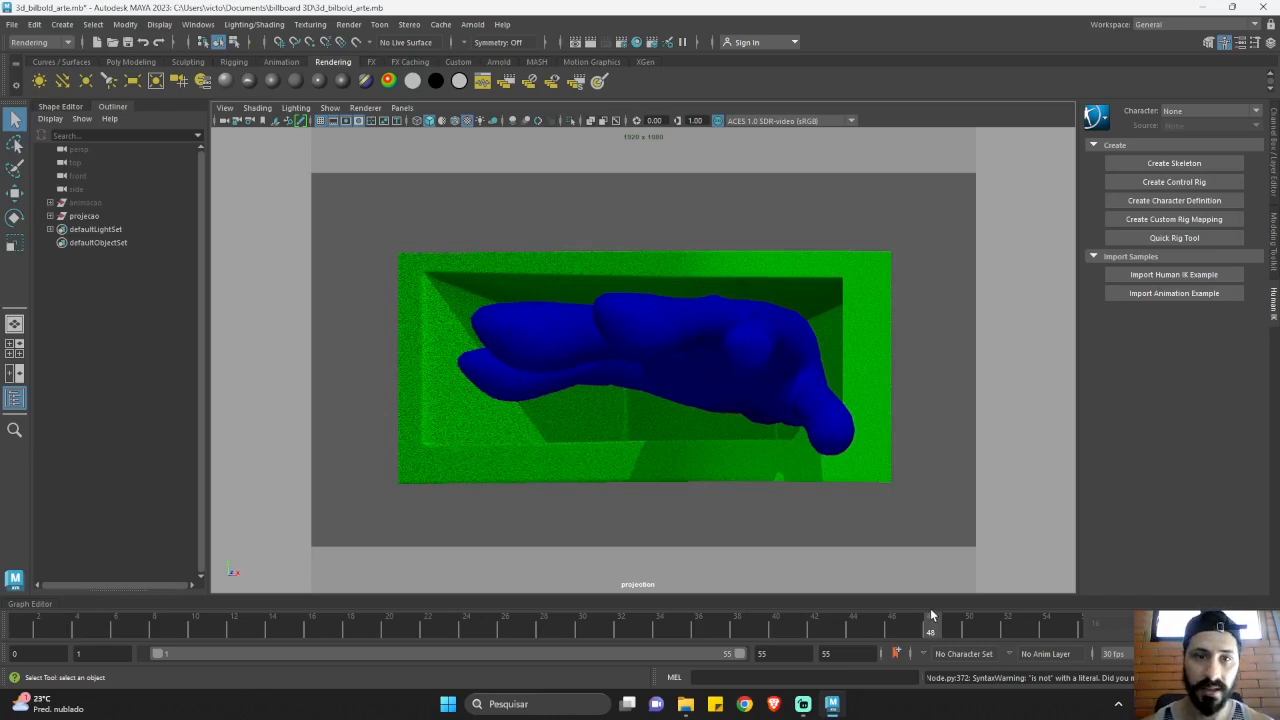
Show the animacao group and hide the projecao group in the Outliner.
{"action": "left_click_drag", "start_coordinate": [924, 610], "coordinate": [912, 609]}
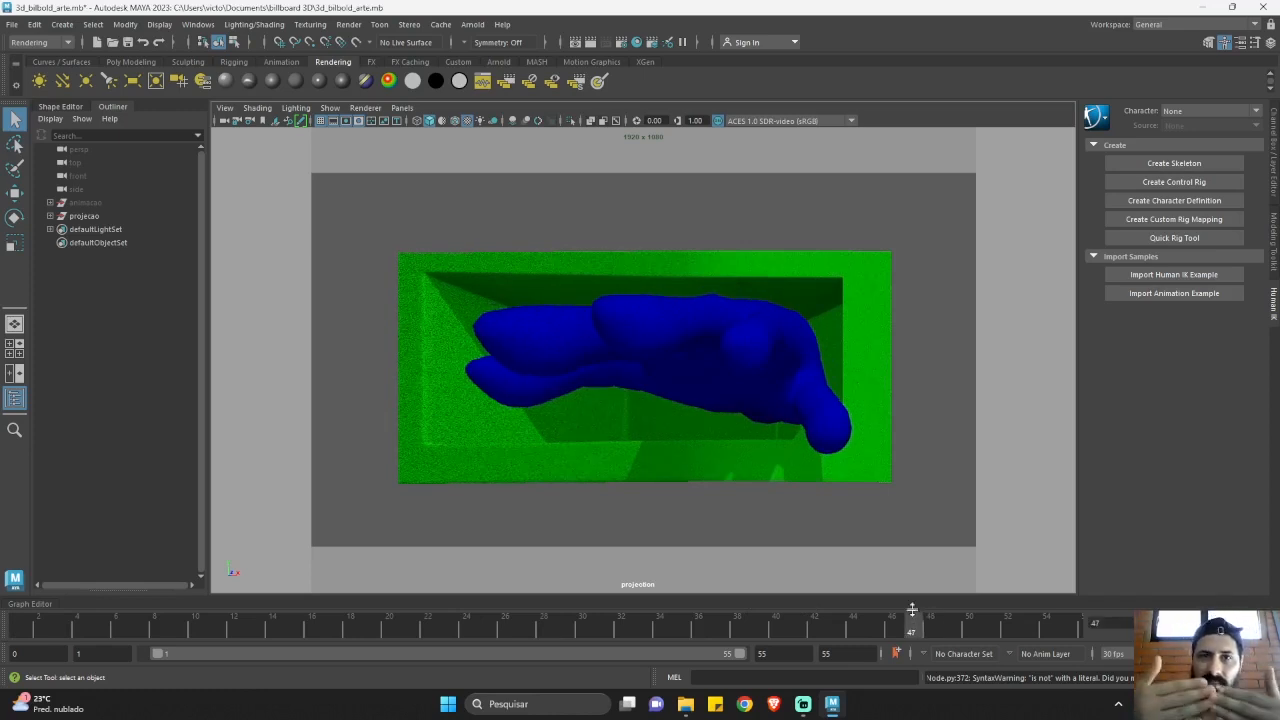
{"action": "left_click", "coordinate": [93, 203]}
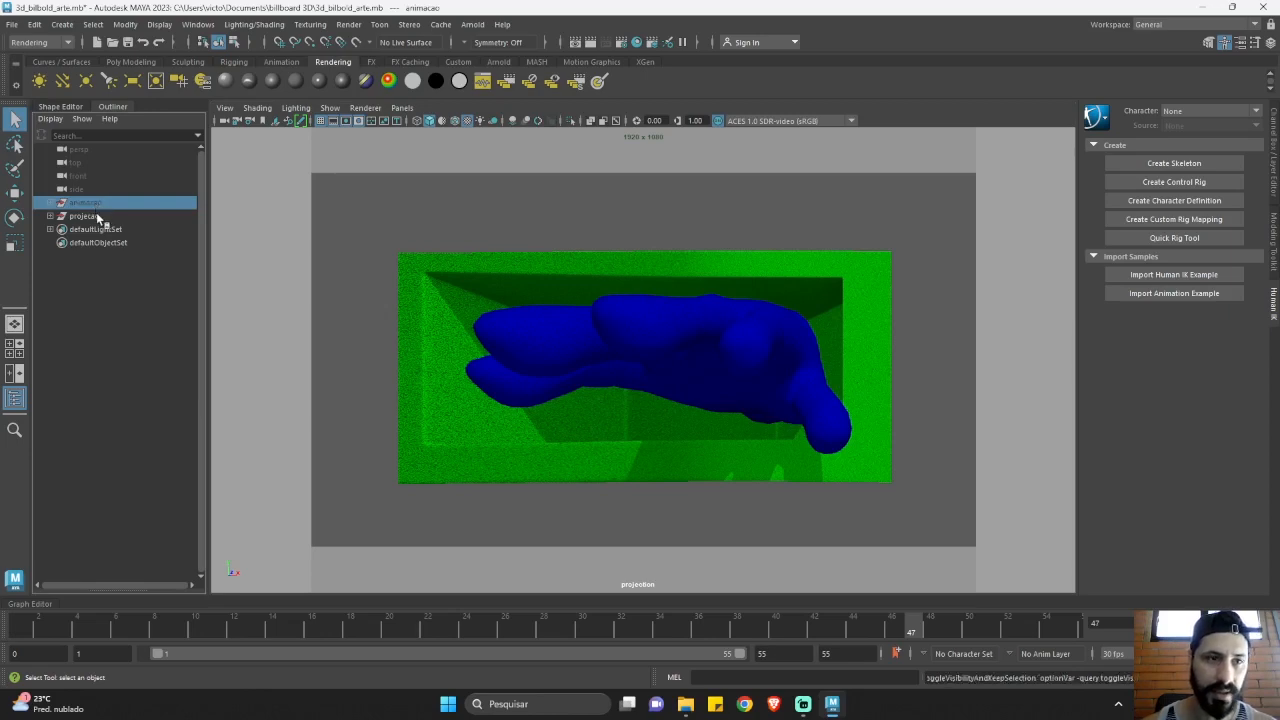
{"action": "left_click", "coordinate": [95, 217]}
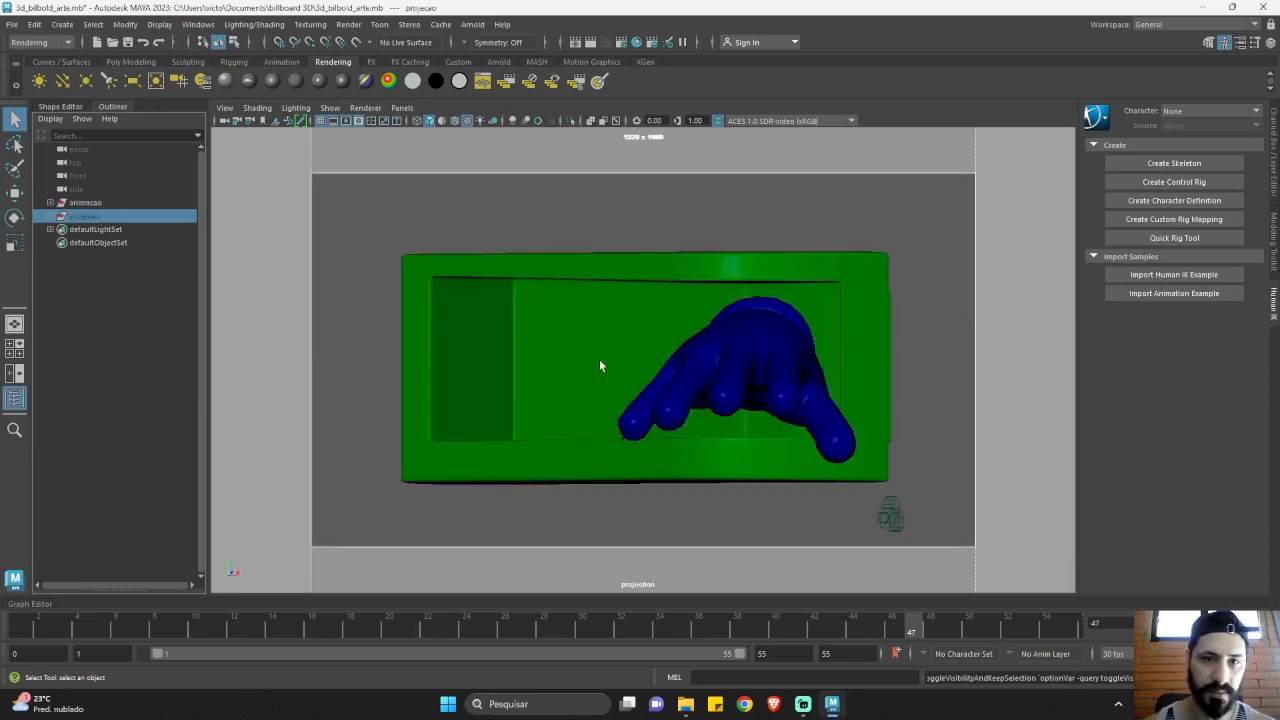
Switch to the perspective view and review the hand animation around the billboard box up to frame 55.
{"action": "key", "text": "space"}
{"action": "left_click", "coordinate": [698, 329]}
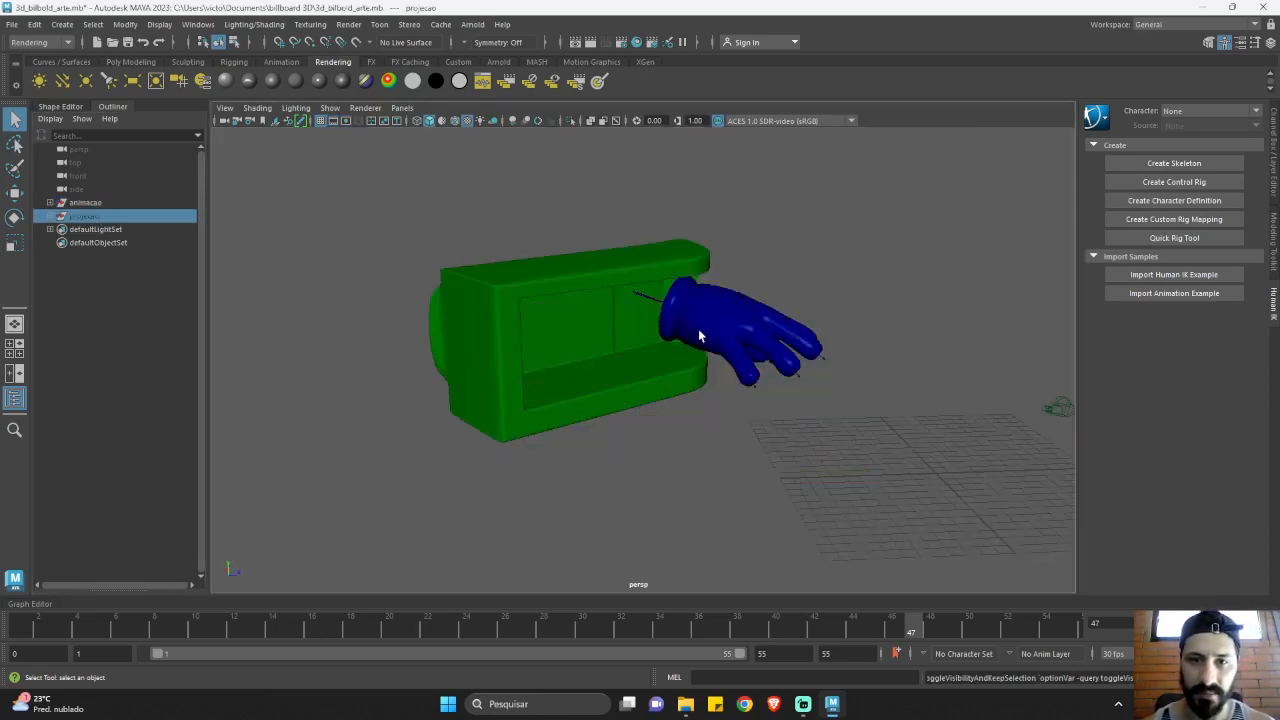
{"action": "left_click_drag", "start_coordinate": [707, 341], "coordinate": [431, 385], "text": "alt"}
{"action": "left_click_drag", "start_coordinate": [16, 627], "coordinate": [1048, 654]}
{"action": "left_click_drag", "start_coordinate": [760, 440], "coordinate": [703, 467], "text": "alt"}
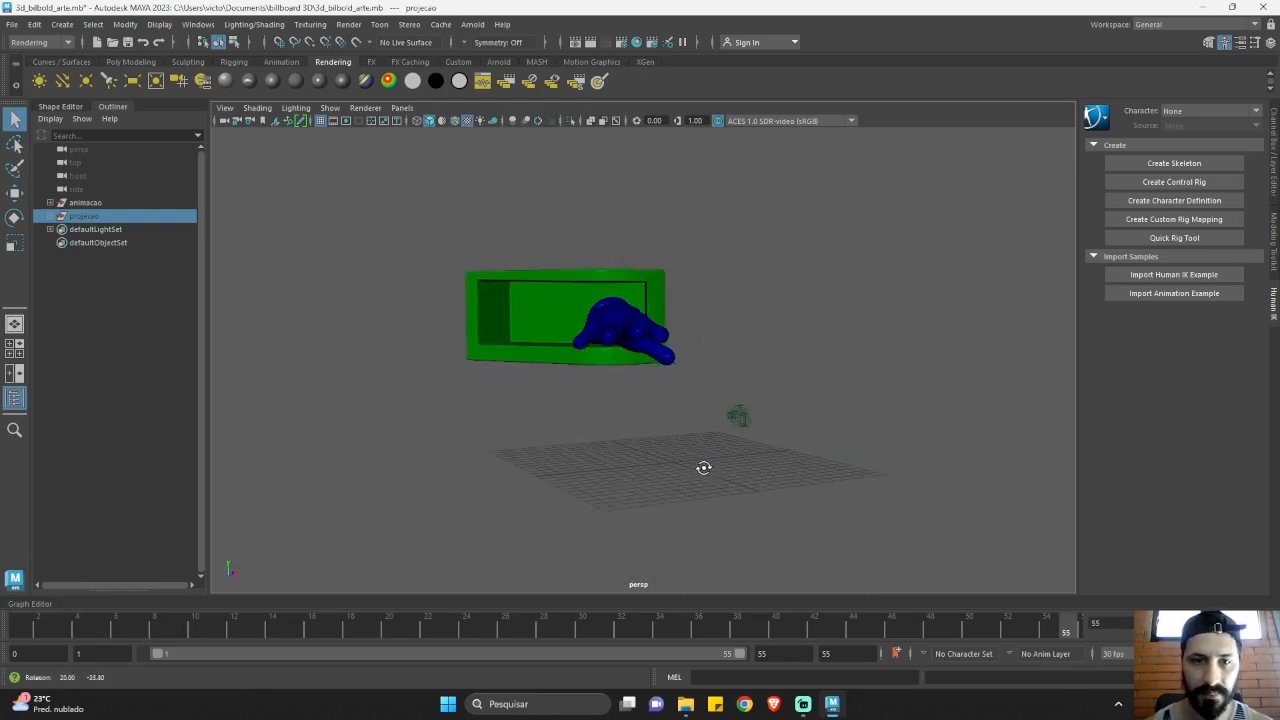
Hide the animacao group, show the projecao group, and inspect the curved projection surface from above.
{"action": "left_click", "coordinate": [82, 203]}
{"action": "key", "text": "h"}
{"action": "left_click", "coordinate": [84, 216]}
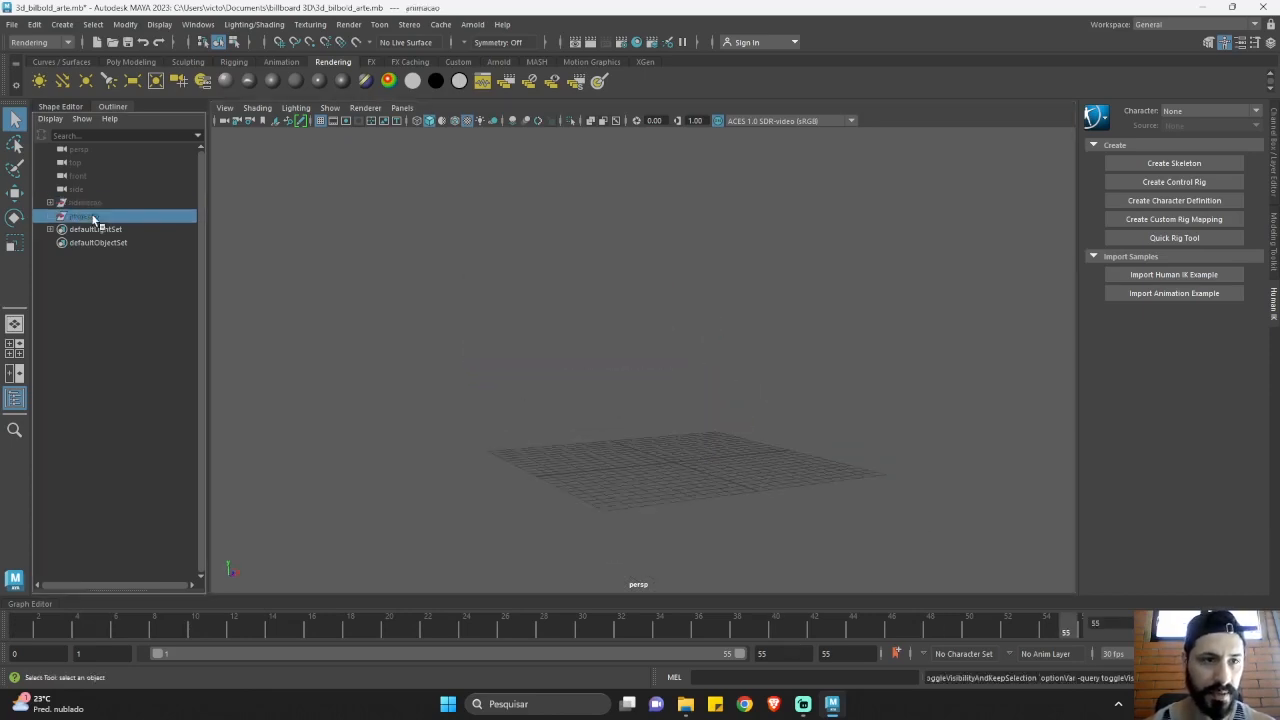
{"action": "key", "text": "h"}
{"action": "left_click", "coordinate": [363, 358]}
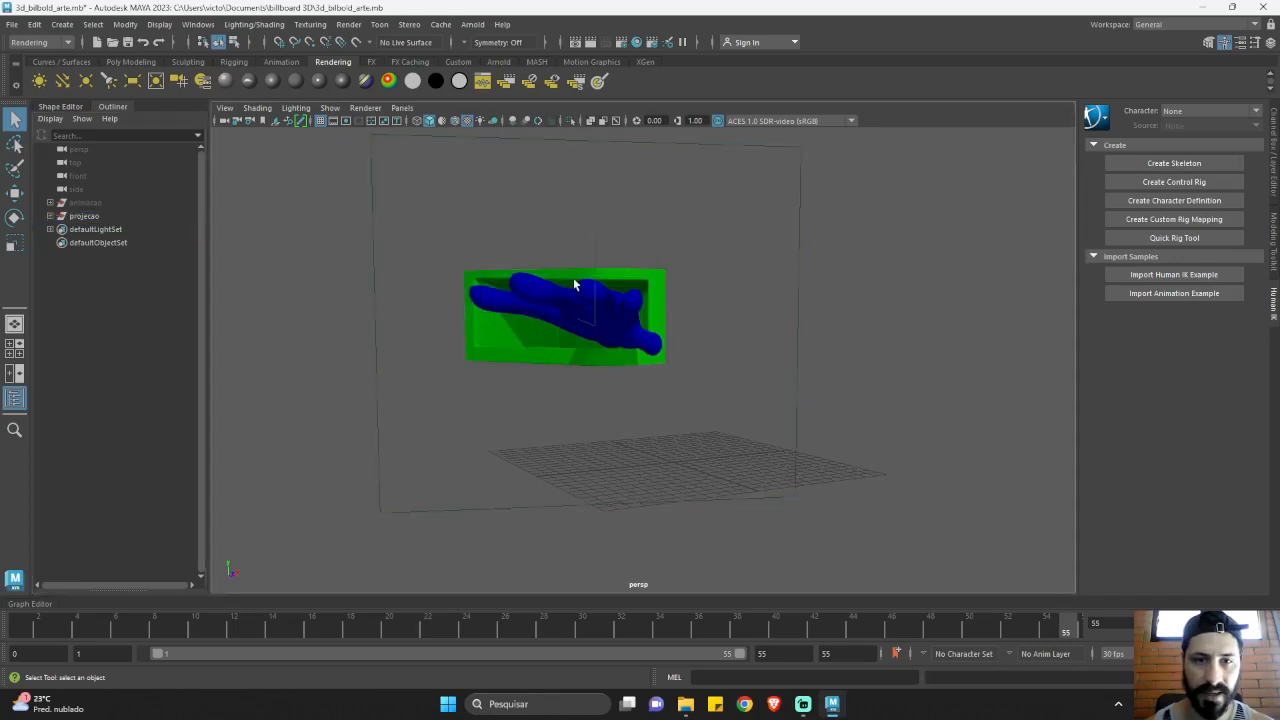
{"action": "left_click_drag", "start_coordinate": [574, 285], "coordinate": [494, 383], "text": "alt"}
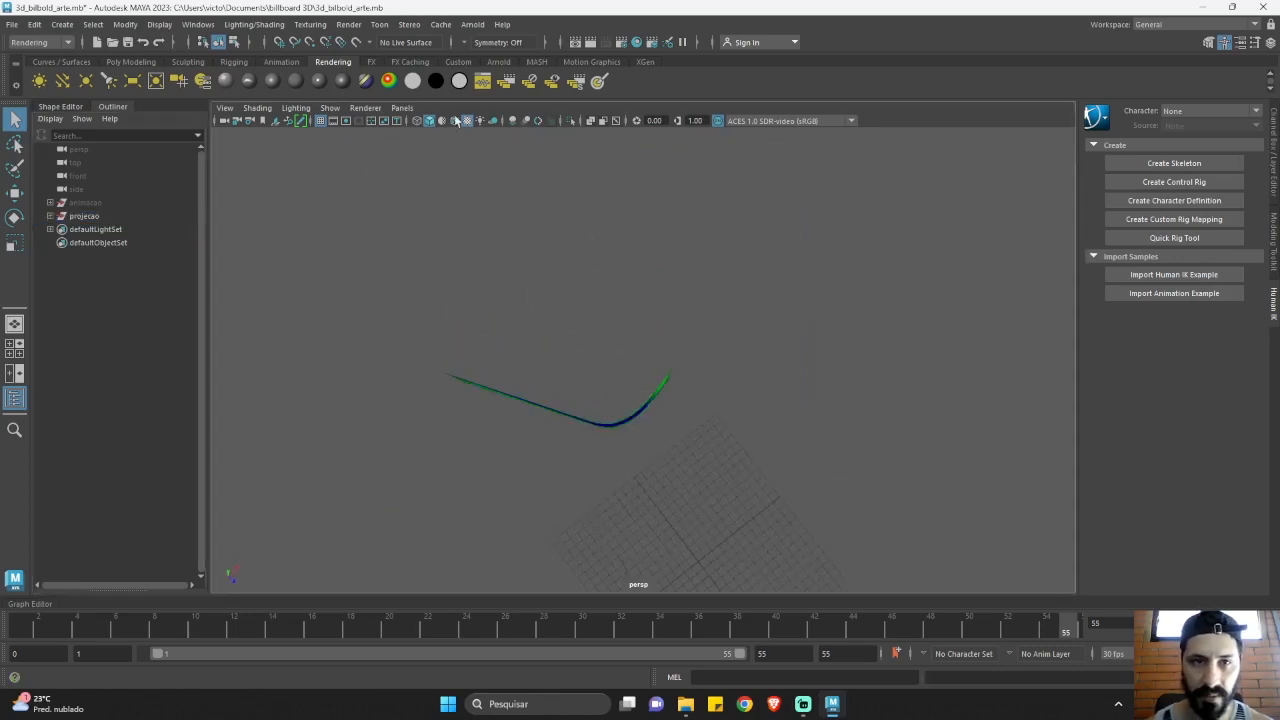
Turn off the Orthographic option on the projection camera inside the projecao group.
{"action": "left_click", "coordinate": [401, 107]}
{"action": "mouse_move", "coordinate": [450, 125]}
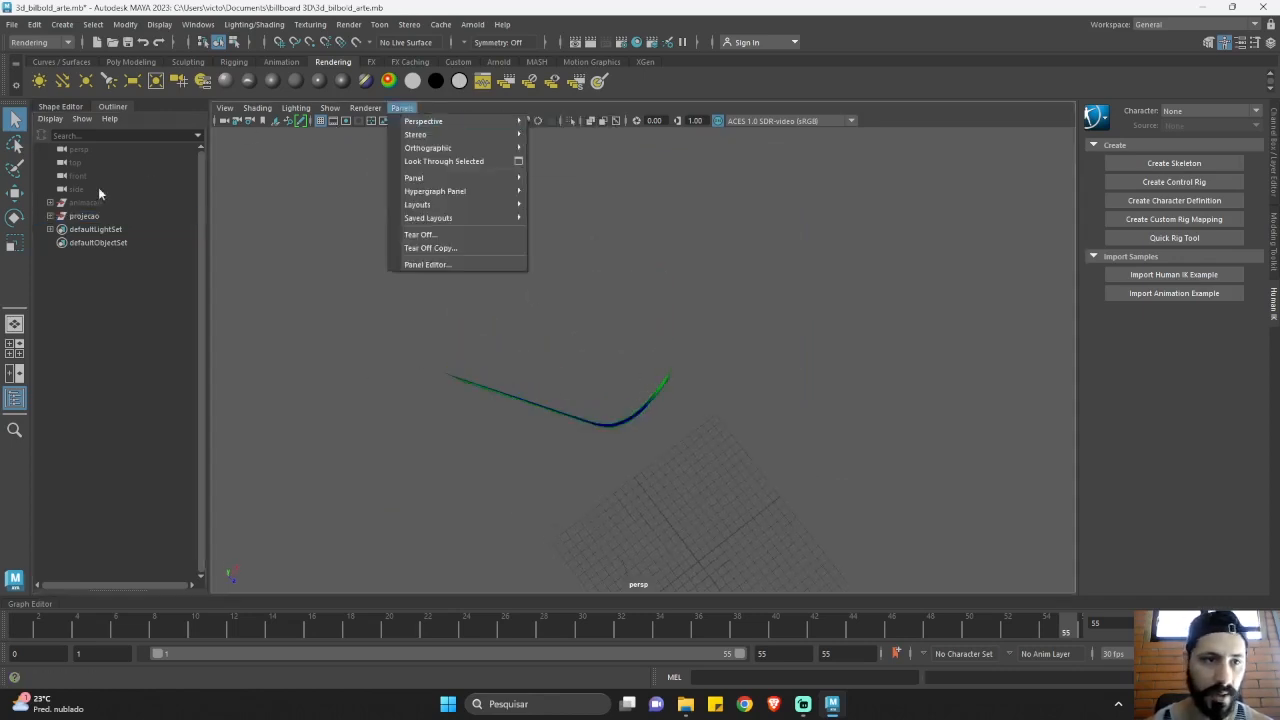
{"action": "left_click", "coordinate": [51, 216]}
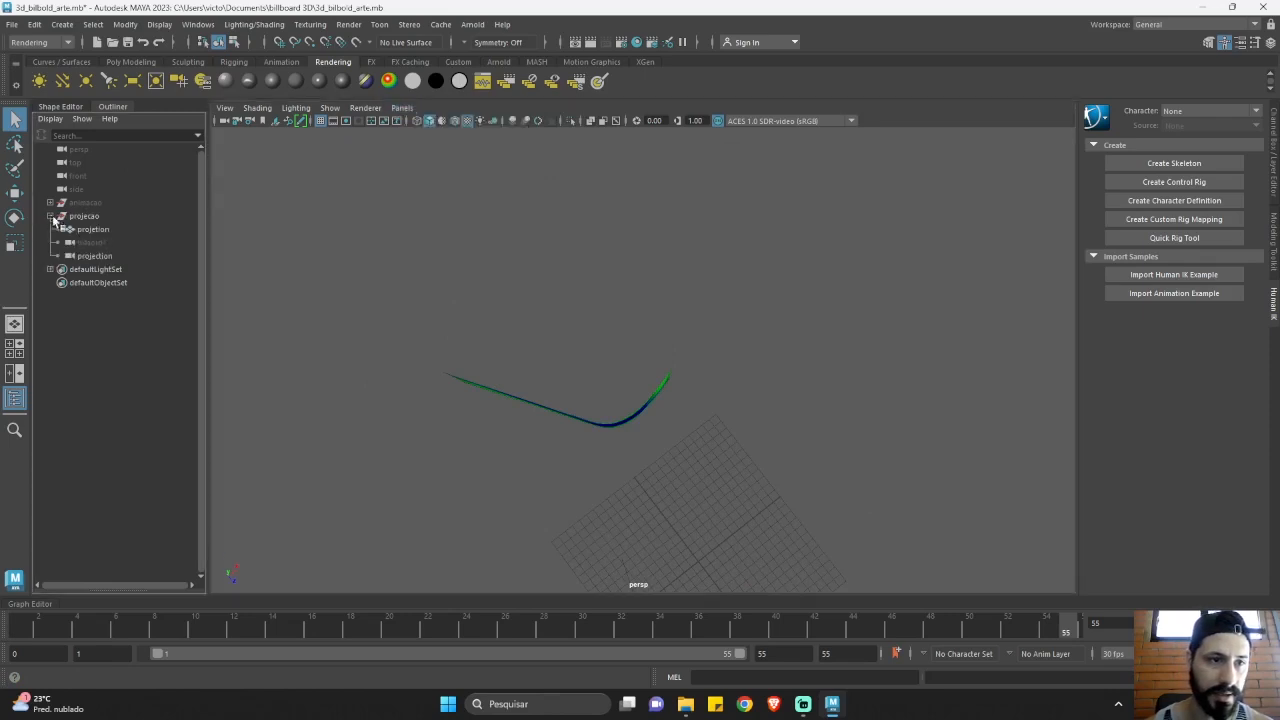
{"action": "double_click", "coordinate": [95, 256]}
{"action": "scroll", "coordinate": [1041, 441], "scroll_direction": "down", "scroll_amount": 3}
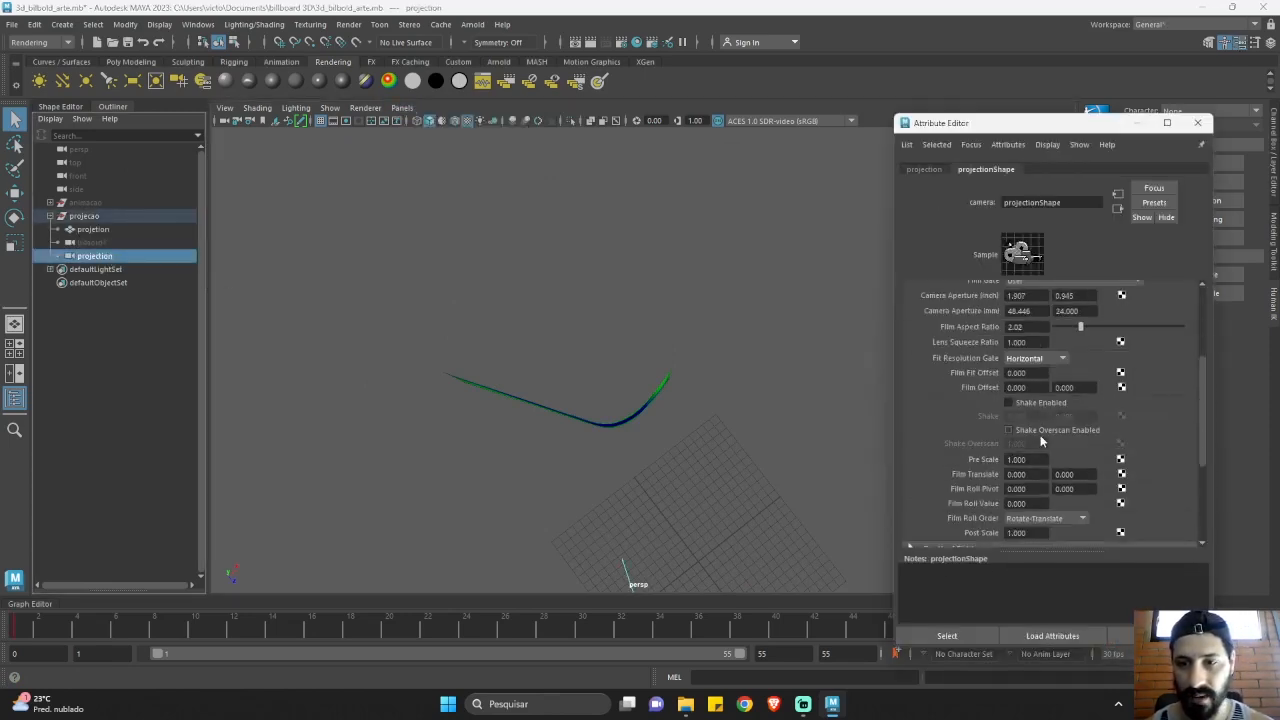
{"action": "scroll", "coordinate": [1041, 441], "scroll_direction": "down", "scroll_amount": 2}
{"action": "left_click", "coordinate": [912, 517]}
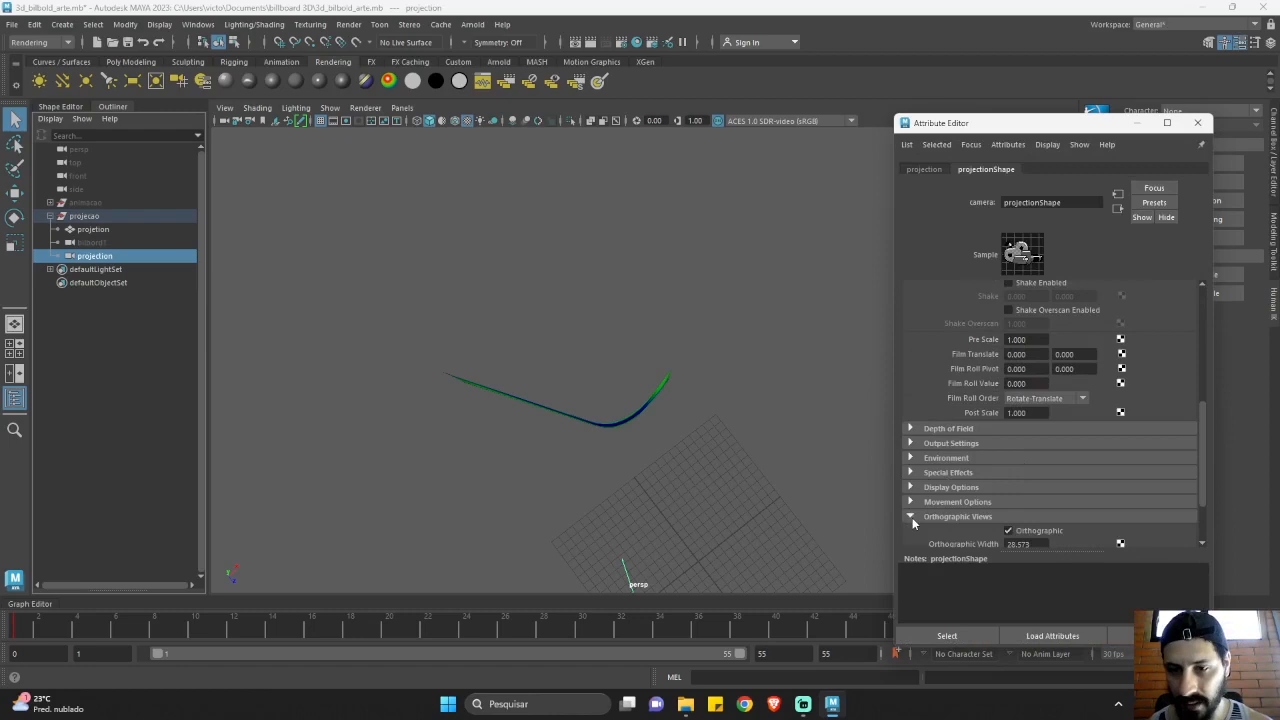
{"action": "left_click", "coordinate": [1008, 531]}
Look at the curved billboard through the projection camera.
{"action": "left_click_drag", "start_coordinate": [686, 394], "coordinate": [640, 354], "text": "alt"}
{"action": "left_click", "coordinate": [402, 107]}
{"action": "mouse_move", "coordinate": [447, 121]}
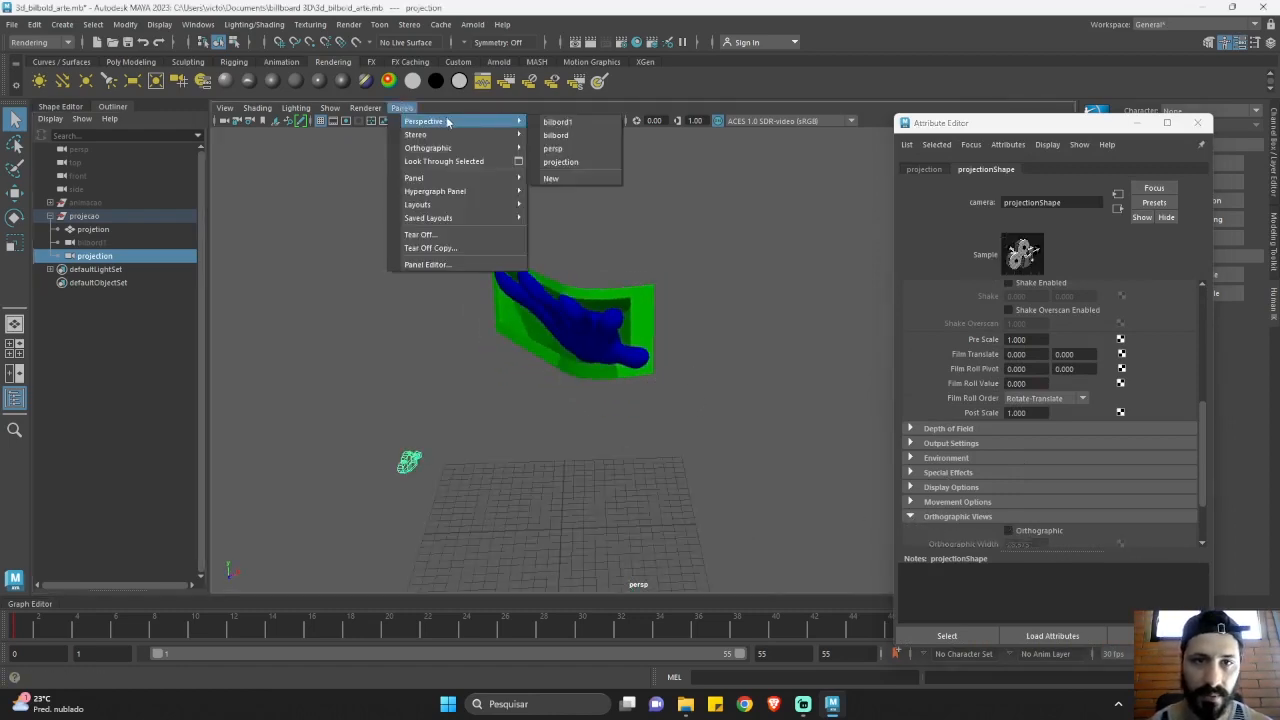
{"action": "left_click", "coordinate": [560, 161]}
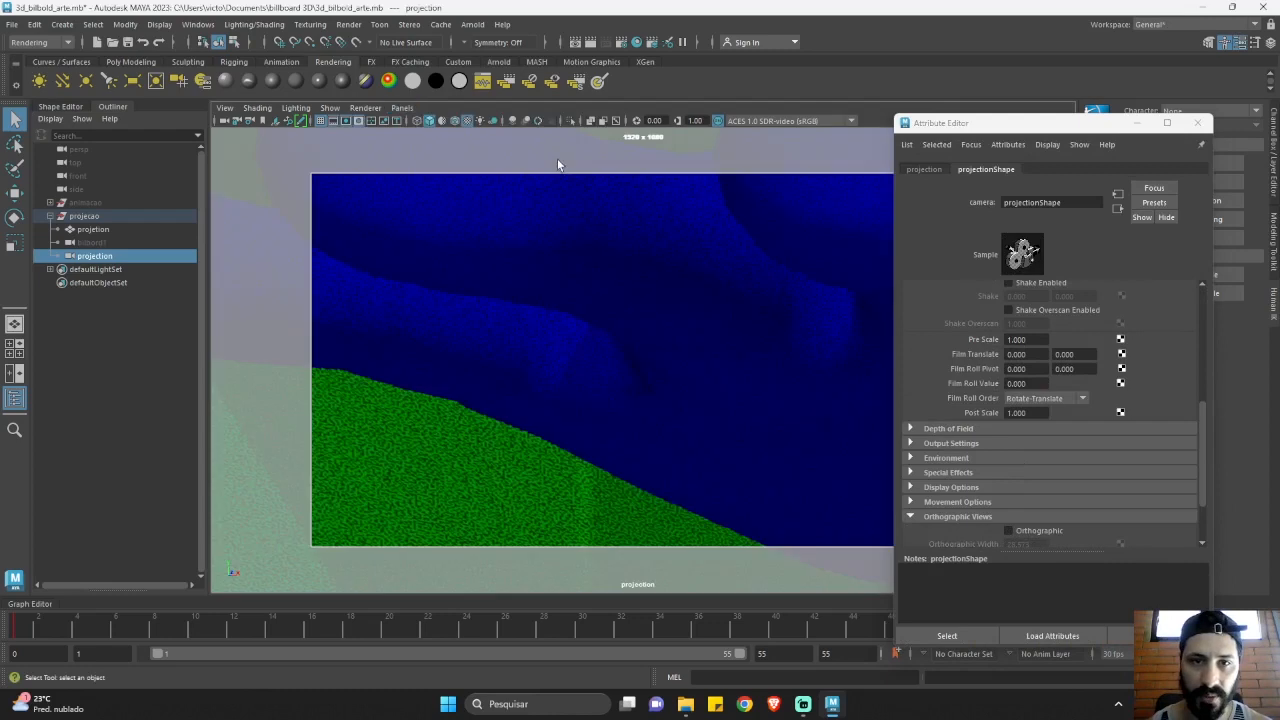
Re-enable Orthographic on the projection camera and scrub through the animation to frame 55.
{"action": "left_click", "coordinate": [1008, 530]}
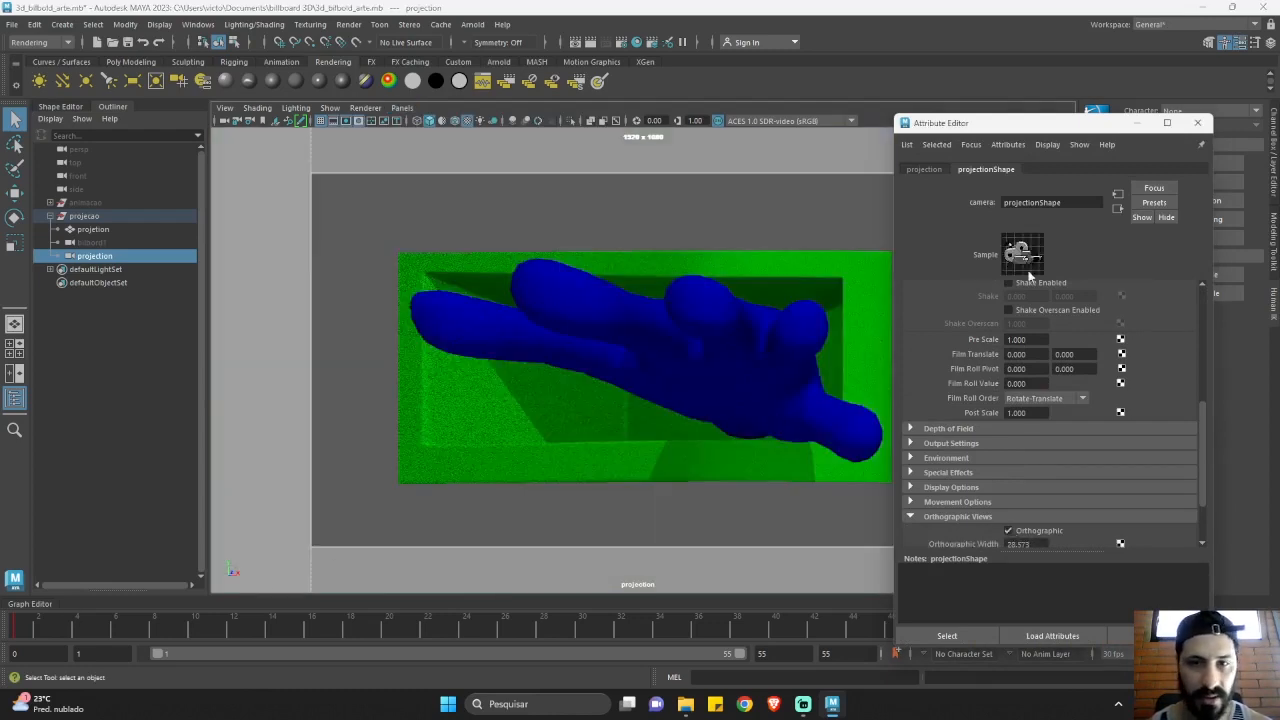
{"action": "left_click", "coordinate": [1138, 123]}
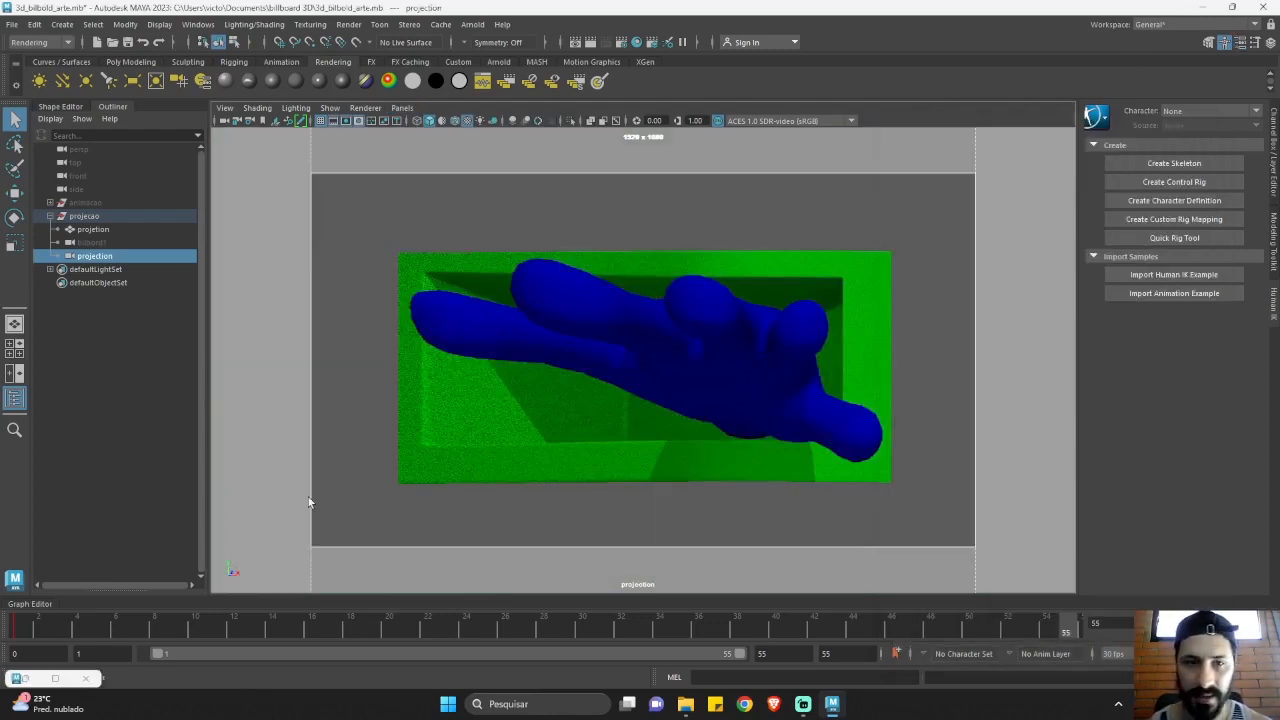
{"action": "left_click_drag", "start_coordinate": [29, 624], "coordinate": [1091, 609]}
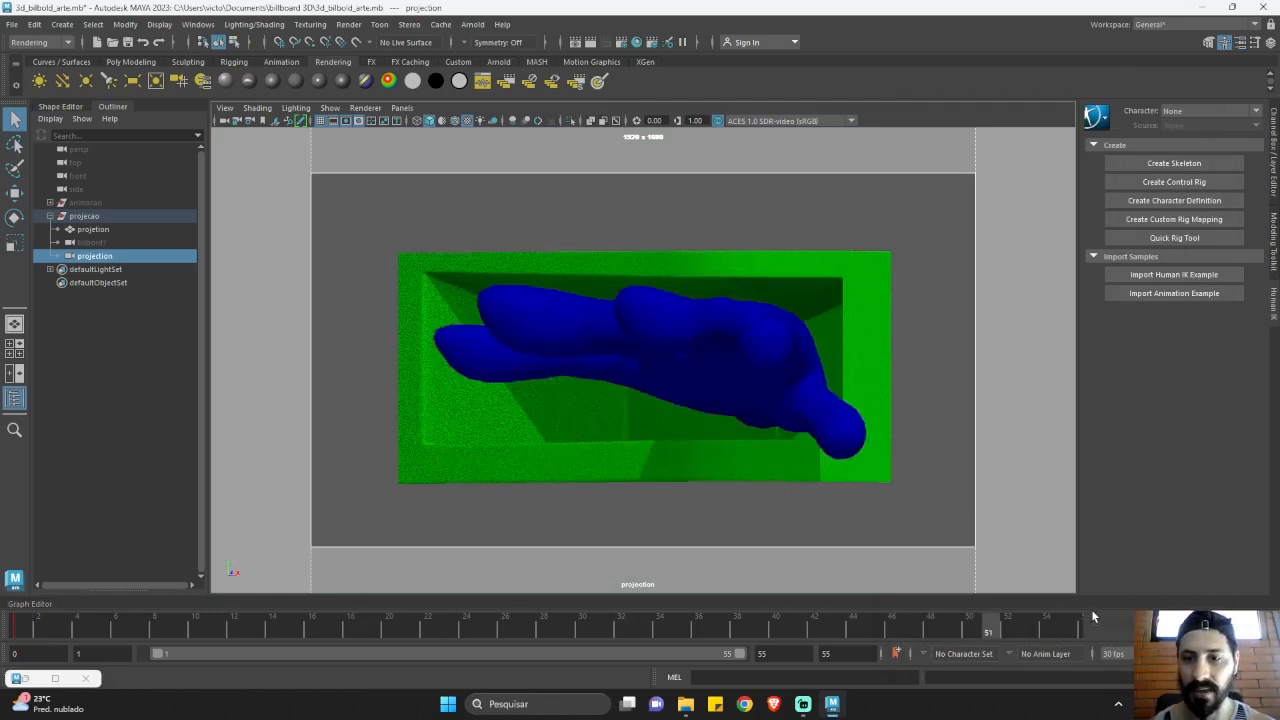
Collapse the projecao group, return to the perspective view, and hide the group.
{"action": "left_click", "coordinate": [50, 216]}
{"action": "left_click", "coordinate": [83, 217]}
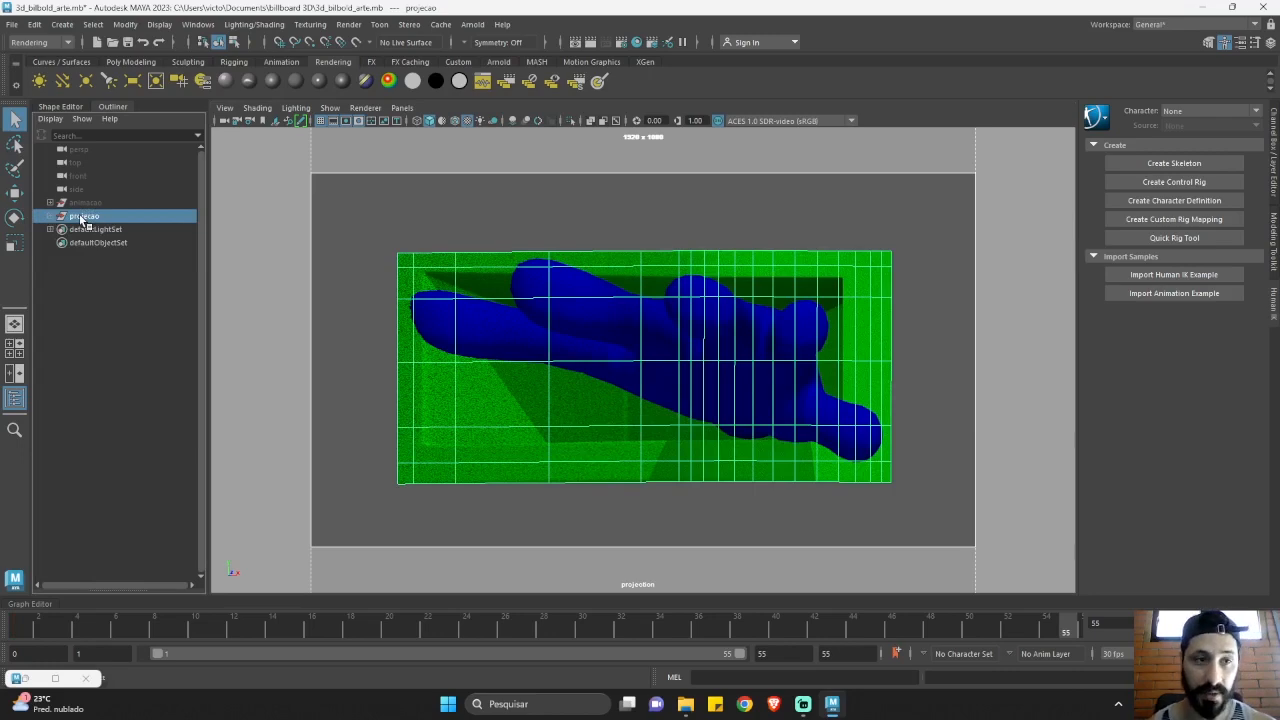
{"action": "key", "text": "space"}
{"action": "left_click_drag", "start_coordinate": [541, 217], "coordinate": [551, 194]}
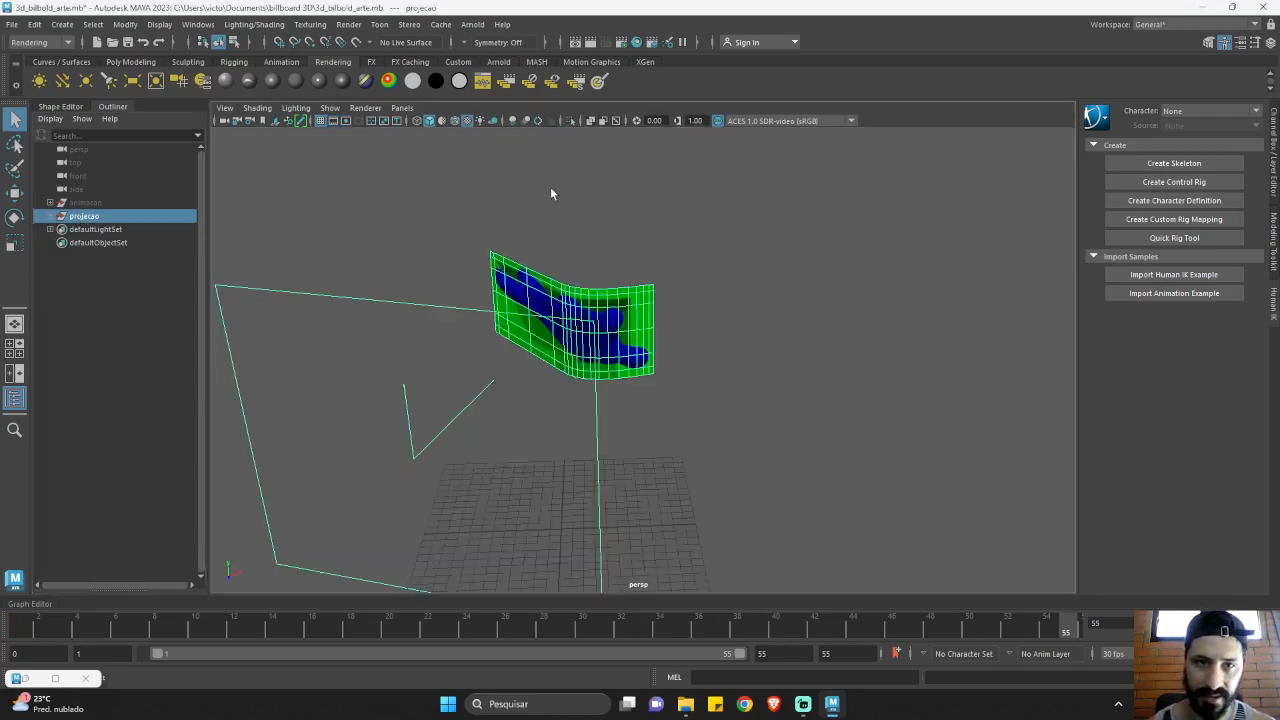
{"action": "key", "text": "h"}
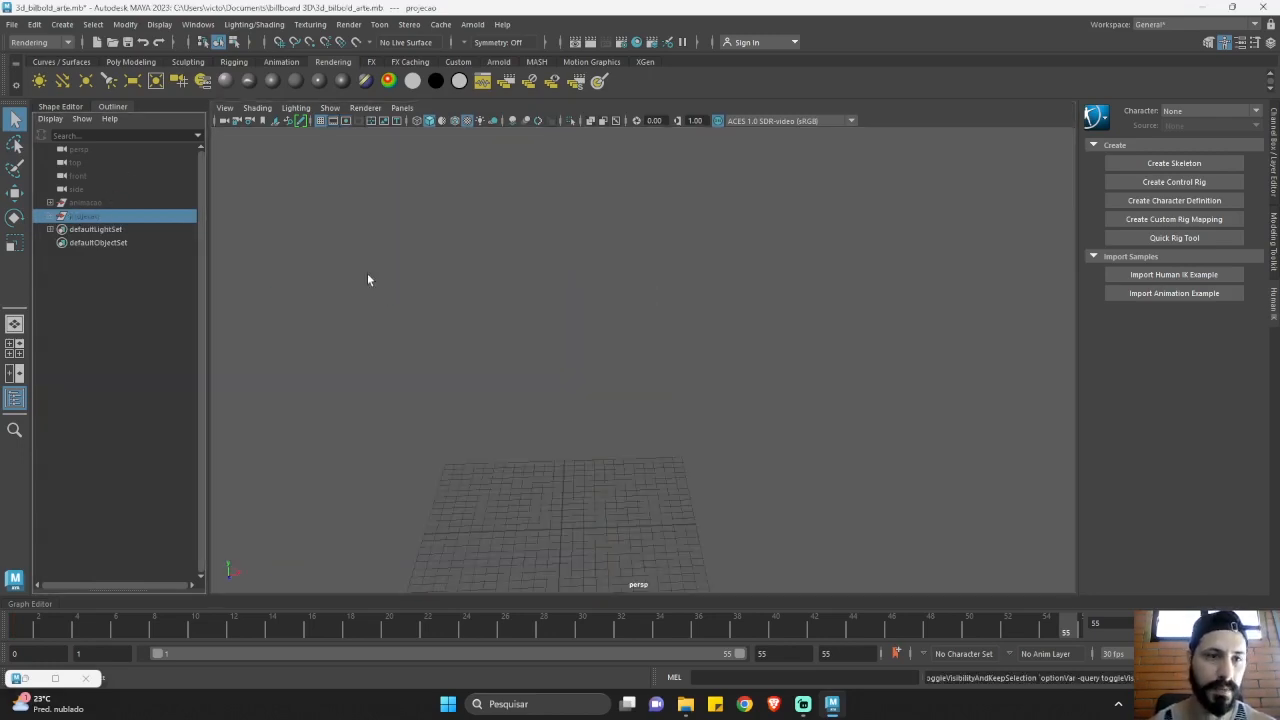
{"action": "left_click_drag", "start_coordinate": [564, 389], "coordinate": [493, 376], "text": "alt"}
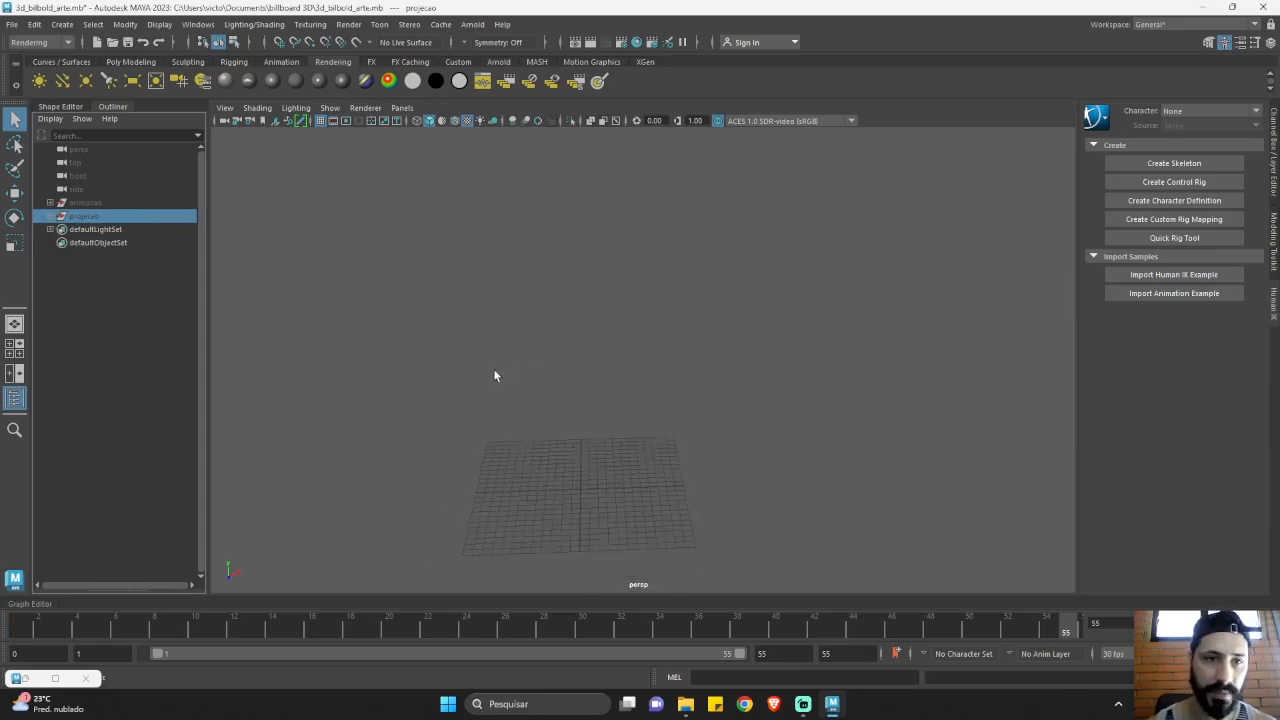
Switch to File Explorer and launch fSpy from the fSpy-1.0.3-ia32-win folder in billboard 3D.
{"action": "left_click", "coordinate": [686, 704]}
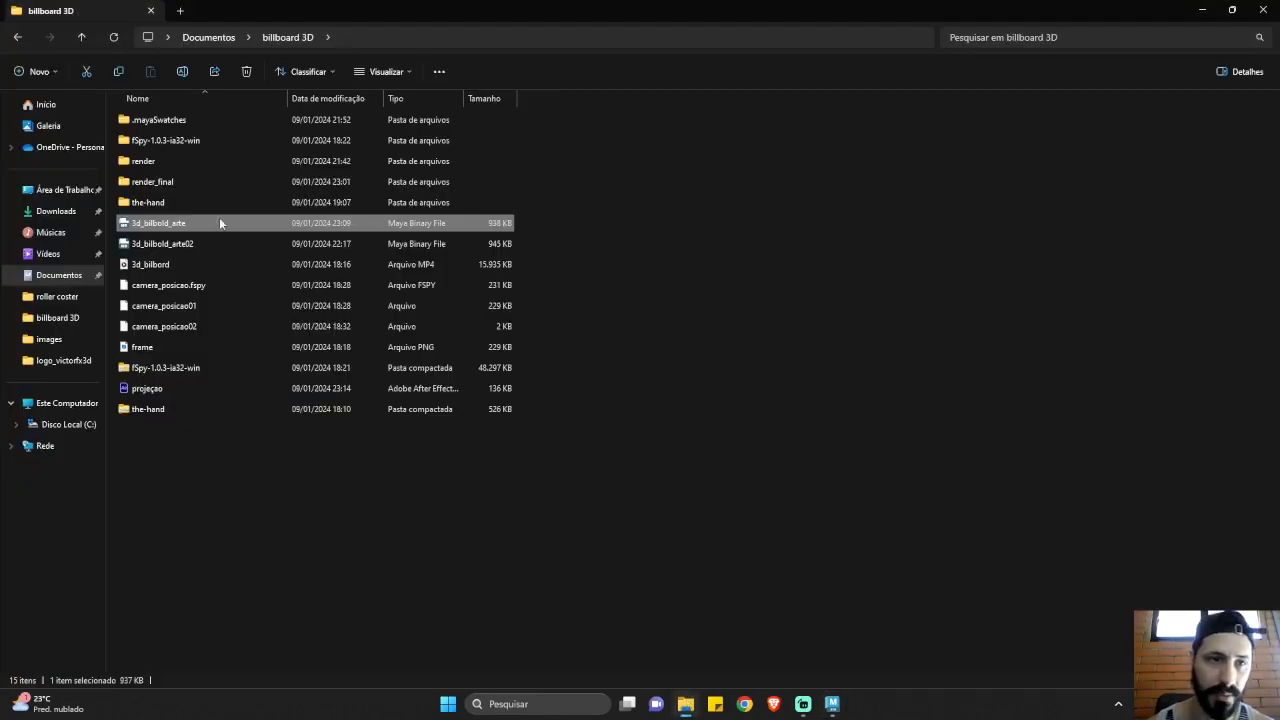
{"action": "left_click", "coordinate": [159, 142]}
{"action": "double_click", "coordinate": [159, 141]}
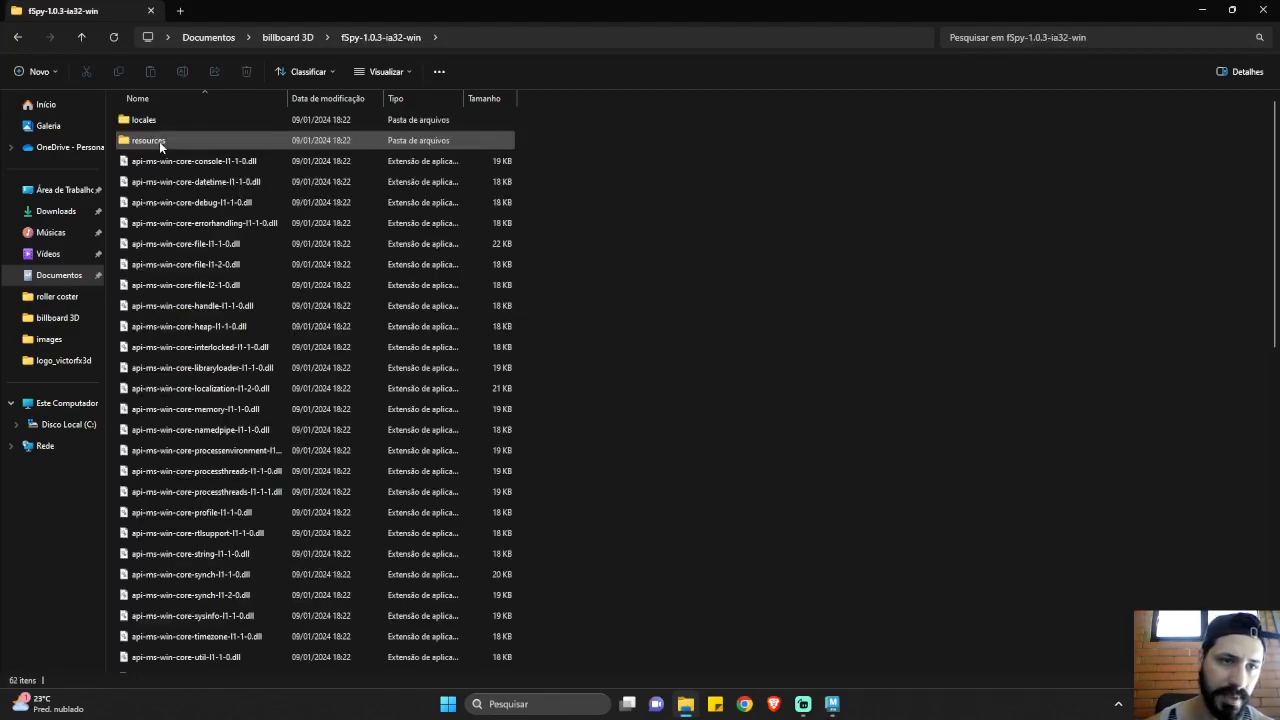
{"action": "scroll", "coordinate": [256, 358], "scroll_direction": "down", "scroll_amount": 5}
{"action": "scroll", "coordinate": [256, 358], "scroll_direction": "down", "scroll_amount": 4}
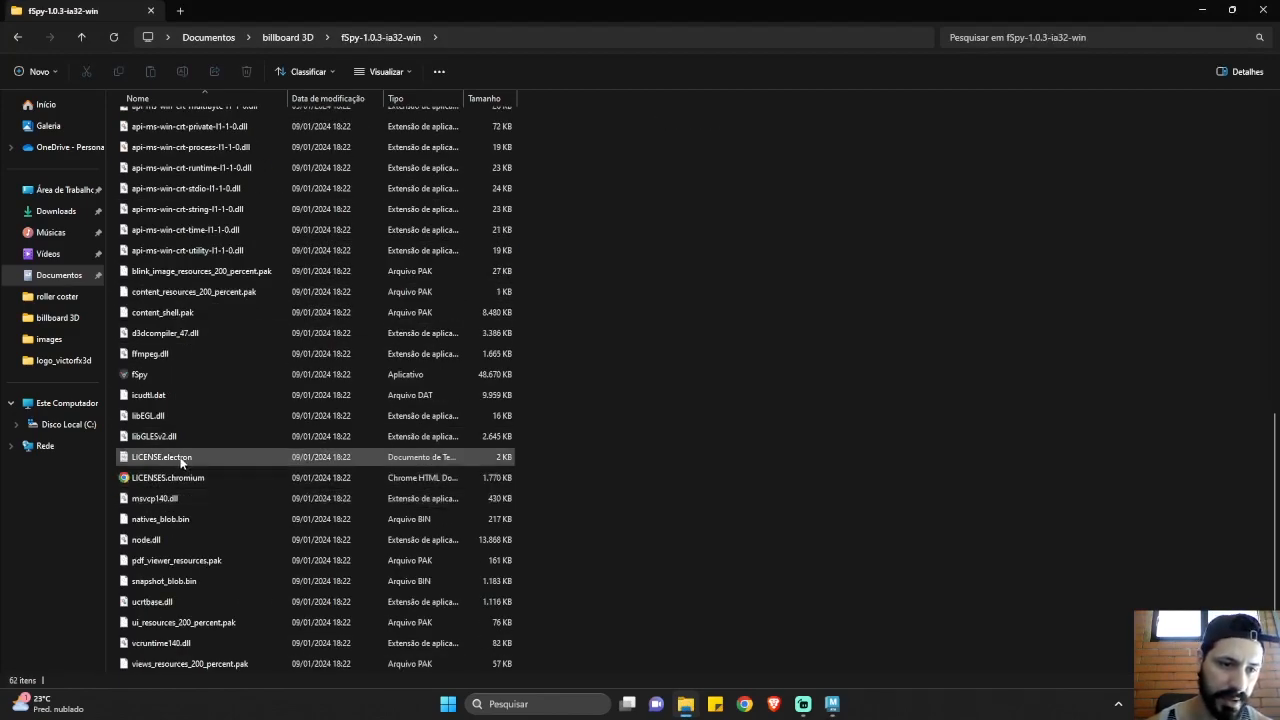
{"action": "left_click", "coordinate": [160, 378]}
{"action": "double_click", "coordinate": [160, 379]}
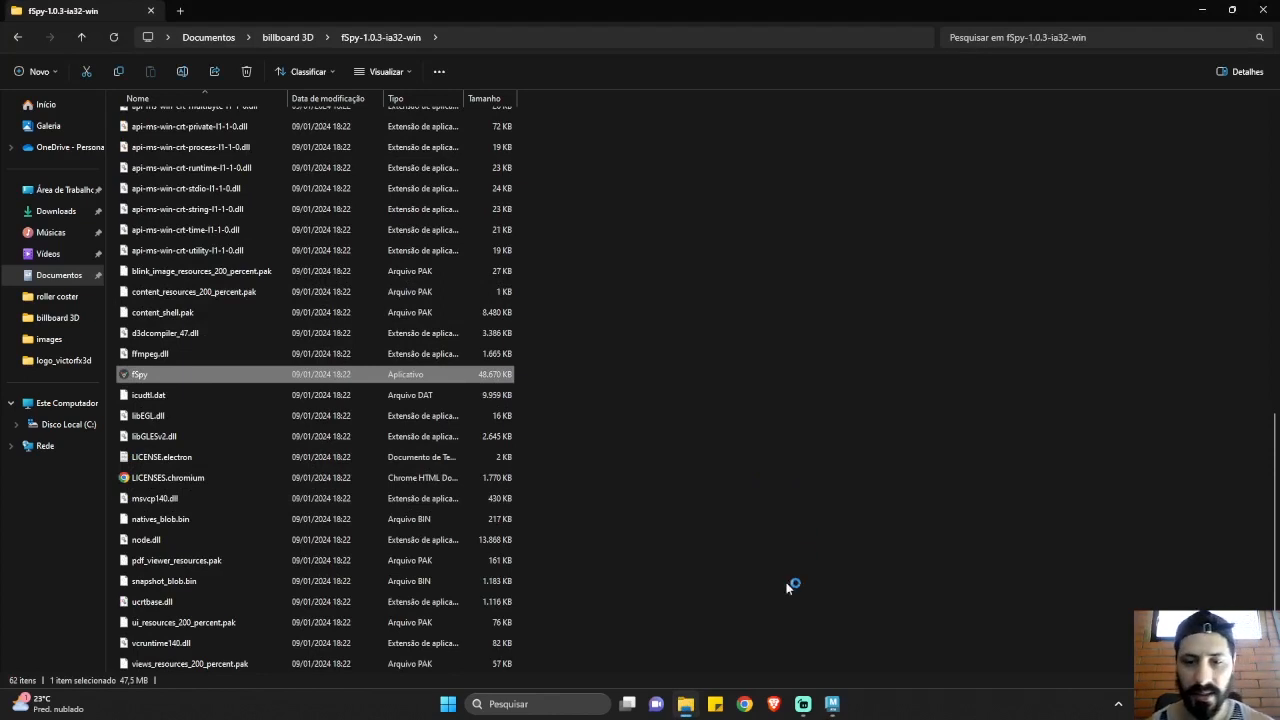
{"action": "mouse_move", "coordinate": [793, 687]}
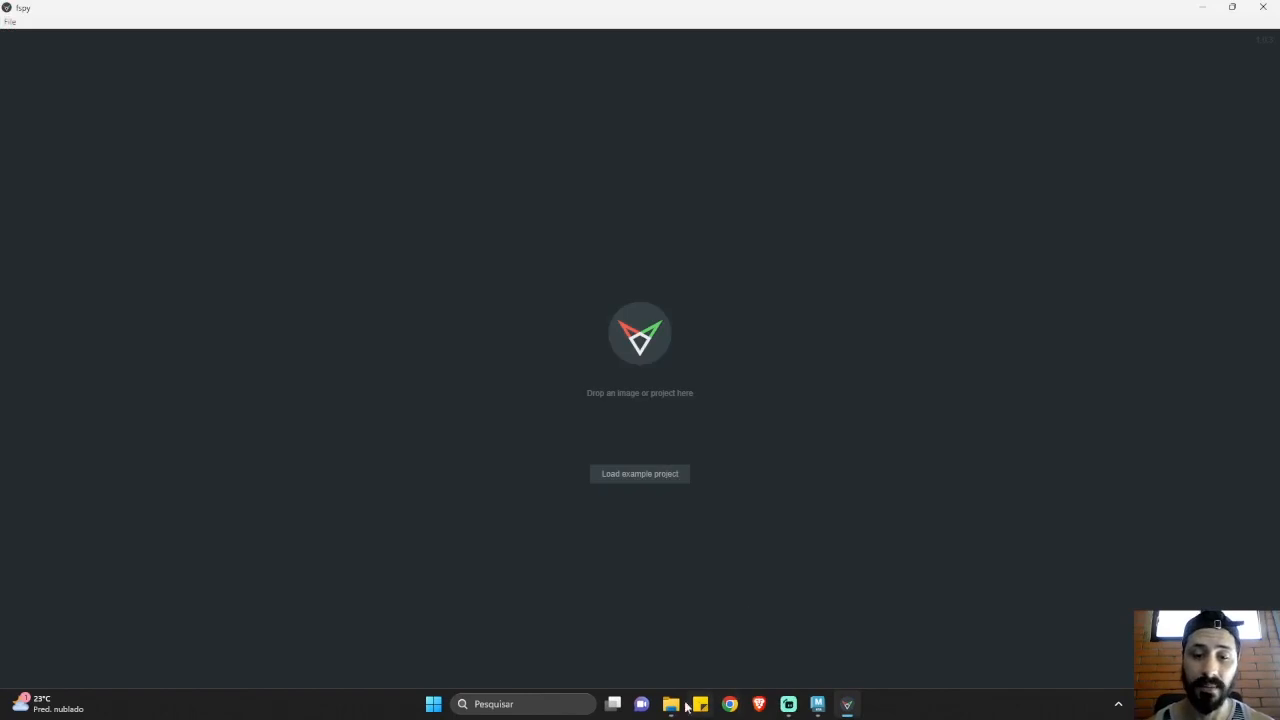
Preview the frame PNG image in the billboard 3D folder, and close it.
{"action": "mouse_move", "coordinate": [686, 706]}
{"action": "left_click", "coordinate": [683, 664]}
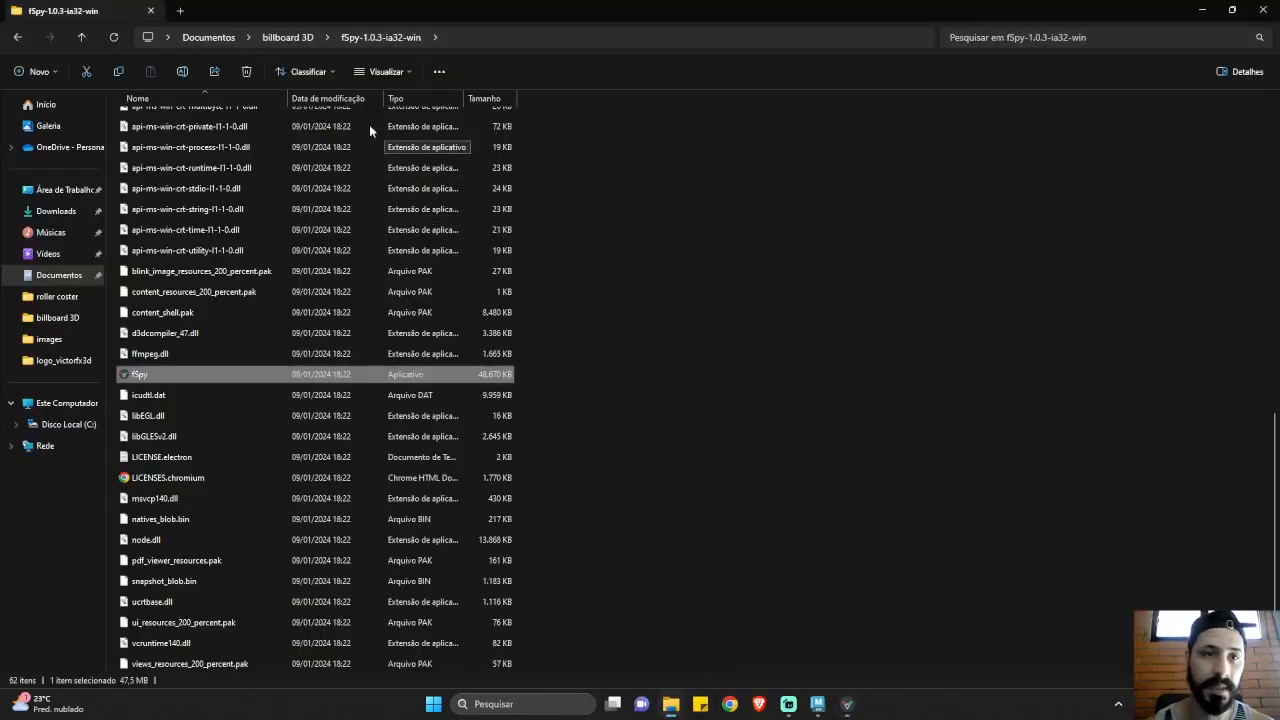
{"action": "left_click", "coordinate": [300, 38]}
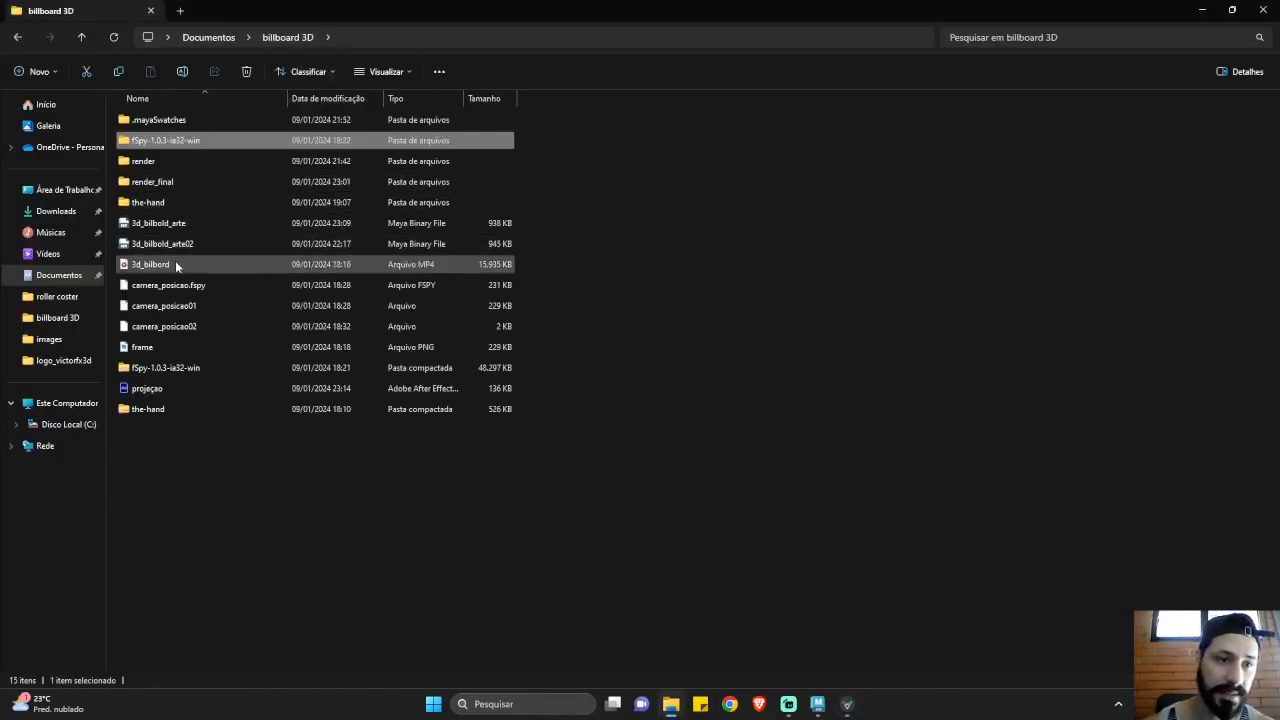
{"action": "double_click", "coordinate": [181, 347]}
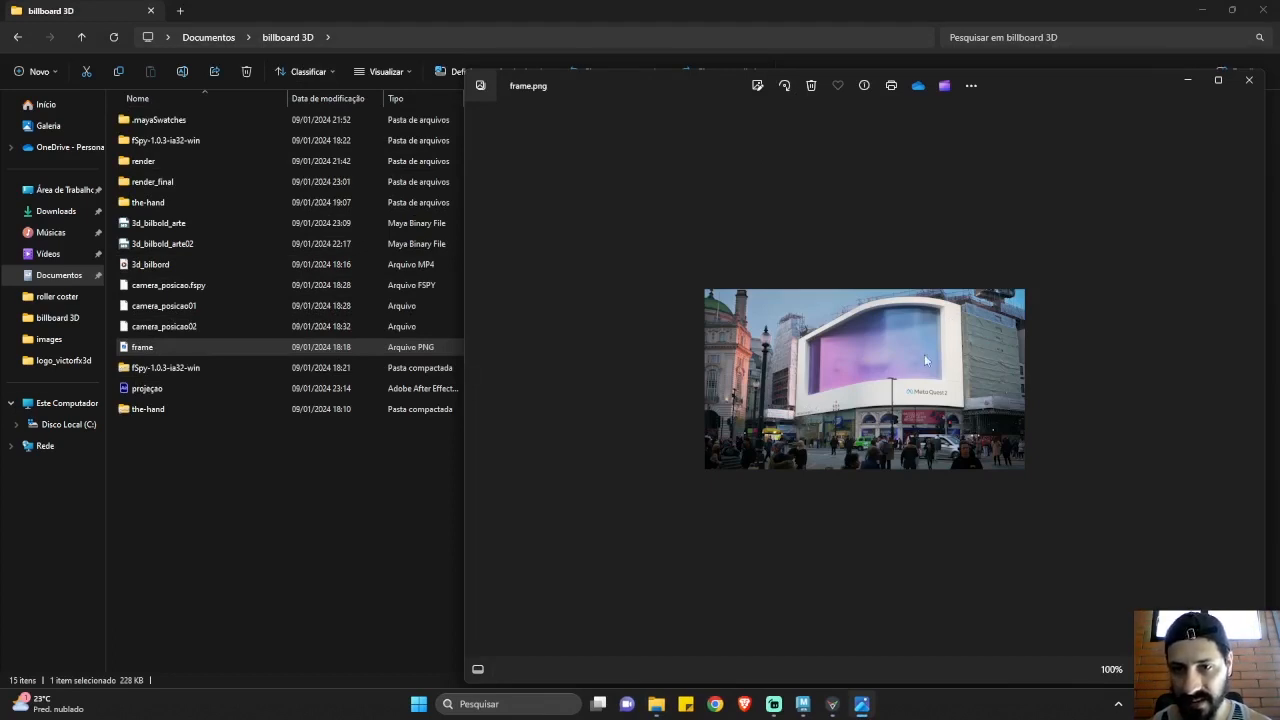
{"action": "left_click", "coordinate": [1249, 80]}
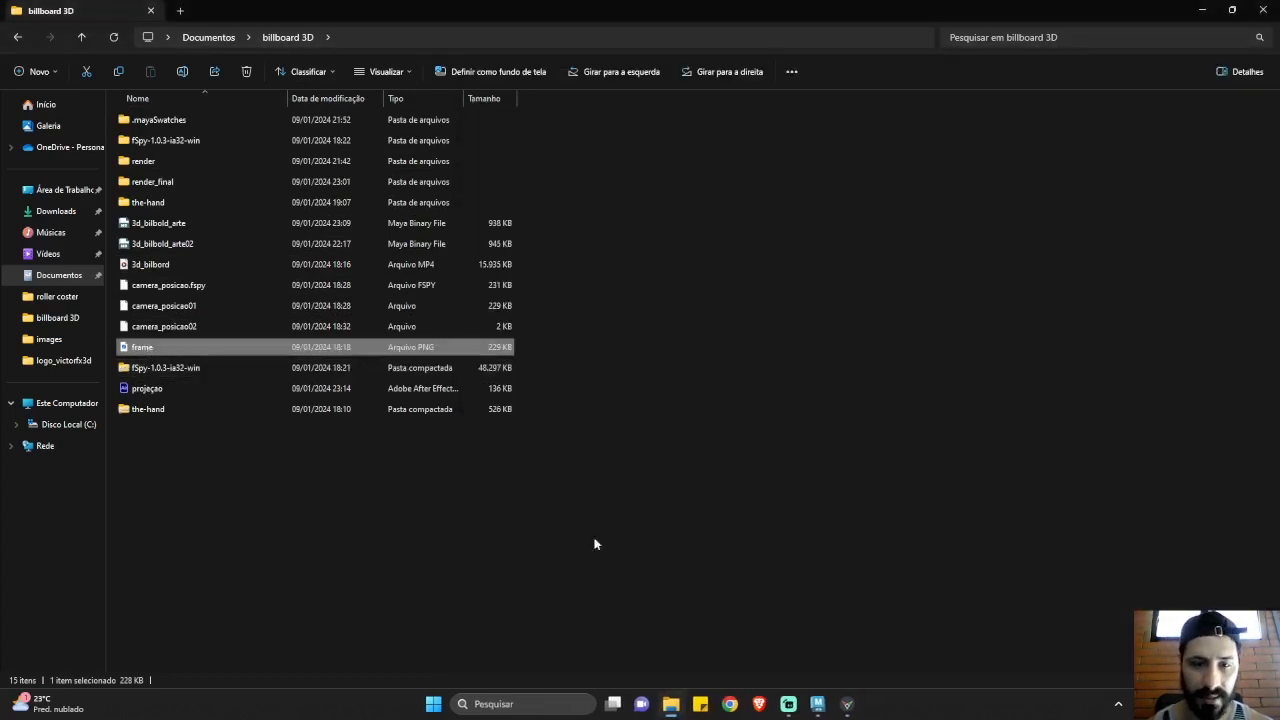
Load the frame PNG image from the billboard 3D folder into fSpy.
{"action": "left_click", "coordinate": [846, 706]}
{"action": "left_click", "coordinate": [846, 706]}
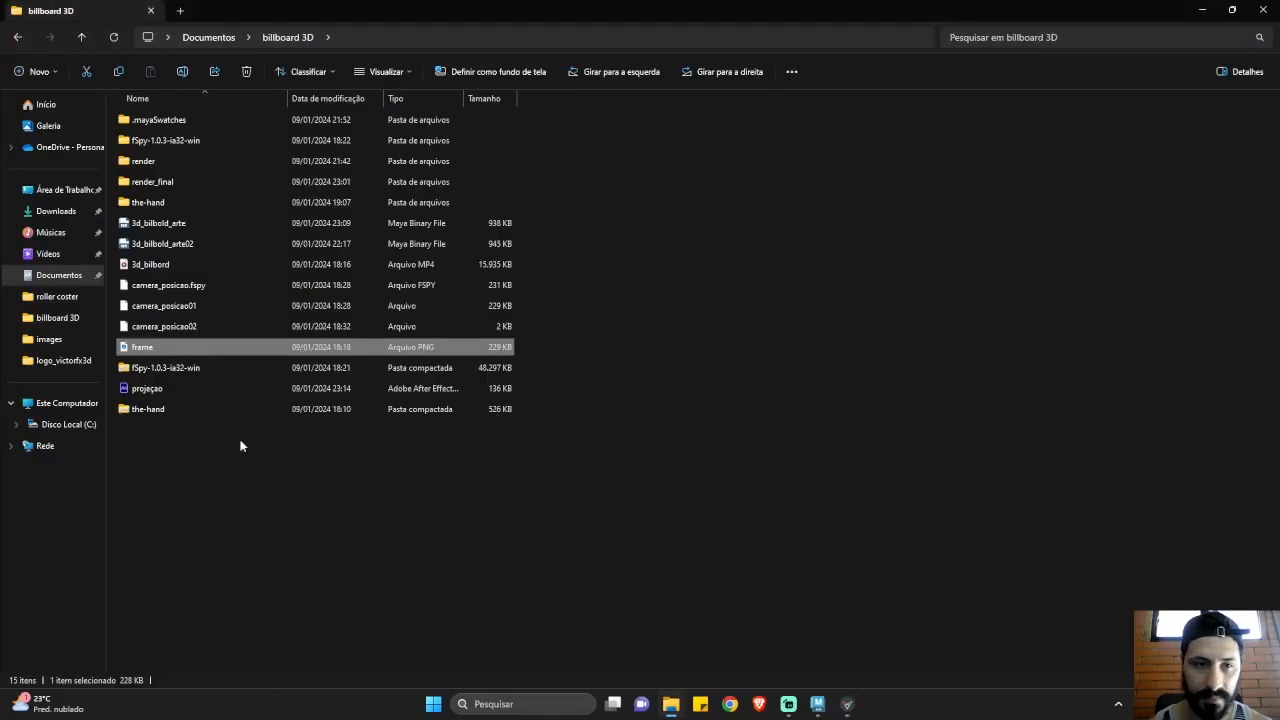
{"action": "left_click_drag", "start_coordinate": [154, 353], "coordinate": [612, 362]}
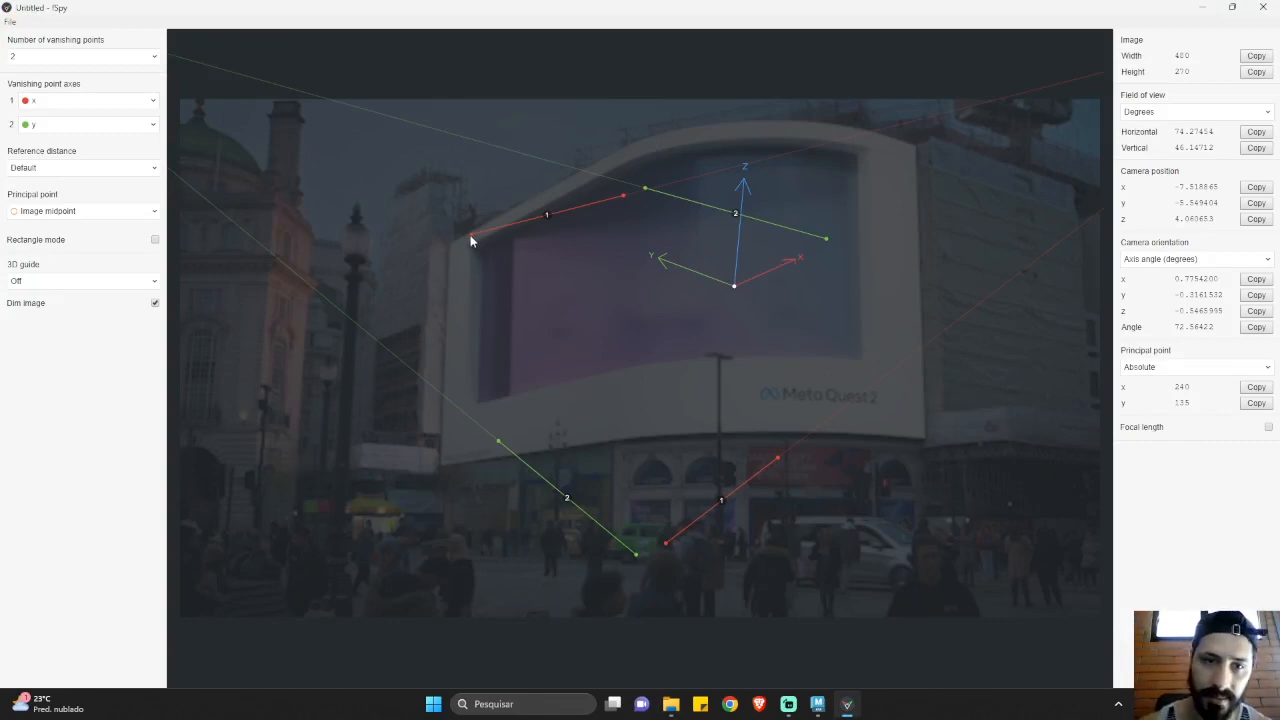
Align the two red x-axis vanishing lines with the top and bottom edges of the billboard's white frame.
{"action": "left_click_drag", "start_coordinate": [458, 241], "coordinate": [450, 244]}
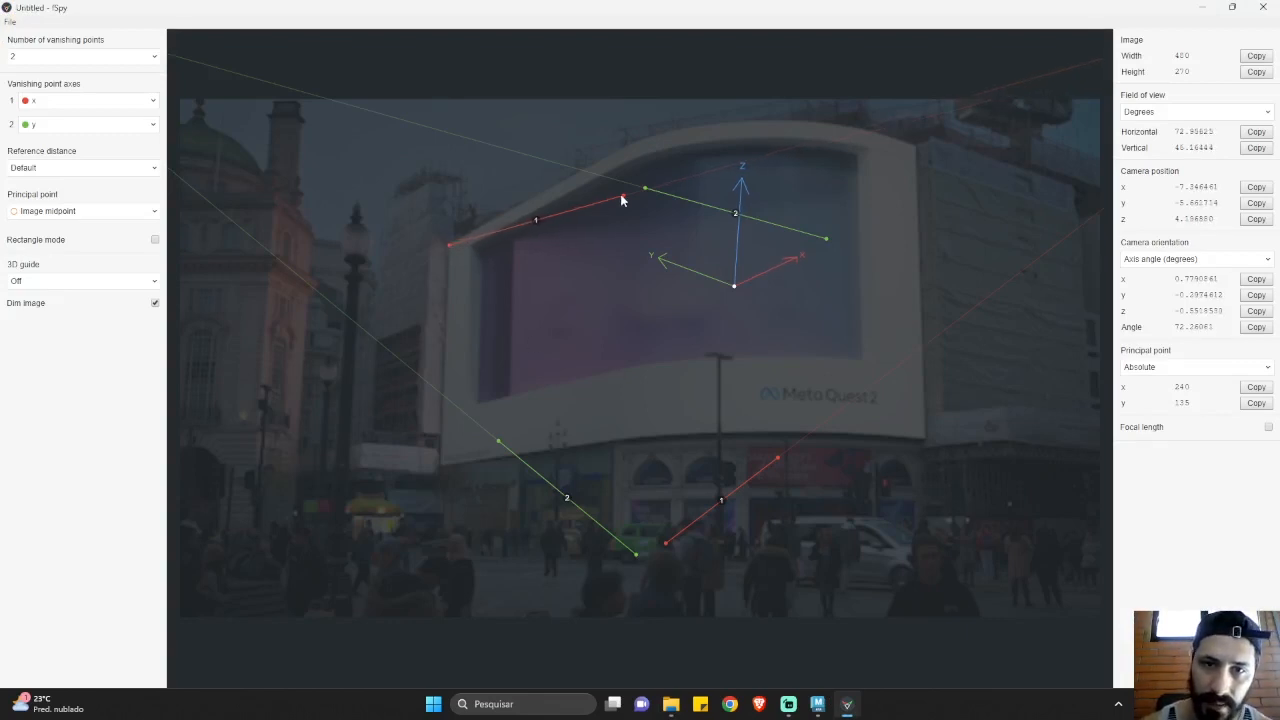
{"action": "left_click_drag", "start_coordinate": [622, 196], "coordinate": [709, 123]}
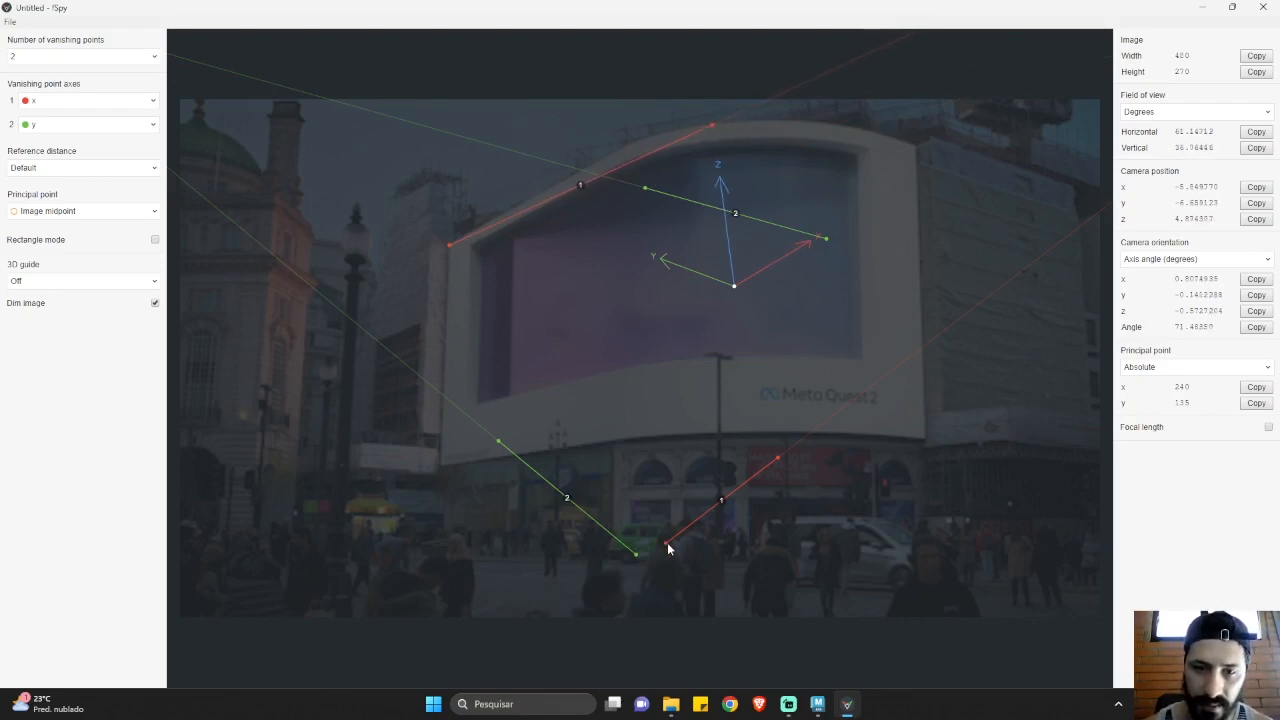
{"action": "left_click_drag", "start_coordinate": [667, 546], "coordinate": [441, 467]}
{"action": "left_click_drag", "start_coordinate": [776, 459], "coordinate": [721, 432]}
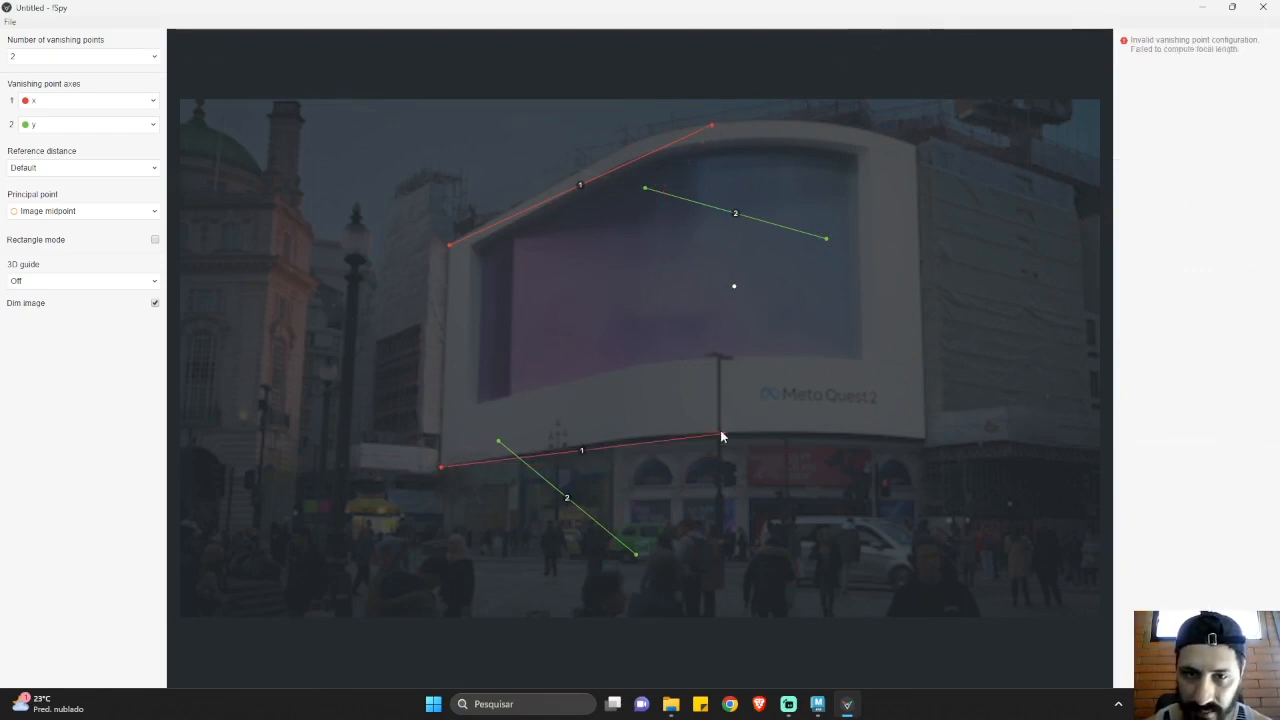
Align the two green y-axis vanishing lines with the lower and upper edges of the billboard's Meta Quest 2 side.
{"action": "left_click_drag", "start_coordinate": [636, 558], "coordinate": [926, 440]}
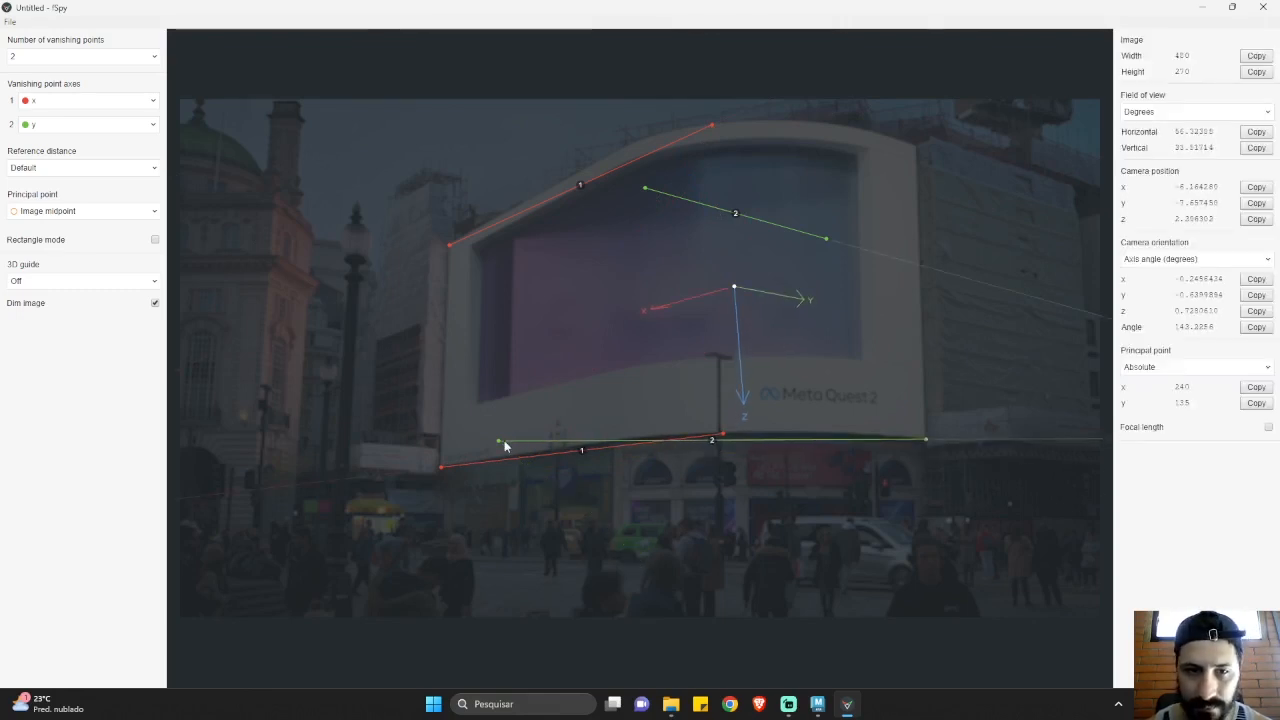
{"action": "left_click_drag", "start_coordinate": [504, 441], "coordinate": [721, 431]}
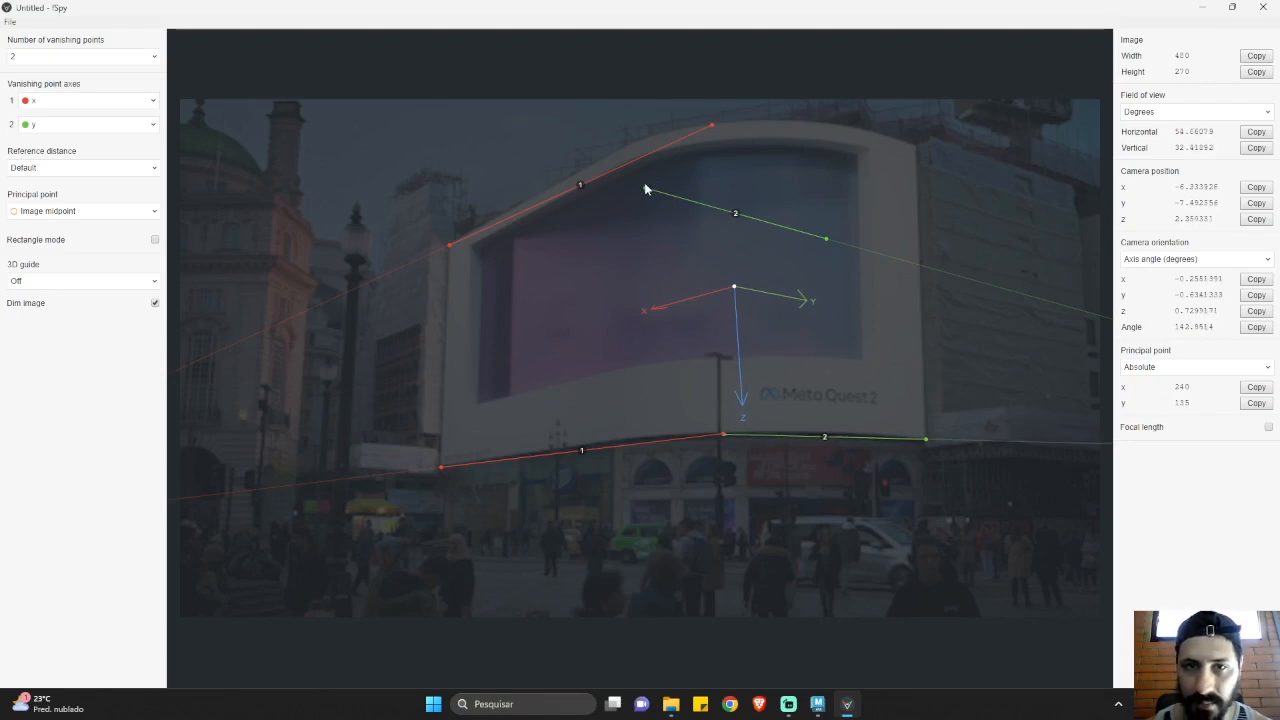
{"action": "left_click_drag", "start_coordinate": [645, 187], "coordinate": [711, 124]}
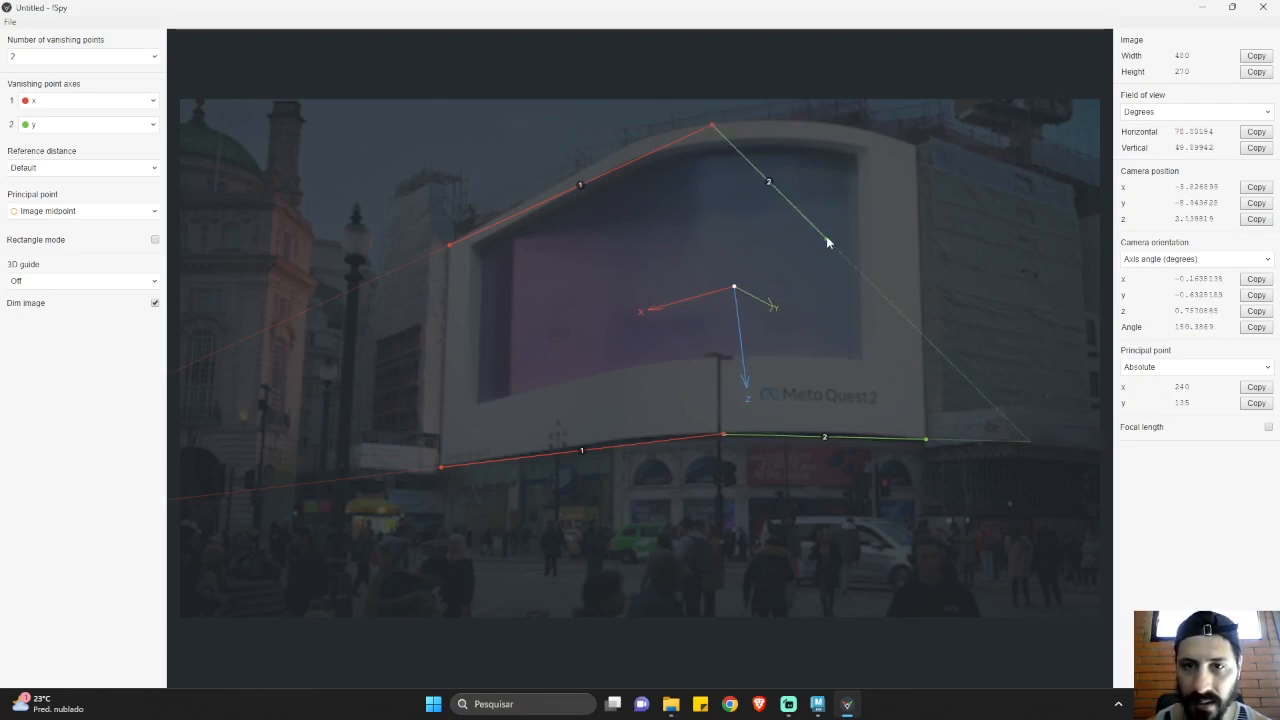
{"action": "left_click_drag", "start_coordinate": [826, 238], "coordinate": [919, 150]}
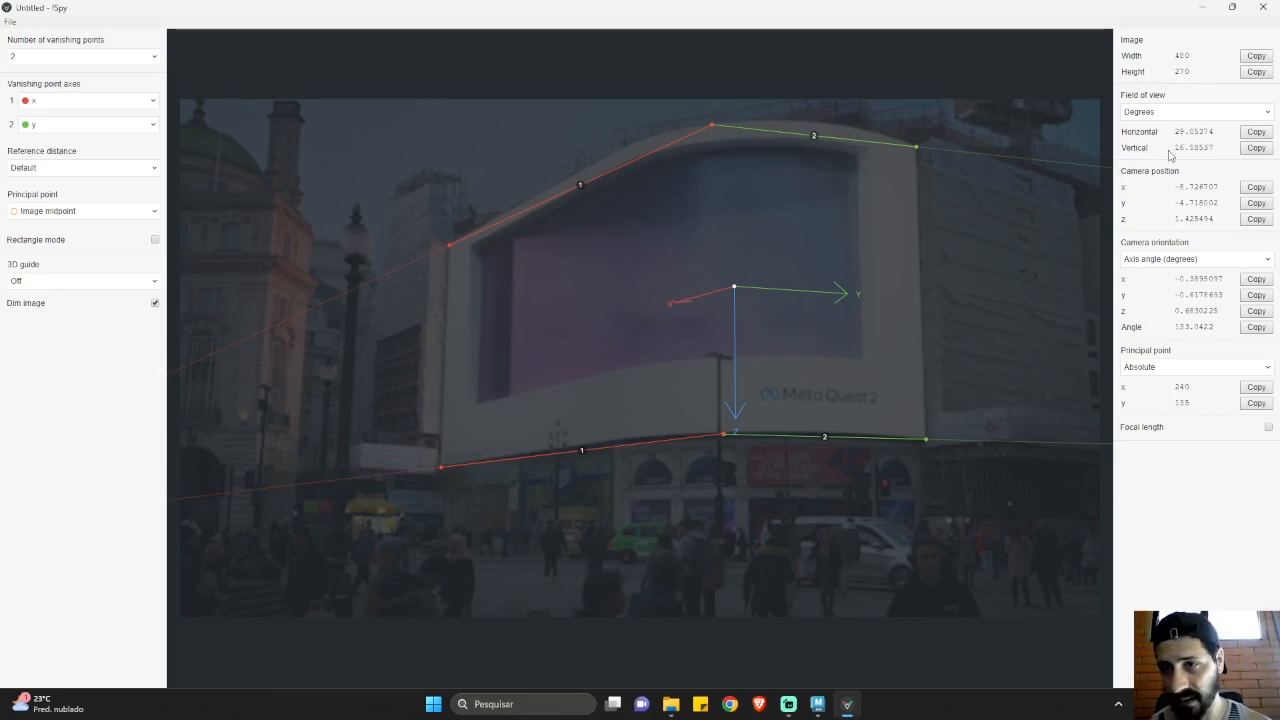
Set the second vanishing point axis to -y and display the Box 3D guide.
{"action": "left_click", "coordinate": [87, 127]}
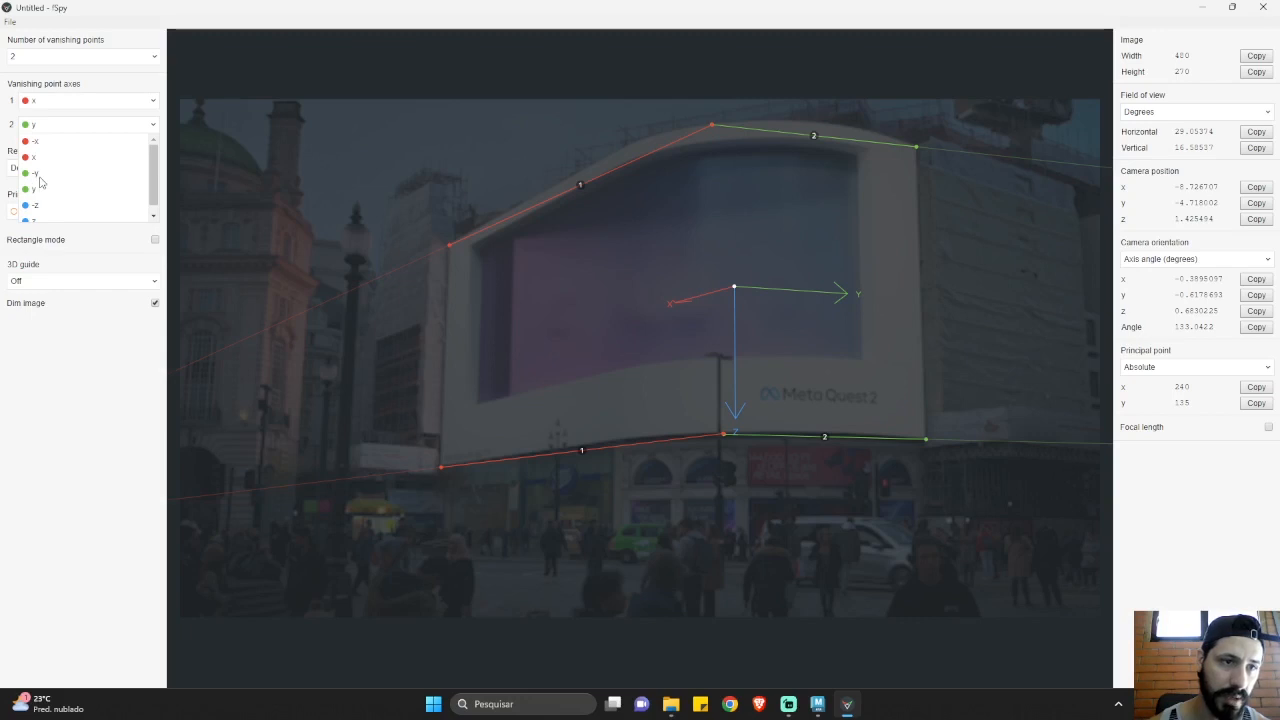
{"action": "left_click", "coordinate": [39, 175]}
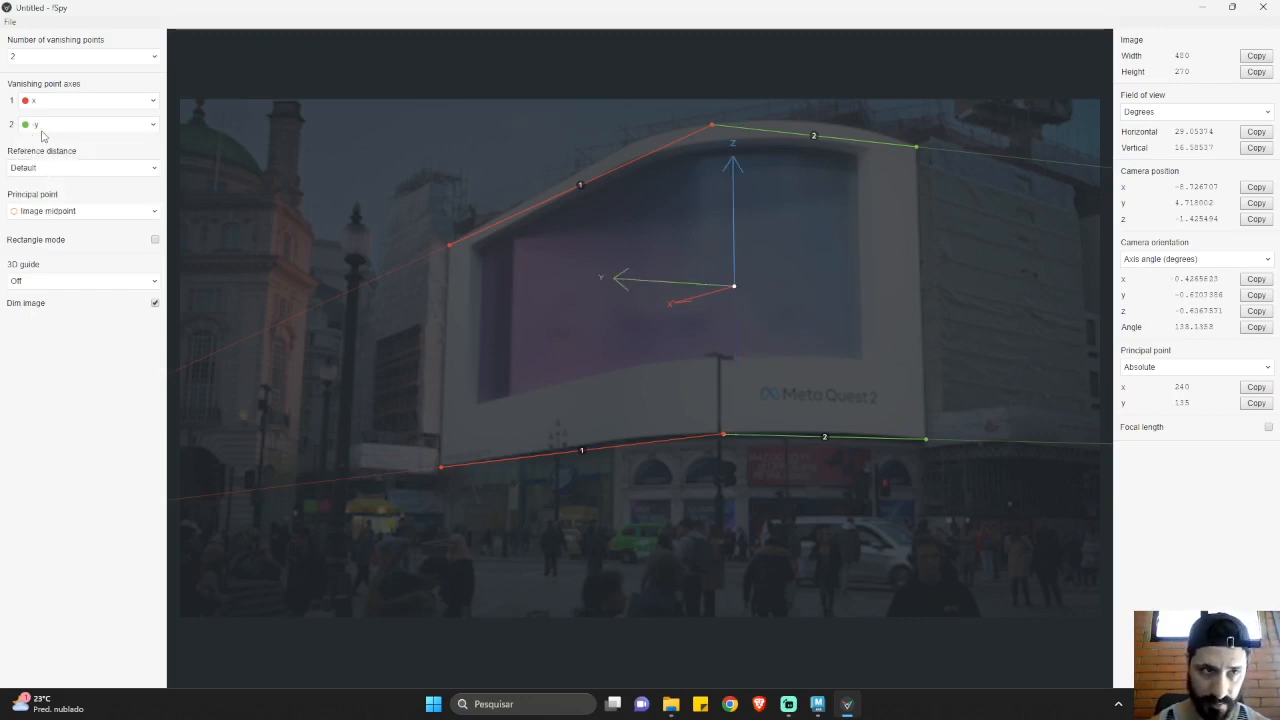
{"action": "left_click", "coordinate": [61, 283]}
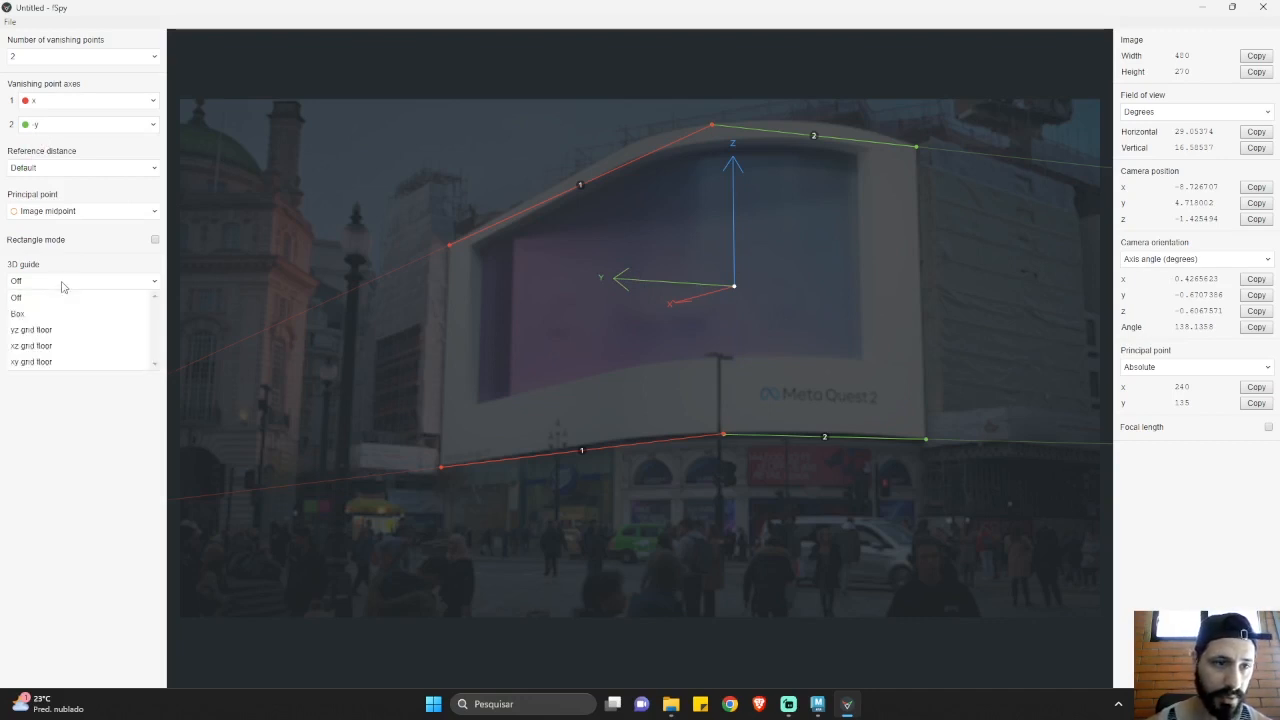
{"action": "left_click", "coordinate": [18, 314]}
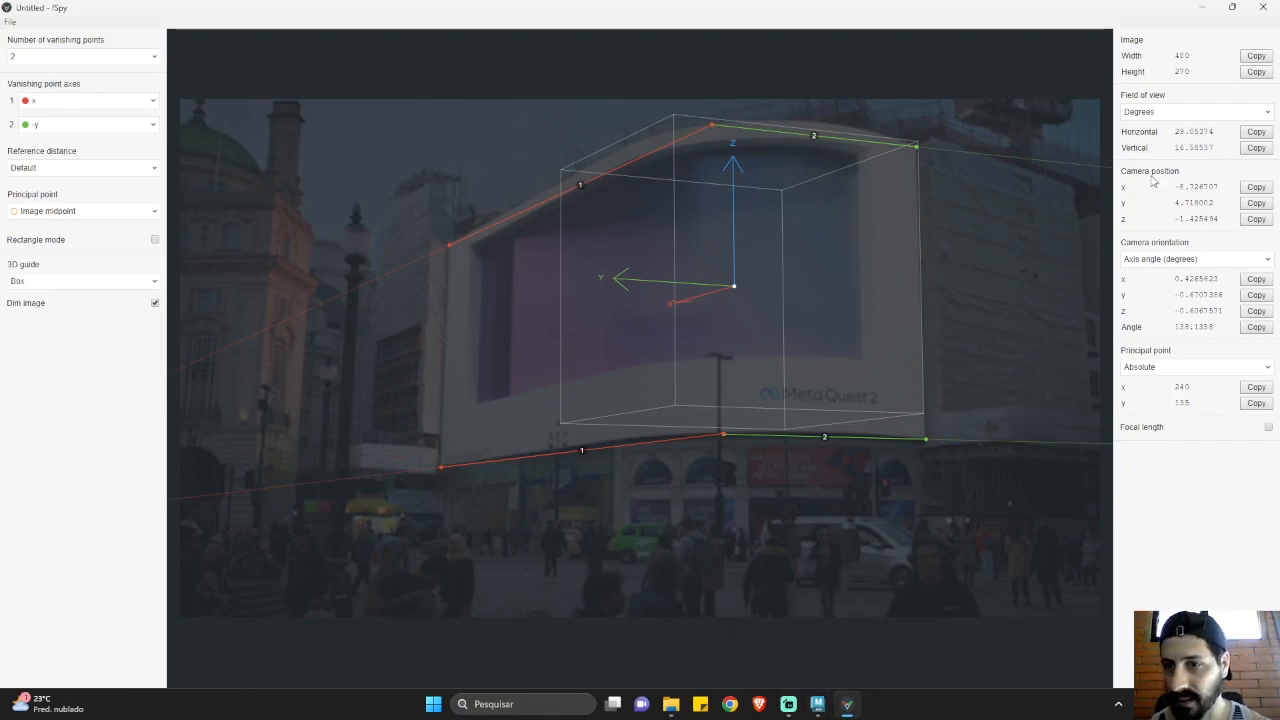
Switch to Maya, create a new perspective camera and rename it aula_anim.
{"action": "left_click", "coordinate": [817, 704]}
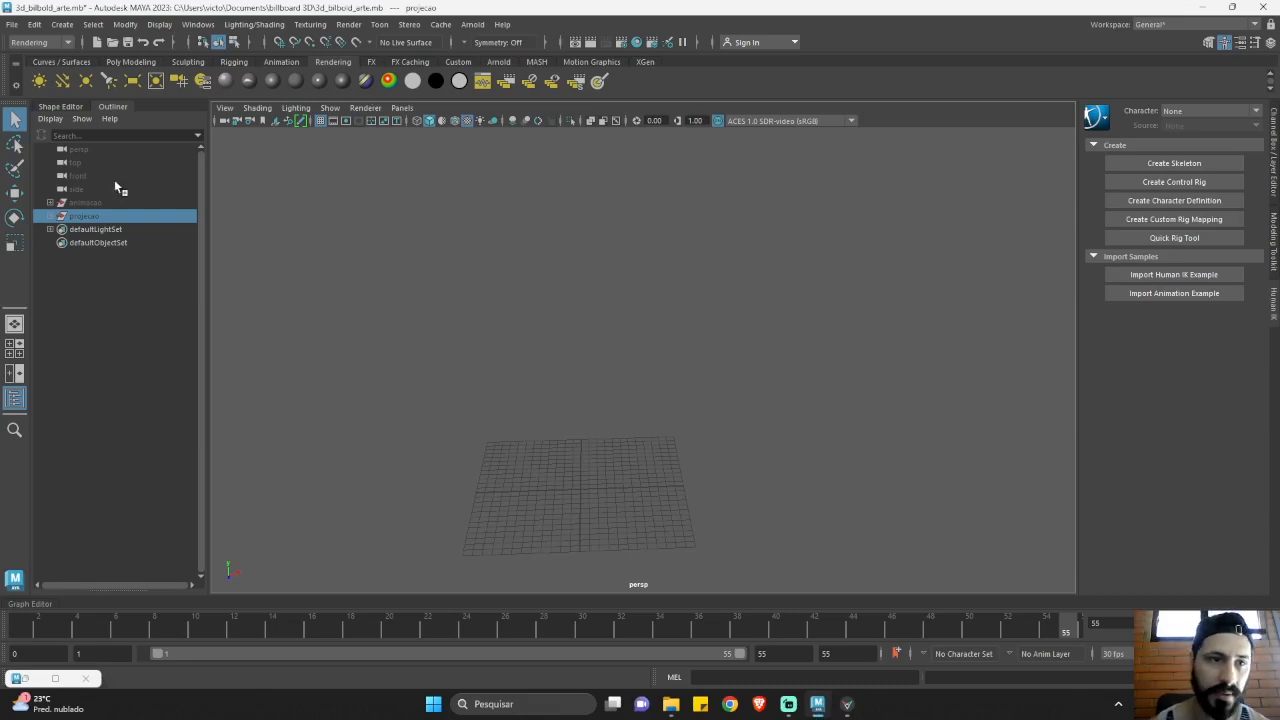
{"action": "left_click", "coordinate": [401, 108]}
{"action": "mouse_move", "coordinate": [485, 123]}
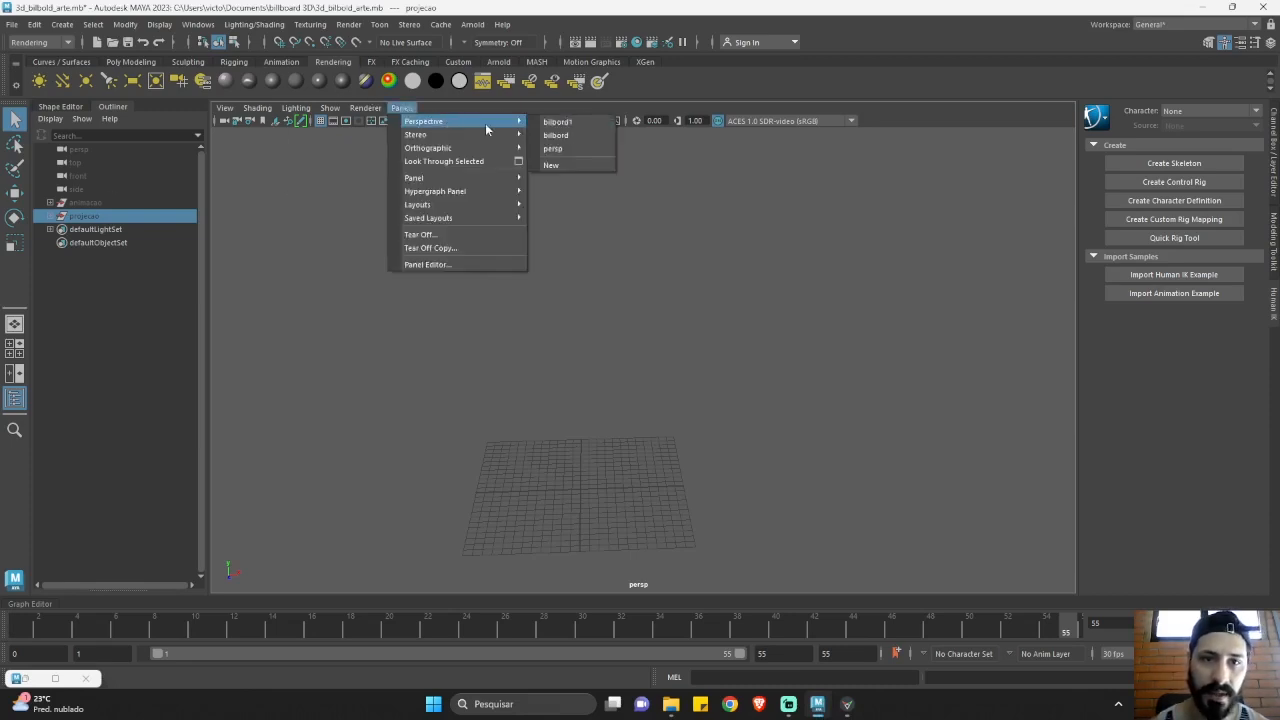
{"action": "left_click", "coordinate": [568, 165]}
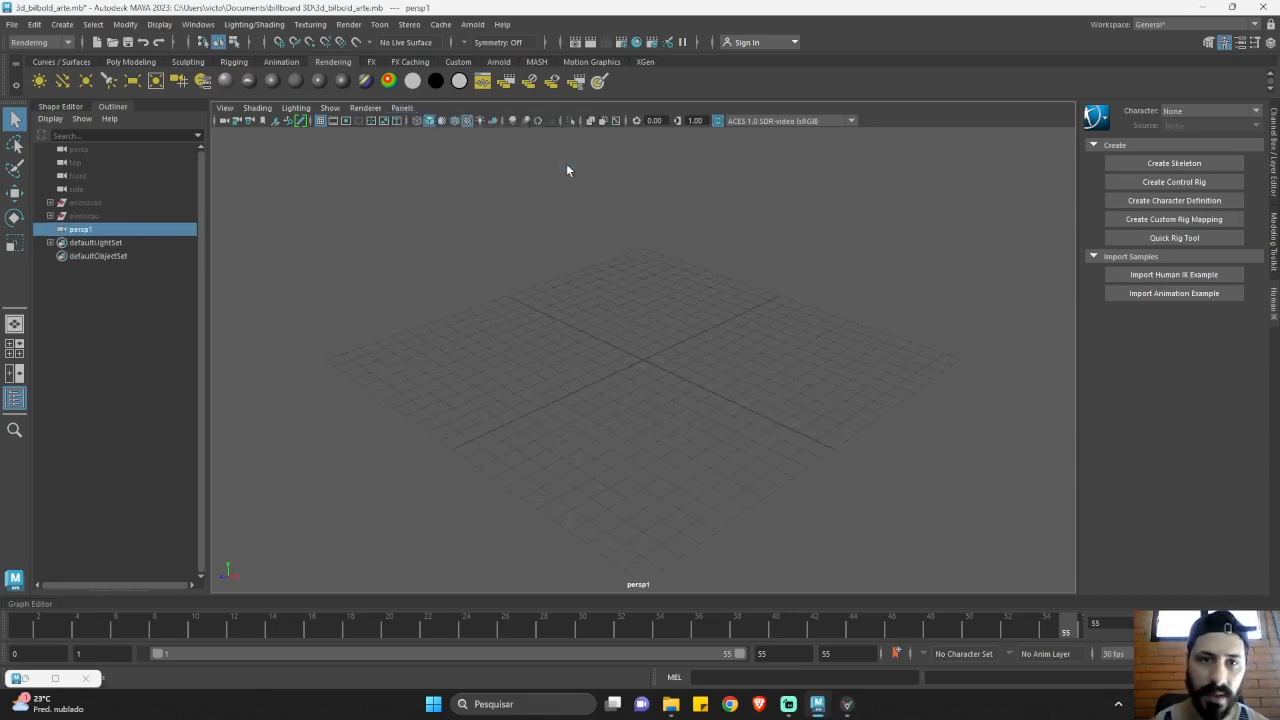
{"action": "double_click", "coordinate": [138, 229]}
{"action": "type", "text": "aul"}
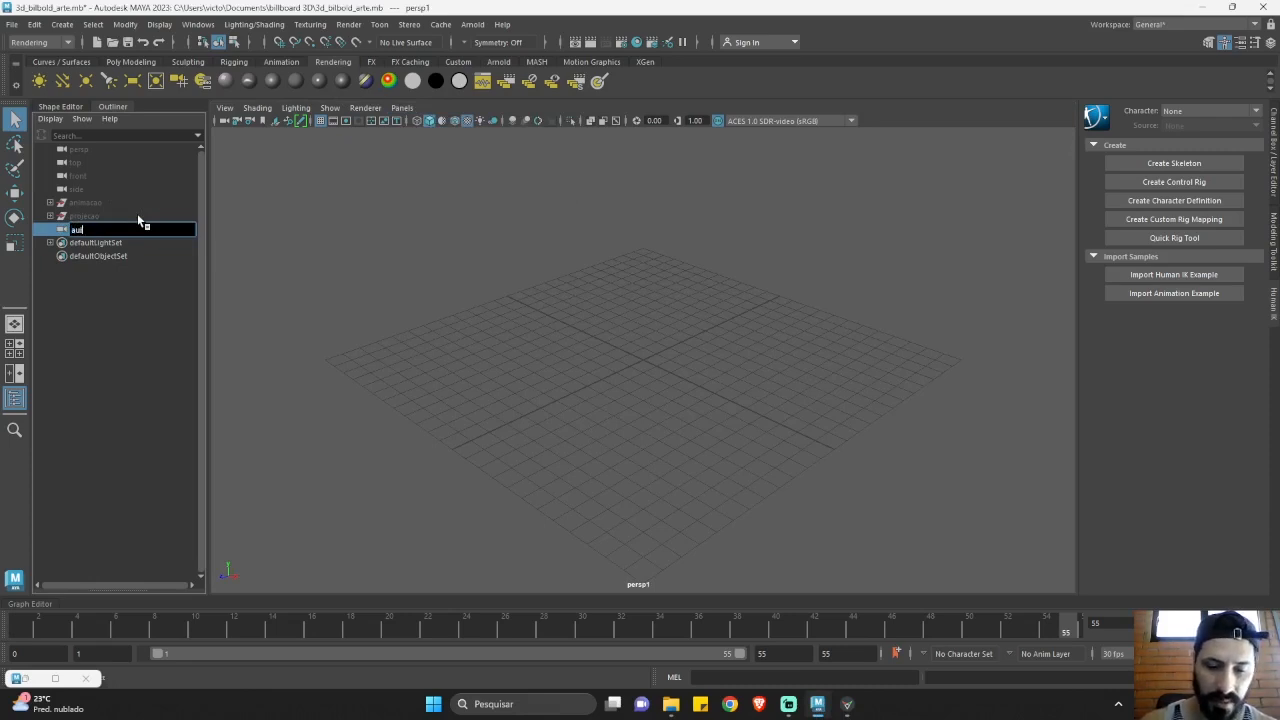
{"action": "type", "text": "a_anim"}
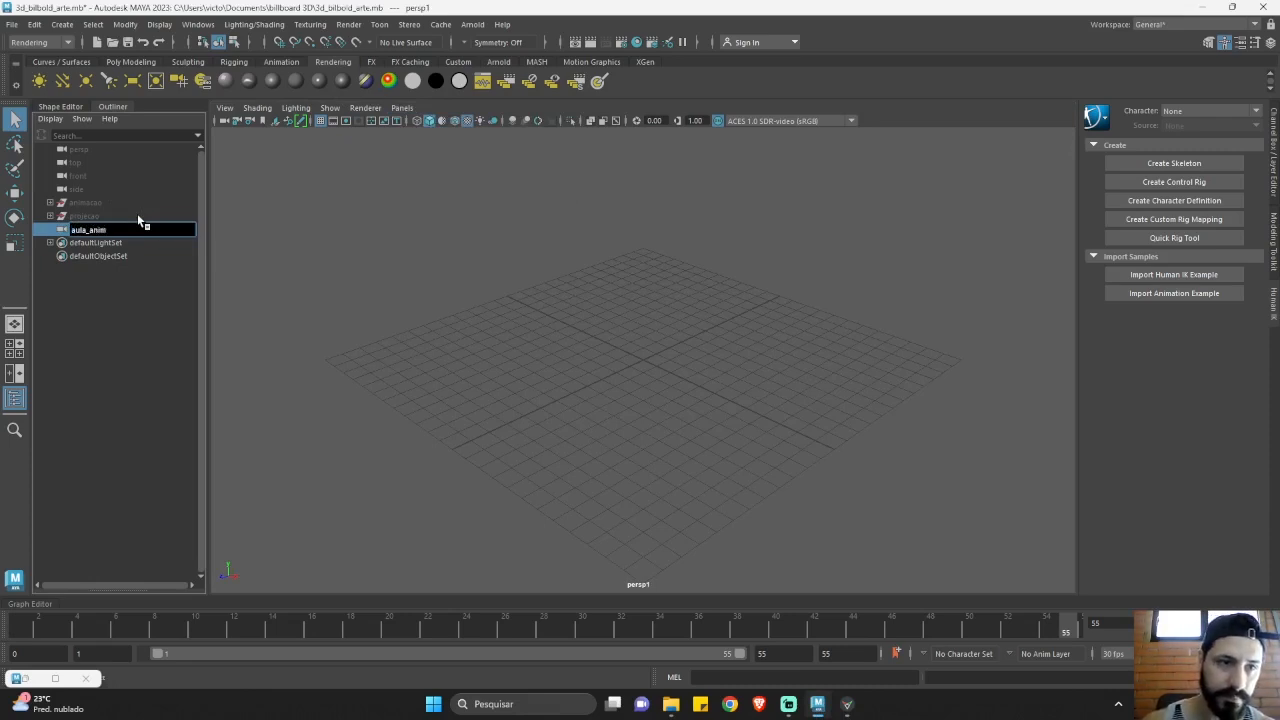
{"action": "key", "text": "Return"}
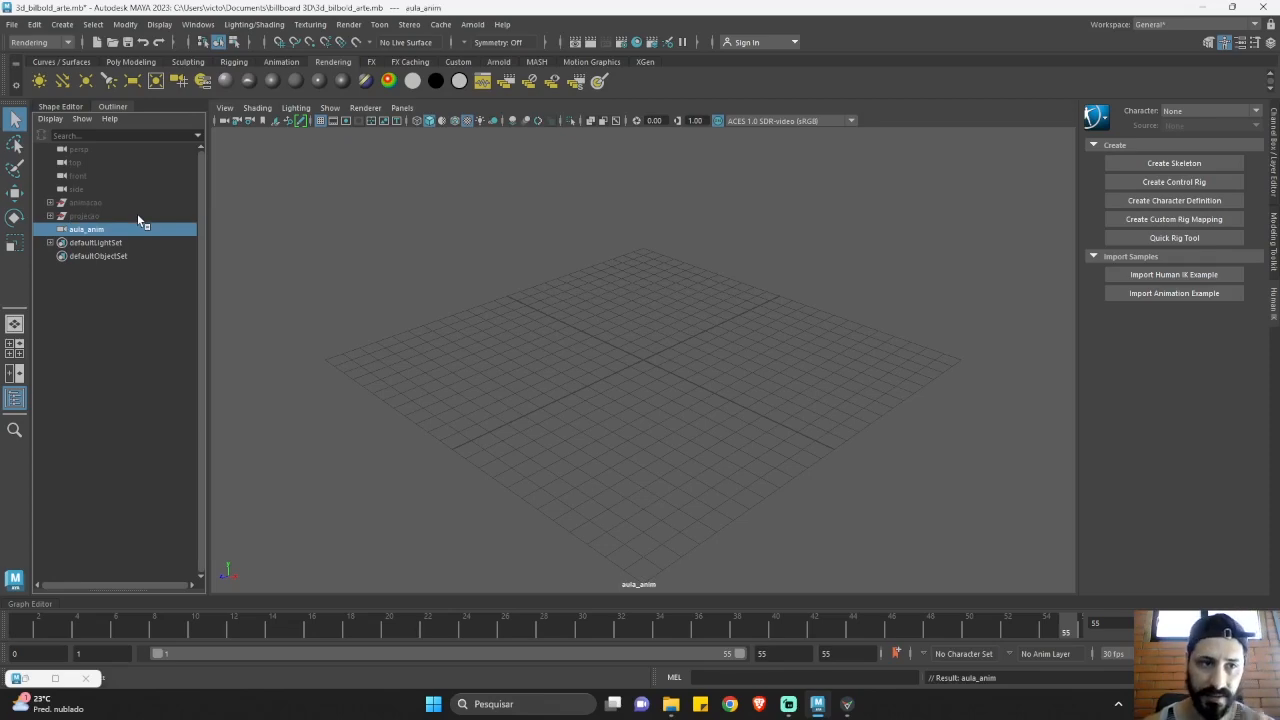
Switch the viewport back to the persp camera view.
{"action": "left_click", "coordinate": [403, 109]}
{"action": "mouse_move", "coordinate": [420, 124]}
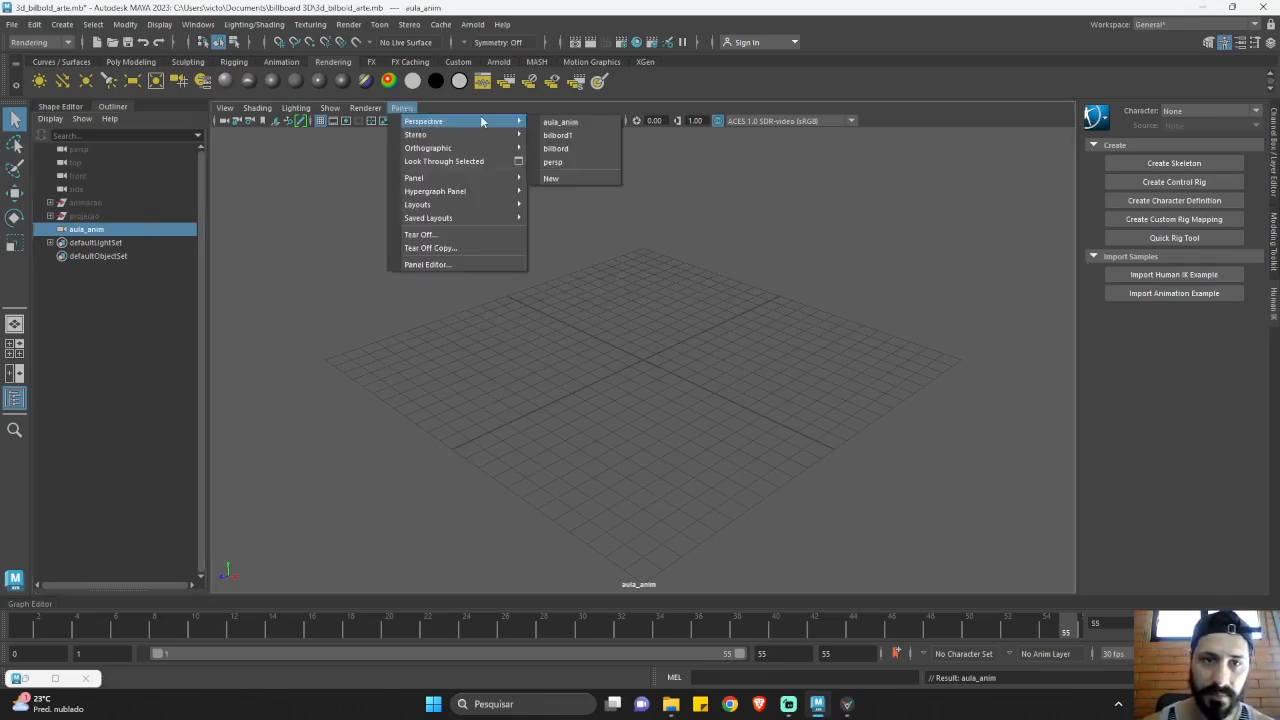
{"action": "left_click", "coordinate": [695, 313]}
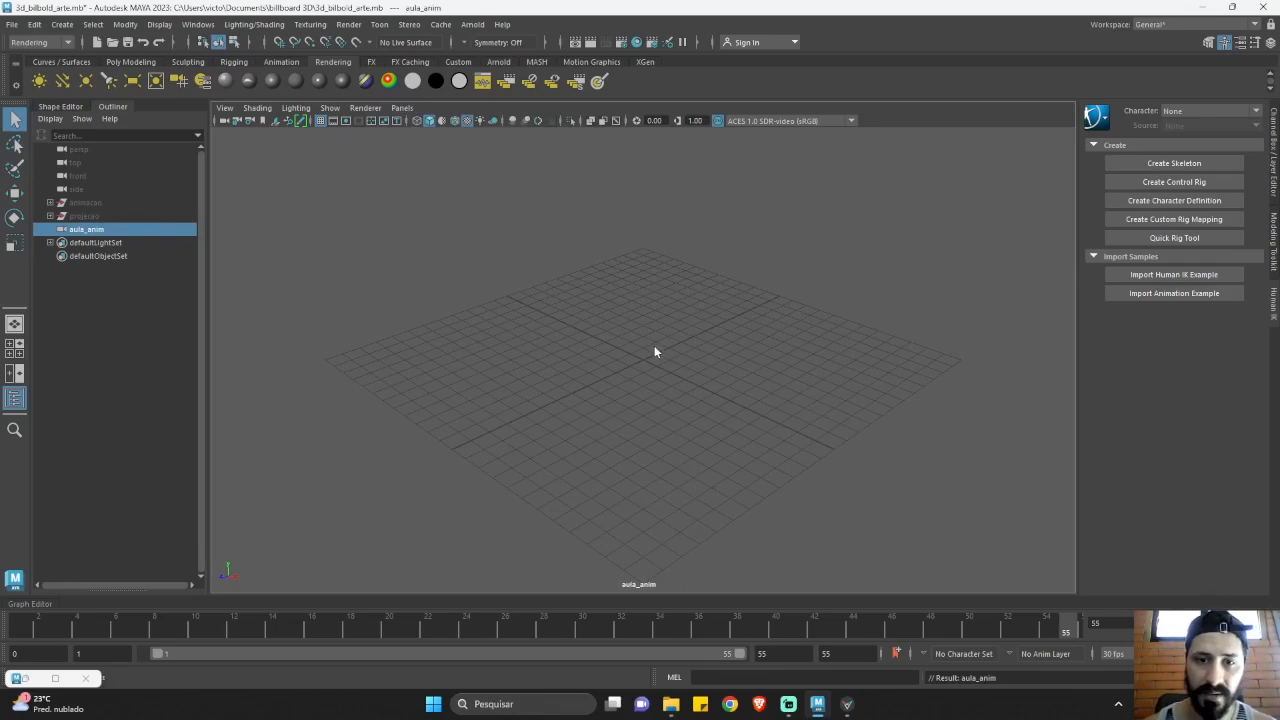
{"action": "key", "text": "space"}
{"action": "left_click_drag", "start_coordinate": [654, 345], "coordinate": [592, 332]}
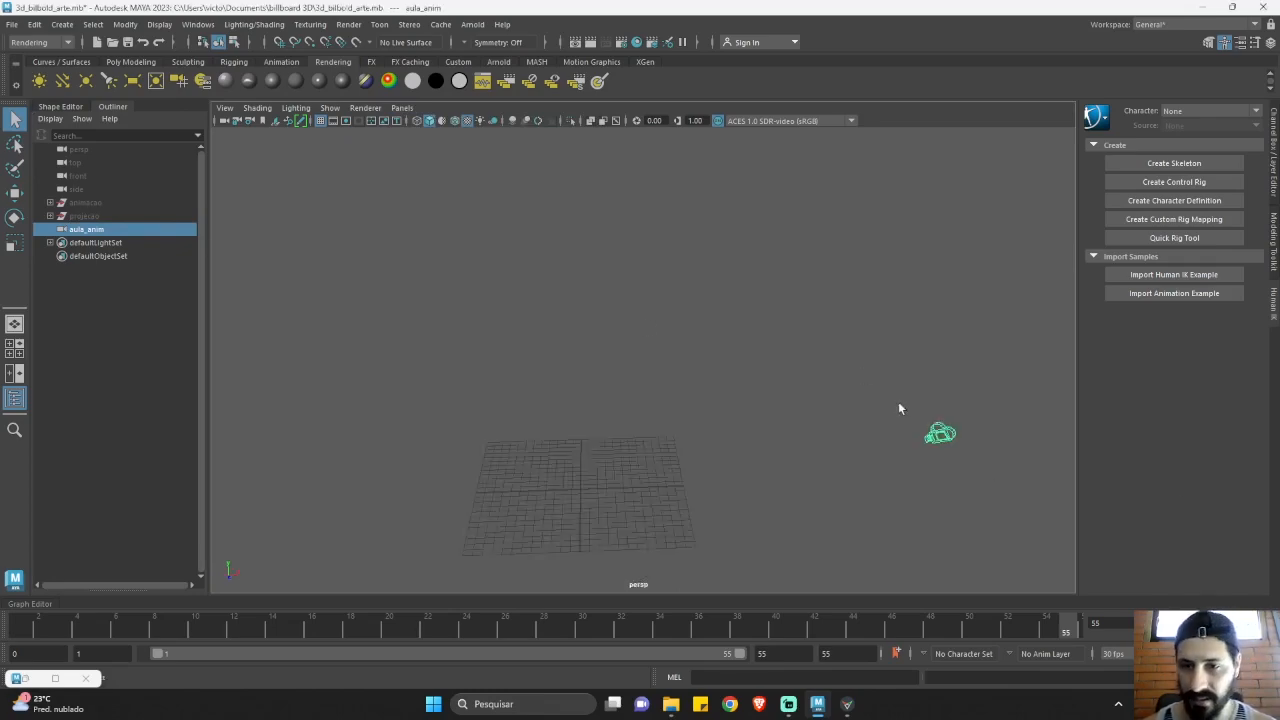
Delete the model display layer.
{"action": "left_click", "coordinate": [1275, 175]}
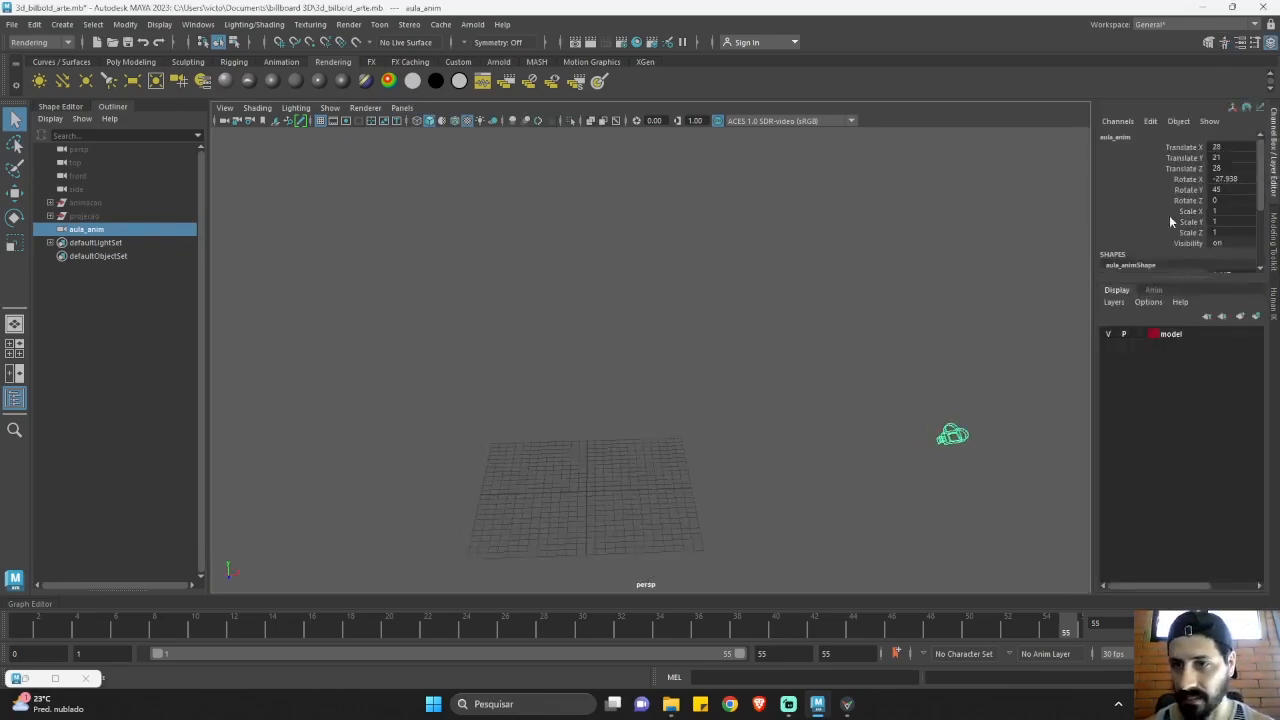
{"action": "left_click", "coordinate": [1165, 333]}
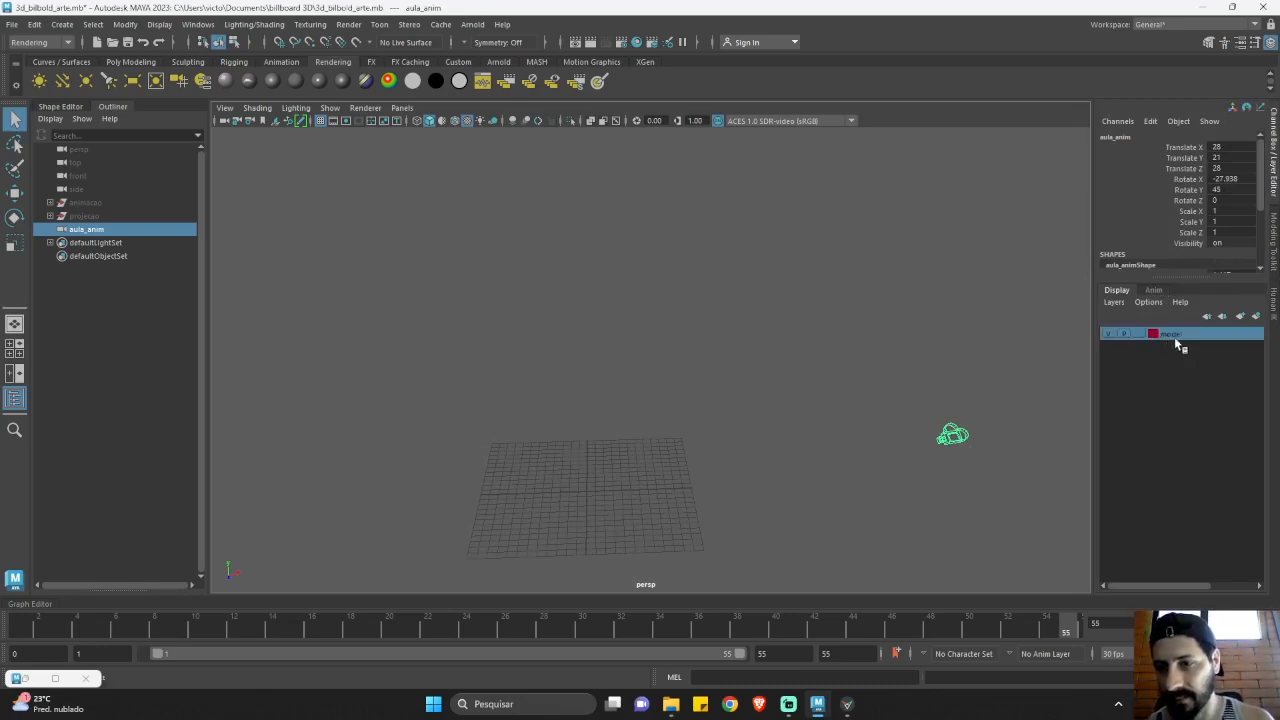
{"action": "right_click", "coordinate": [1174, 337]}
{"action": "left_click", "coordinate": [1178, 466]}
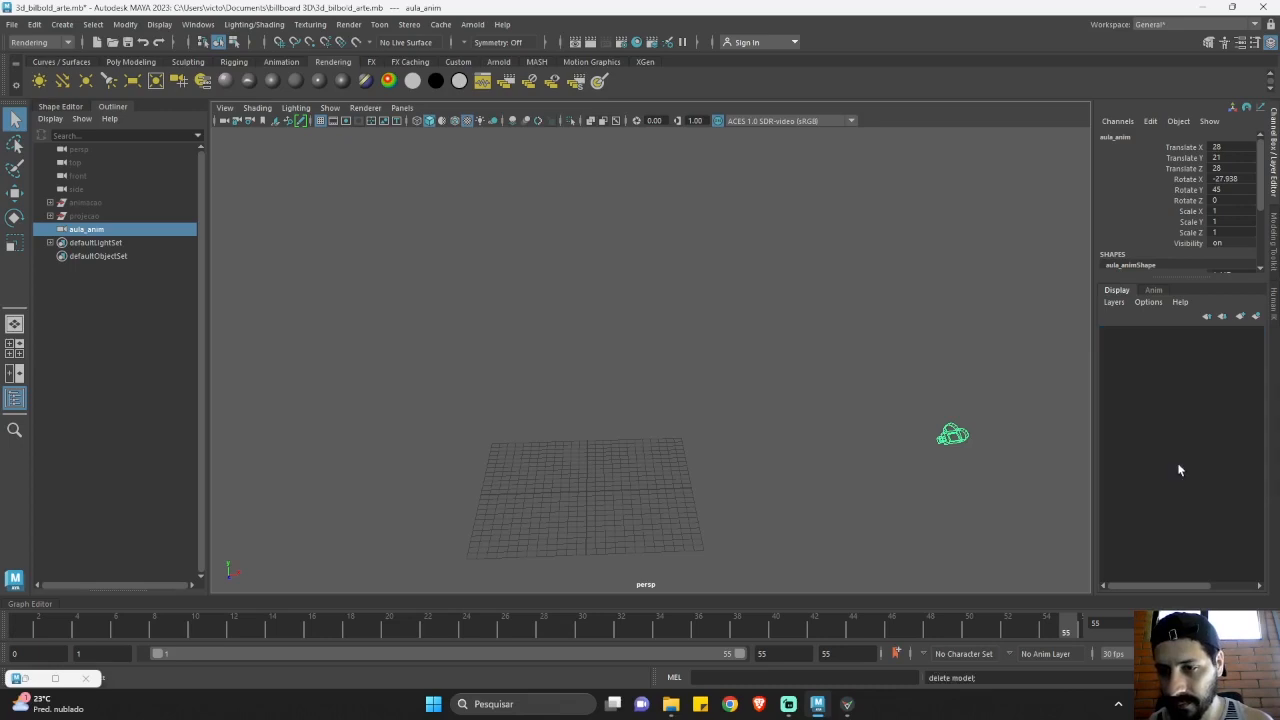
Copy fSpy's camera position into the aula_anim camera in Maya: Translate X -8.727, Translate Y 4.718 and Translate Z -1.425.
{"action": "left_click_drag", "start_coordinate": [909, 374], "coordinate": [983, 471]}
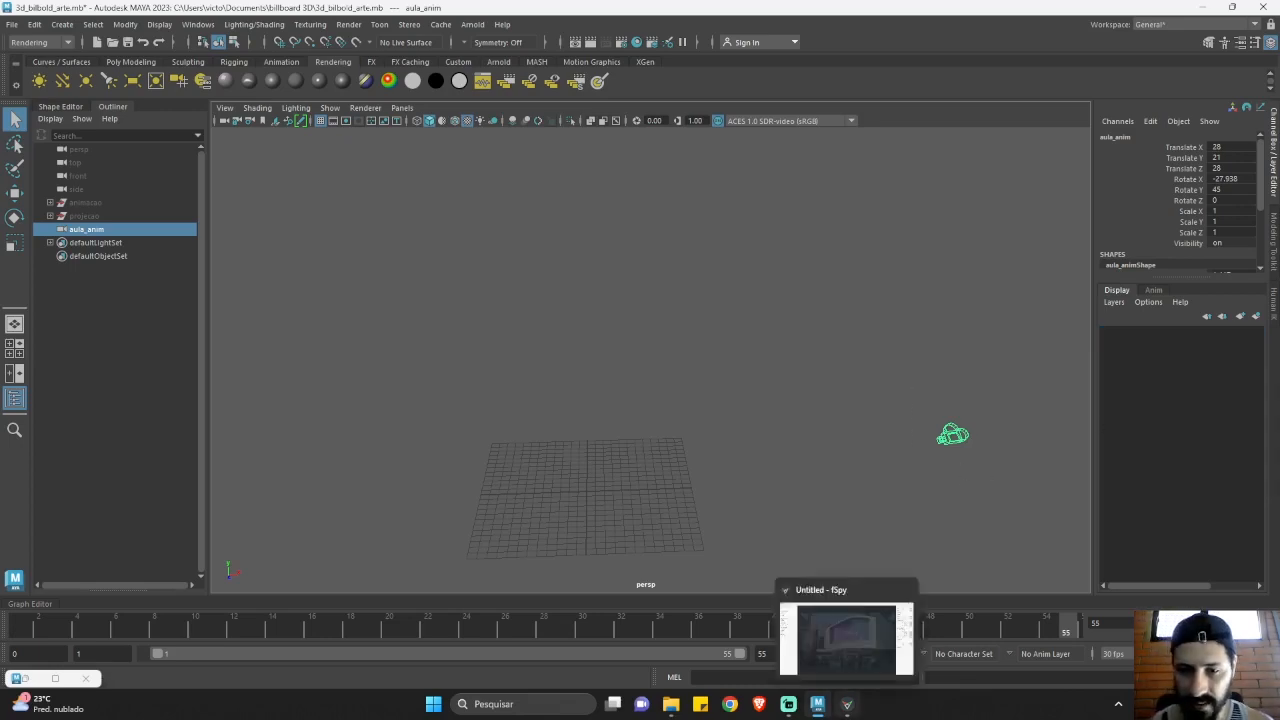
{"action": "left_click", "coordinate": [847, 704]}
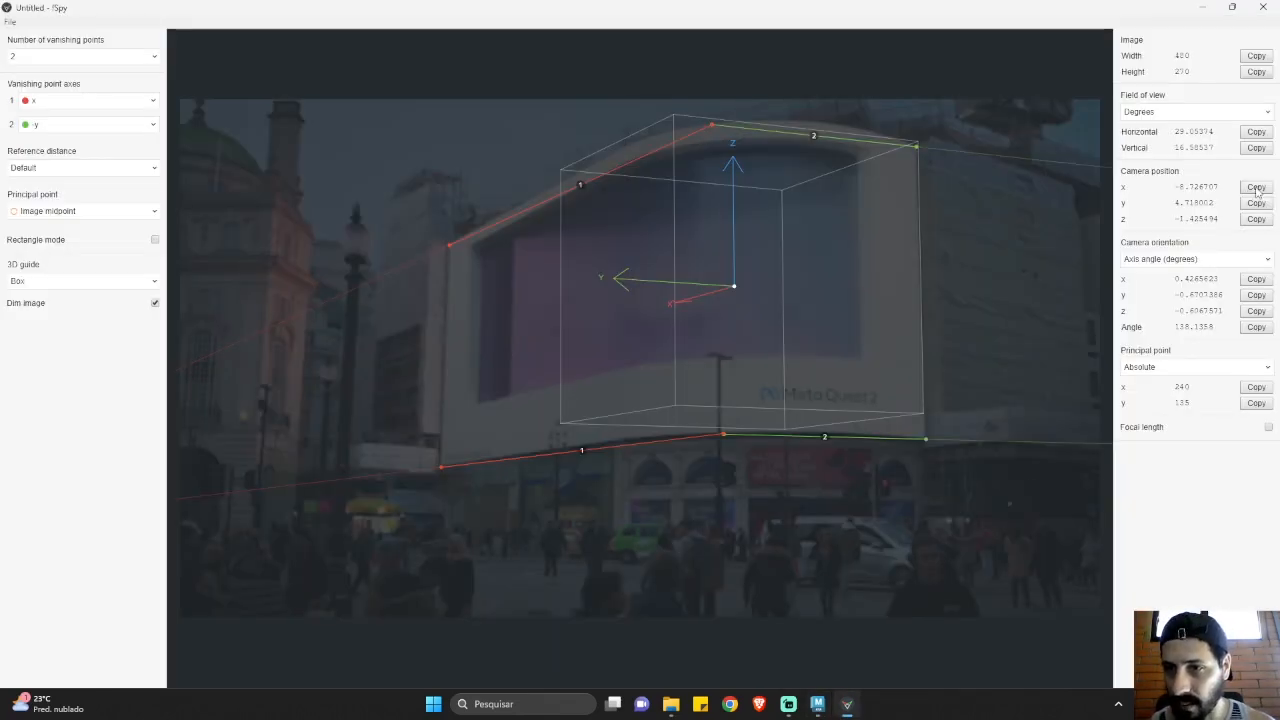
{"action": "left_click", "coordinate": [847, 704]}
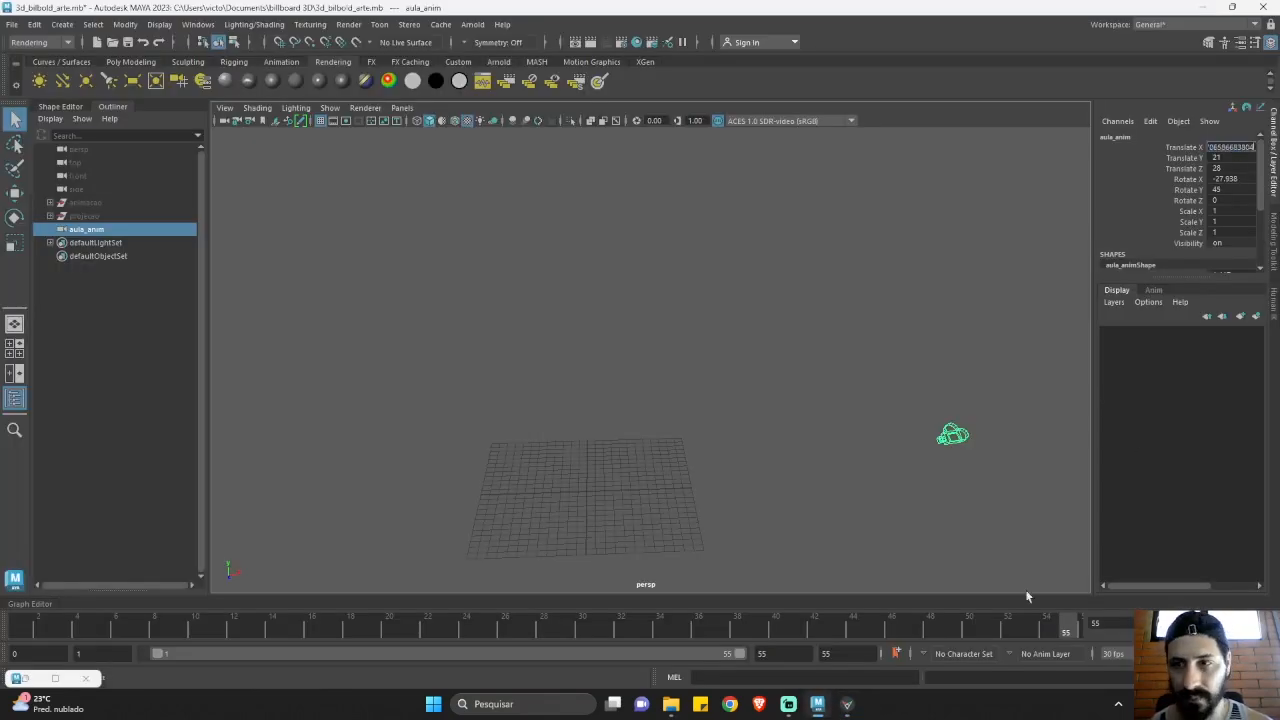
{"action": "left_click", "coordinate": [847, 704]}
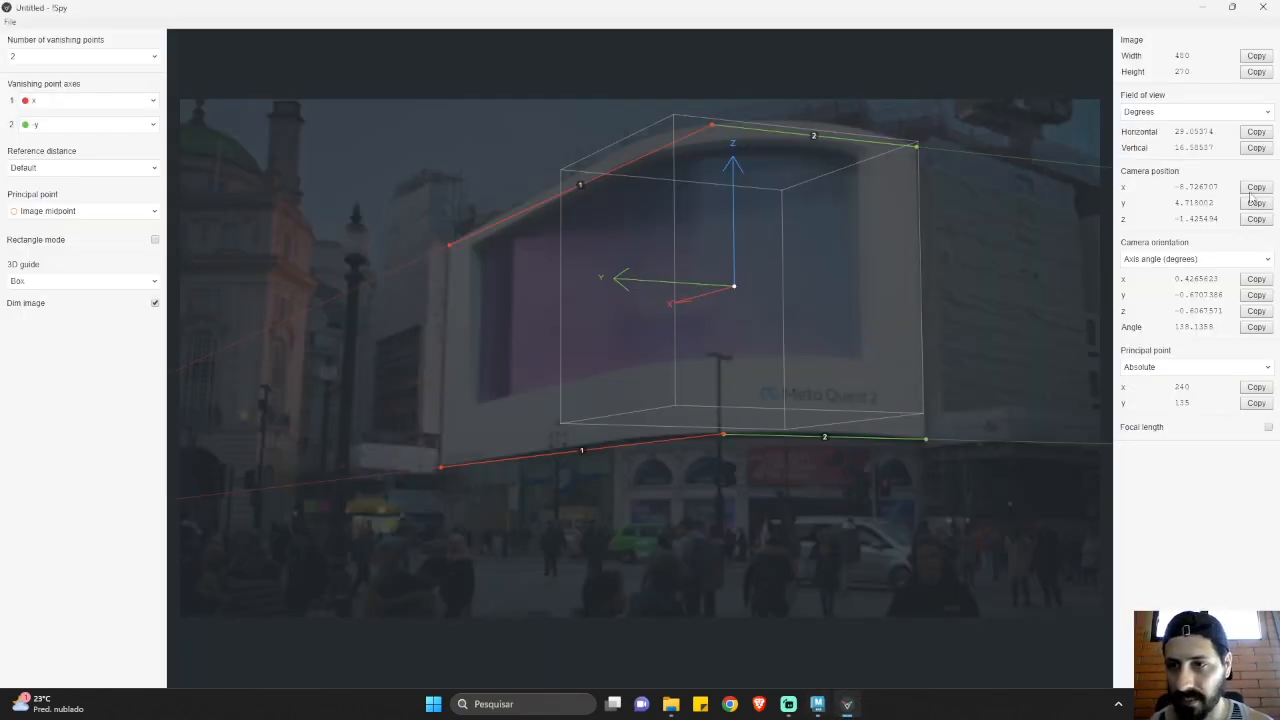
{"action": "left_click", "coordinate": [818, 704]}
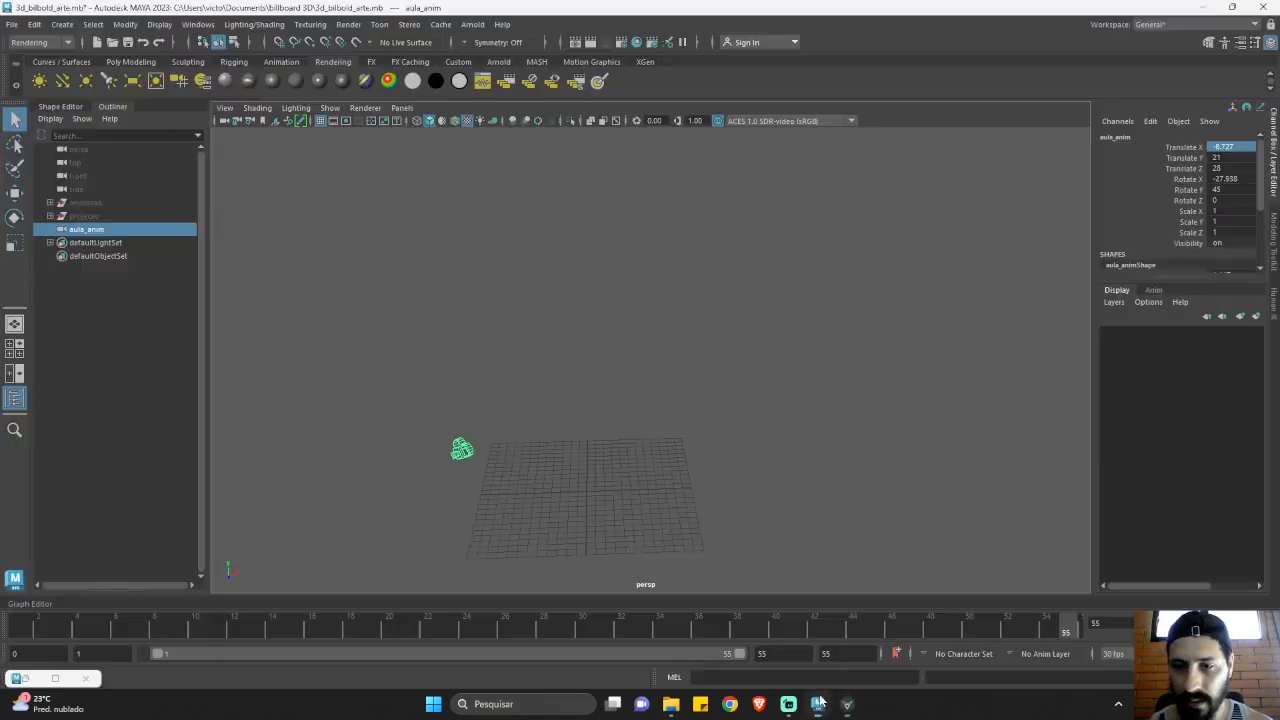
{"action": "double_click", "coordinate": [1228, 157]}
{"action": "key", "text": "ctrl+v"}
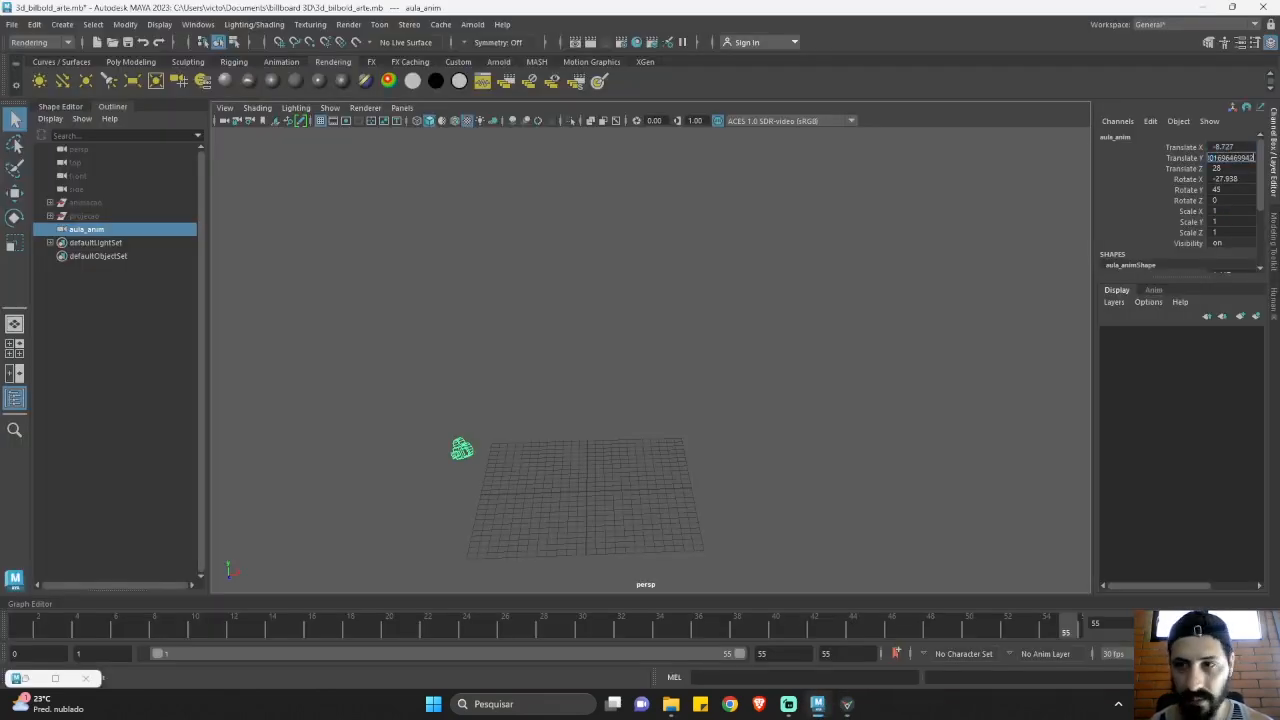
{"action": "key", "text": "Return"}
{"action": "left_click", "coordinate": [847, 704]}
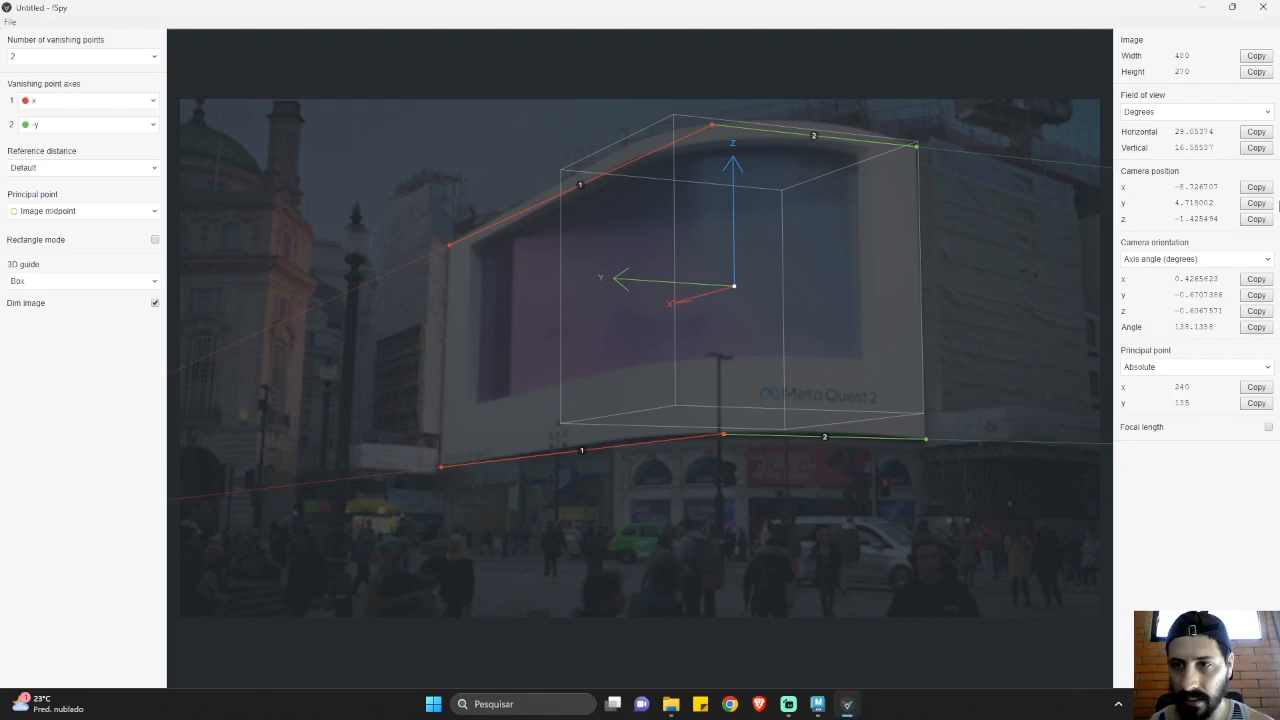
{"action": "left_click", "coordinate": [1256, 219]}
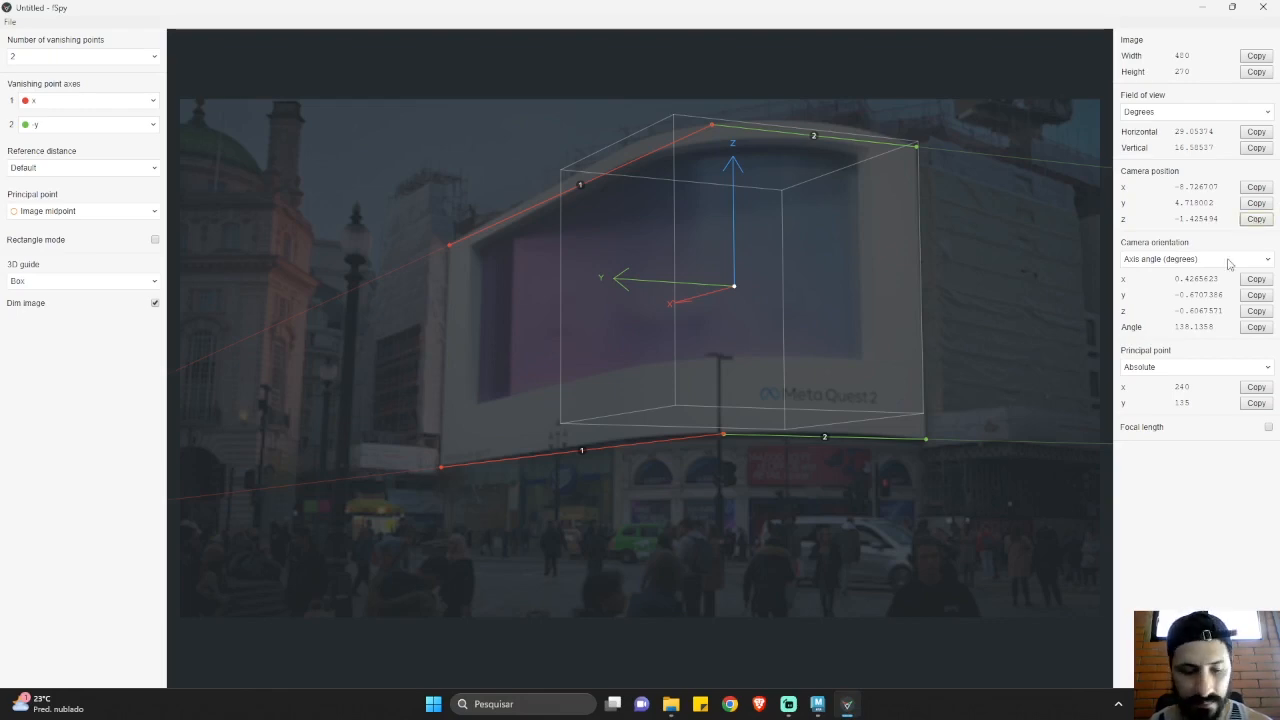
{"action": "left_click", "coordinate": [845, 706]}
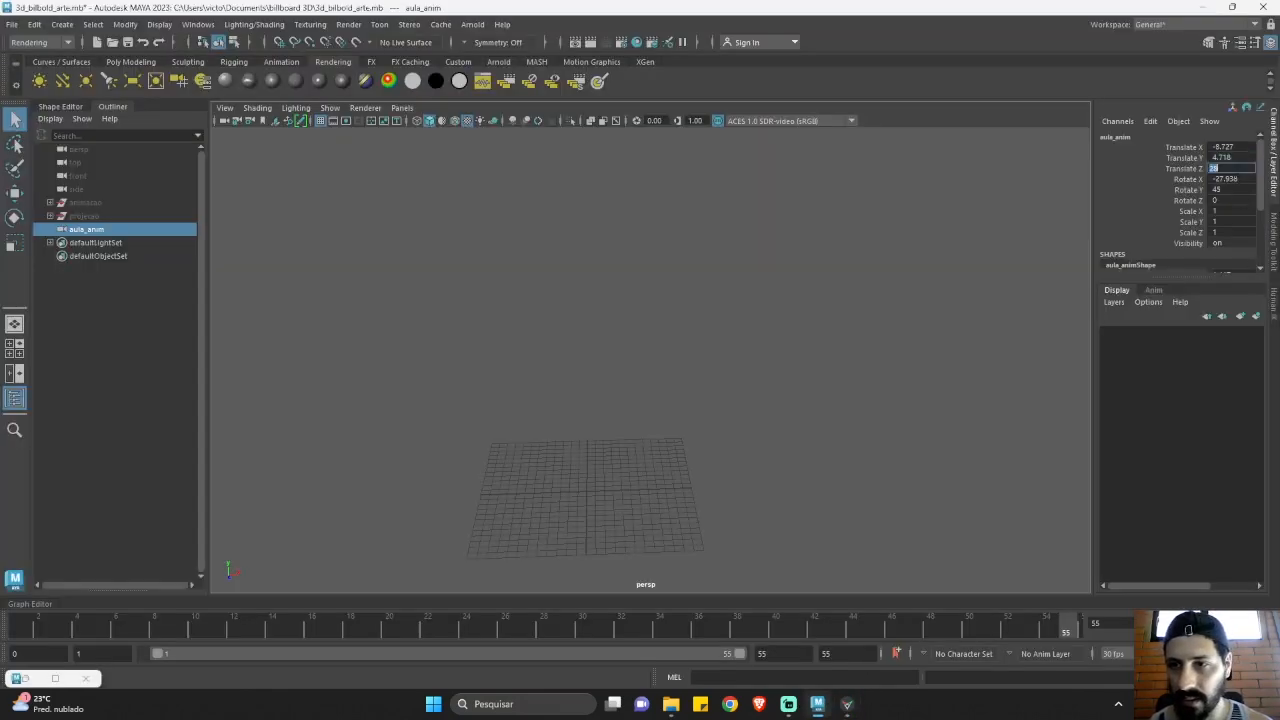
{"action": "key", "text": "ctrl+v"}
Copy fSpy's camera orientation into the aula_anim camera in Maya: Rotate X 0.427, Rotate Y -0.671 and Rotate Z -0.607.
{"action": "left_click", "coordinate": [847, 704]}
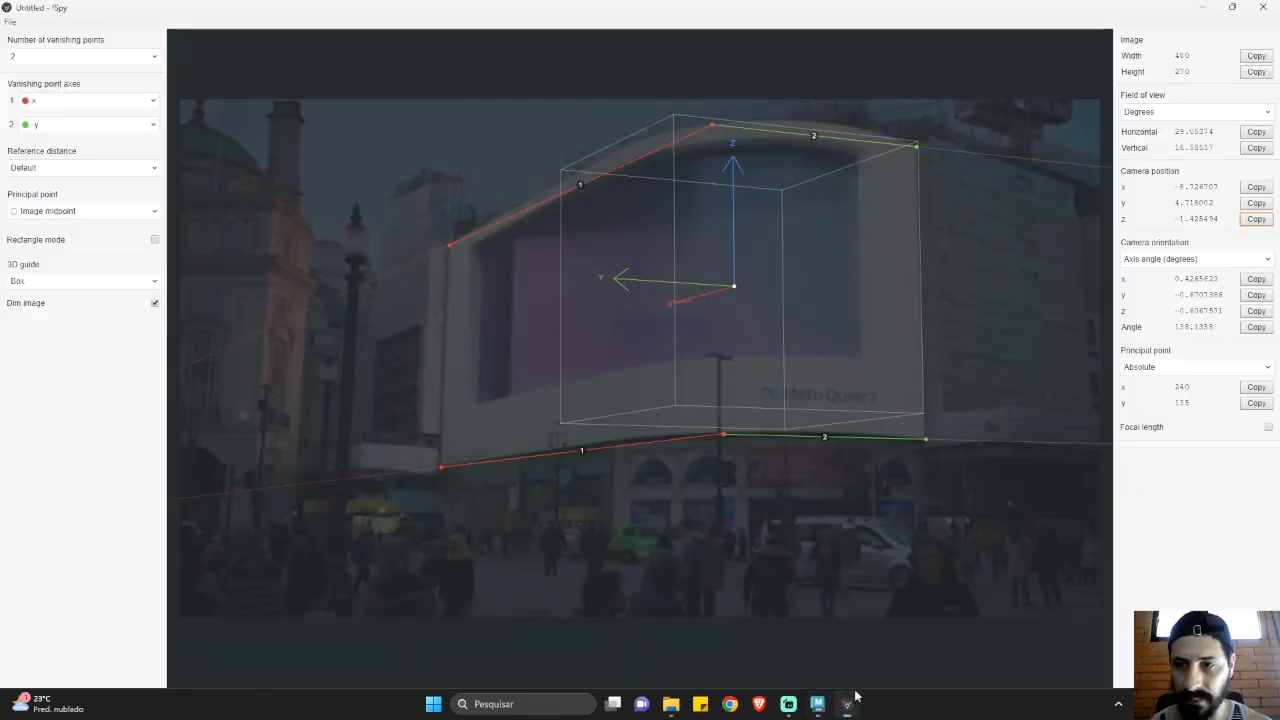
{"action": "left_click", "coordinate": [1257, 283]}
{"action": "left_click", "coordinate": [849, 706]}
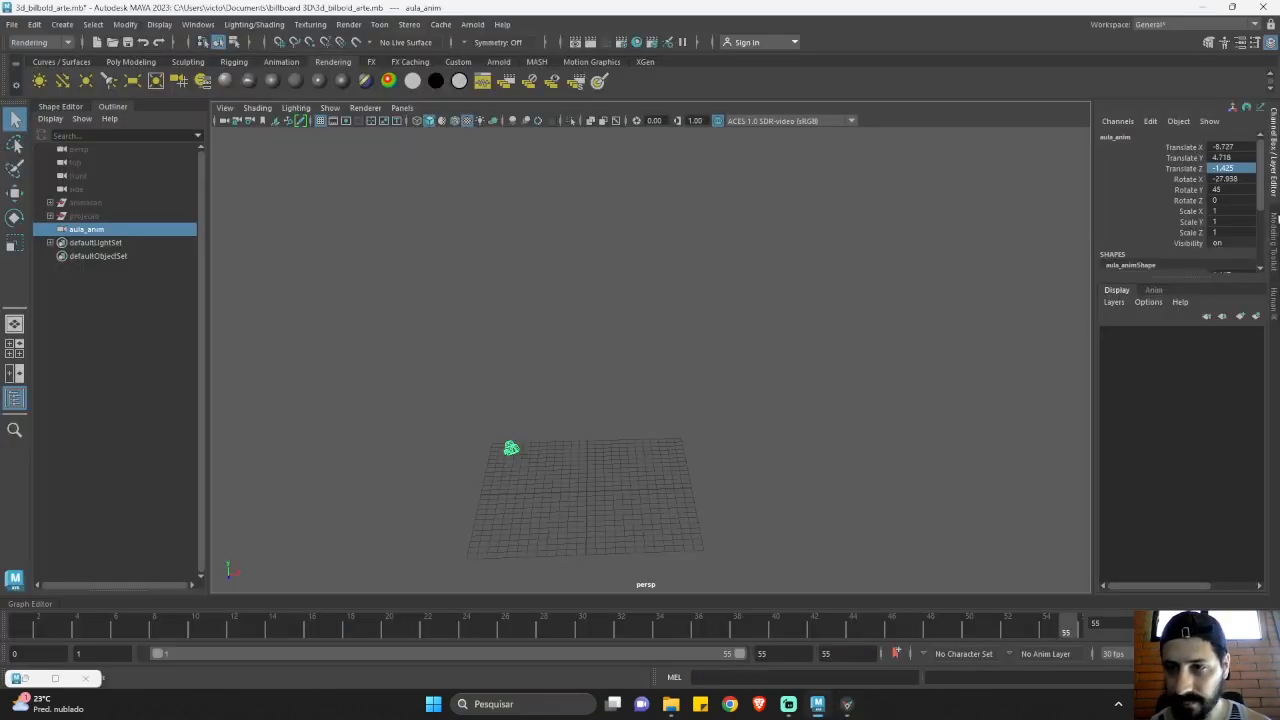
{"action": "double_click", "coordinate": [1227, 179]}
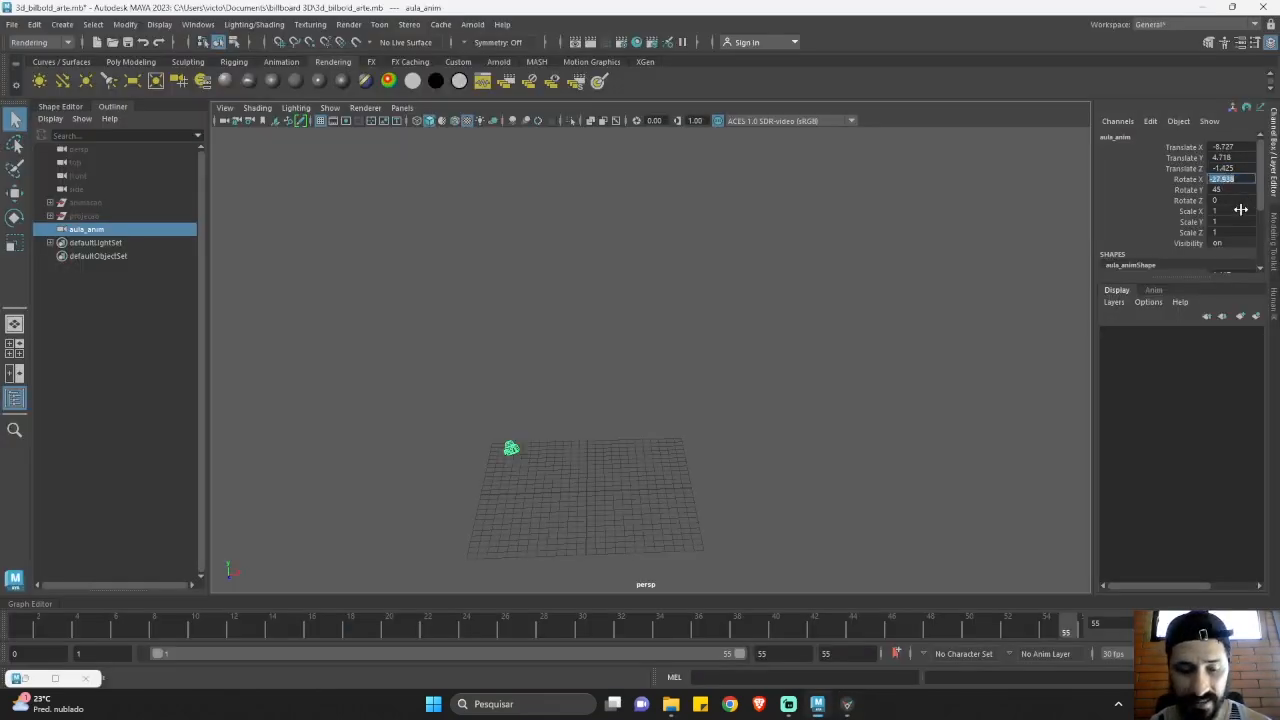
{"action": "left_click", "coordinate": [847, 704]}
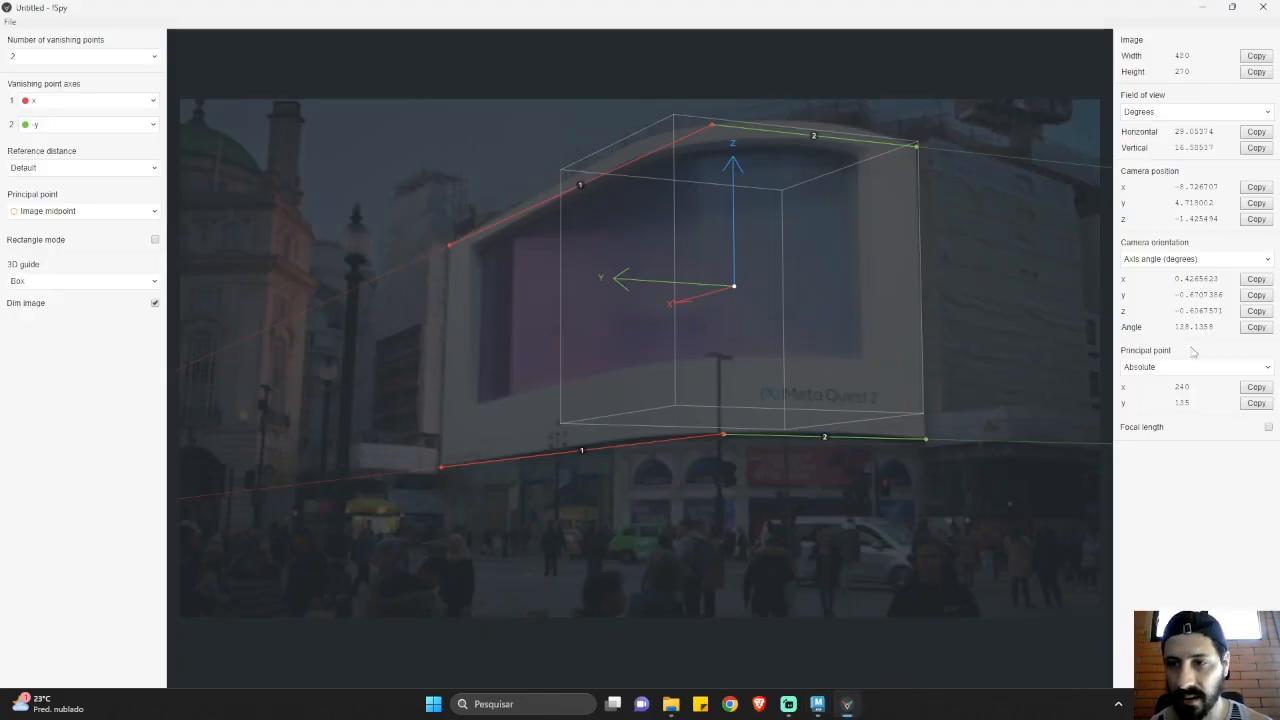
{"action": "left_click", "coordinate": [828, 706]}
{"action": "double_click", "coordinate": [1220, 189]}
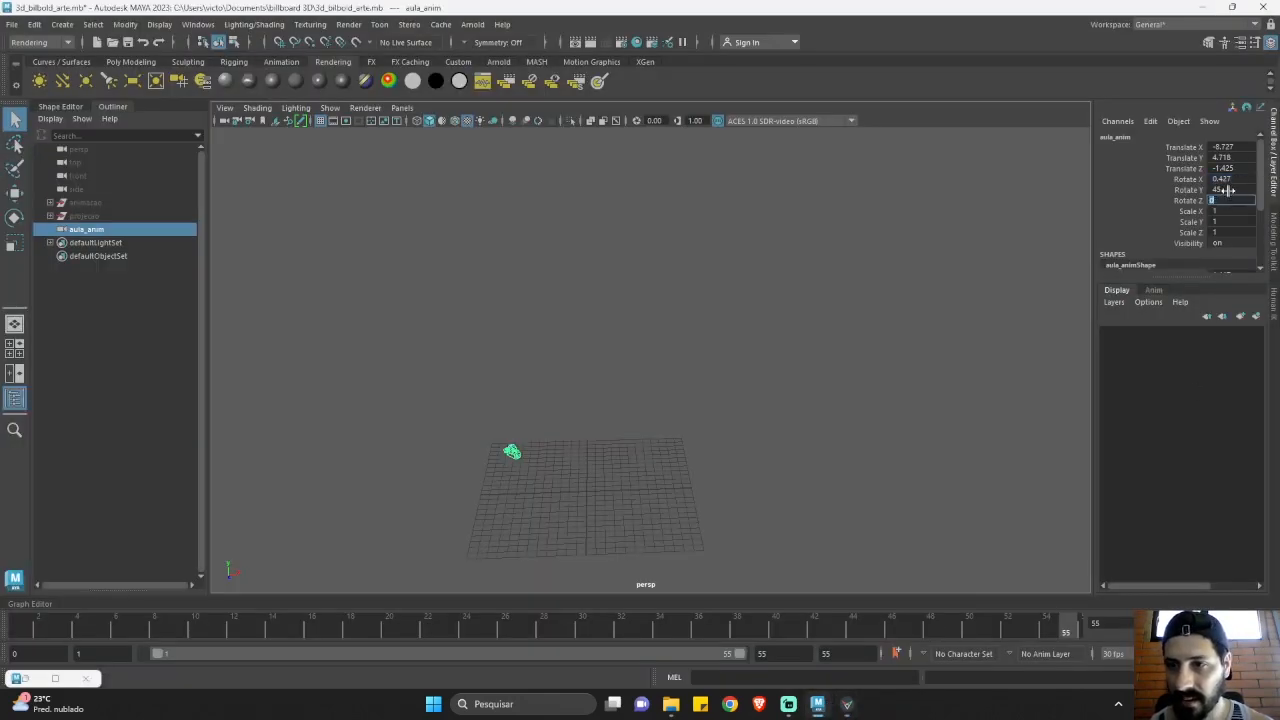
{"action": "left_click", "coordinate": [847, 704]}
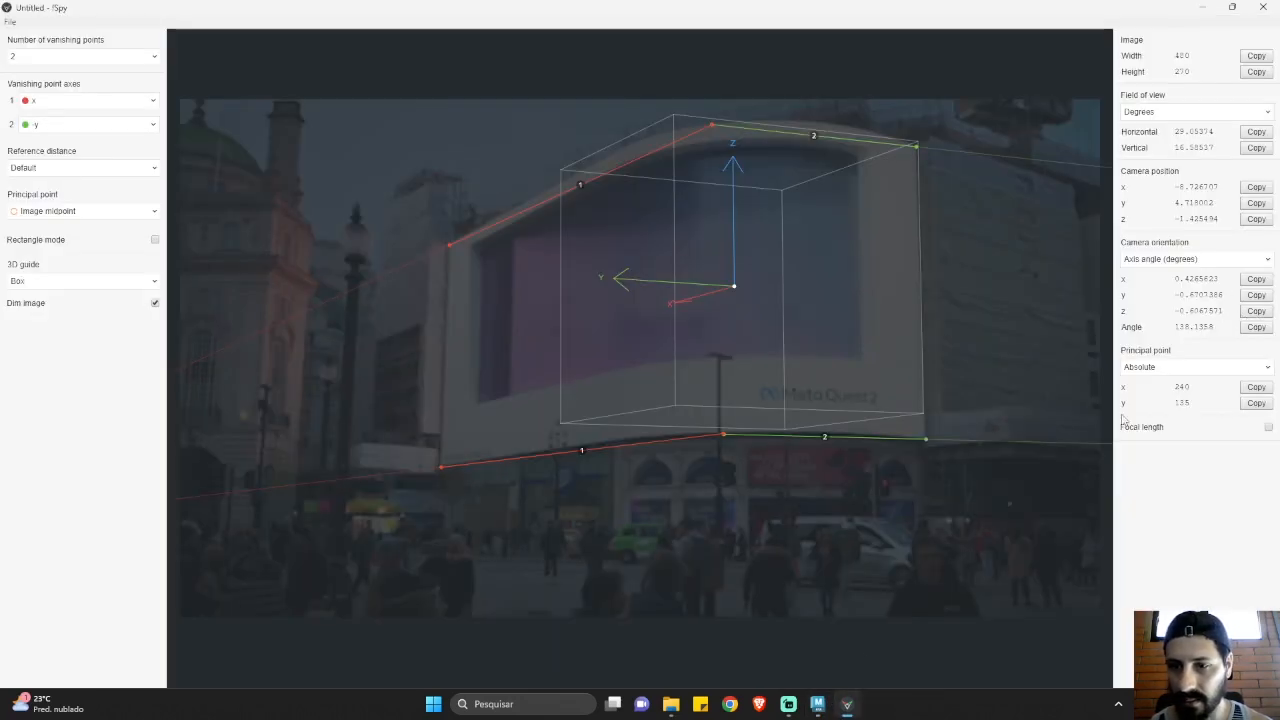
{"action": "left_click", "coordinate": [818, 704]}
{"action": "left_click", "coordinate": [1227, 201]}
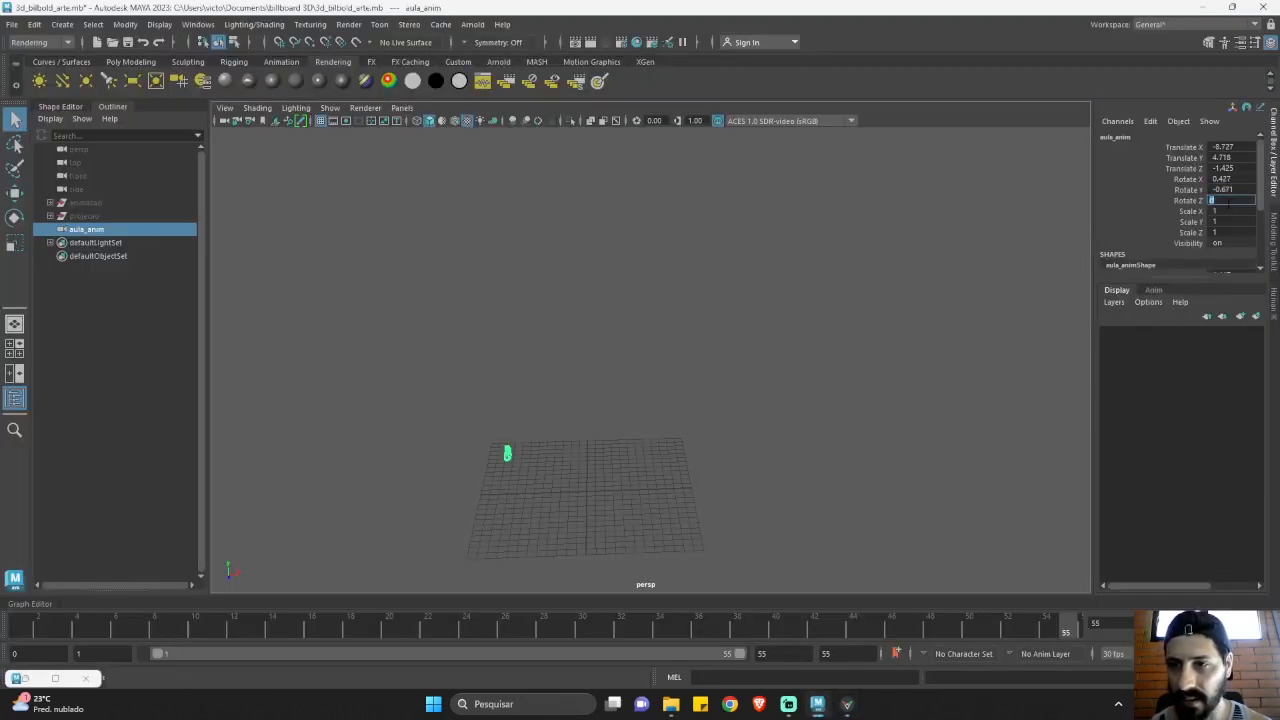
{"action": "left_click", "coordinate": [861, 363]}
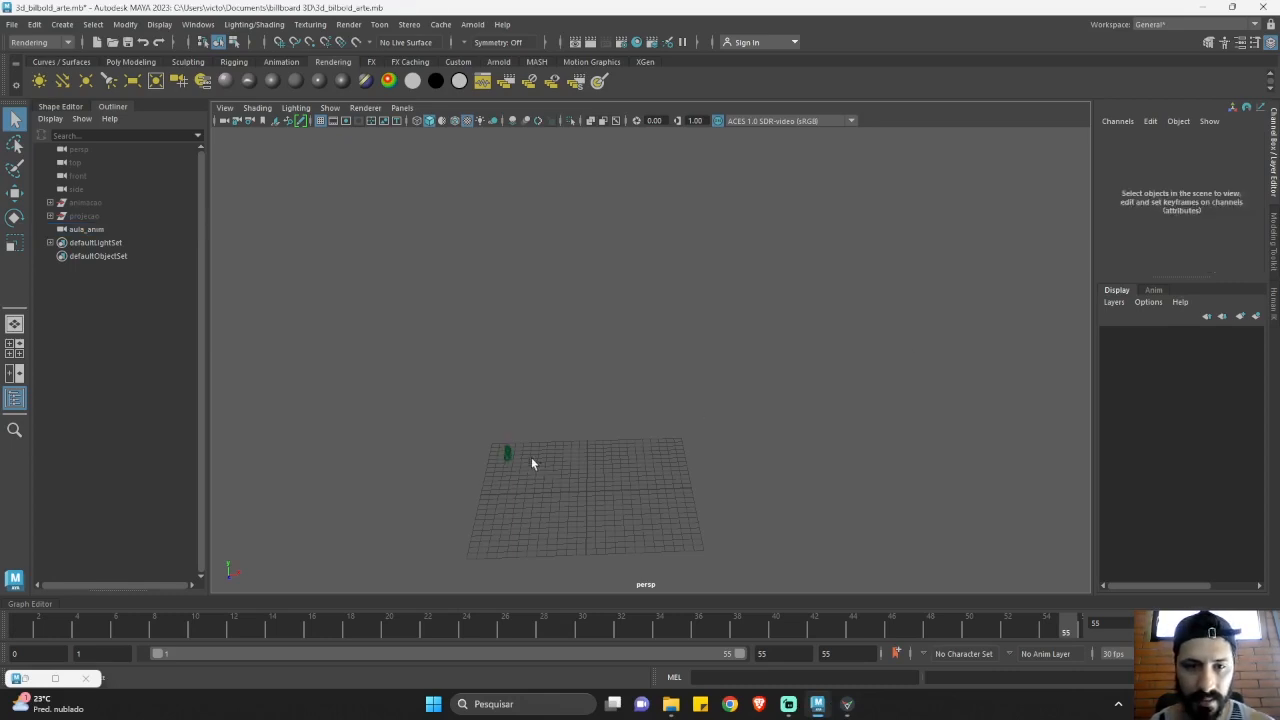
Set the aula_anim camera's Rotate X to 8.727, reusing its Translate X value without the minus sign.
{"action": "left_click_drag", "start_coordinate": [531, 464], "coordinate": [877, 371], "text": "alt"}
{"action": "left_click", "coordinate": [840, 363]}
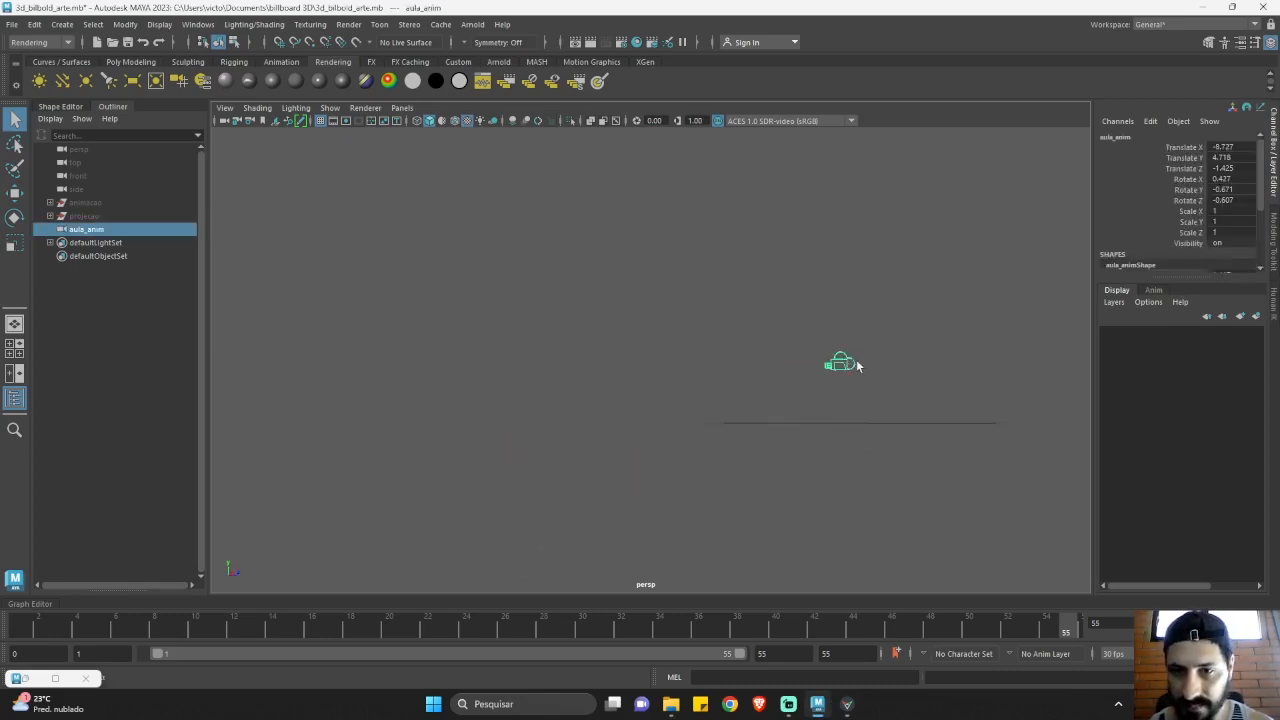
{"action": "right_click_drag", "start_coordinate": [857, 366], "coordinate": [944, 397], "text": "alt"}
{"action": "left_click_drag", "start_coordinate": [971, 368], "coordinate": [890, 350], "text": "alt"}
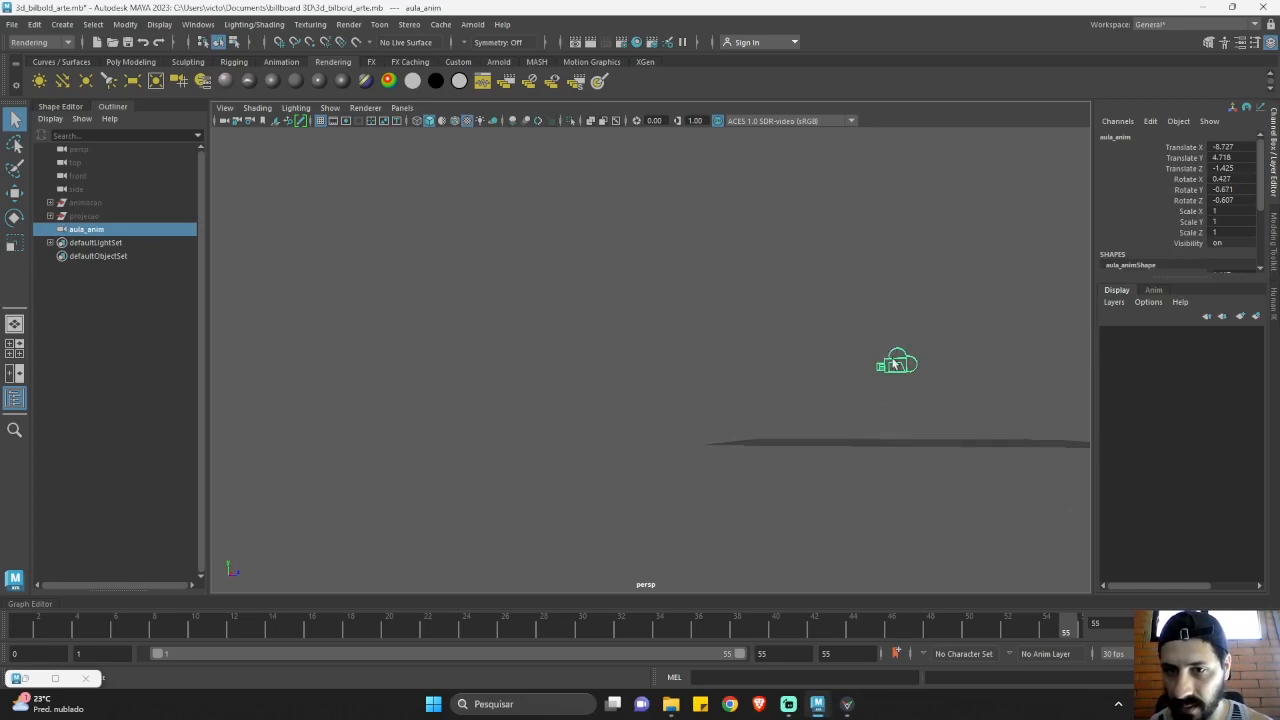
{"action": "left_click", "coordinate": [1224, 147]}
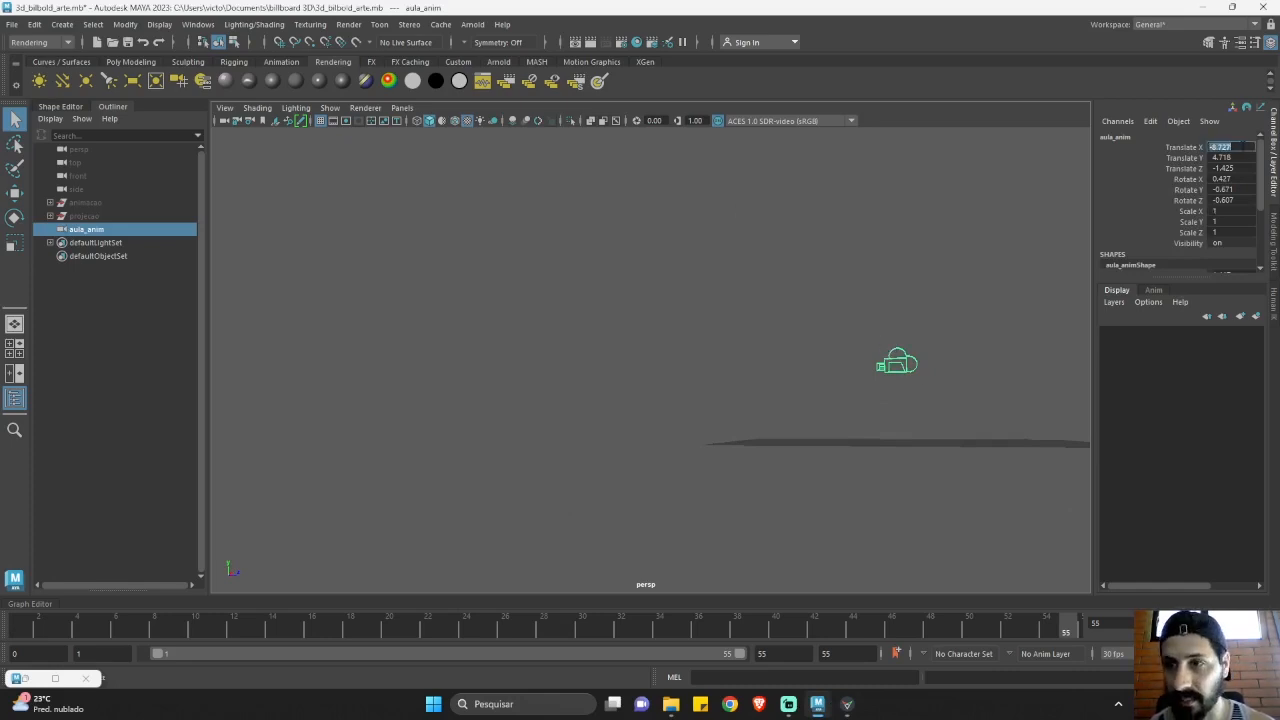
{"action": "left_click", "coordinate": [1232, 180]}
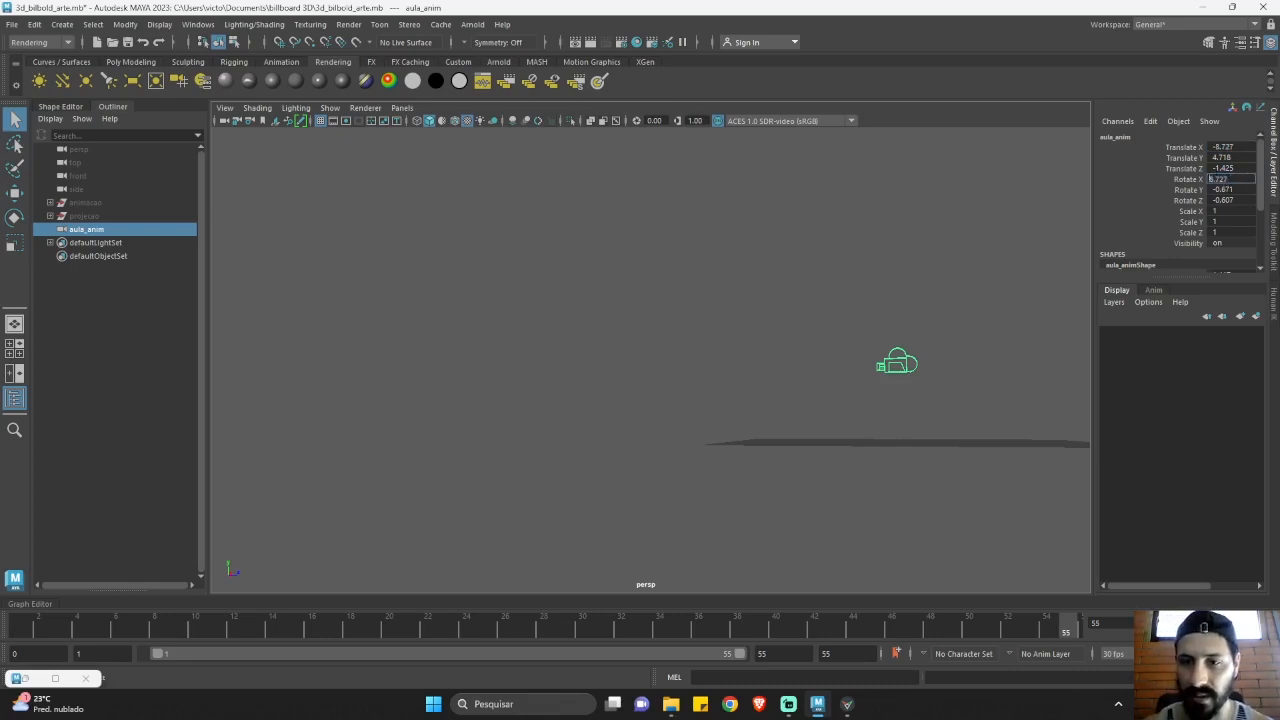
{"action": "key", "text": "Return"}
Try setting the aula_anim camera's Translate X to 8.727 and undo that change.
{"action": "left_click", "coordinate": [1220, 147]}
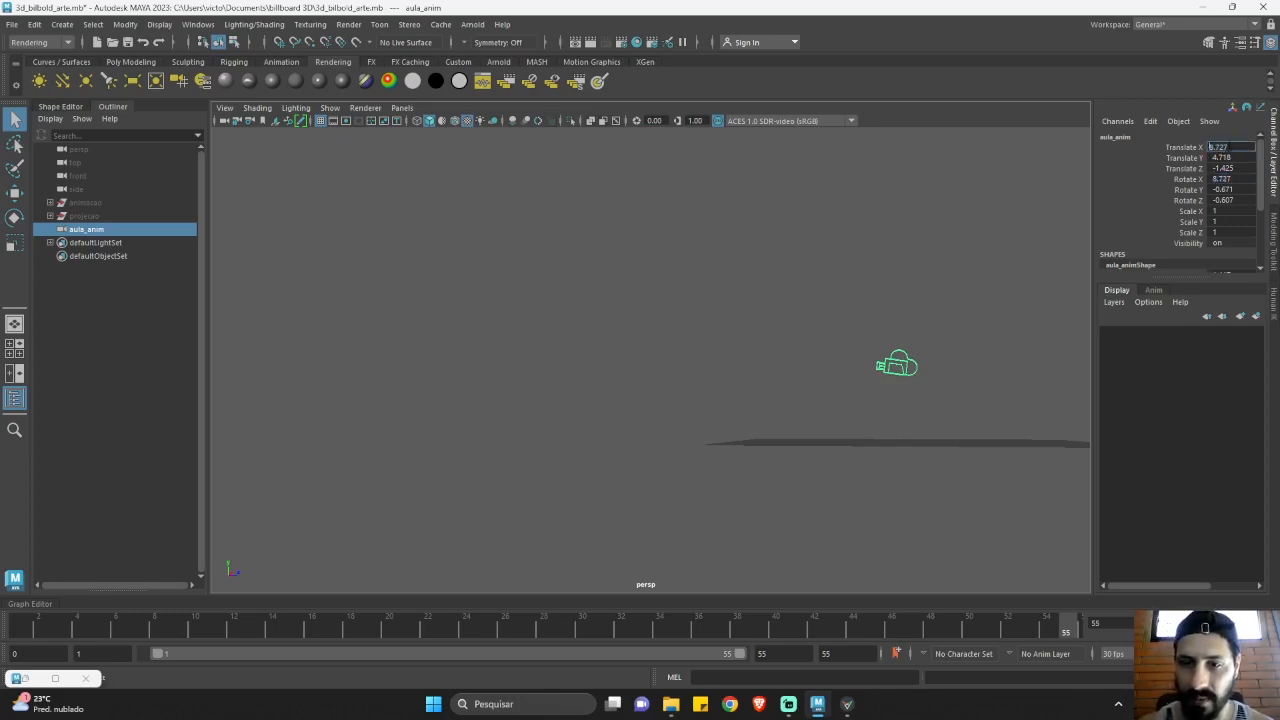
{"action": "key", "text": "Return"}
{"action": "left_click_drag", "start_coordinate": [919, 355], "coordinate": [834, 357], "text": "alt"}
{"action": "key", "text": "ctrl+z"}
Look through the aula_anim camera in the viewport.
{"action": "left_click_drag", "start_coordinate": [772, 413], "coordinate": [605, 245], "text": "alt"}
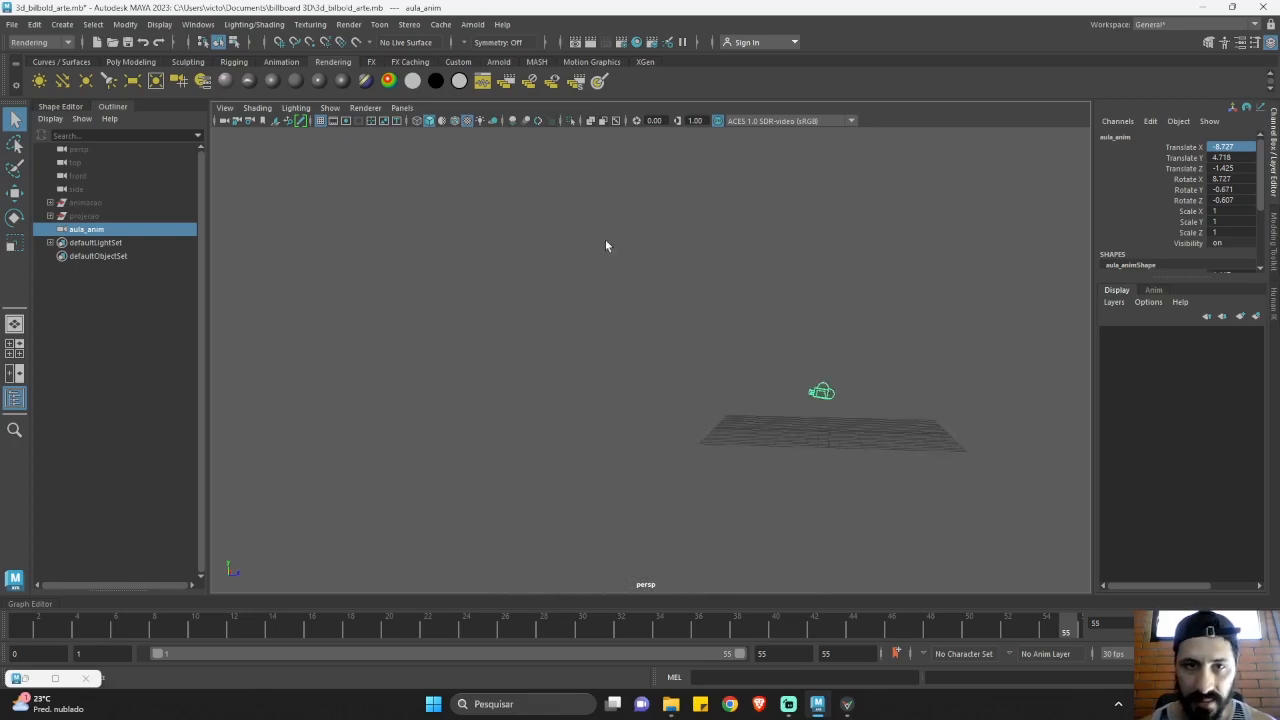
{"action": "left_click", "coordinate": [402, 107]}
{"action": "mouse_move", "coordinate": [437, 126]}
{"action": "left_click", "coordinate": [564, 125]}
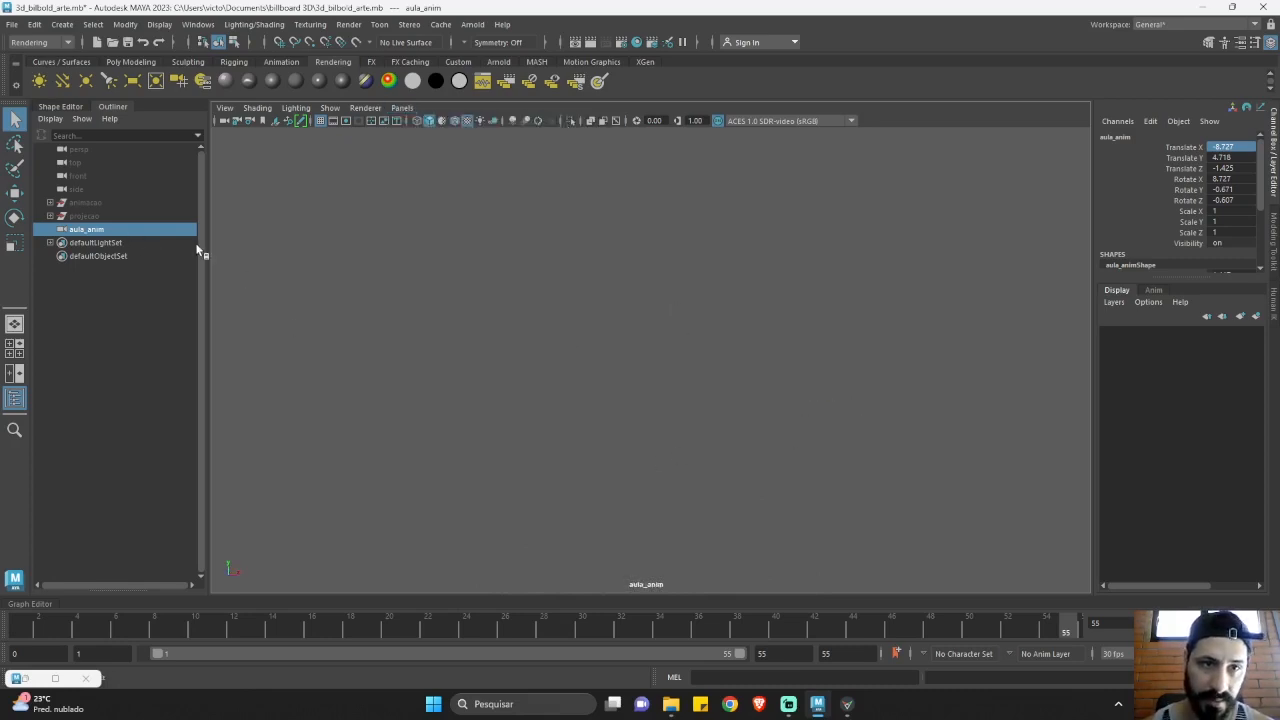
Import frame.png from the billboard 3D folder in Documents as aula_anim's image plane and display the camera gate.
{"action": "left_click", "coordinate": [225, 108]}
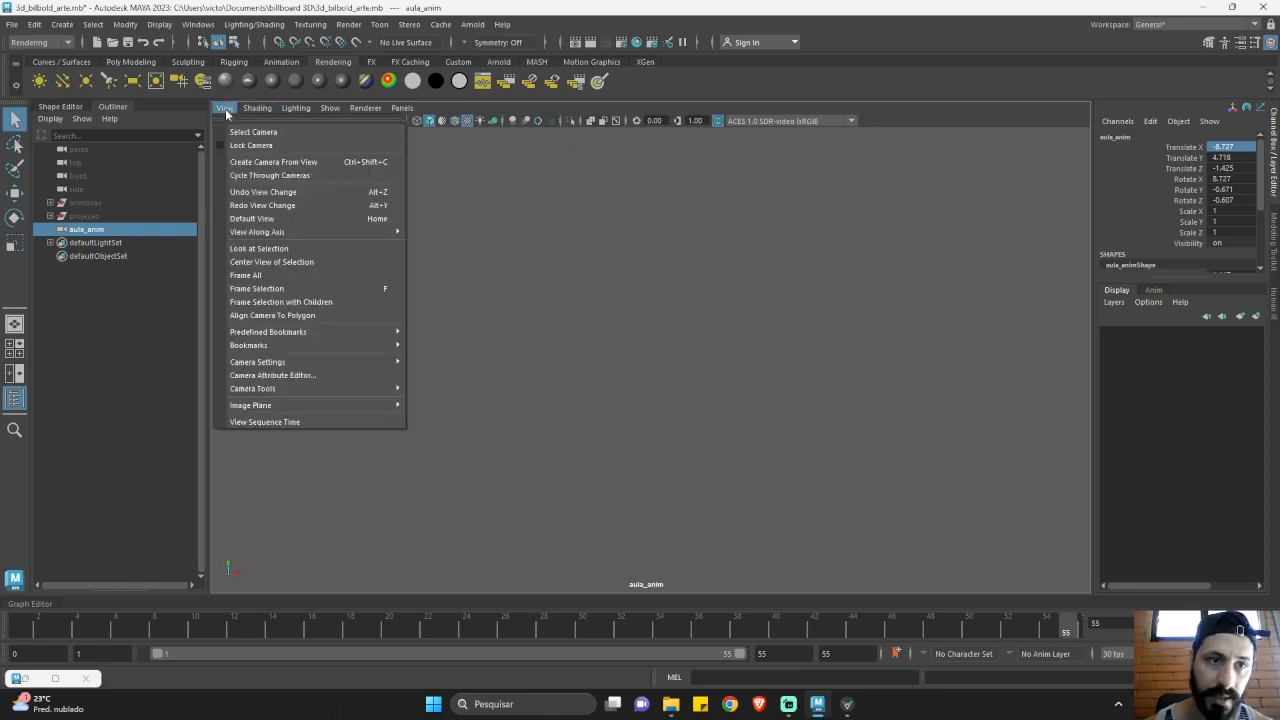
{"action": "mouse_move", "coordinate": [374, 403]}
{"action": "left_click", "coordinate": [450, 416]}
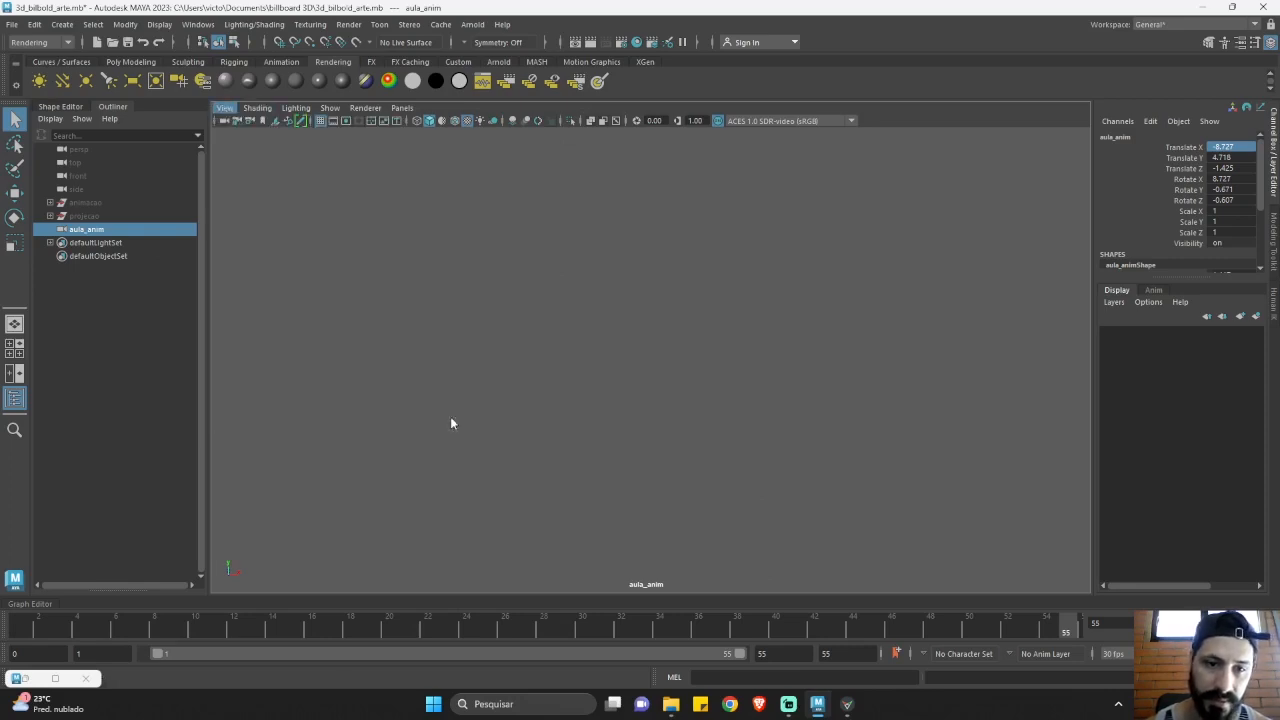
{"action": "left_click", "coordinate": [358, 233]}
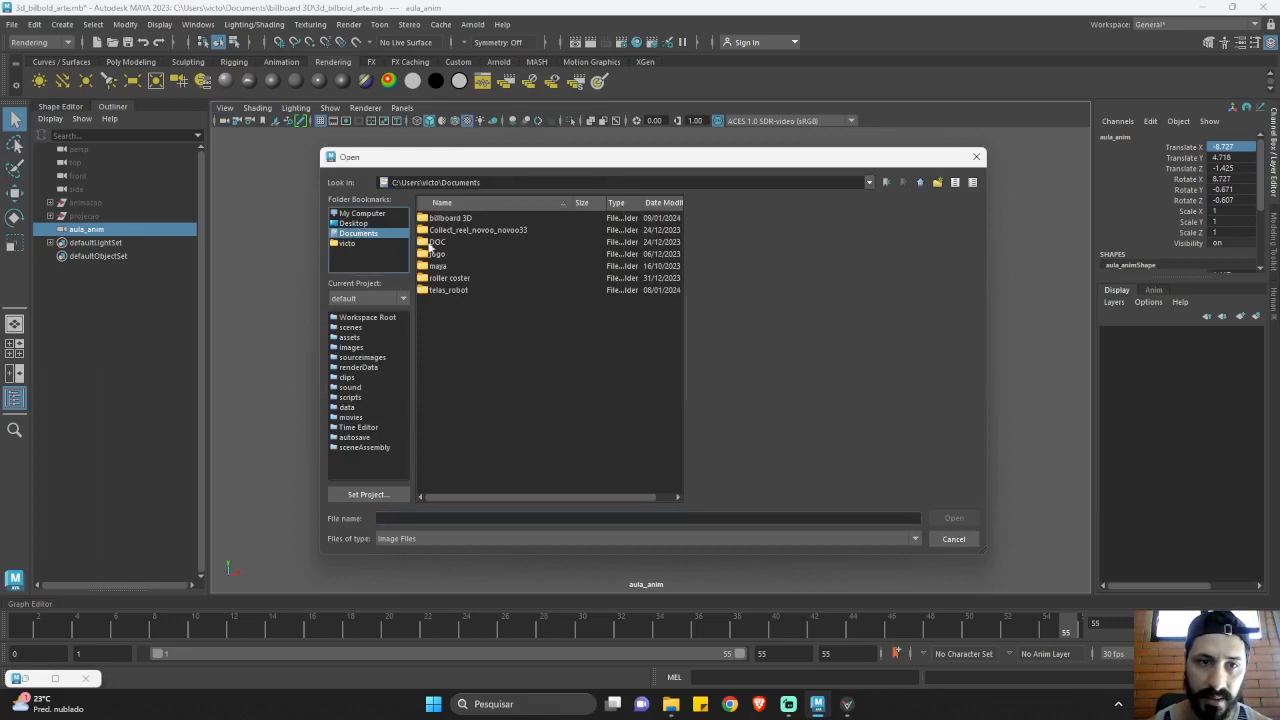
{"action": "double_click", "coordinate": [449, 218]}
{"action": "left_click", "coordinate": [446, 278]}
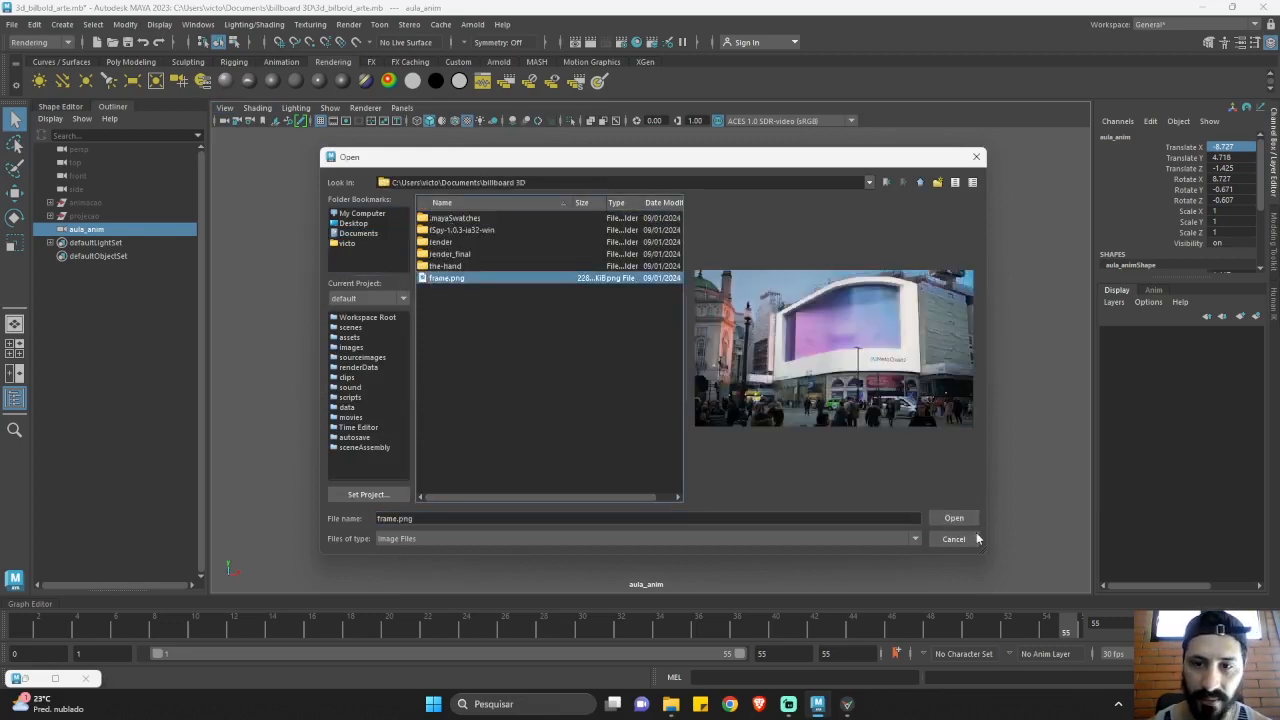
{"action": "left_click", "coordinate": [954, 519]}
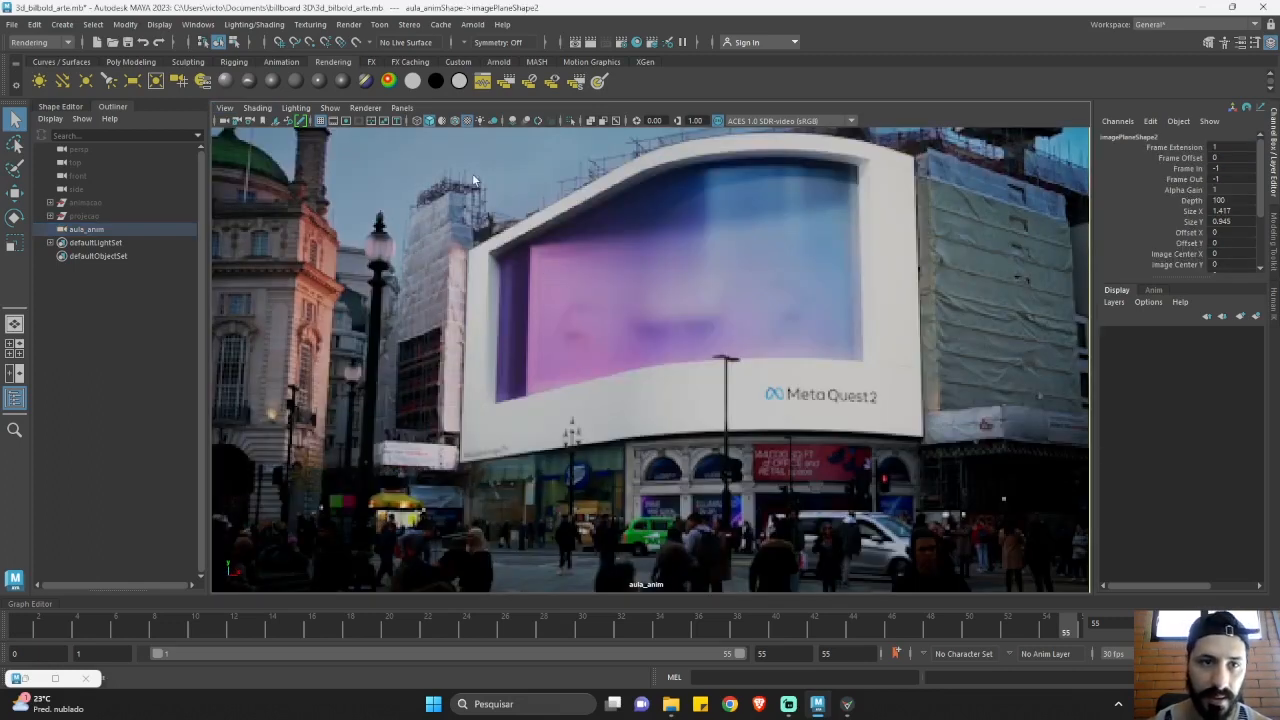
{"action": "left_click", "coordinate": [335, 121]}
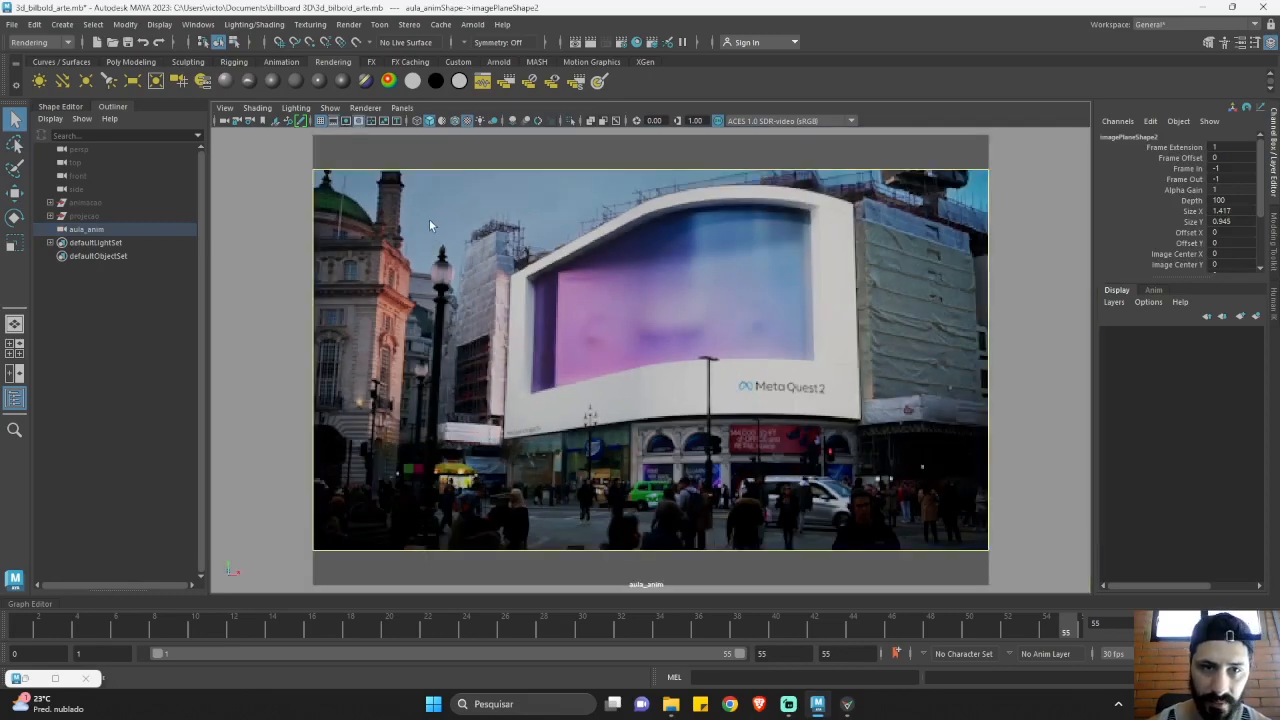
Split the workspace into two side-by-side views, showing the aula_anim camera next to the persp camera.
{"action": "left_click", "coordinate": [15, 373]}
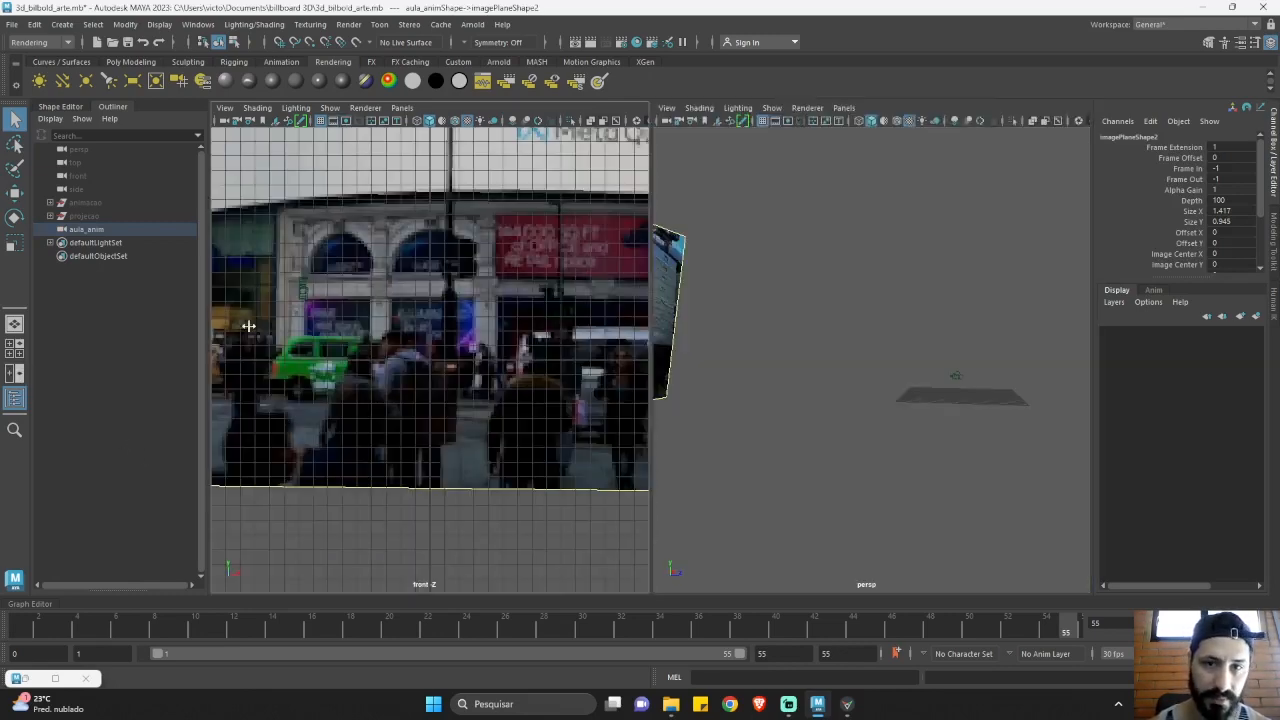
{"action": "left_click", "coordinate": [402, 107]}
{"action": "mouse_move", "coordinate": [438, 122]}
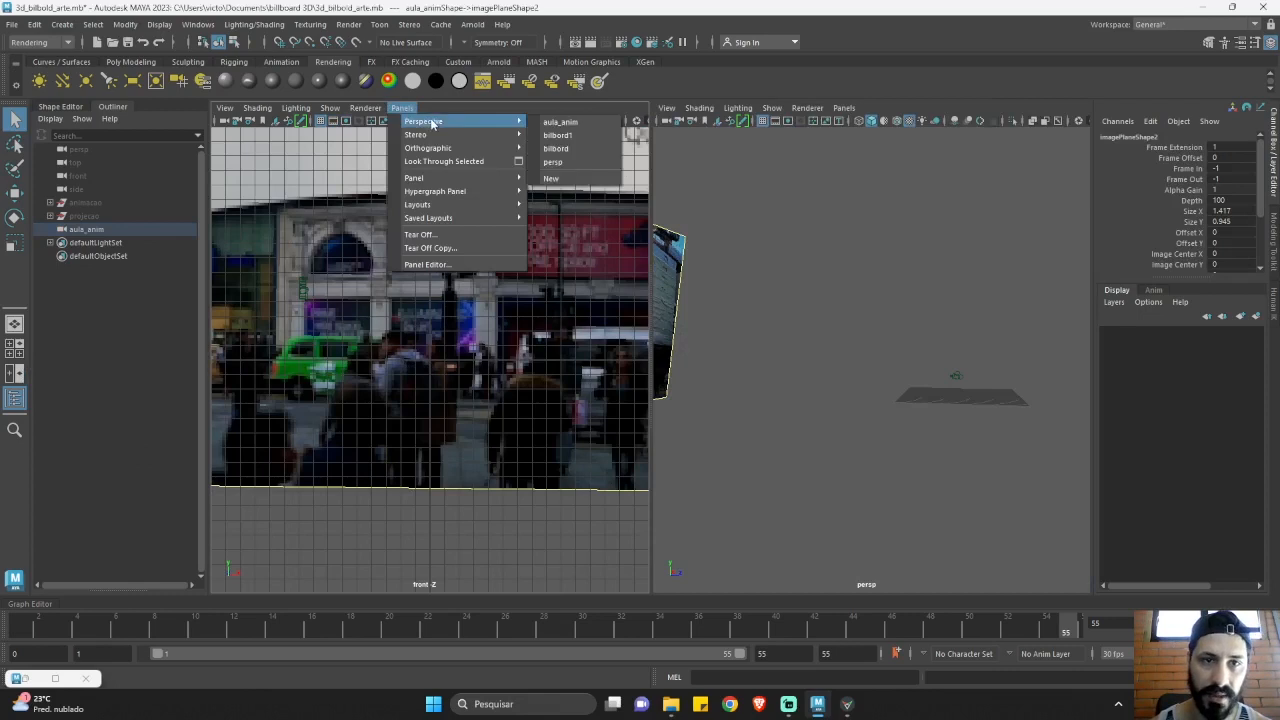
{"action": "left_click", "coordinate": [570, 122]}
{"action": "key", "text": "space"}
{"action": "left_click_drag", "start_coordinate": [832, 294], "coordinate": [835, 261]}
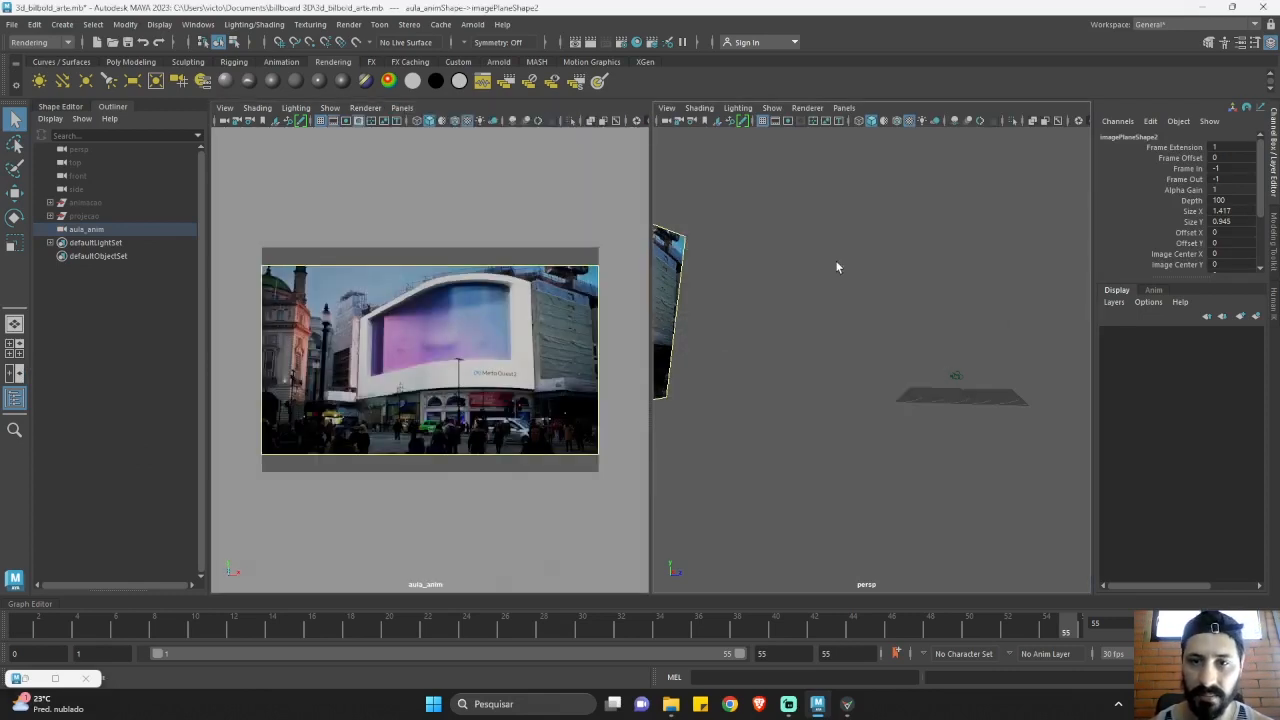
Create a polygon cube at the centre of the grid.
{"action": "scroll", "coordinate": [861, 315], "scroll_direction": "down", "scroll_amount": 6}
{"action": "left_click_drag", "start_coordinate": [861, 315], "coordinate": [801, 373], "text": "alt"}
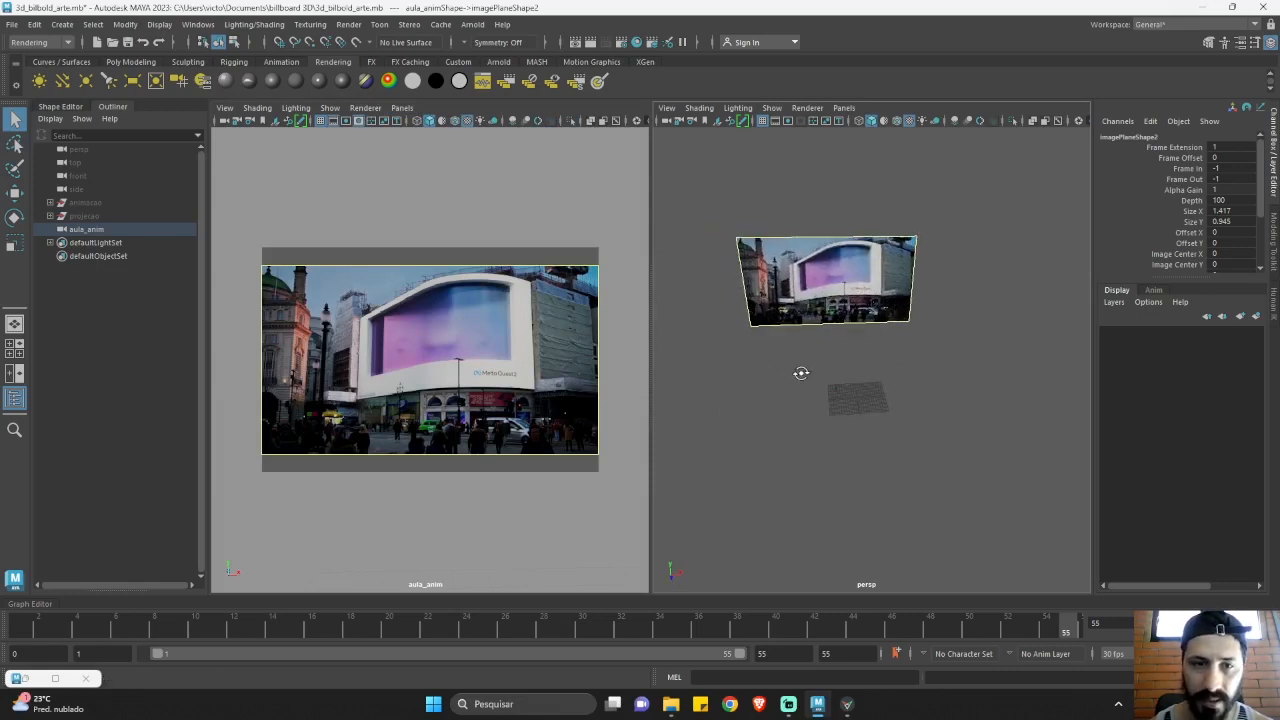
{"action": "left_click", "coordinate": [118, 61]}
{"action": "left_click", "coordinate": [62, 81]}
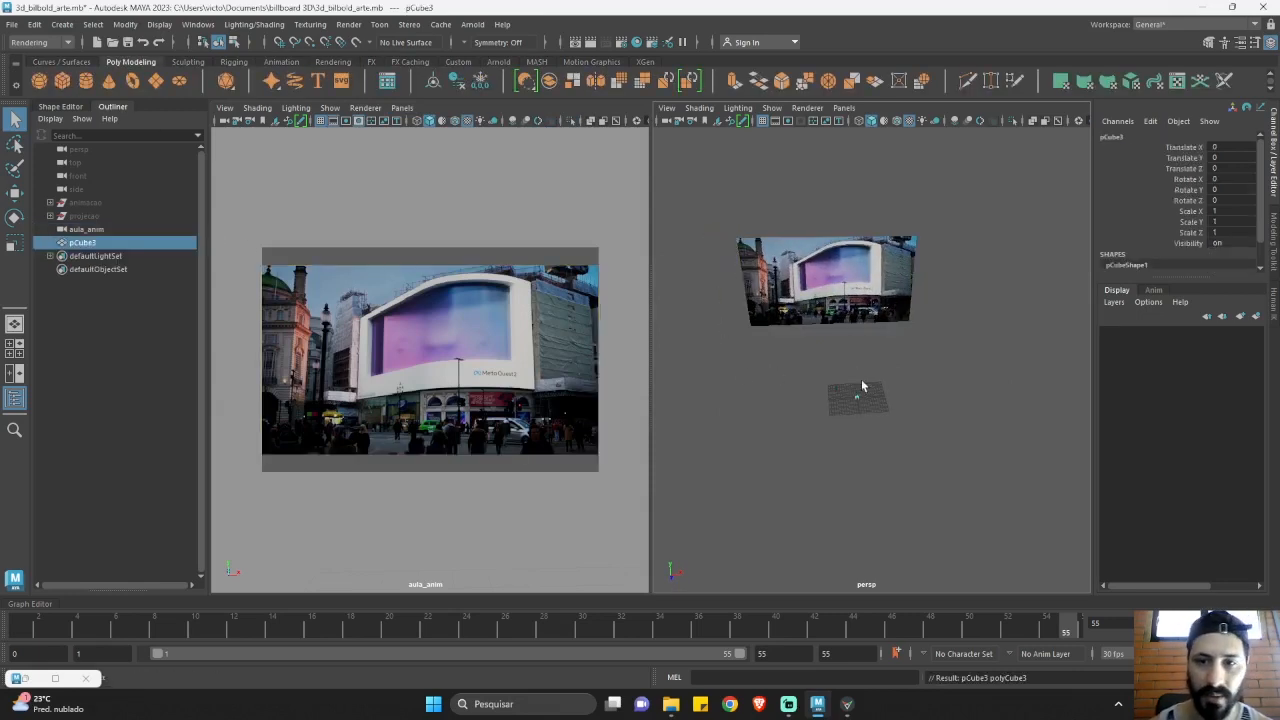
Check the camera values in fSpy, and in Maya set the new cube's height to 16 and width to 29.
{"action": "left_click", "coordinate": [847, 704]}
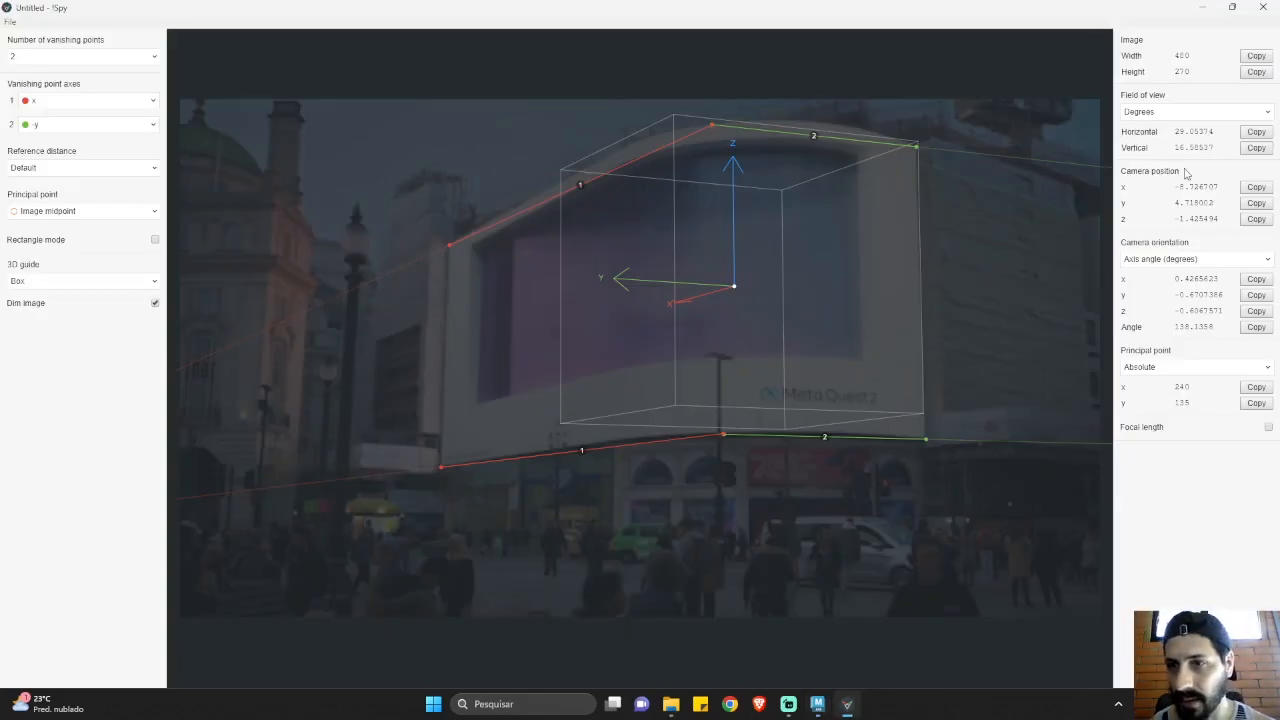
{"action": "left_click", "coordinate": [818, 705]}
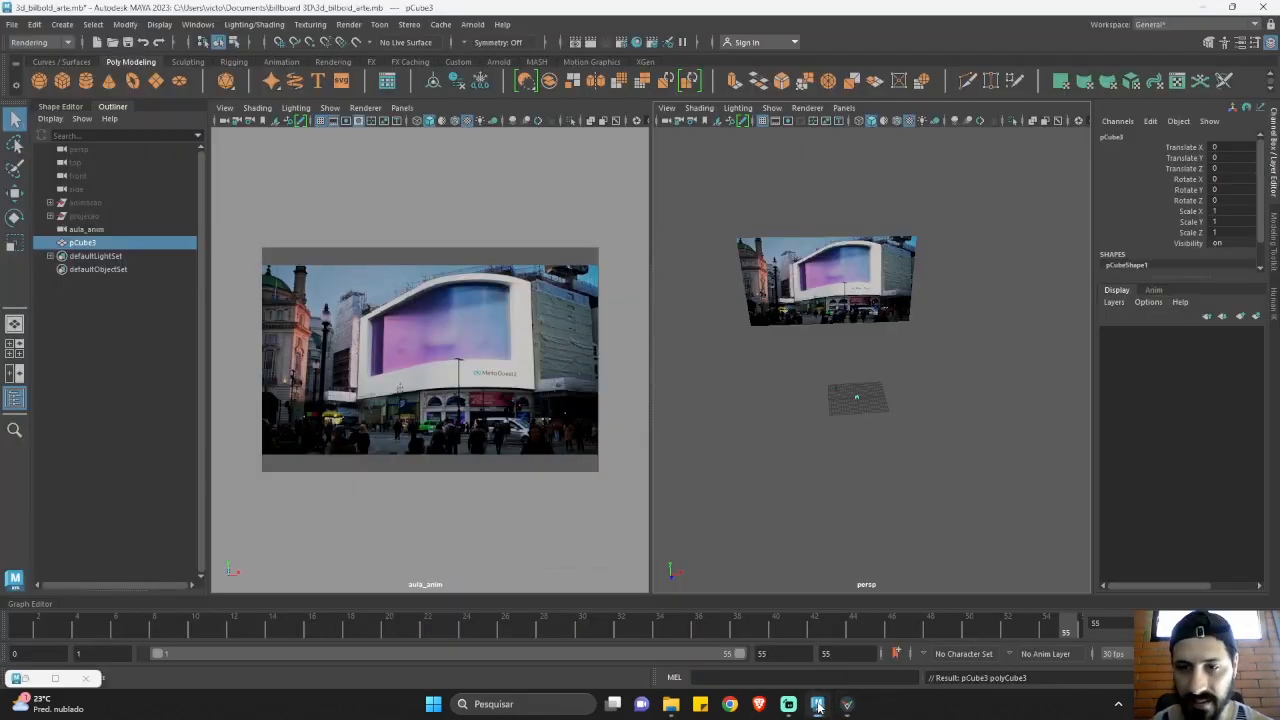
{"action": "left_click", "coordinate": [1262, 269]}
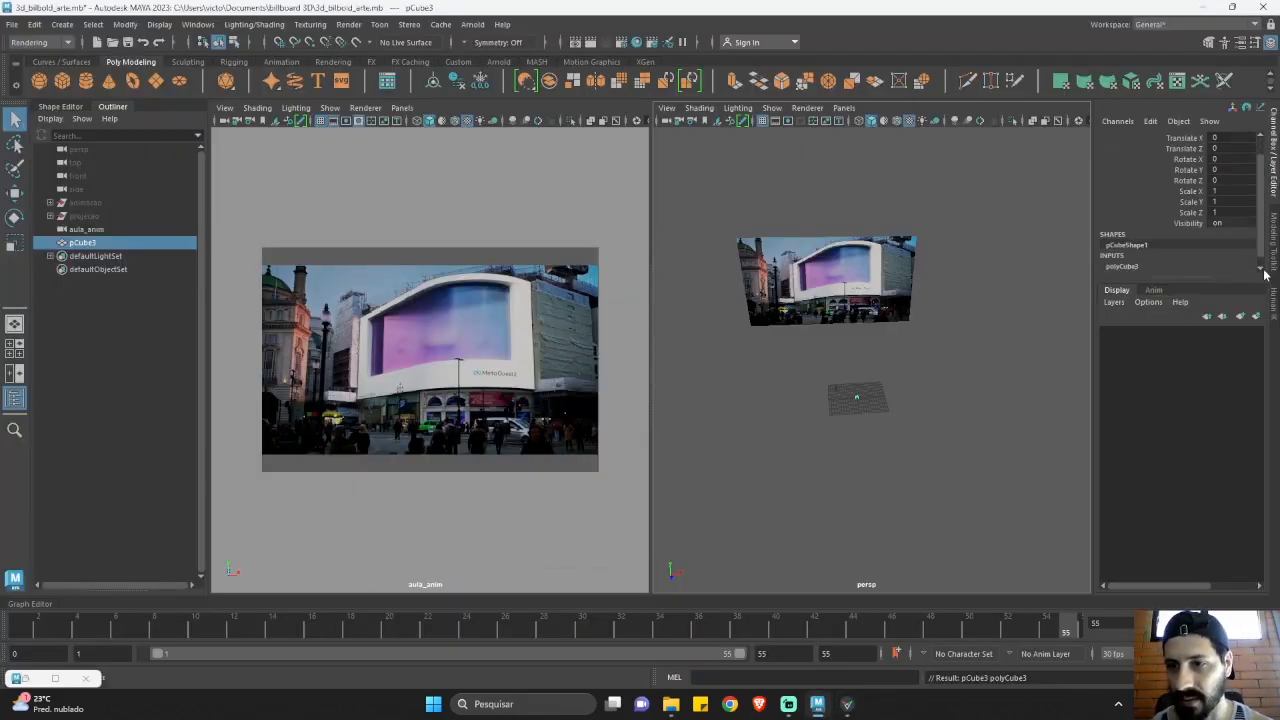
{"action": "scroll", "coordinate": [1216, 241], "scroll_direction": "down", "scroll_amount": 1}
{"action": "scroll", "coordinate": [1243, 222], "scroll_direction": "down", "scroll_amount": 3}
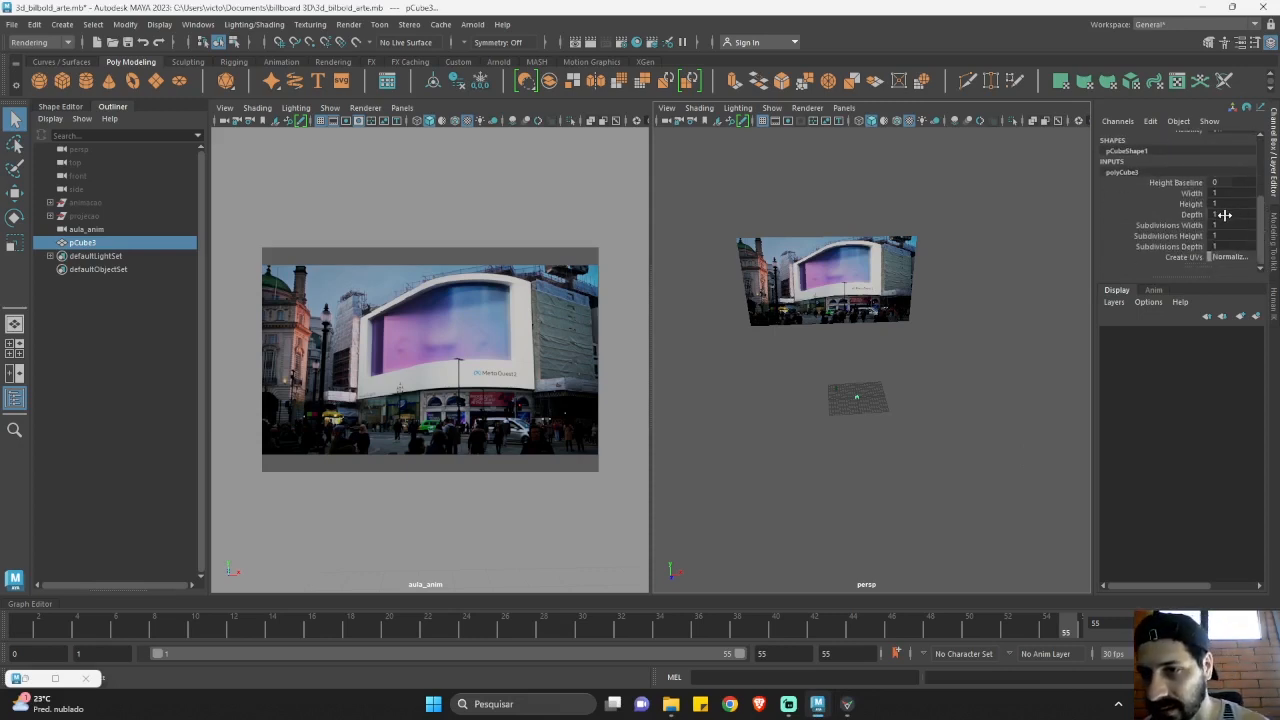
{"action": "left_click", "coordinate": [1221, 204]}
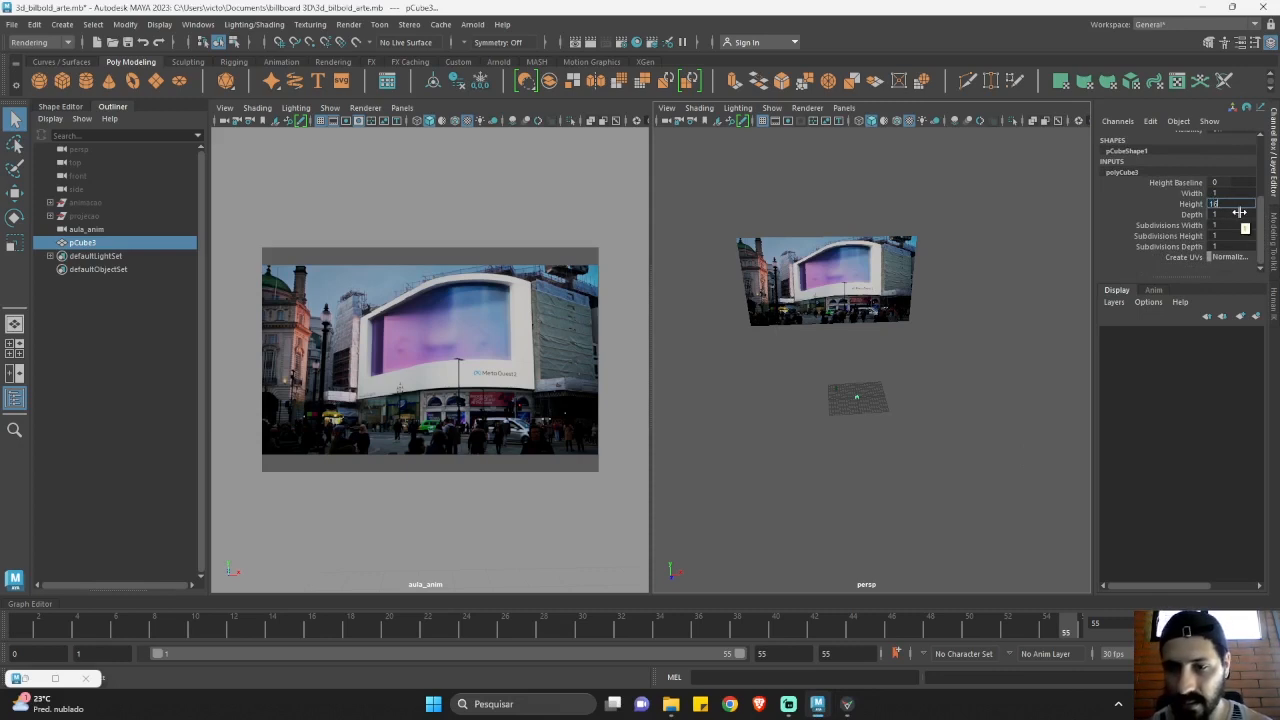
{"action": "left_click", "coordinate": [1221, 194]}
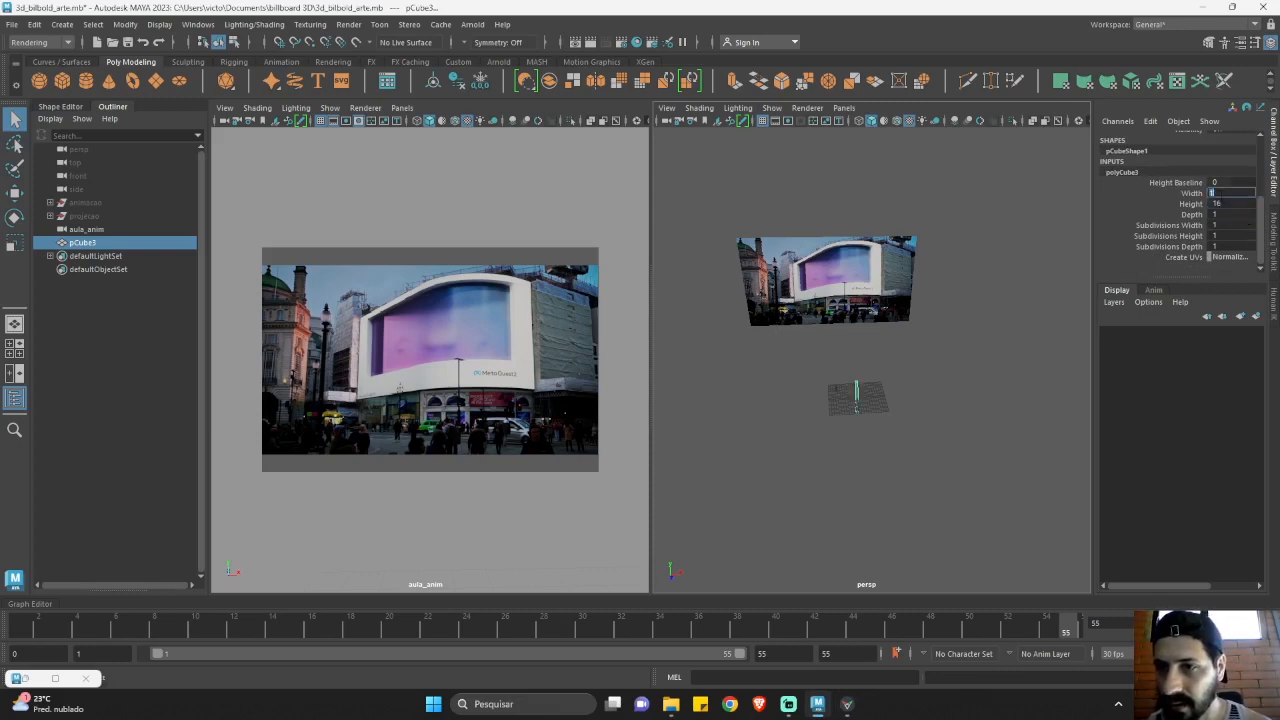
{"action": "type", "text": "16"}
{"action": "key", "text": "Return"}
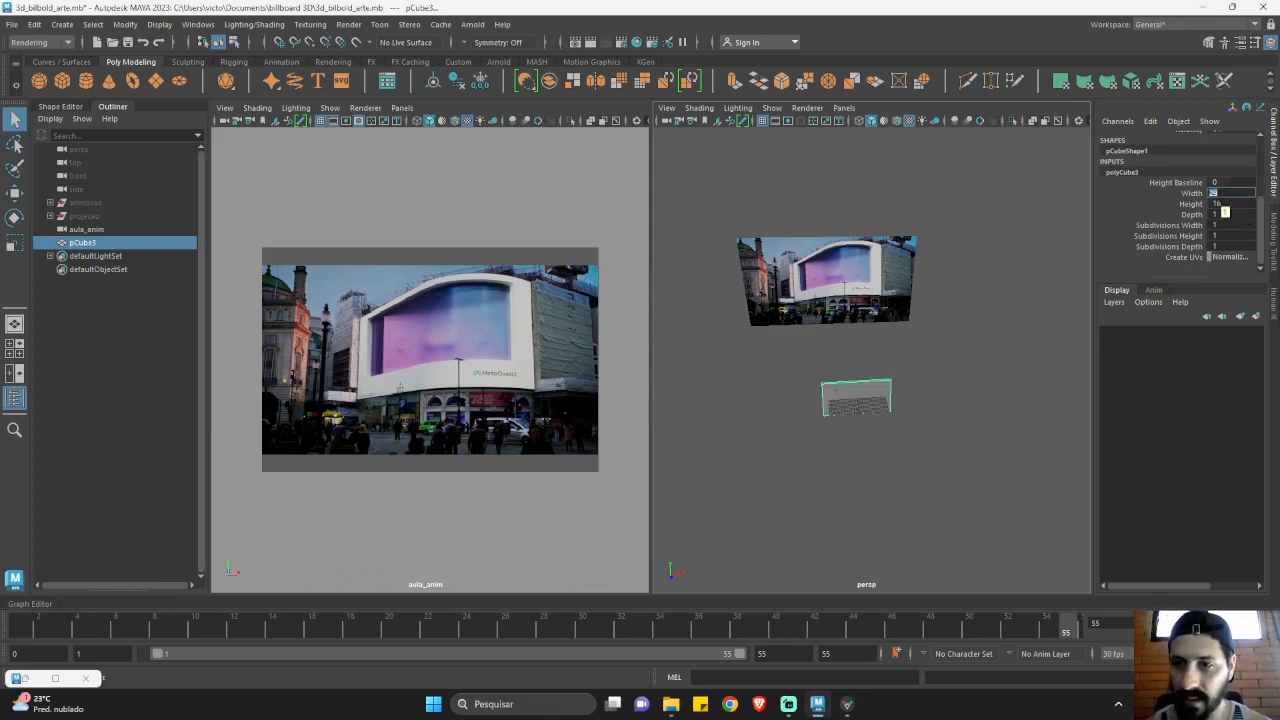
Scale the cube along Z to about 9.73 and activate the Move tool.
{"action": "left_click", "coordinate": [880, 398]}
{"action": "key", "text": "r"}
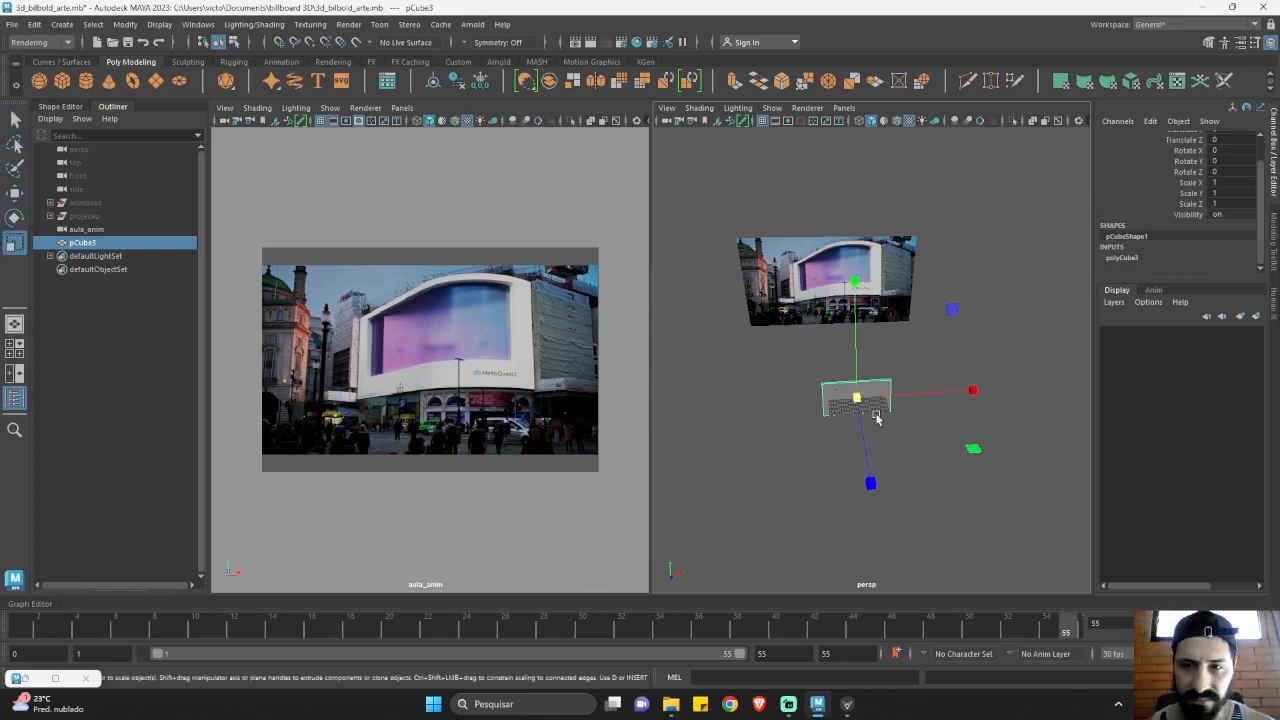
{"action": "left_click_drag", "start_coordinate": [869, 476], "coordinate": [909, 566]}
{"action": "key", "text": "w"}
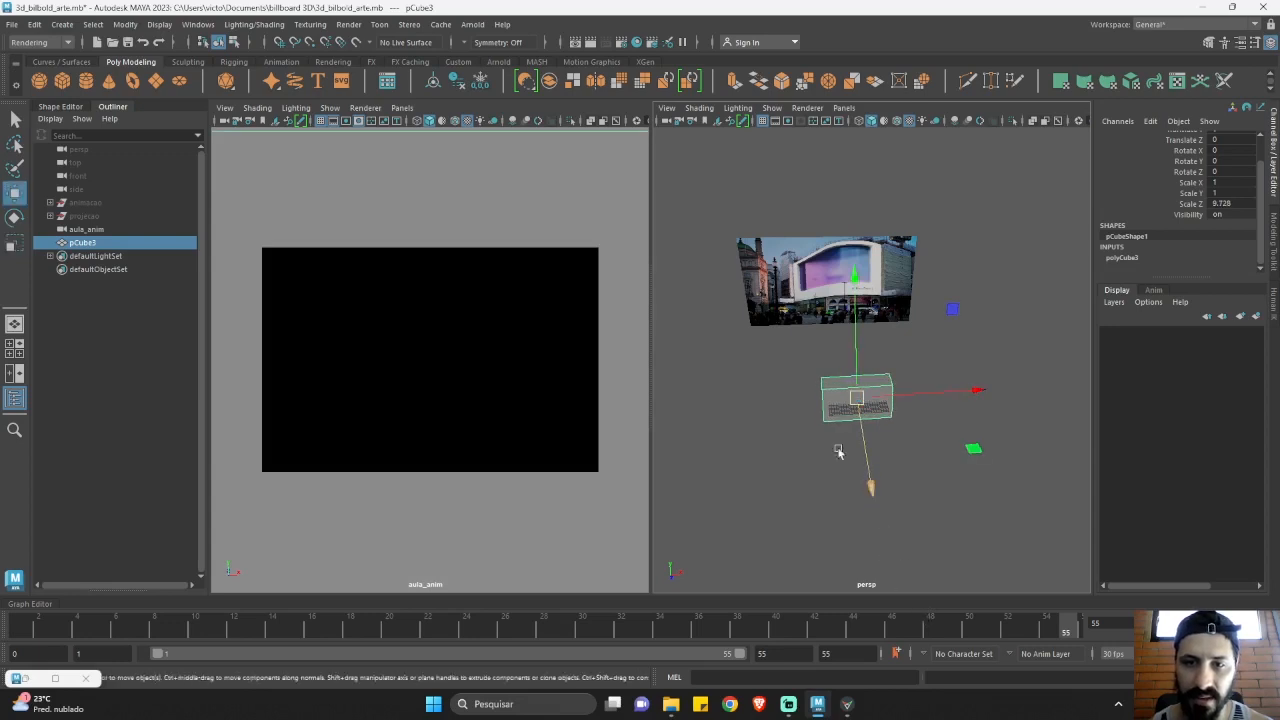
Display the aula_anim view in wireframe and move the cube over the billboard in the photo, to about -56 on Z.
{"action": "left_click", "coordinate": [418, 121]}
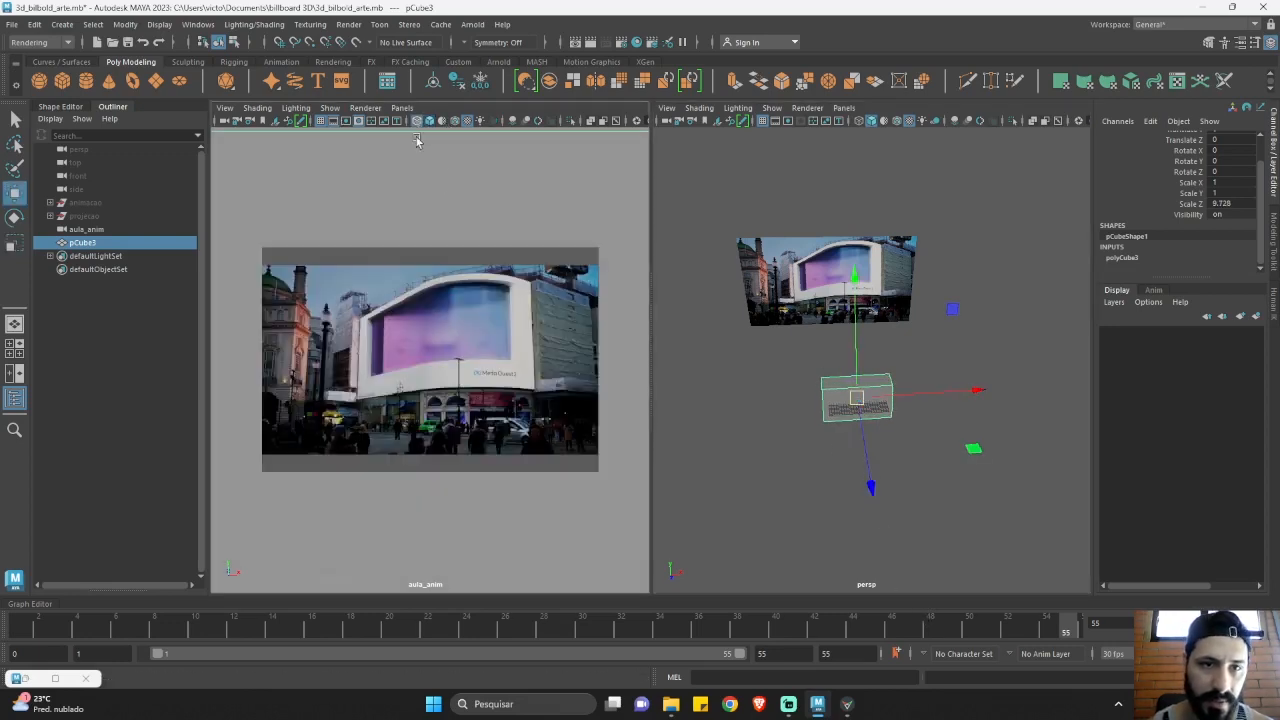
{"action": "left_click_drag", "start_coordinate": [858, 342], "coordinate": [807, 319]}
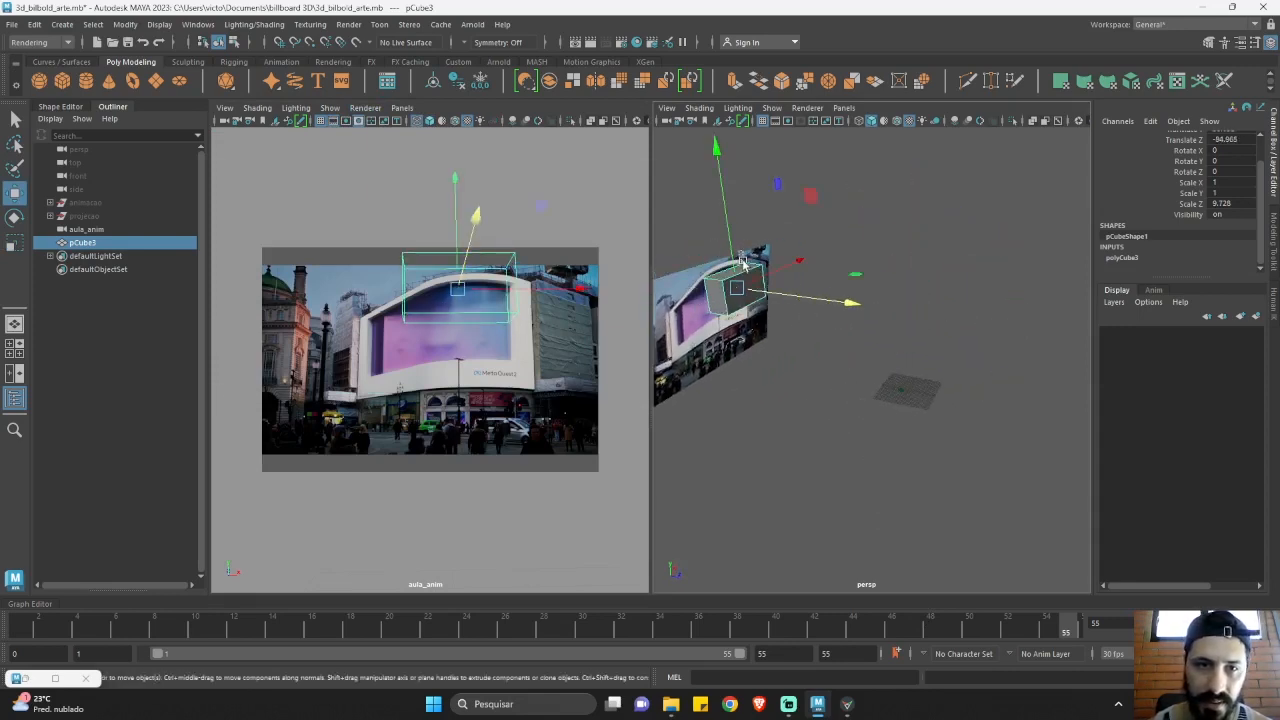
{"action": "left_click", "coordinate": [735, 248]}
{"action": "left_click", "coordinate": [747, 283]}
{"action": "left_click_drag", "start_coordinate": [731, 232], "coordinate": [735, 261]}
{"action": "left_click_drag", "start_coordinate": [787, 325], "coordinate": [823, 287]}
{"action": "left_click_drag", "start_coordinate": [862, 339], "coordinate": [881, 346]}
{"action": "left_click_drag", "start_coordinate": [783, 293], "coordinate": [829, 316]}
Rotate the cube about -40.5 degrees around Y and shift it sideways so its edges follow the billboard's perspective.
{"action": "key", "text": "e"}
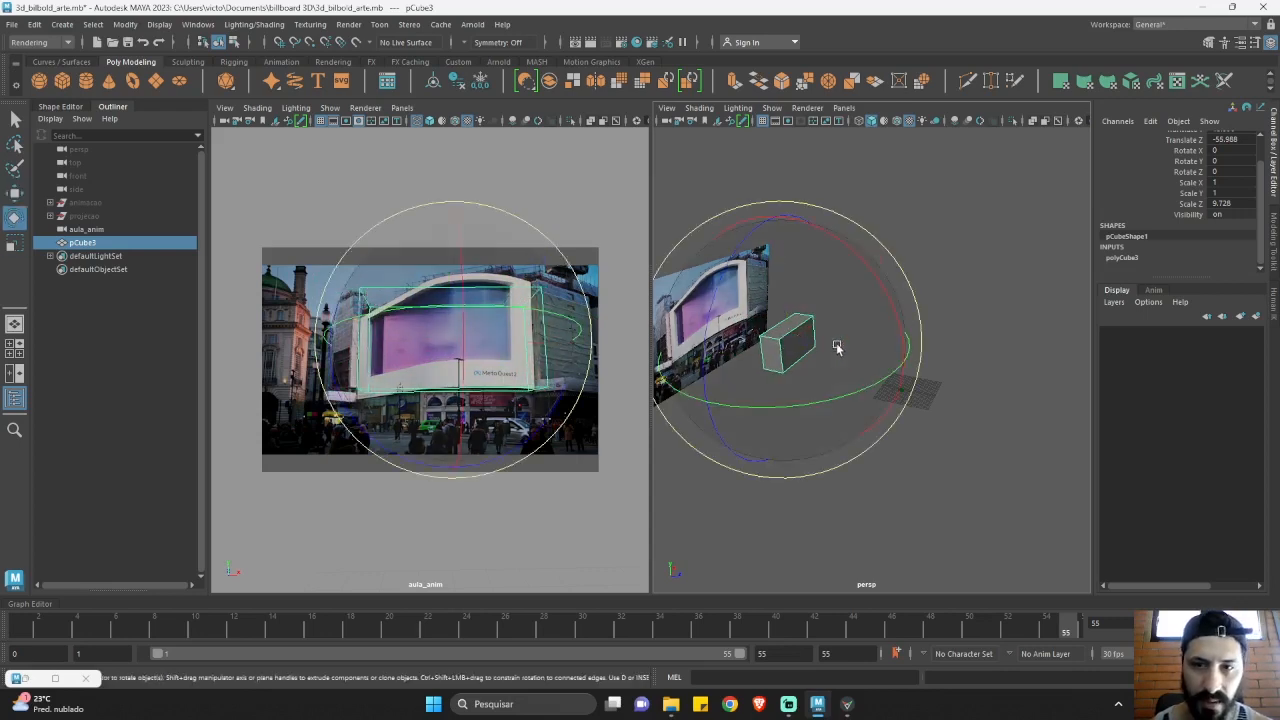
{"action": "left_click_drag", "start_coordinate": [851, 383], "coordinate": [745, 395]}
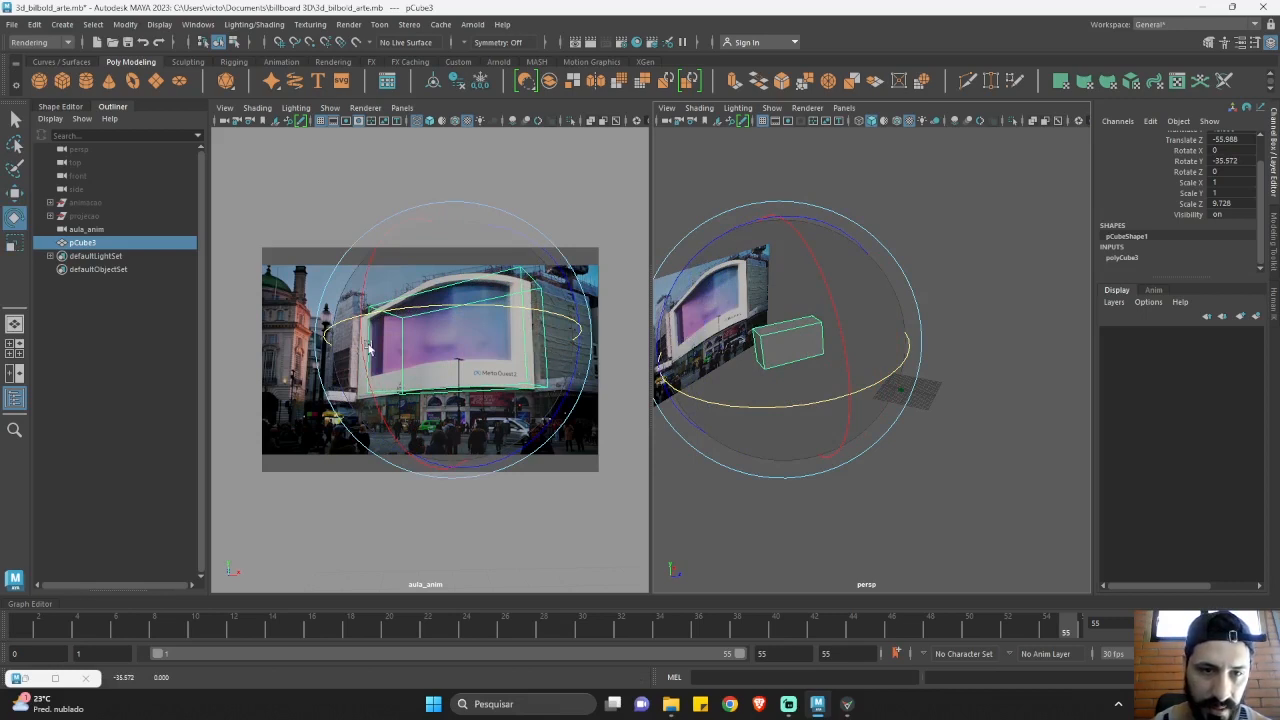
{"action": "left_click_drag", "start_coordinate": [857, 371], "coordinate": [857, 380]}
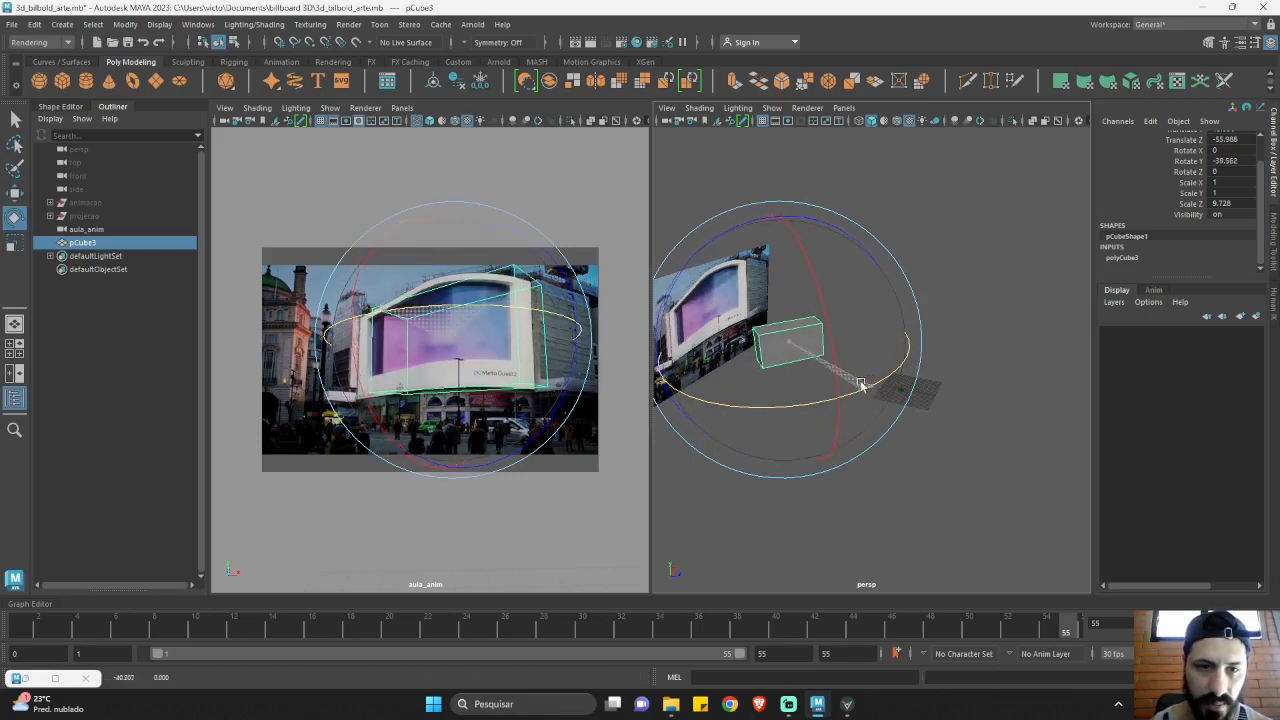
{"action": "key", "text": "w"}
{"action": "left_click_drag", "start_coordinate": [834, 322], "coordinate": [822, 322]}
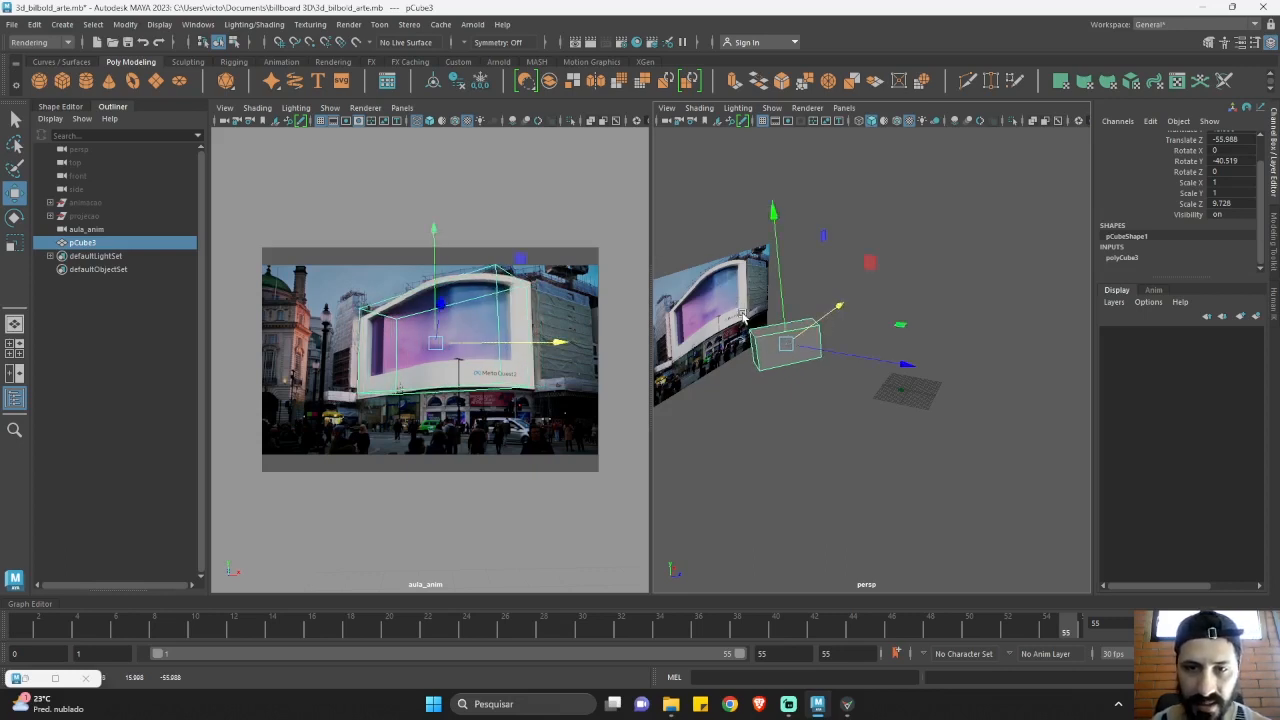
Hide the cube, then expand the animacao group and make it visible.
{"action": "left_click_drag", "start_coordinate": [750, 341], "coordinate": [766, 373], "text": "alt"}
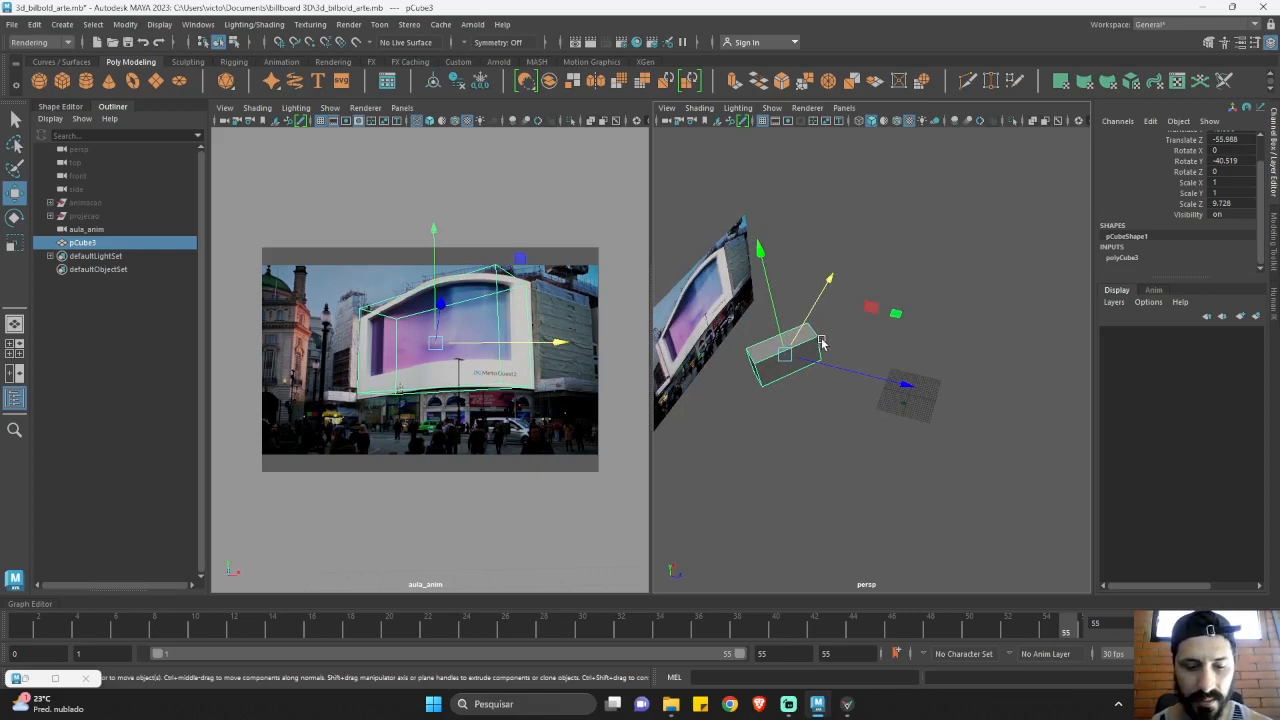
{"action": "key", "text": "ctrl+h"}
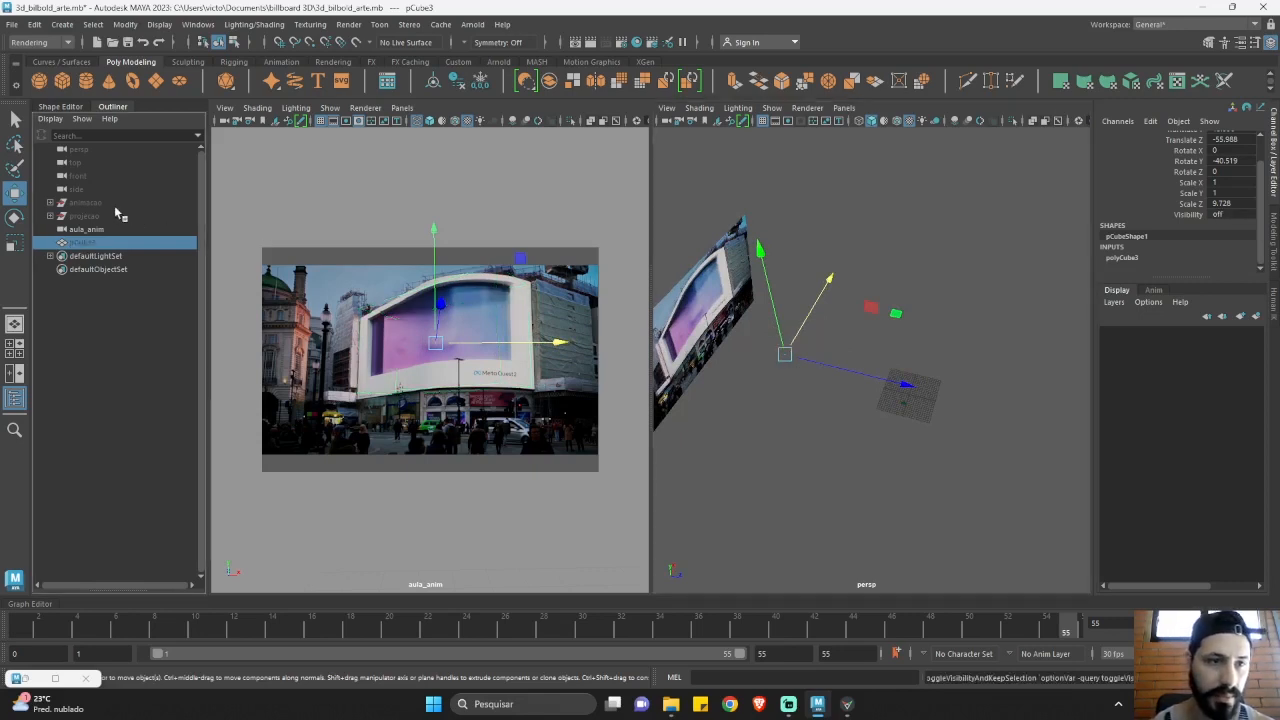
{"action": "left_click", "coordinate": [50, 203]}
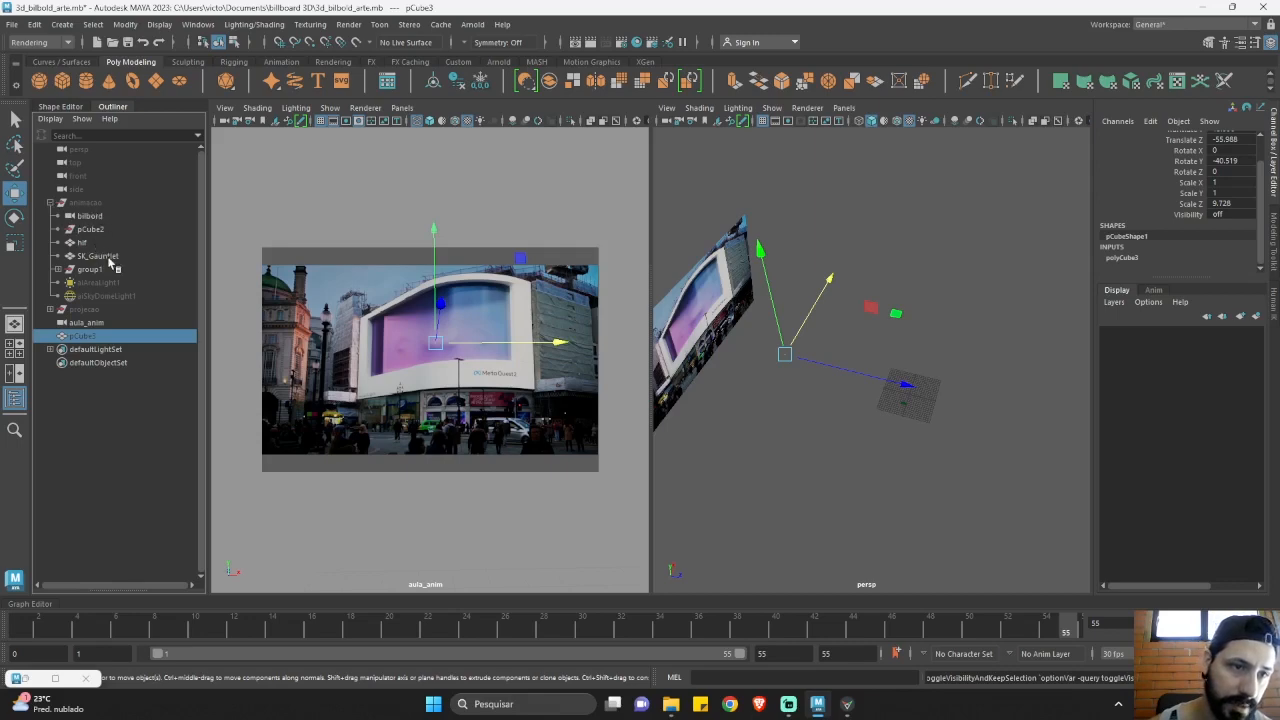
{"action": "left_click", "coordinate": [58, 269]}
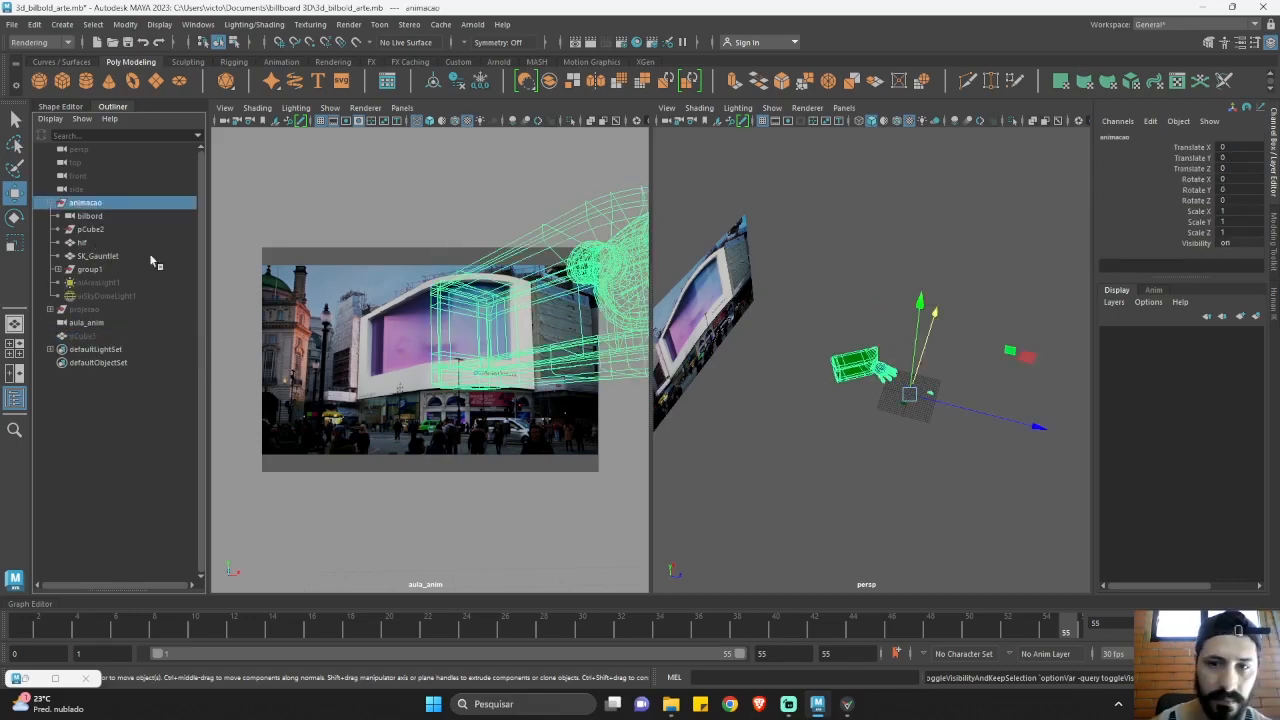
Duplicate the hif mesh, unparent the copy from the animacao group and hide that group.
{"action": "left_click", "coordinate": [848, 376]}
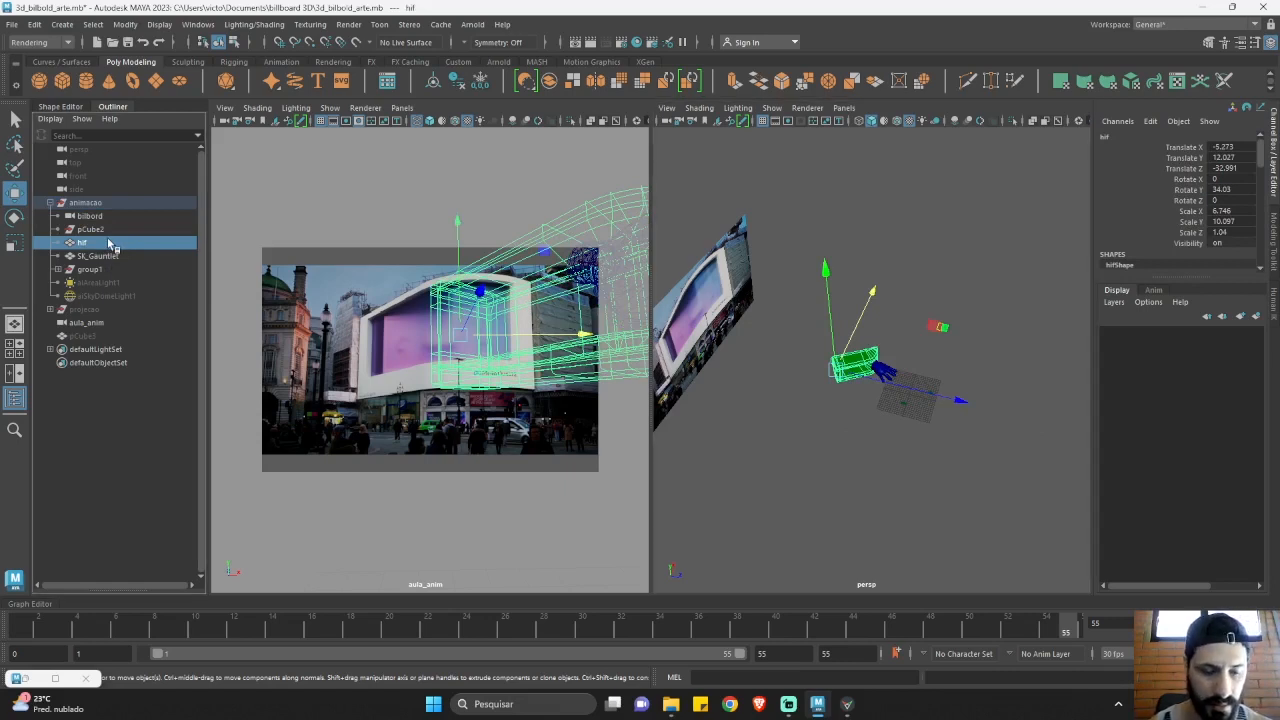
{"action": "key", "text": "ctrl+d"}
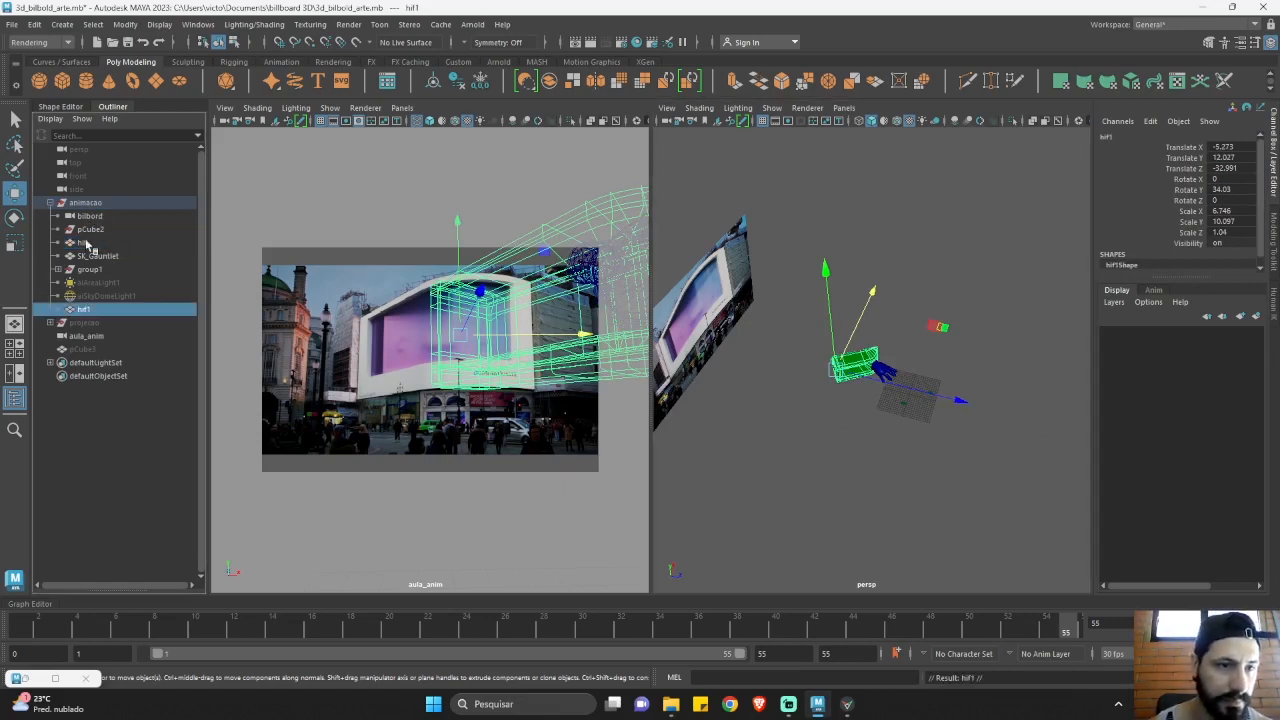
{"action": "key", "text": "shift+p"}
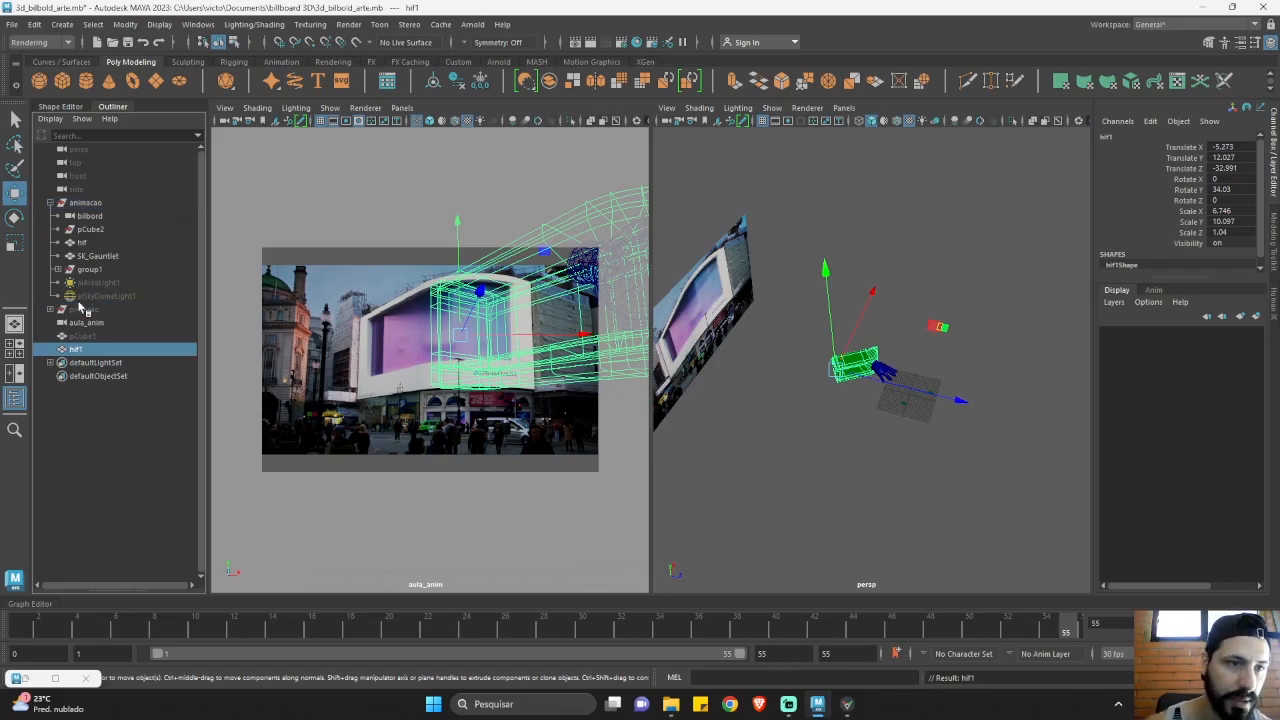
{"action": "left_click", "coordinate": [90, 203]}
{"action": "key", "text": "h"}
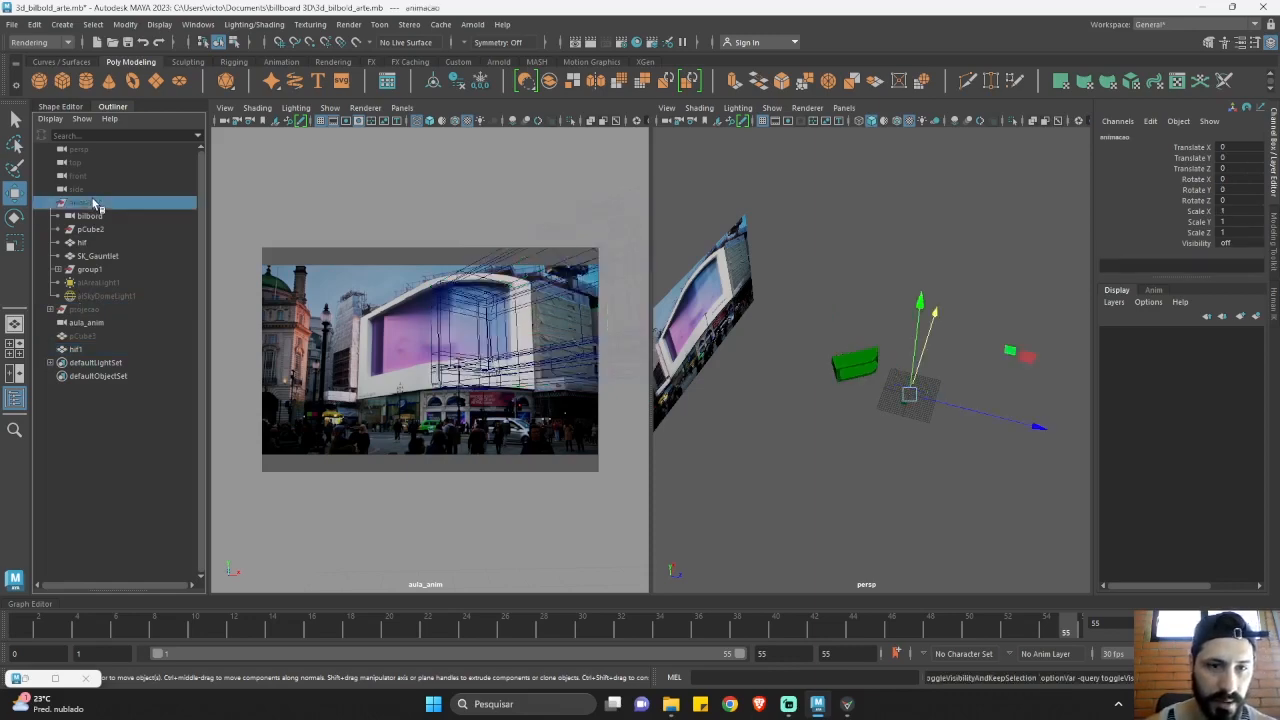
Reposition the aula_anim camera until the copied hif1 mesh lines up with the billboard in the photo.
{"action": "left_click", "coordinate": [866, 371]}
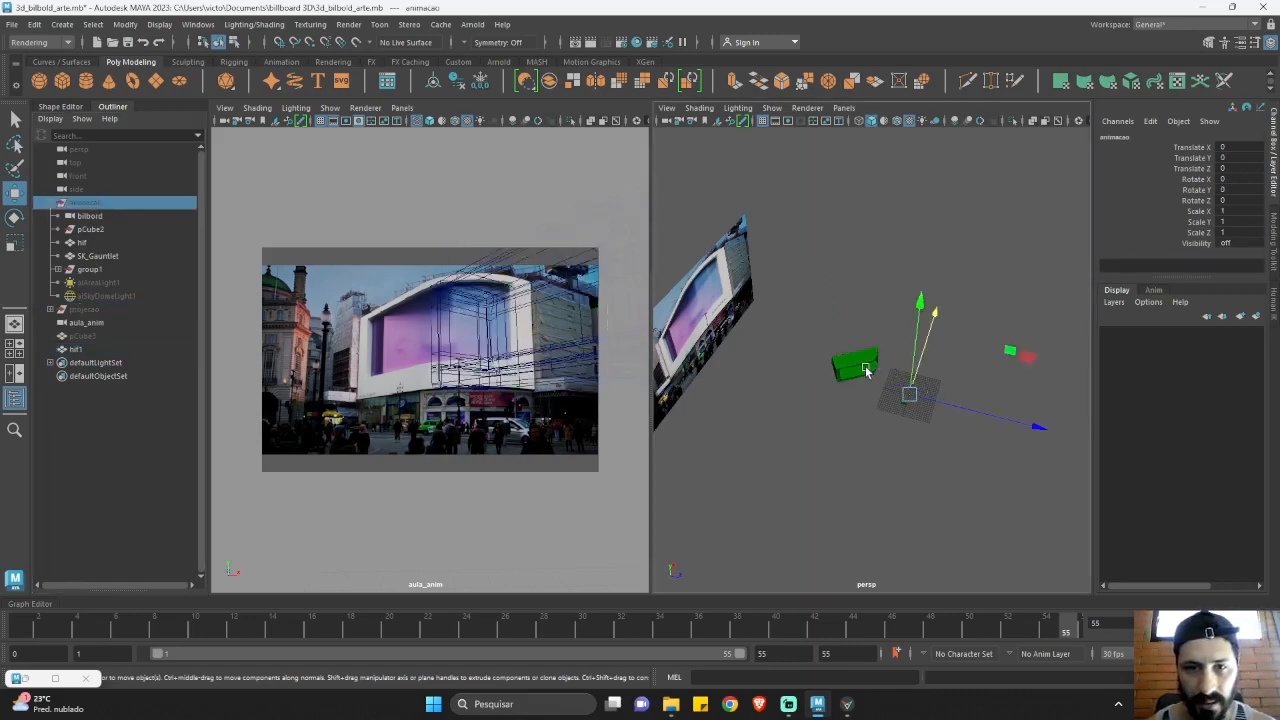
{"action": "left_click", "coordinate": [866, 371]}
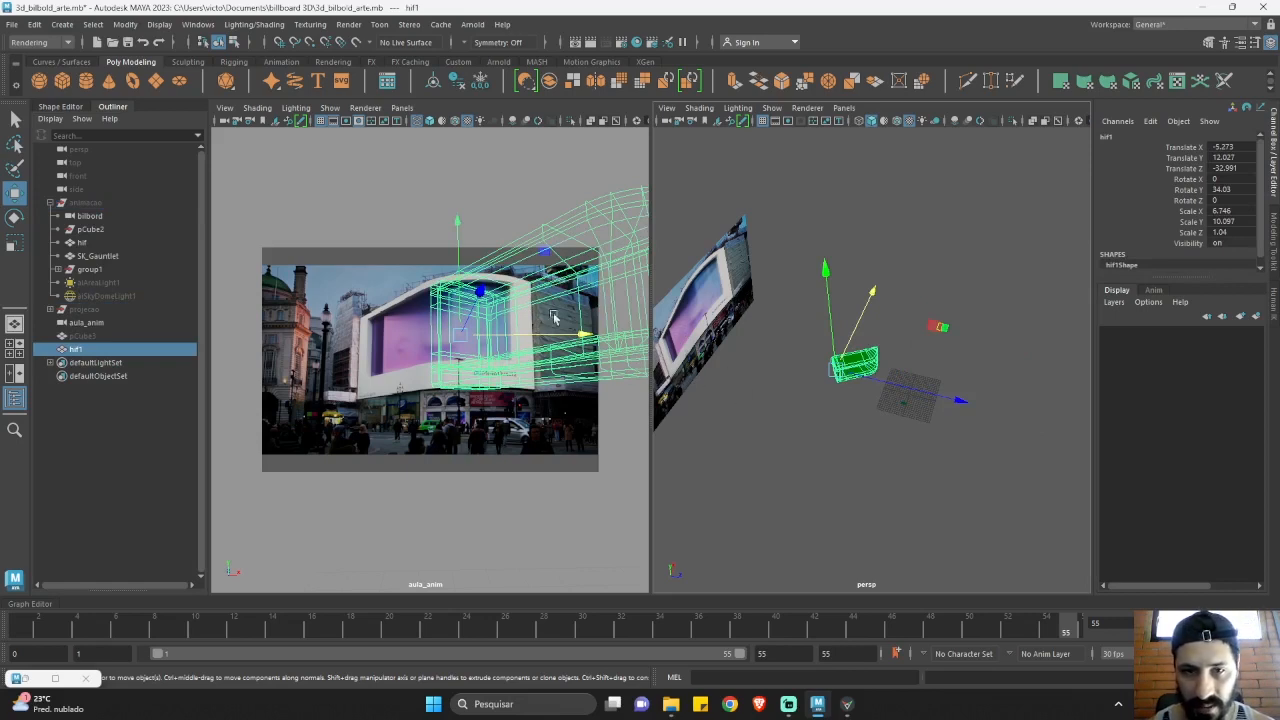
{"action": "left_click_drag", "start_coordinate": [936, 461], "coordinate": [903, 432]}
{"action": "left_click", "coordinate": [871, 369]}
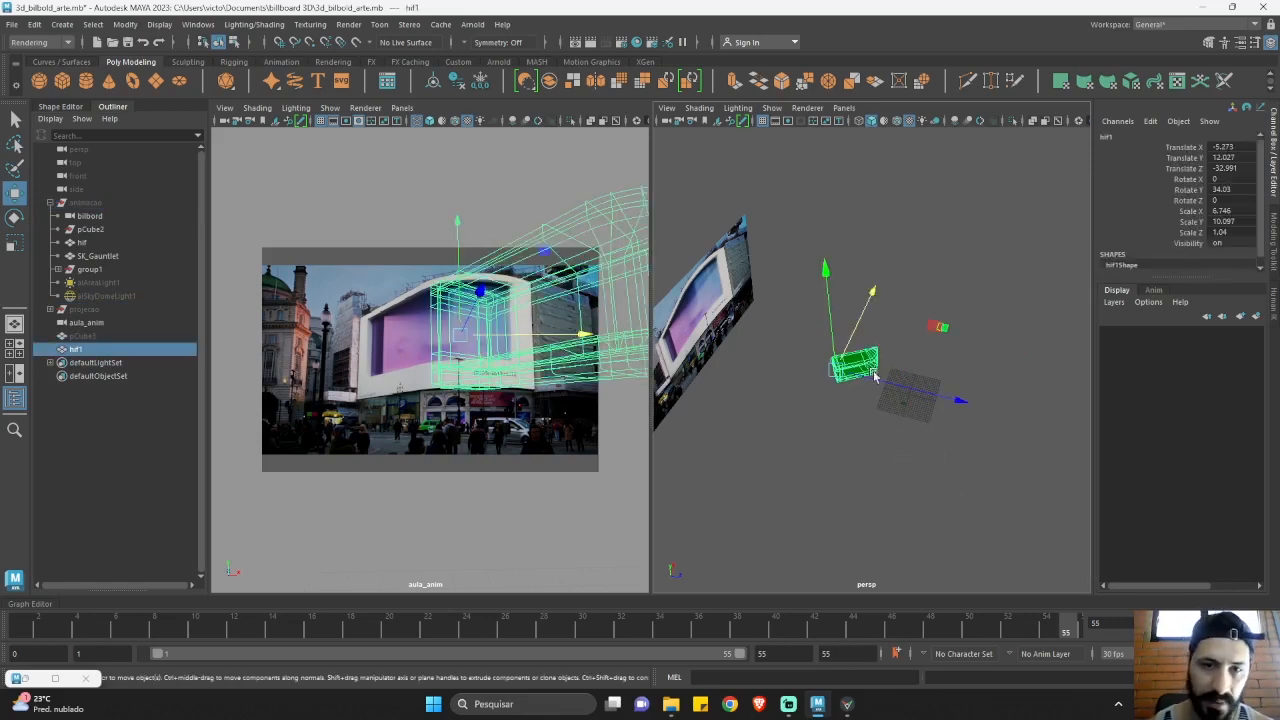
{"action": "left_click", "coordinate": [900, 404]}
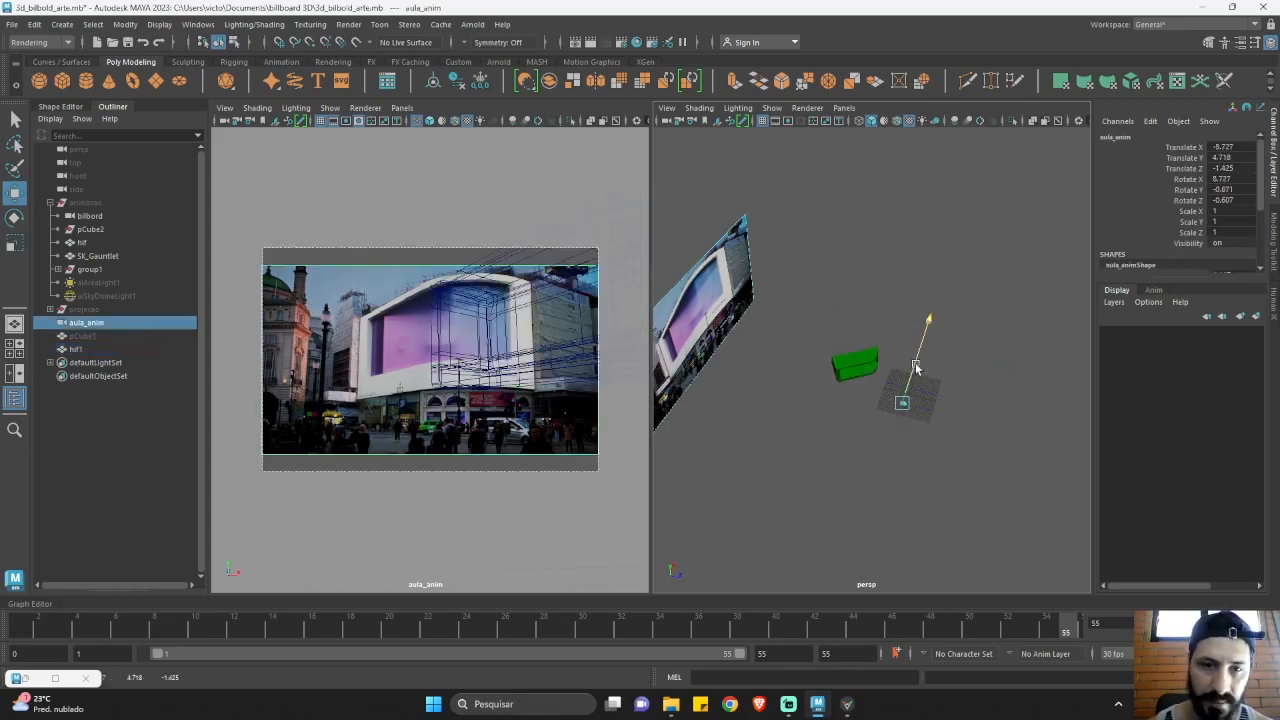
{"action": "mouse_move", "coordinate": [916, 368]}
{"action": "left_mouse_down"}
{"action": "mouse_move", "coordinate": [929, 337]}
{"action": "mouse_move", "coordinate": [955, 357]}
{"action": "mouse_move", "coordinate": [956, 391]}
{"action": "mouse_move", "coordinate": [905, 340]}
{"action": "mouse_move", "coordinate": [911, 349]}
{"action": "left_mouse_up"}
{"action": "left_click_drag", "start_coordinate": [838, 412], "coordinate": [828, 353], "text": "alt"}
{"action": "left_click", "coordinate": [838, 410]}
{"action": "scroll", "coordinate": [855, 387], "scroll_direction": "up", "scroll_amount": 6}
{"action": "left_click", "coordinate": [866, 373]}
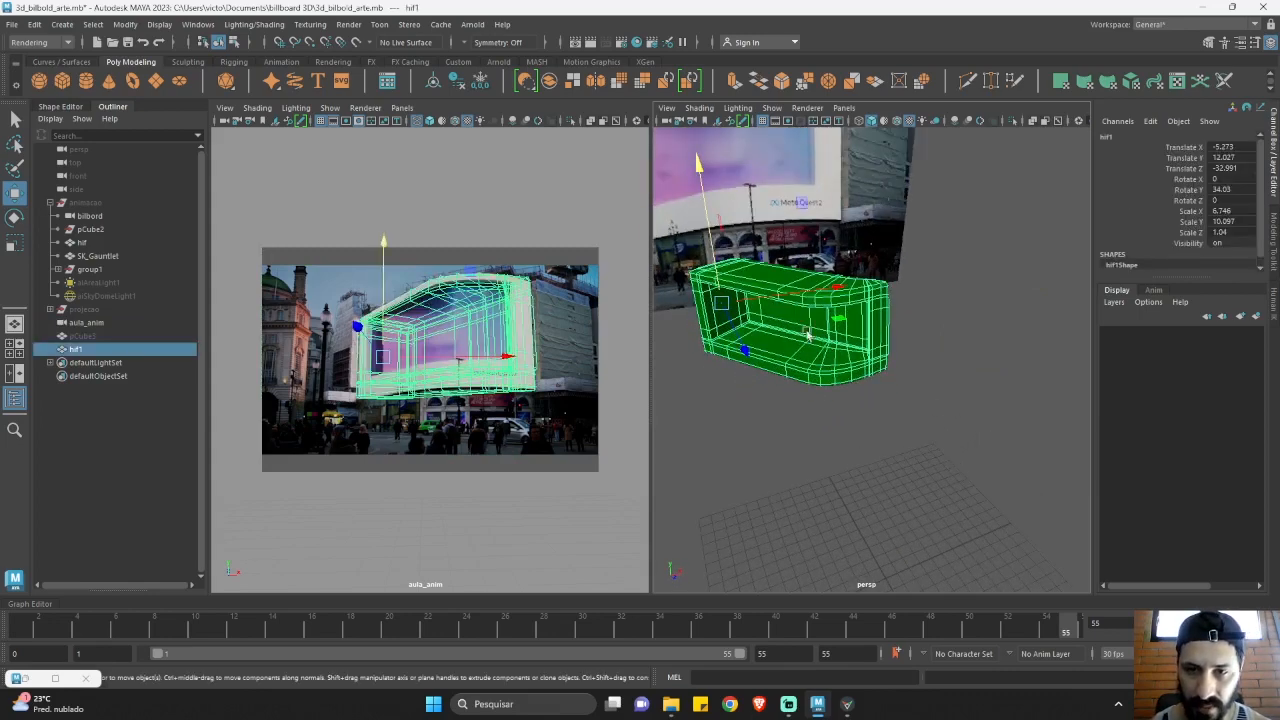
{"action": "left_click", "coordinate": [741, 403]}
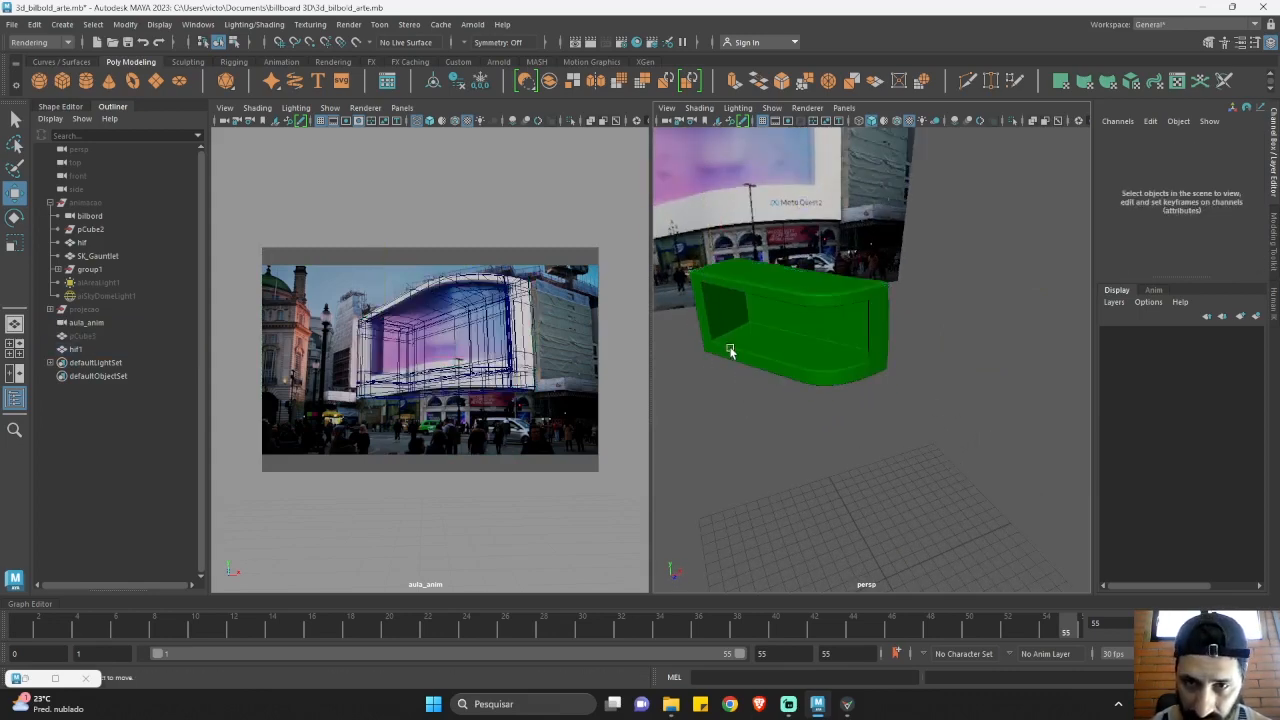
Bring a copy of the projection mesh out of the projecao group and turn off texture display in the persp view.
{"action": "left_click", "coordinate": [95, 256]}
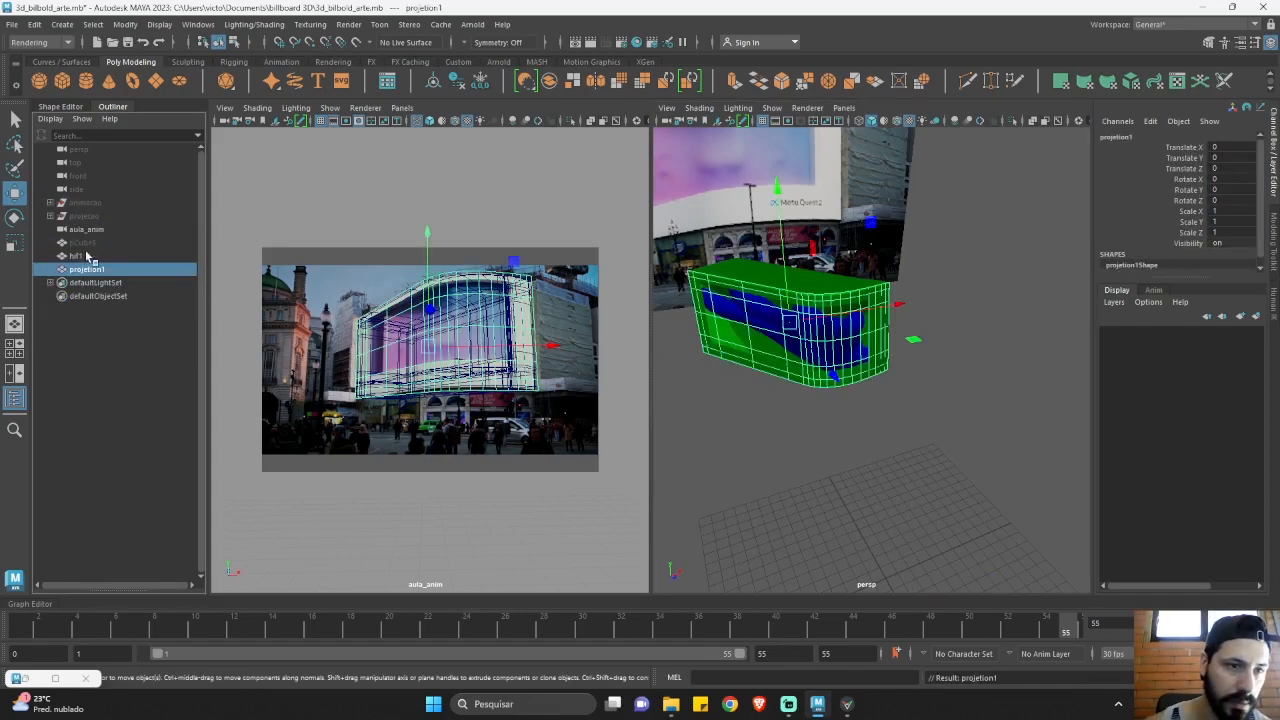
{"action": "left_click", "coordinate": [96, 270]}
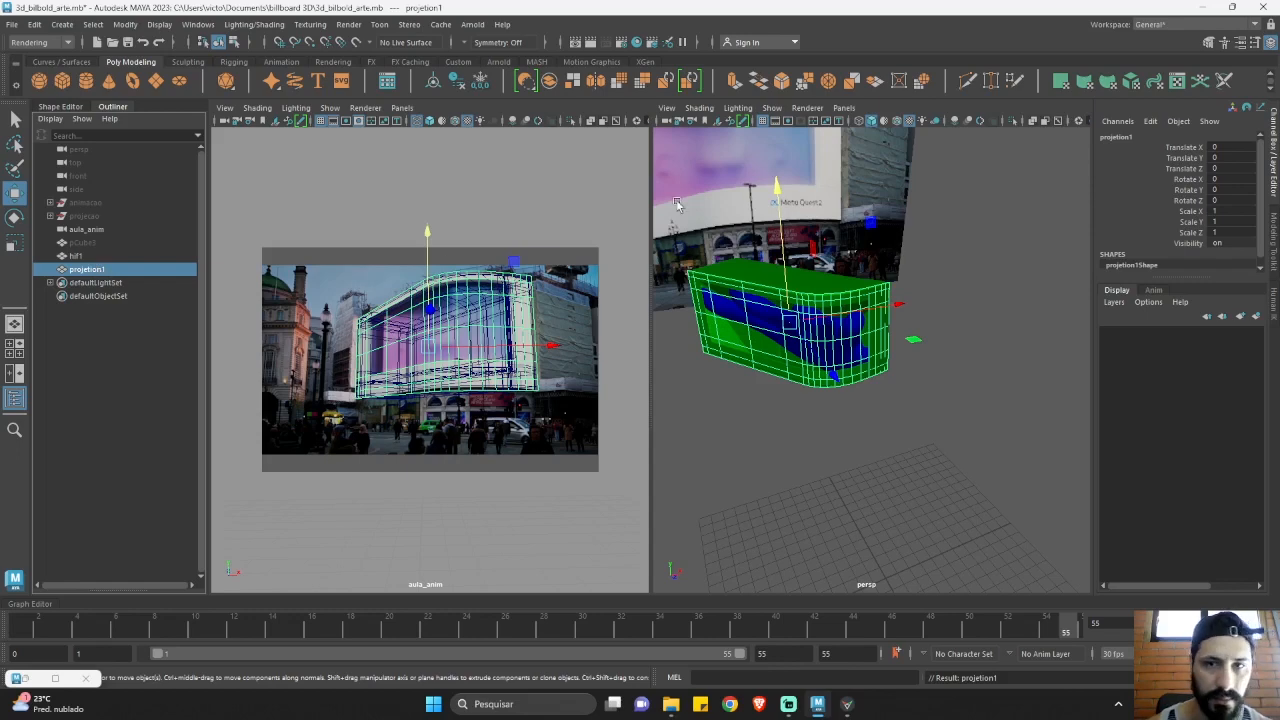
{"action": "left_click", "coordinate": [909, 122]}
{"action": "left_click", "coordinate": [961, 231]}
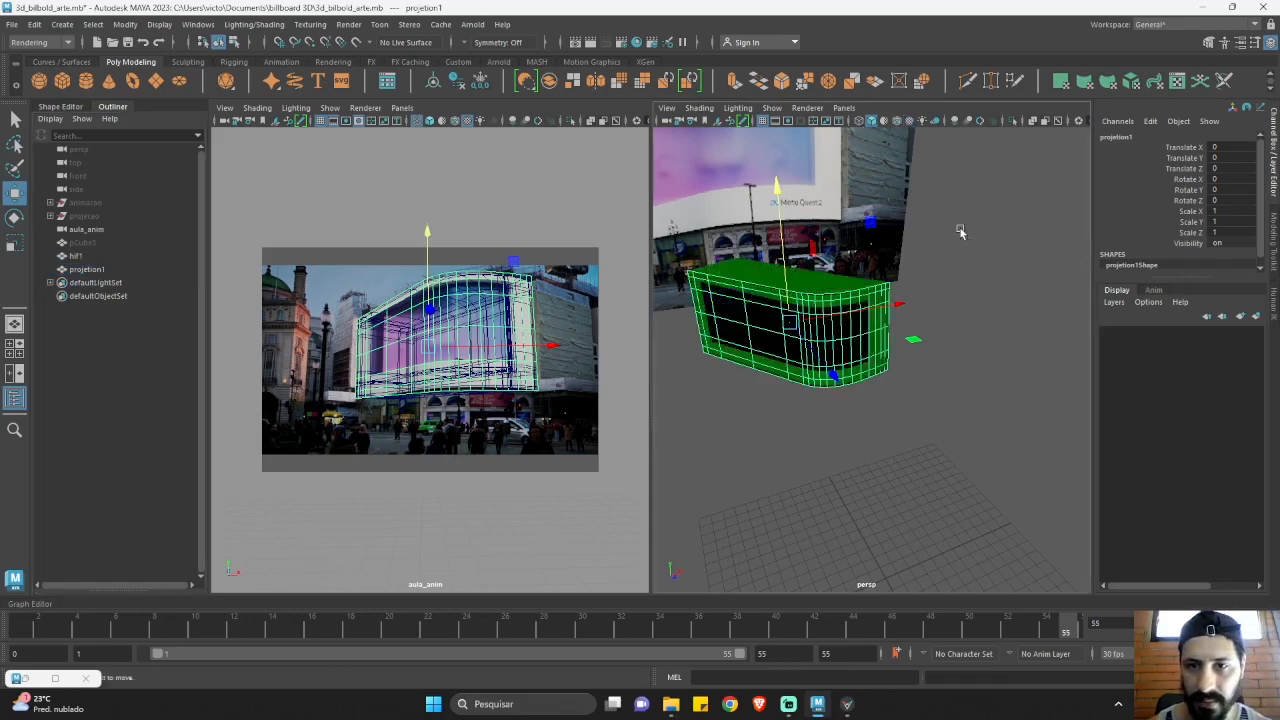
Isolate the curved projection surface in the persp view, examine its shape from several angles and exit isolation.
{"action": "left_click_drag", "start_coordinate": [815, 303], "coordinate": [897, 398], "text": "alt"}
{"action": "left_click", "coordinate": [847, 291]}
{"action": "key", "text": "ctrl+1"}
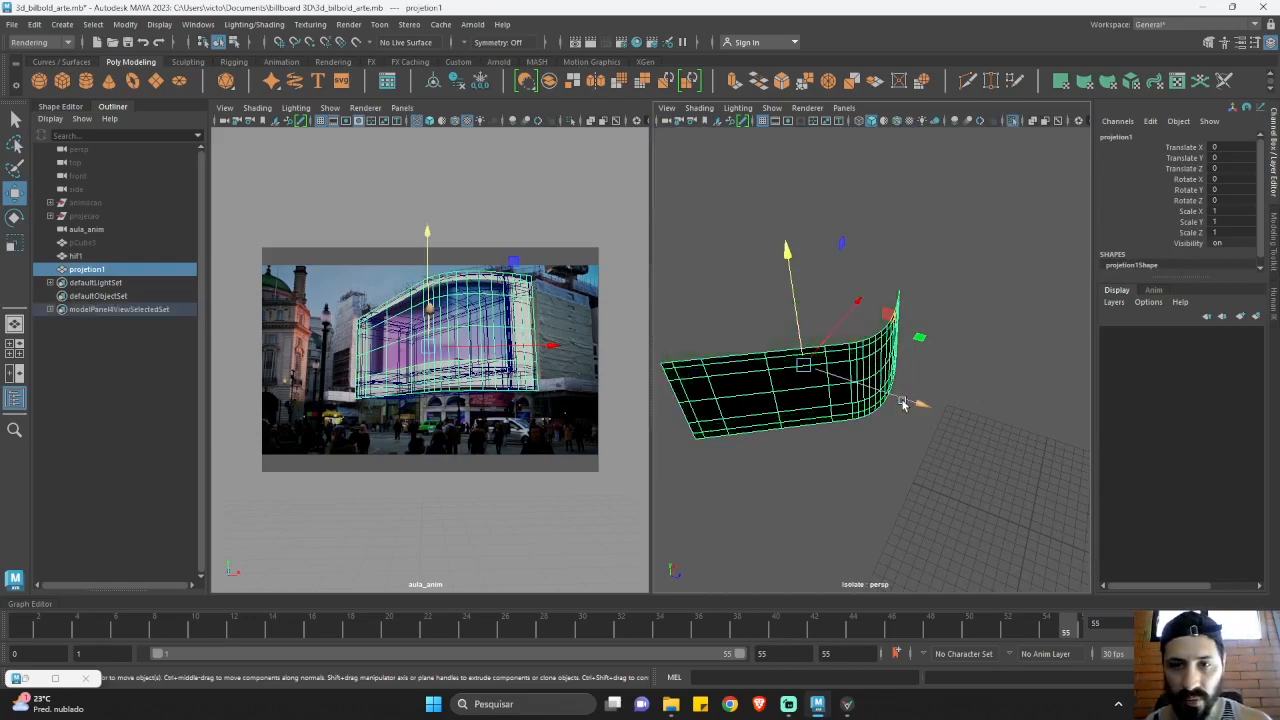
{"action": "left_click", "coordinate": [838, 453]}
{"action": "left_click_drag", "start_coordinate": [837, 394], "coordinate": [751, 417], "text": "alt"}
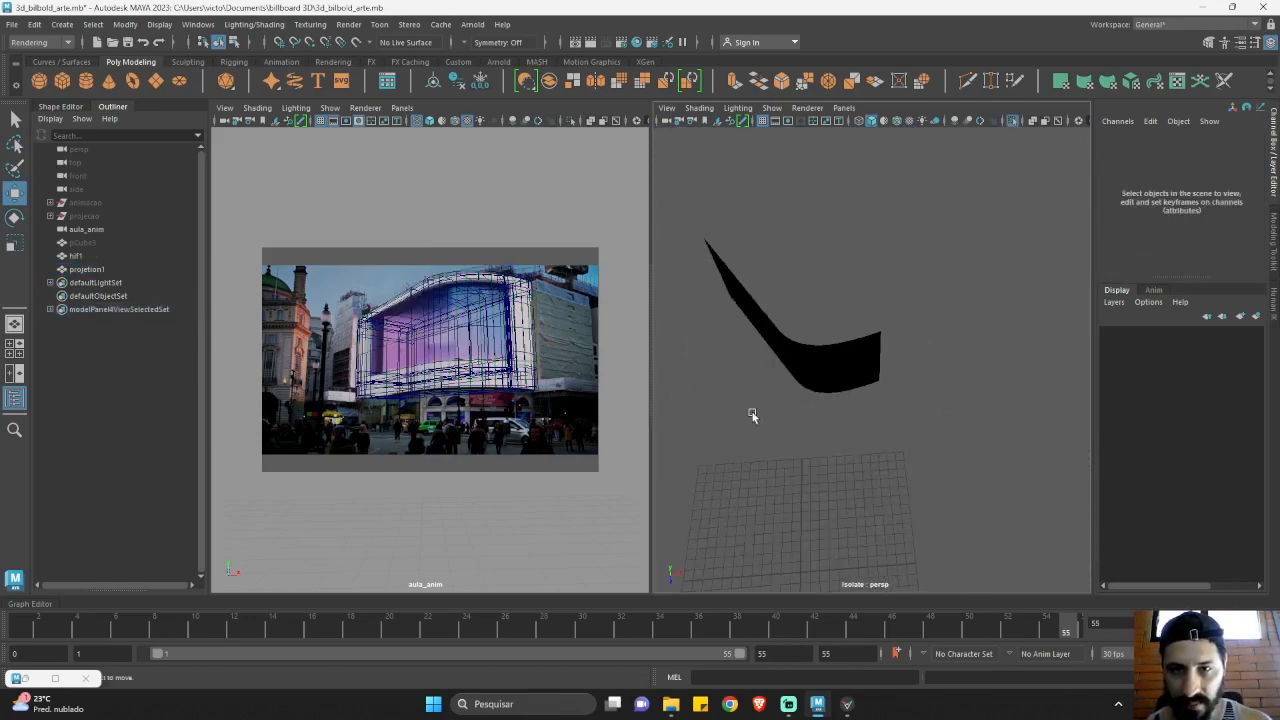
{"action": "key", "text": "ctrl+1"}
Hide the projection surface to examine the hollow billboard mesh behind it, and show the surface again.
{"action": "left_click", "coordinate": [811, 368]}
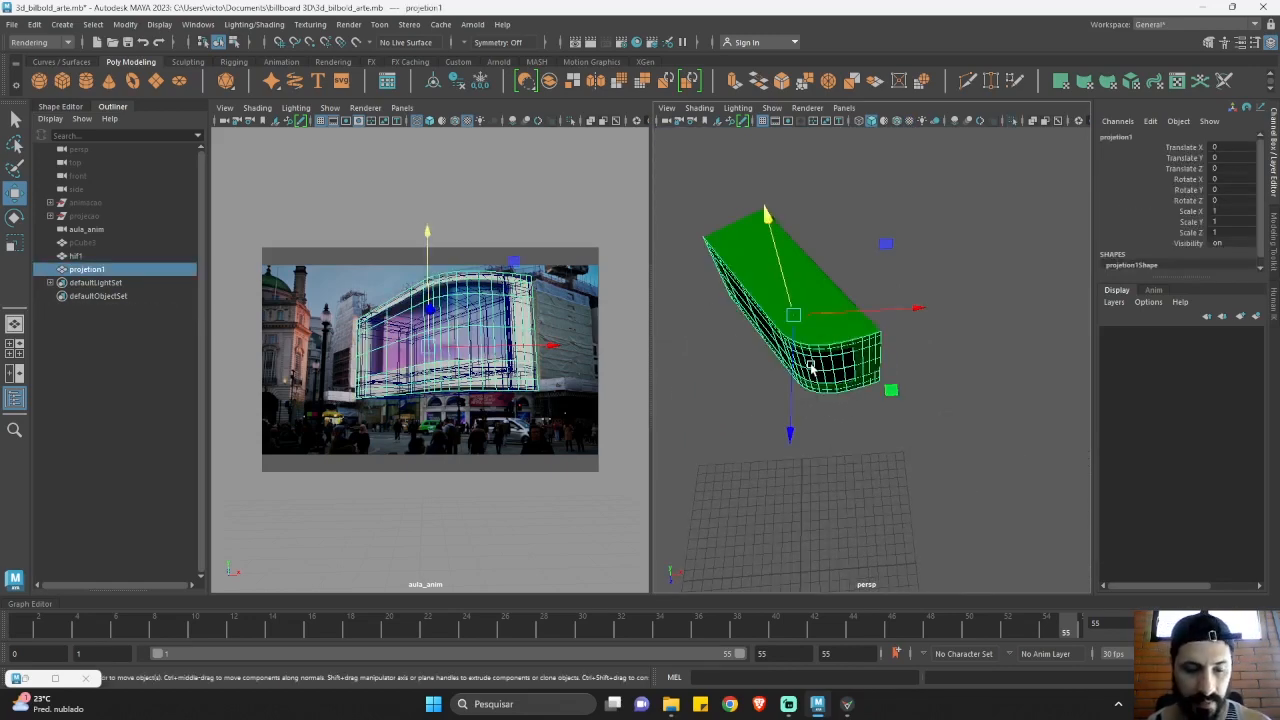
{"action": "key", "text": "h"}
{"action": "left_click", "coordinate": [828, 326]}
{"action": "mouse_move", "coordinate": [867, 360]}
{"action": "left_mouse_down", "text": "alt"}
{"action": "mouse_move", "coordinate": [889, 322]}
{"action": "mouse_move", "coordinate": [943, 326]}
{"action": "mouse_move", "coordinate": [885, 345]}
{"action": "left_mouse_up", "text": "alt"}
{"action": "left_click", "coordinate": [134, 269]}
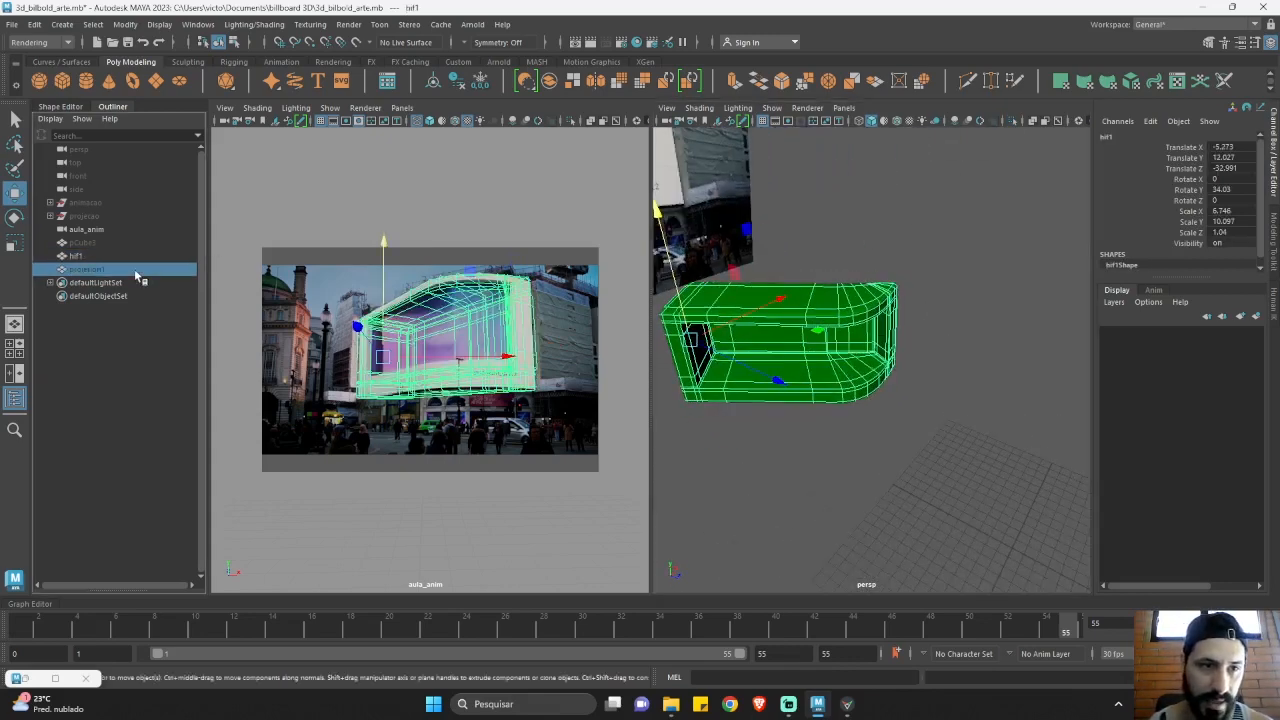
{"action": "key", "text": "h"}
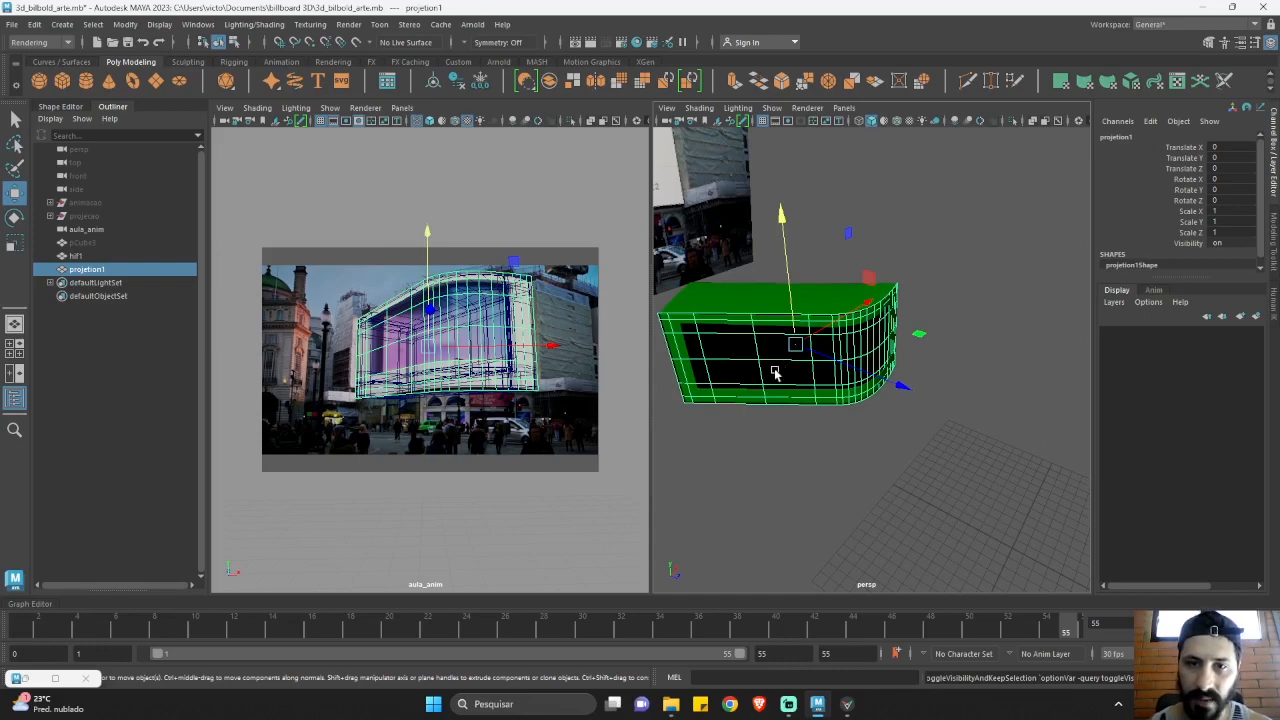
Hide the projection surface and toggle the hif1 mesh off and on to compare it with the photo.
{"action": "left_click", "coordinate": [685, 324]}
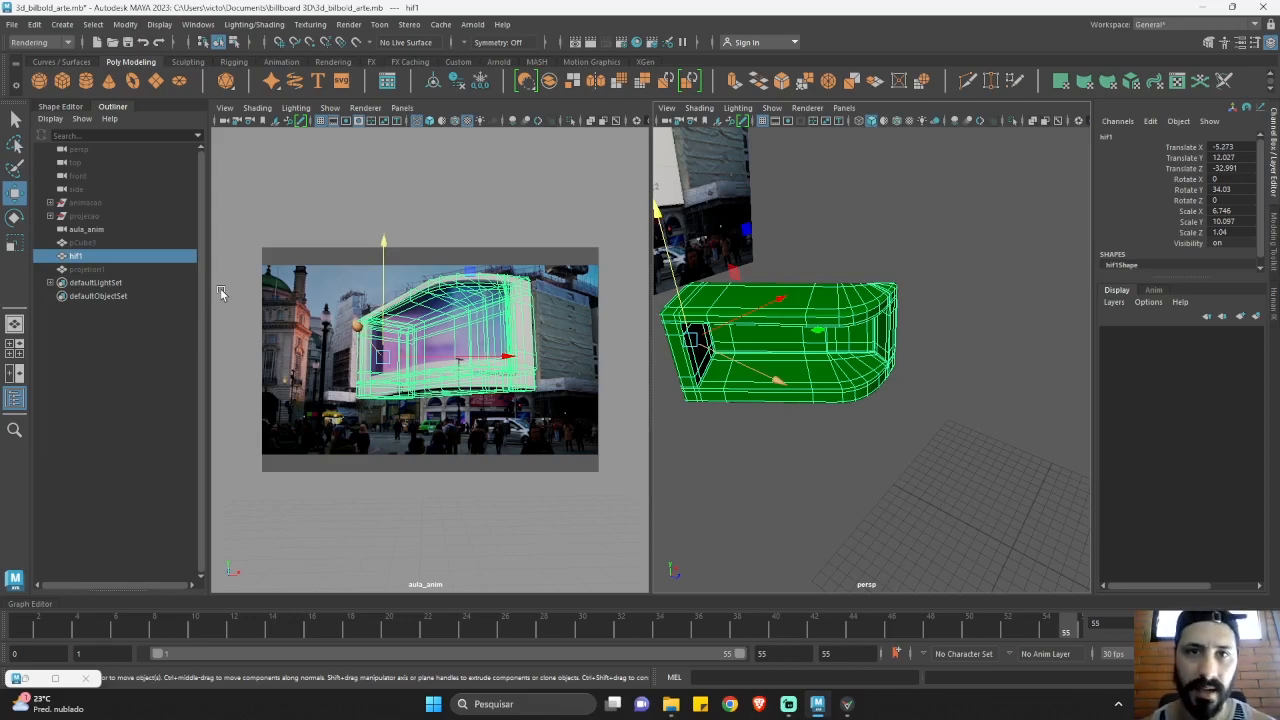
{"action": "key", "text": "h"}
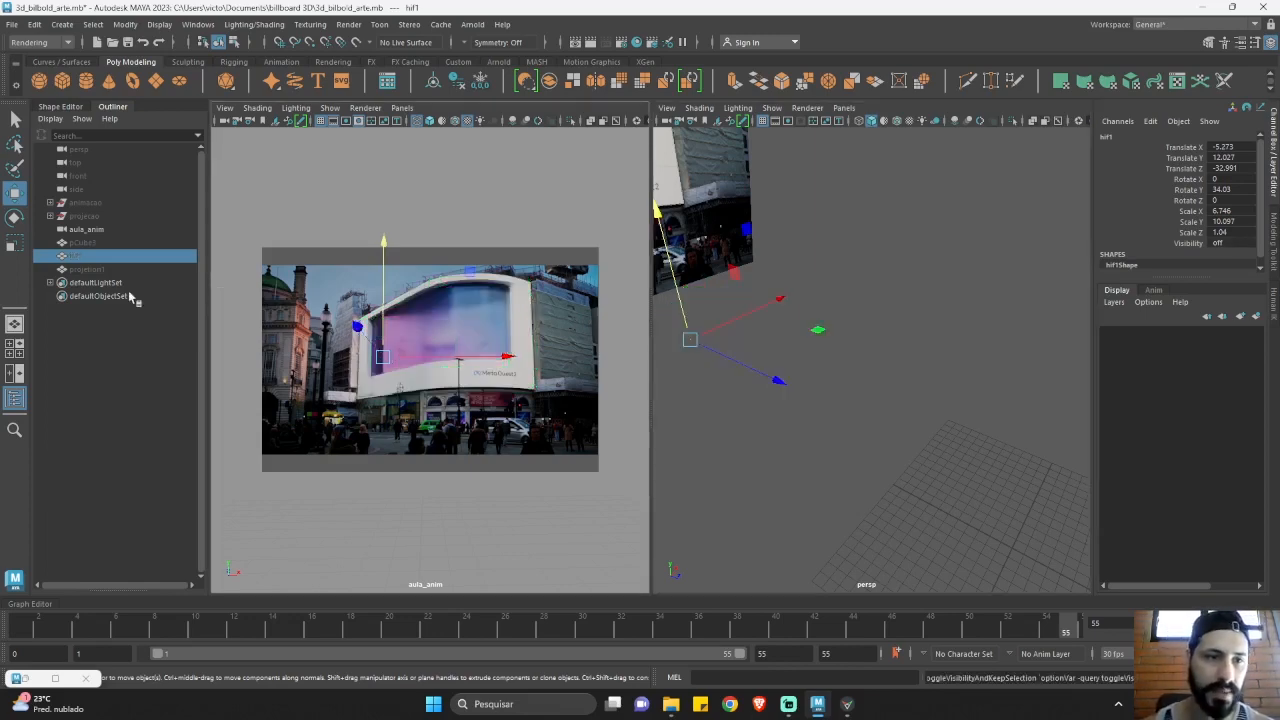
{"action": "key", "text": "h"}
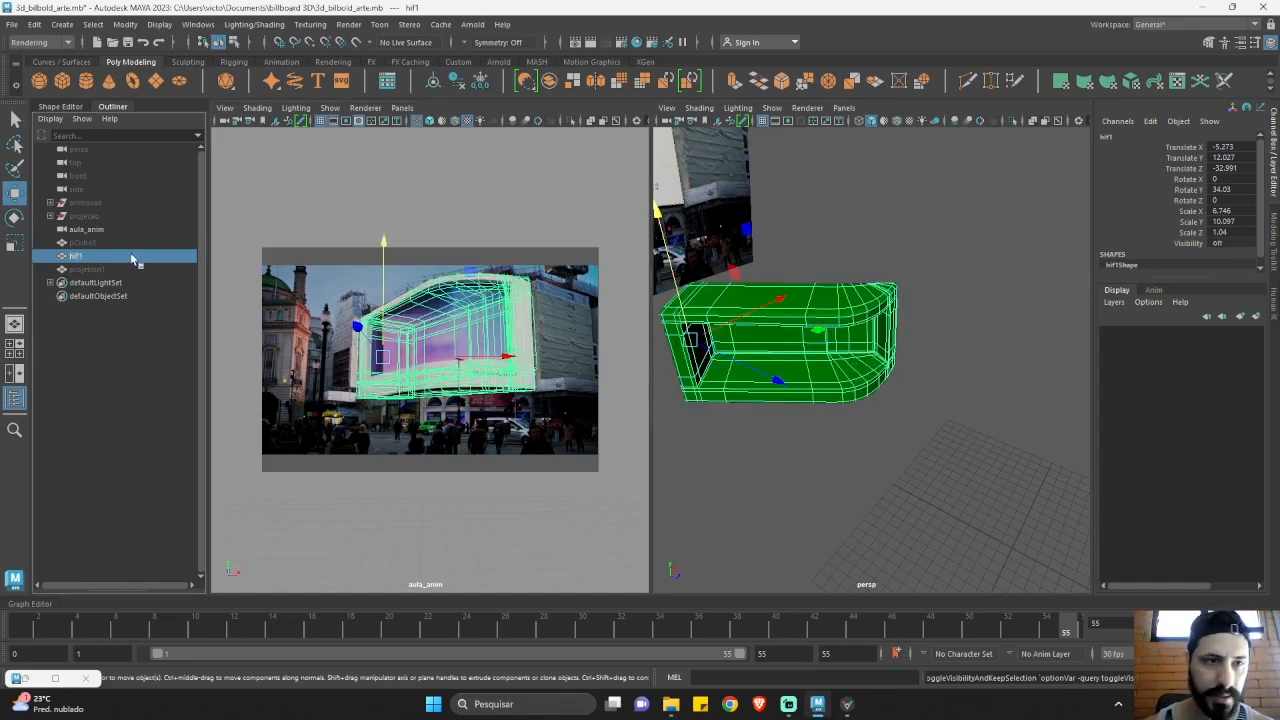
Take SK_Gauntlet and group1 out of the animacao group and keep that group hidden.
{"action": "left_click", "coordinate": [50, 202]}
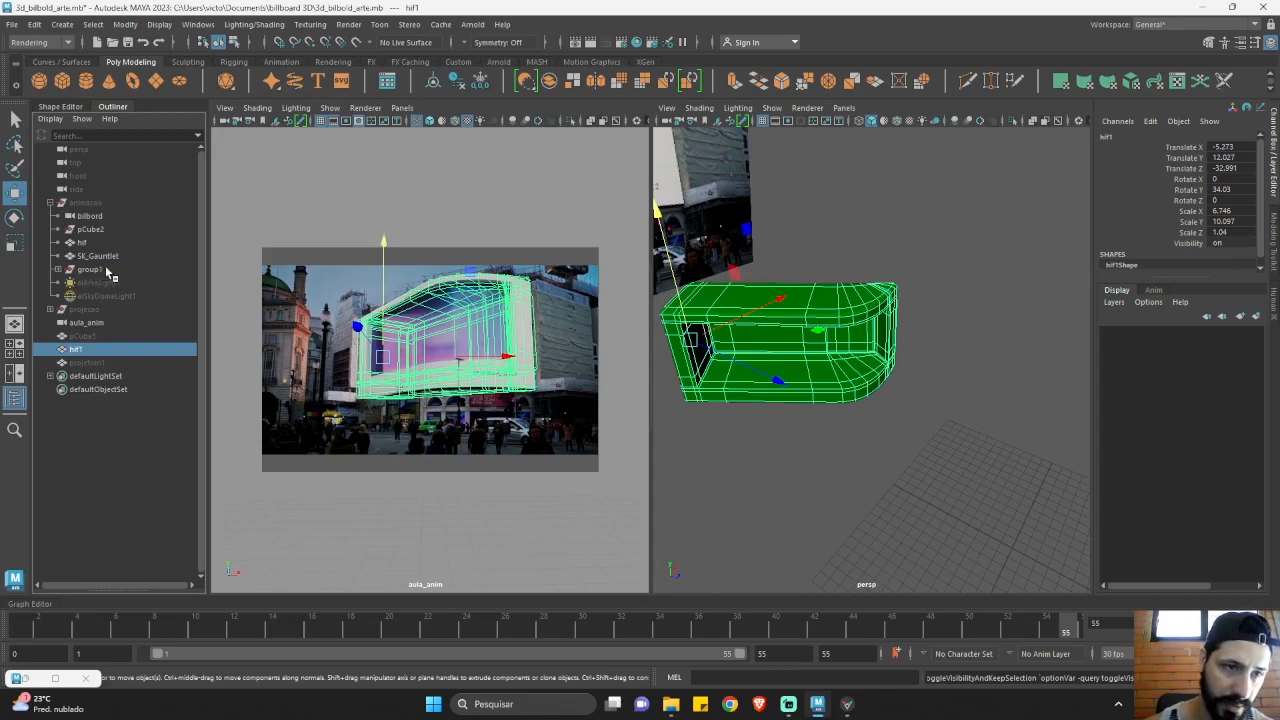
{"action": "left_click", "coordinate": [94, 204]}
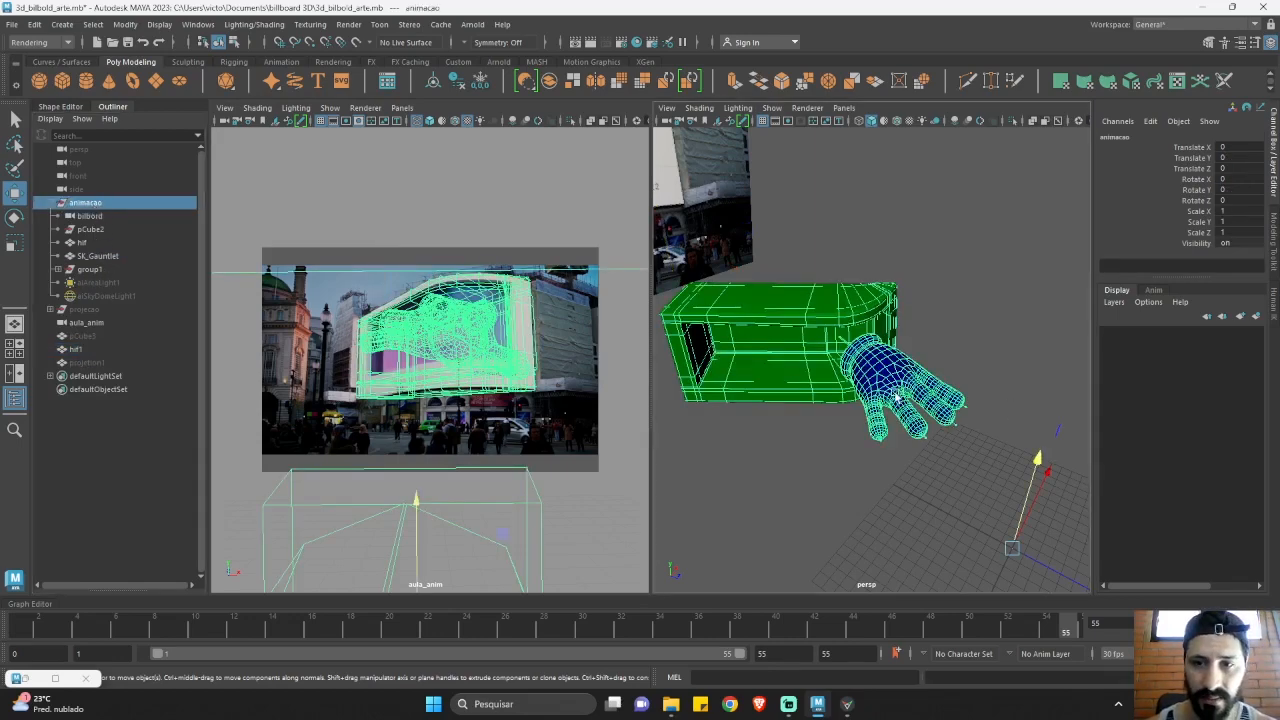
{"action": "left_click", "coordinate": [783, 388]}
{"action": "left_click", "coordinate": [118, 270]}
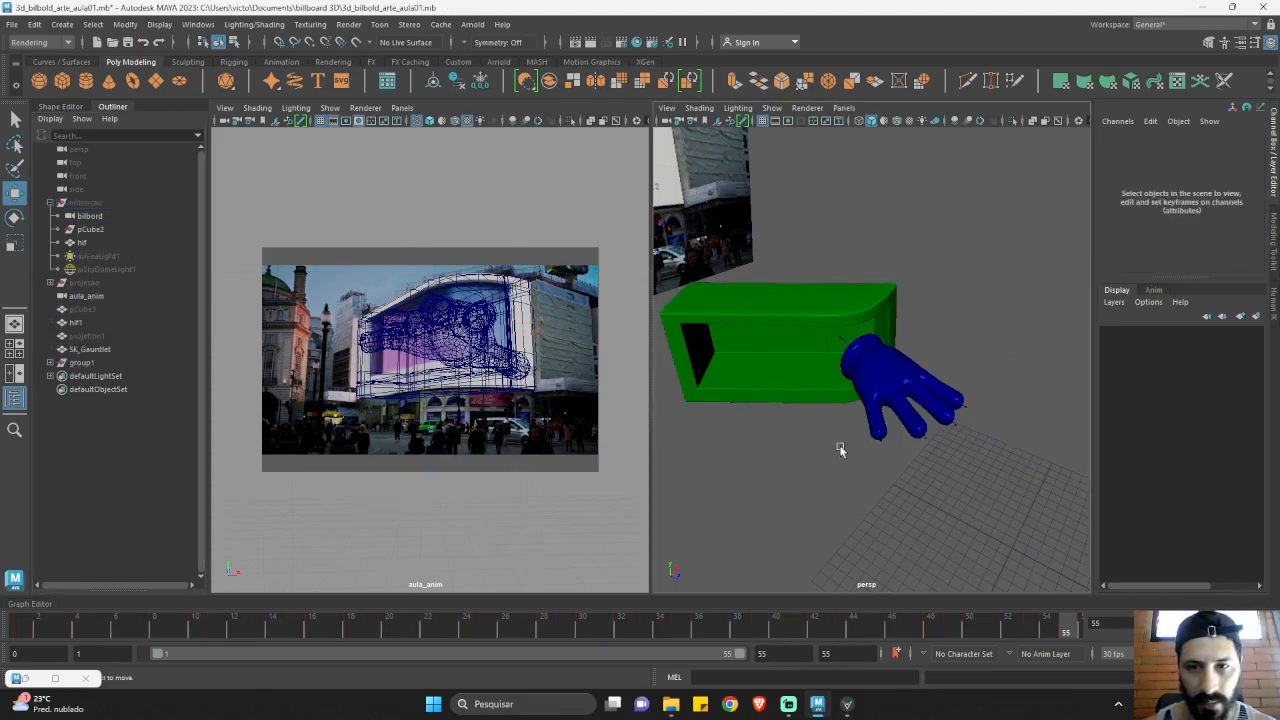
{"action": "left_click", "coordinate": [884, 379]}
{"action": "left_click", "coordinate": [818, 460]}
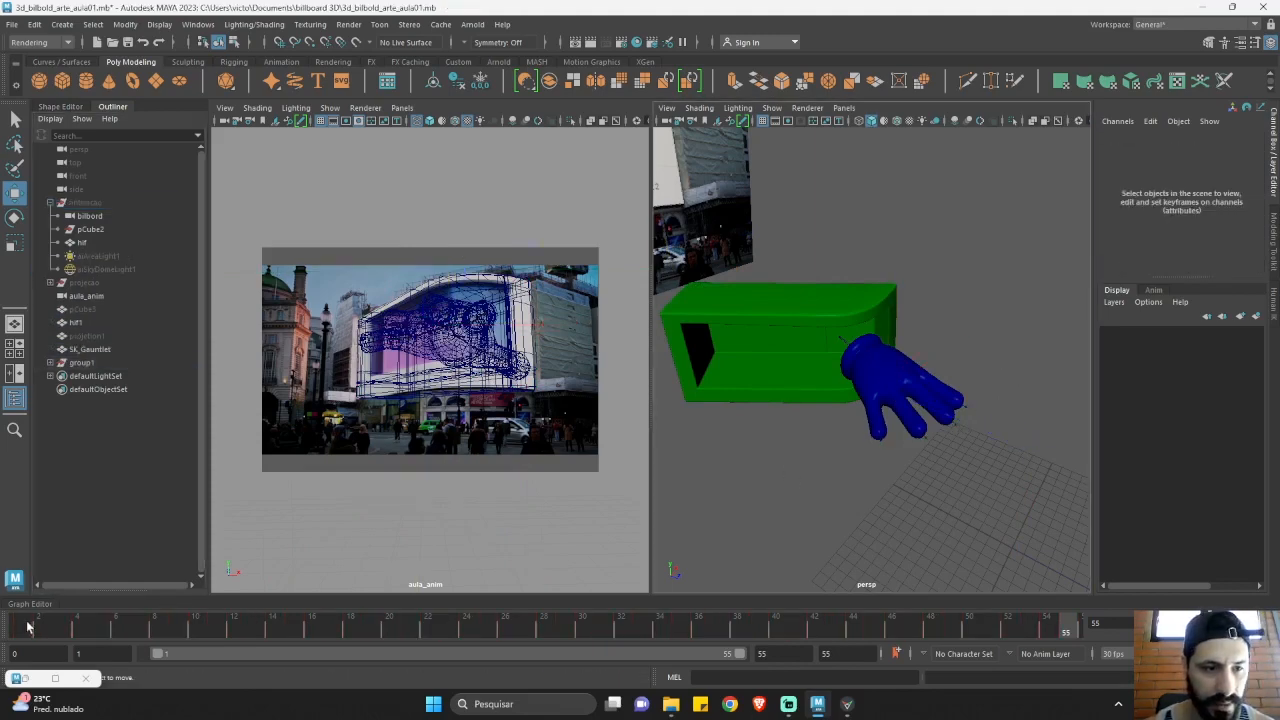
Switch the aula_anim camera view to shaded display and hide the billboard photo's image plane.
{"action": "left_click_drag", "start_coordinate": [28, 626], "coordinate": [1085, 636]}
{"action": "left_click", "coordinate": [577, 381]}
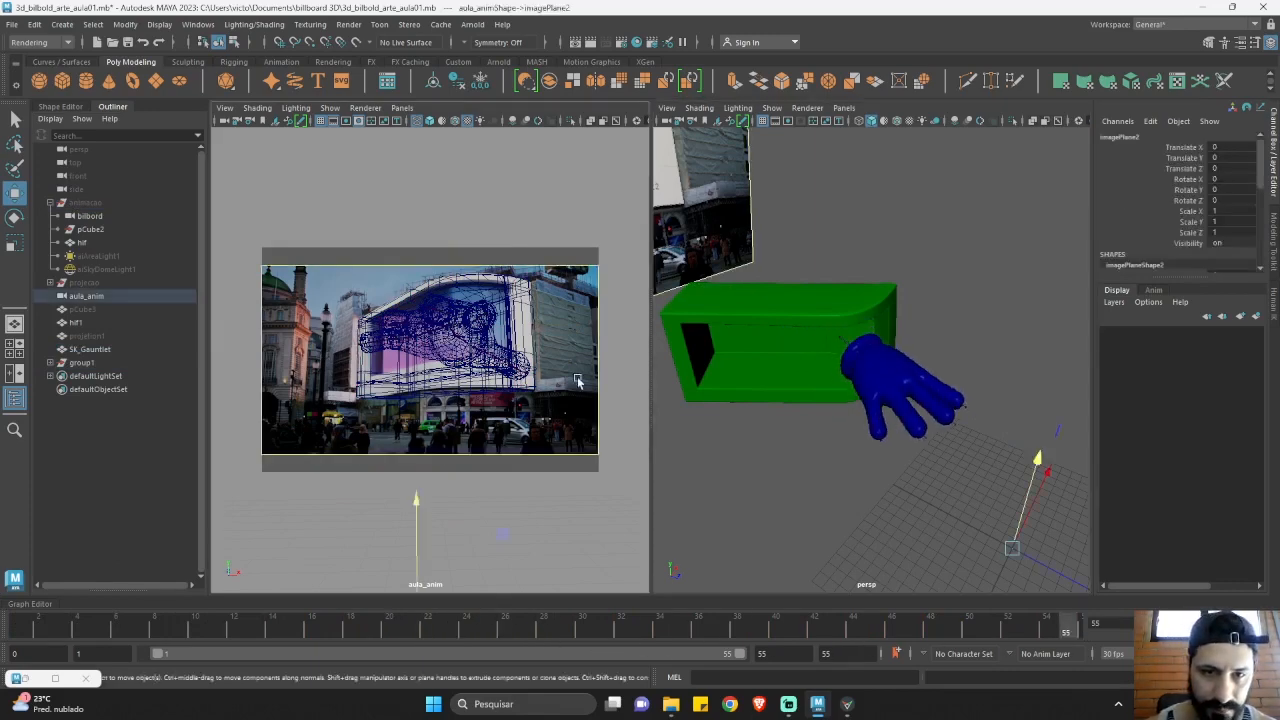
{"action": "left_click", "coordinate": [430, 121]}
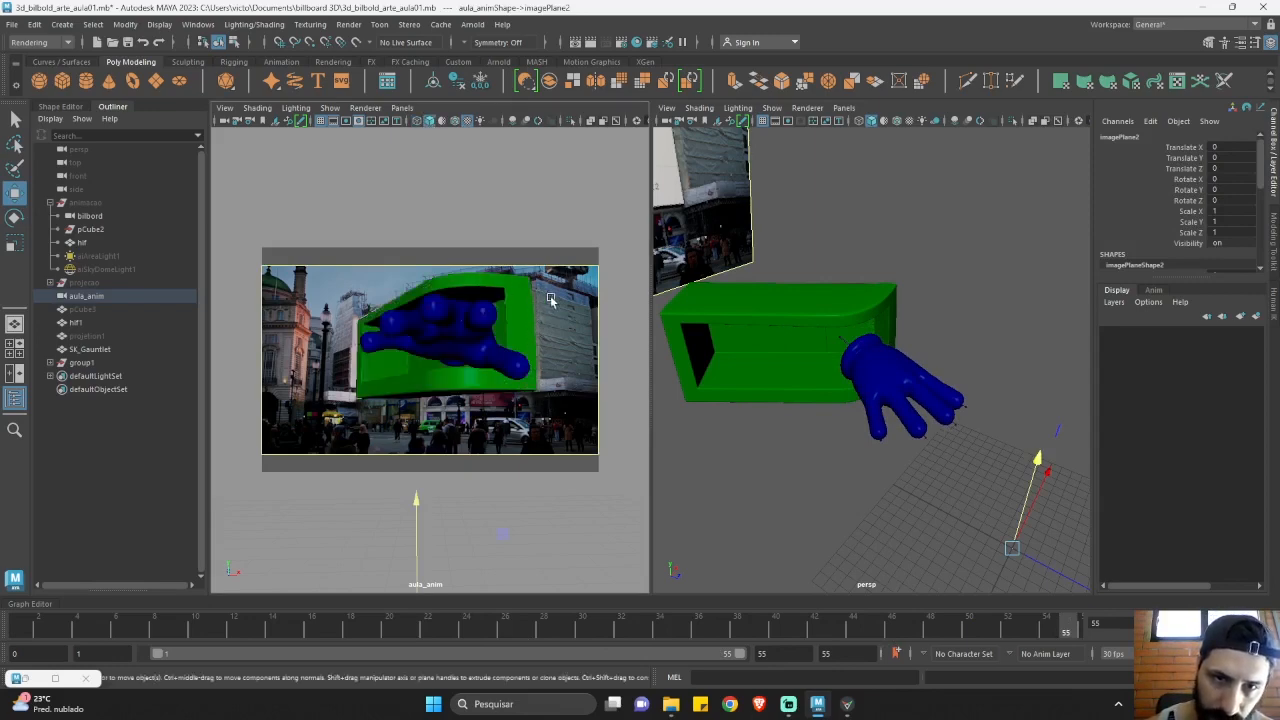
{"action": "key", "text": "h"}
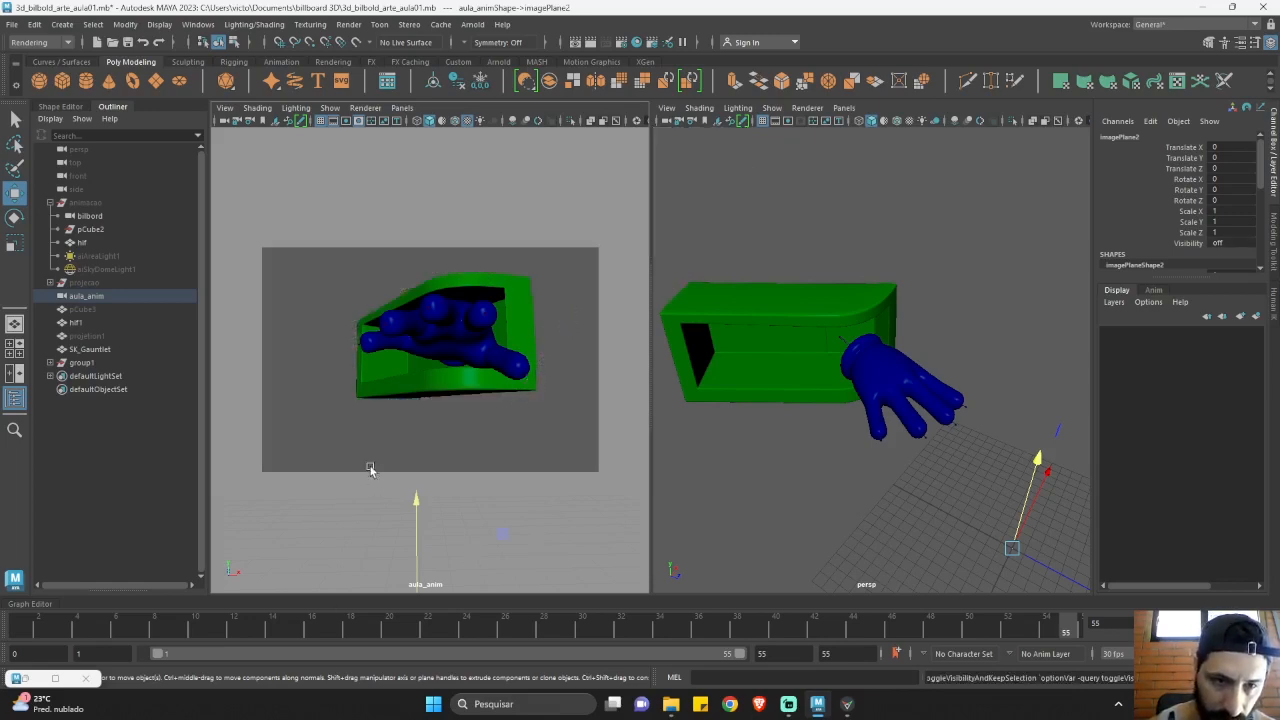
{"action": "left_click", "coordinate": [234, 529]}
Scrub the glove animation from frame 1 to 55 and examine it against the billboard from several persp angles.
{"action": "left_click", "coordinate": [18, 627]}
{"action": "left_click_drag", "start_coordinate": [36, 627], "coordinate": [659, 597]}
{"action": "left_click_drag", "start_coordinate": [833, 426], "coordinate": [871, 434], "text": "alt"}
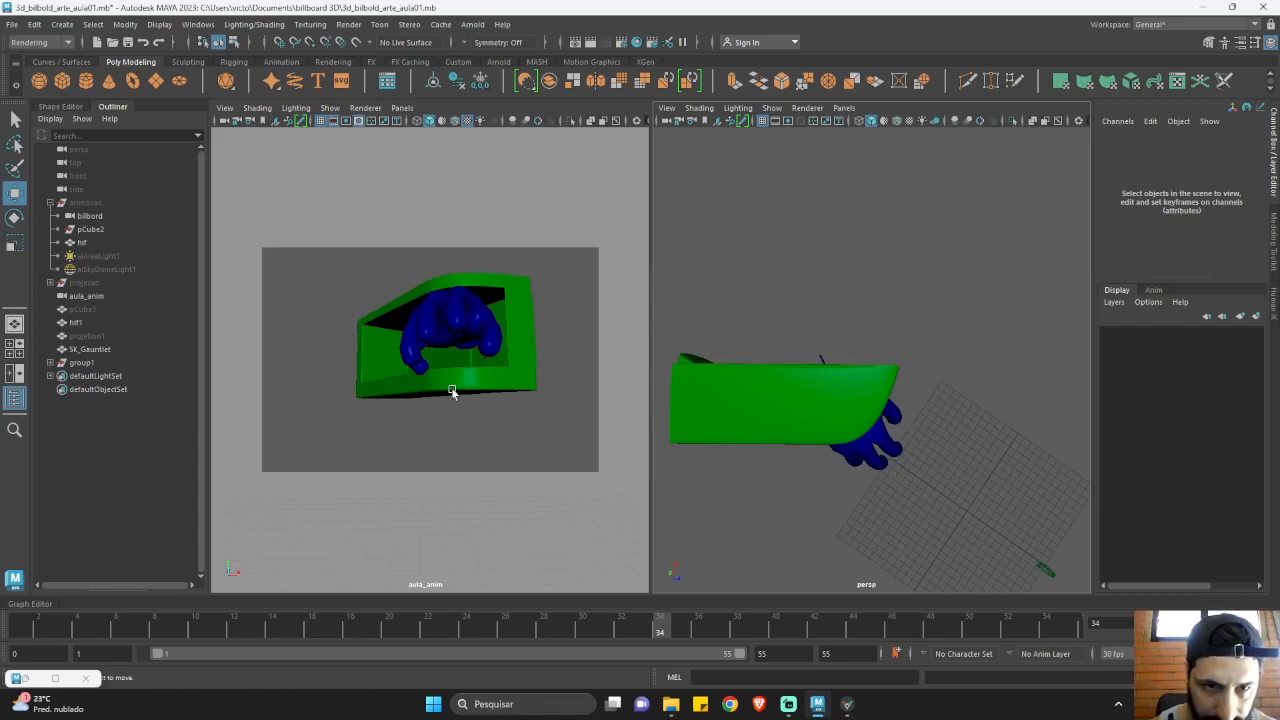
{"action": "left_click_drag", "start_coordinate": [660, 628], "coordinate": [872, 628]}
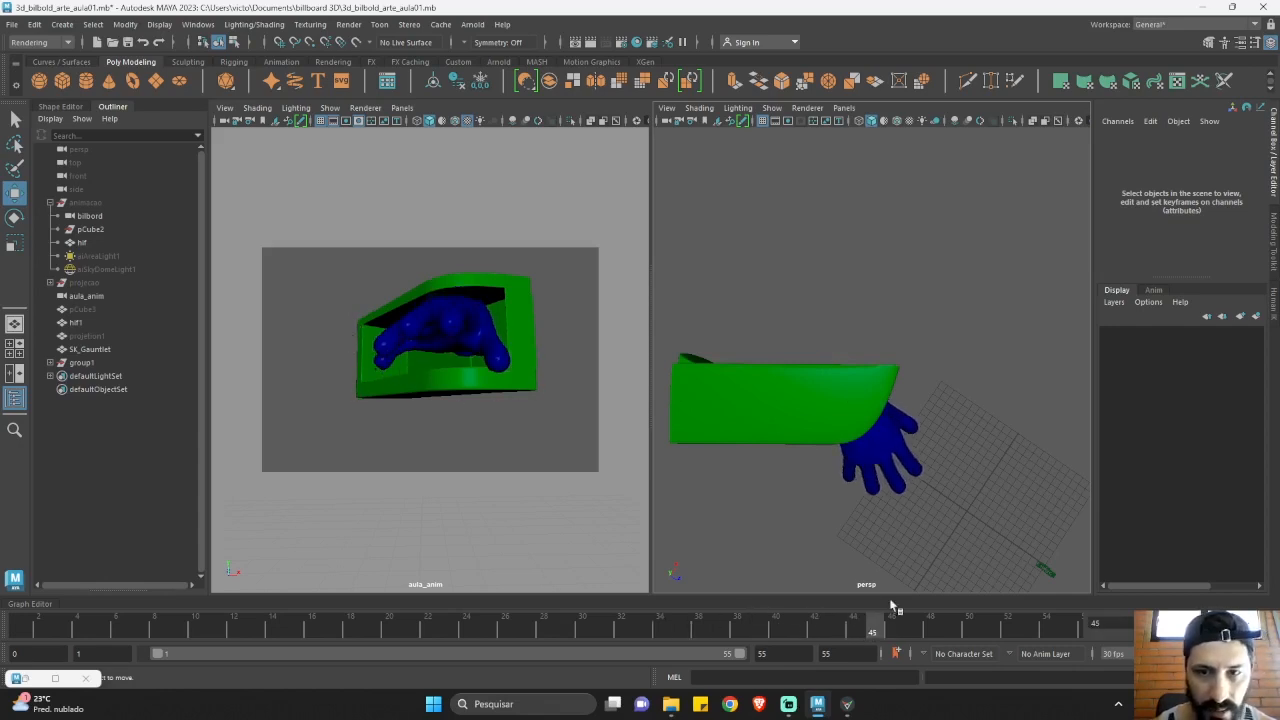
{"action": "left_click_drag", "start_coordinate": [890, 560], "coordinate": [815, 361], "text": "alt"}
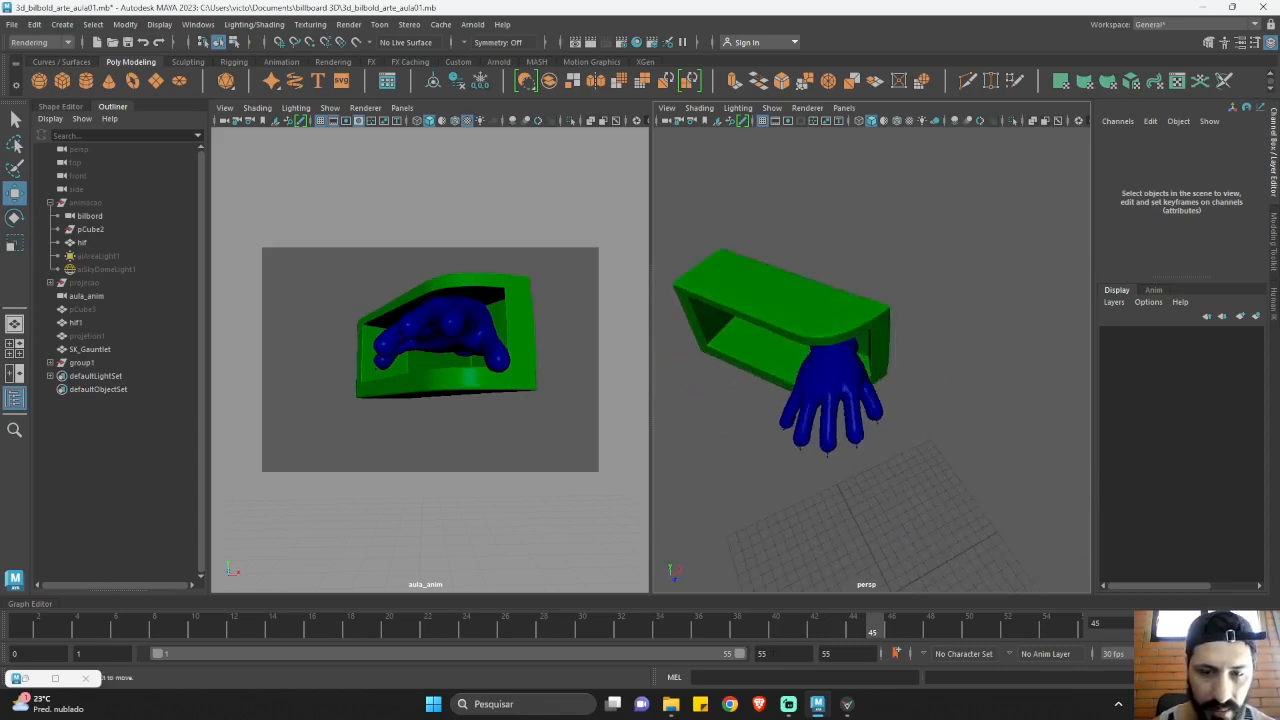
{"action": "left_click_drag", "start_coordinate": [877, 626], "coordinate": [1066, 627]}
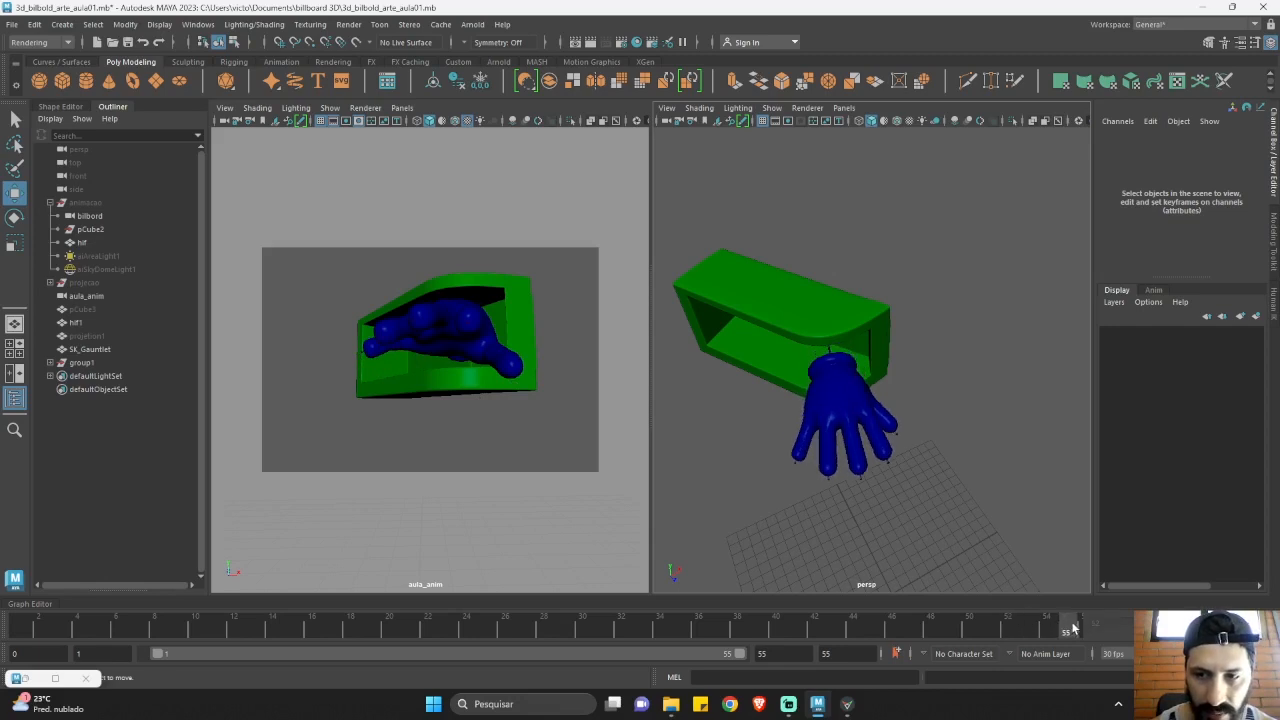
Tilt the aula_anim view up and back down while scrubbing the timeline to examine how the perspective affects the glove.
{"action": "left_click", "coordinate": [368, 358]}
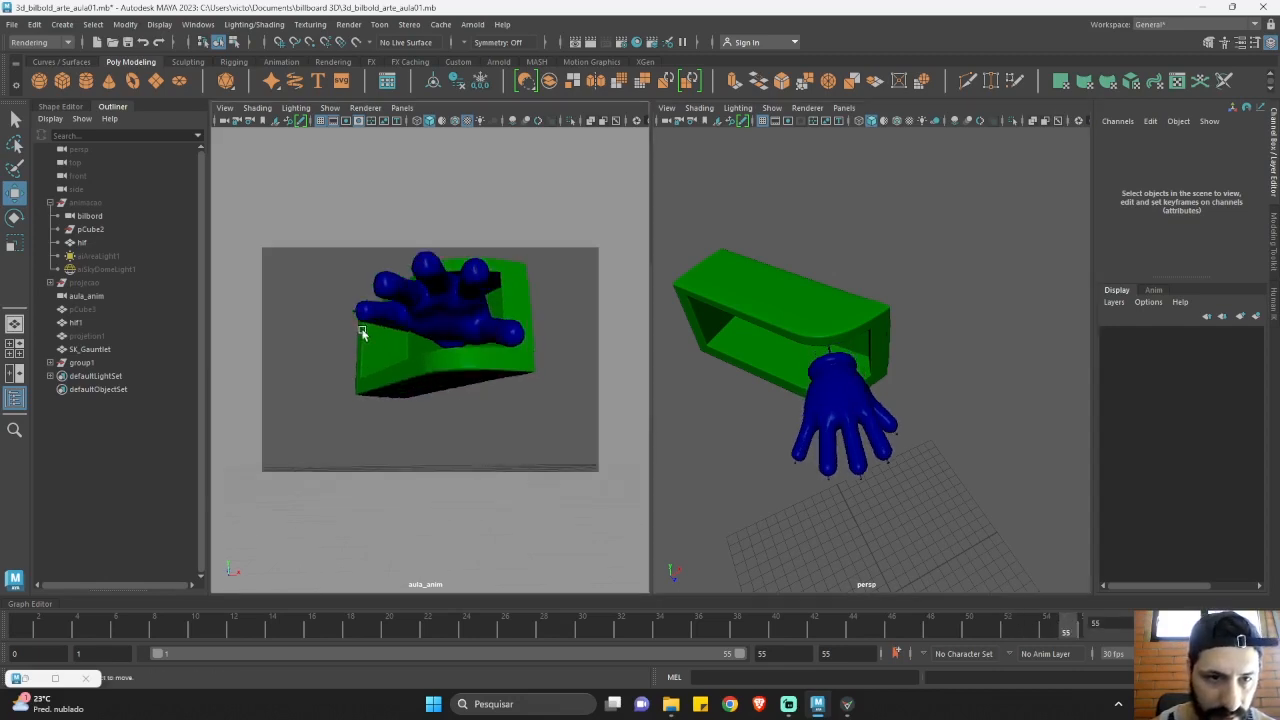
{"action": "left_click", "coordinate": [613, 630]}
{"action": "left_click_drag", "start_coordinate": [613, 630], "coordinate": [1078, 626]}
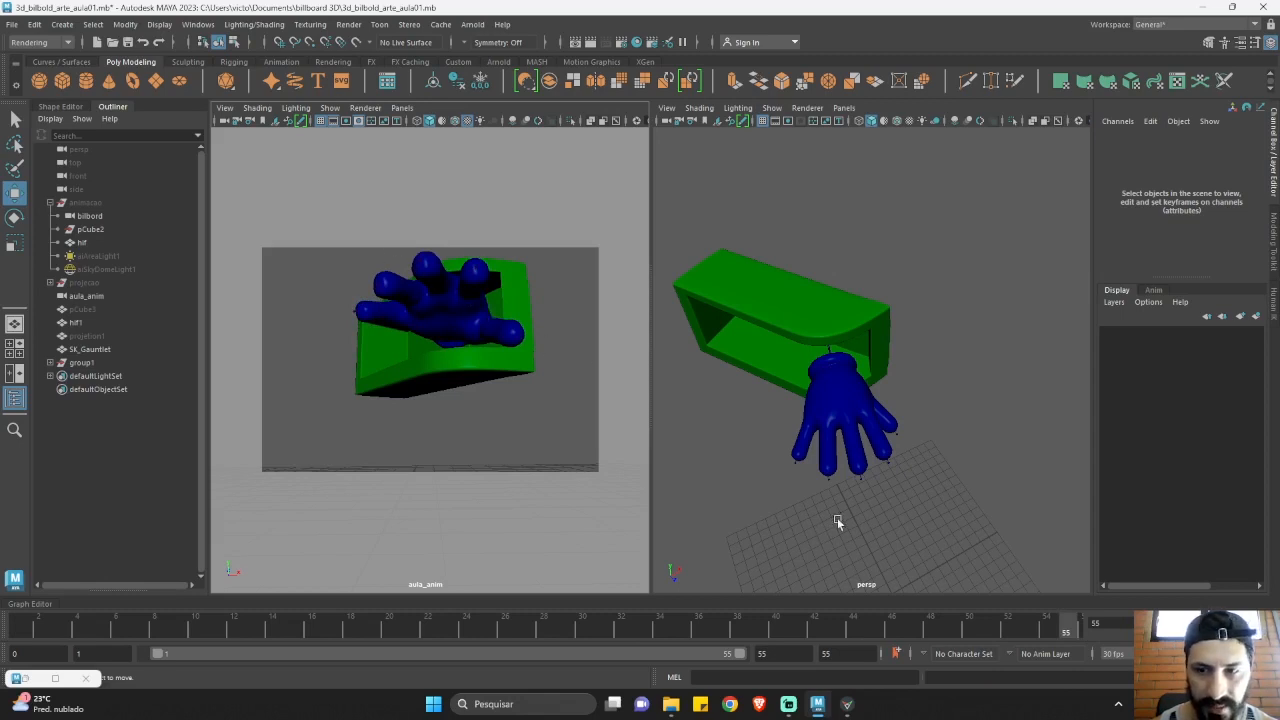
{"action": "left_click_drag", "start_coordinate": [488, 325], "coordinate": [493, 331], "text": "alt"}
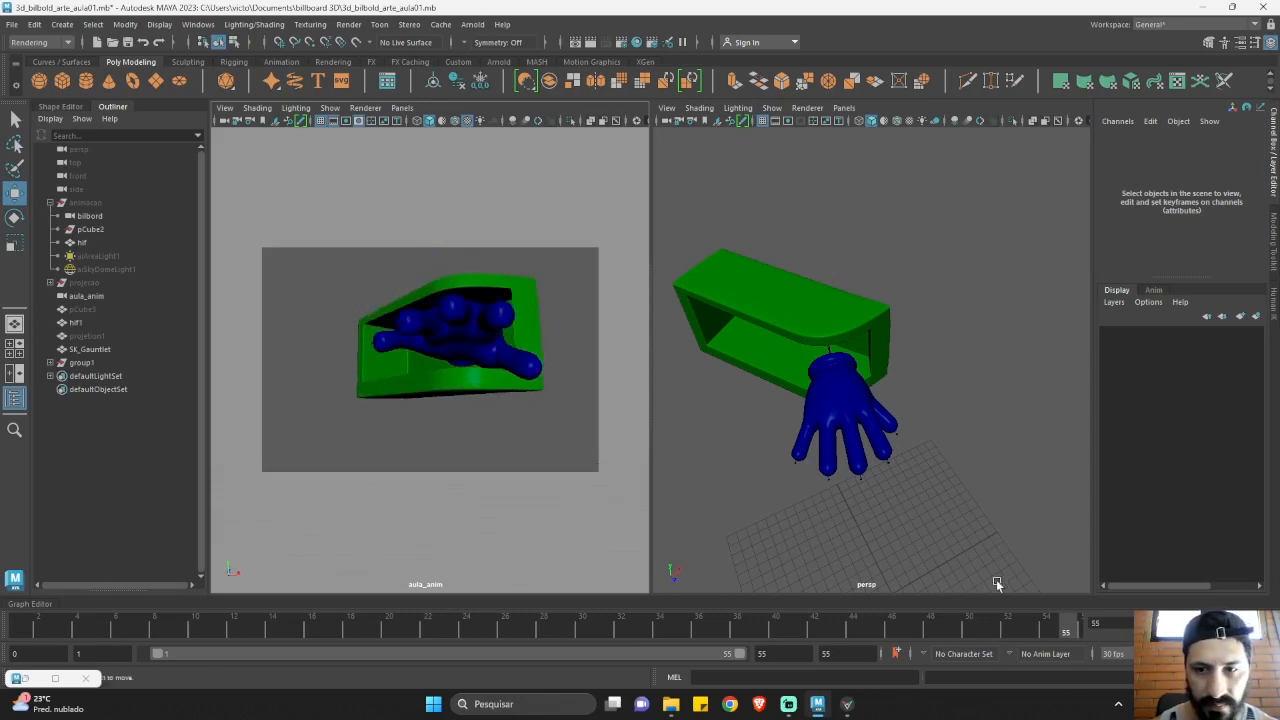
{"action": "left_click_drag", "start_coordinate": [975, 620], "coordinate": [1098, 612]}
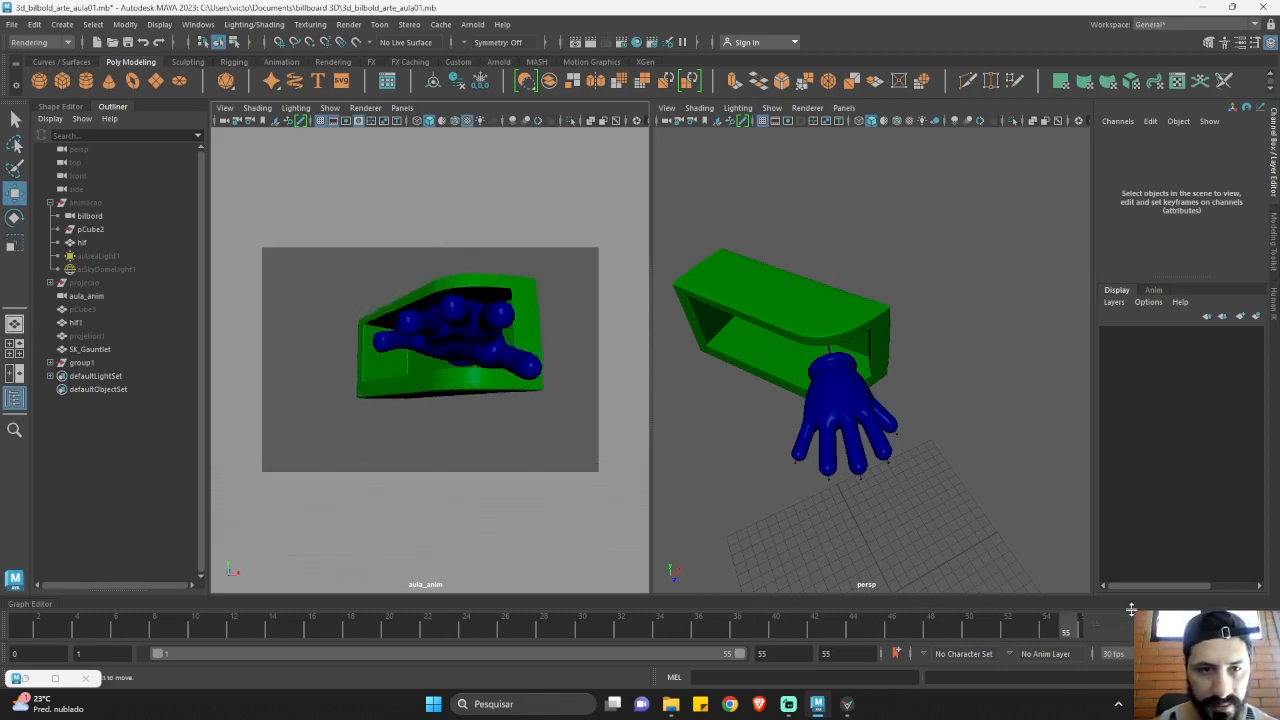
{"action": "left_click_drag", "start_coordinate": [6, 625], "coordinate": [1066, 655]}
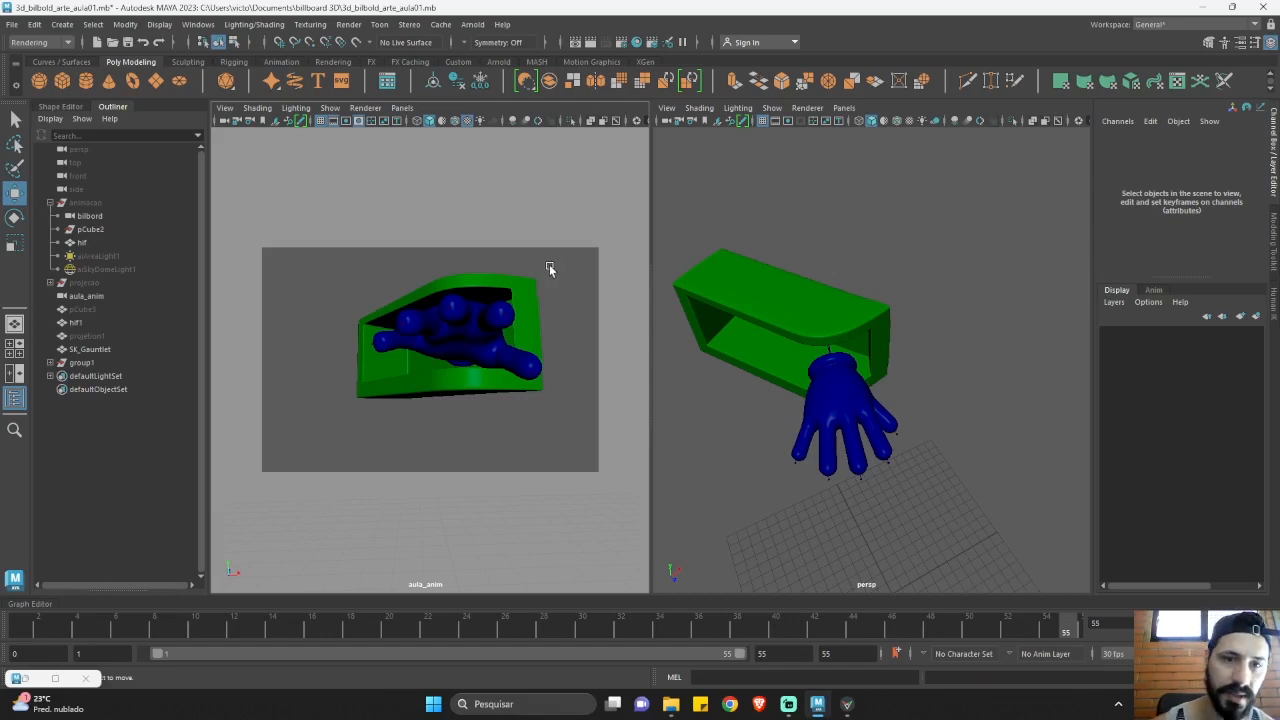
{"action": "left_click", "coordinate": [482, 24]}
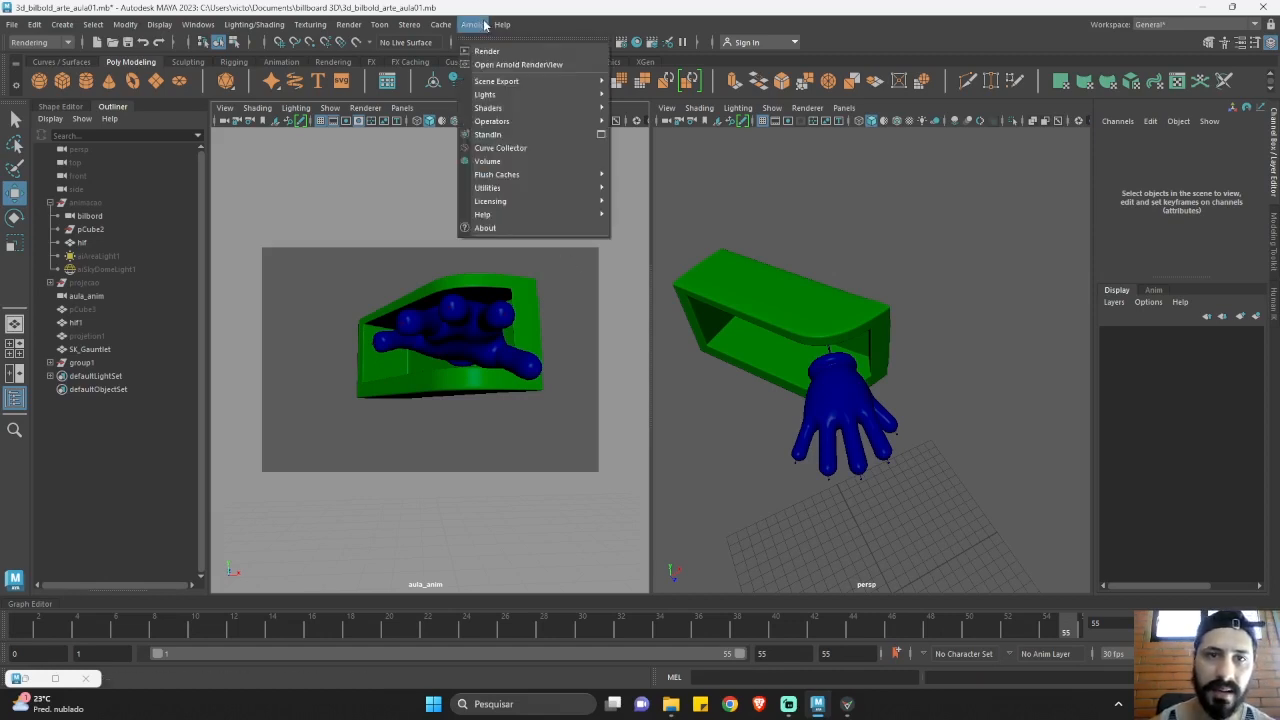
{"action": "mouse_move", "coordinate": [531, 94]}
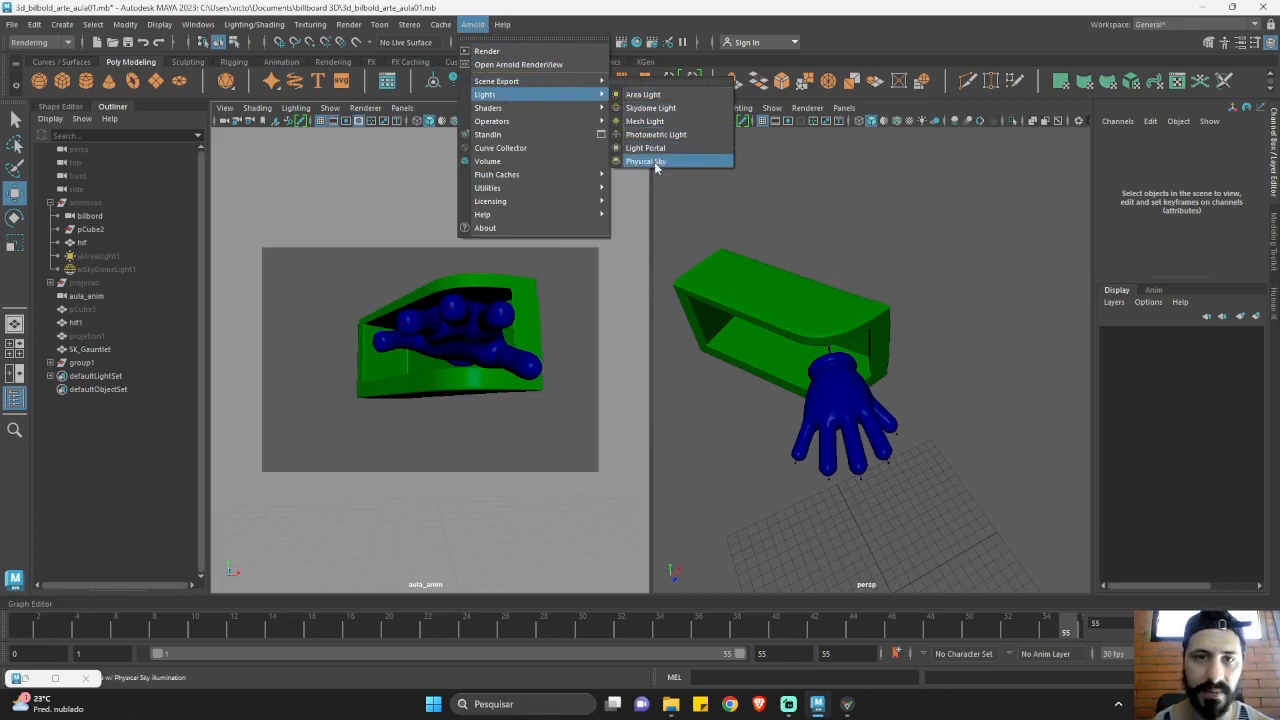
{"action": "left_click", "coordinate": [560, 342]}
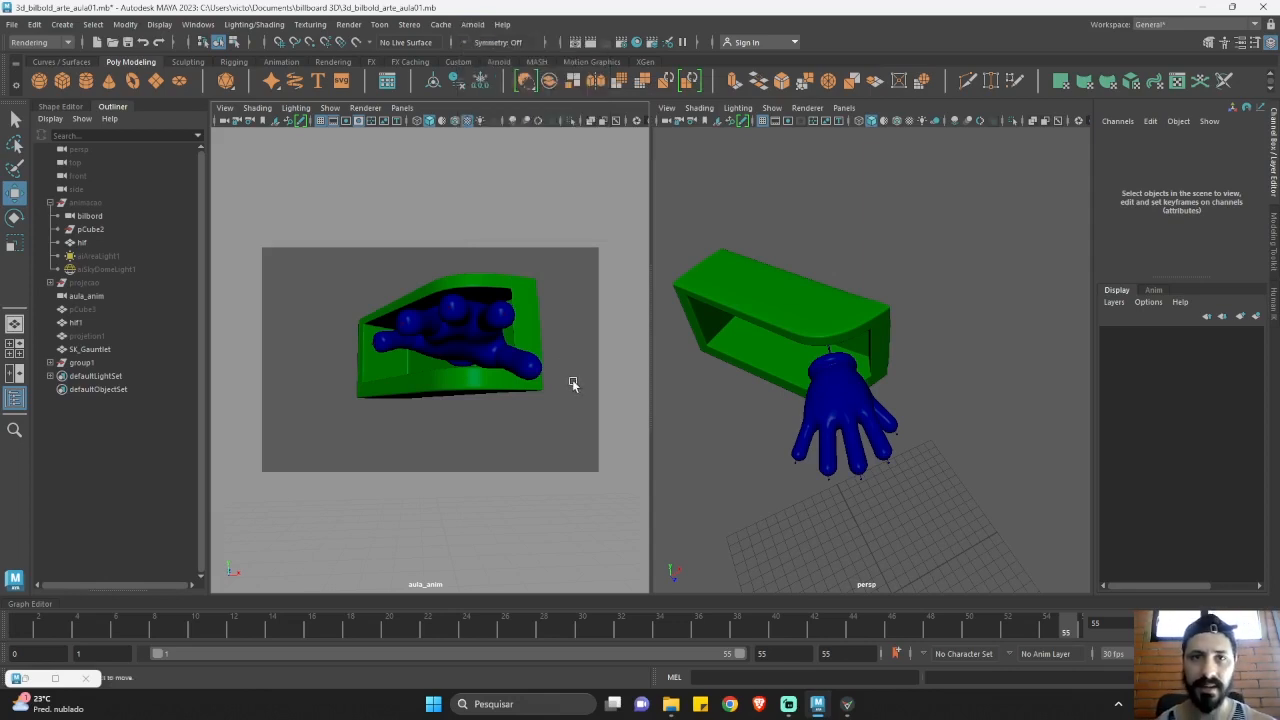
View the rendered frame maoou_0039.exr in Photoshop, close it and switch back to Maya.
{"action": "left_click", "coordinate": [670, 704]}
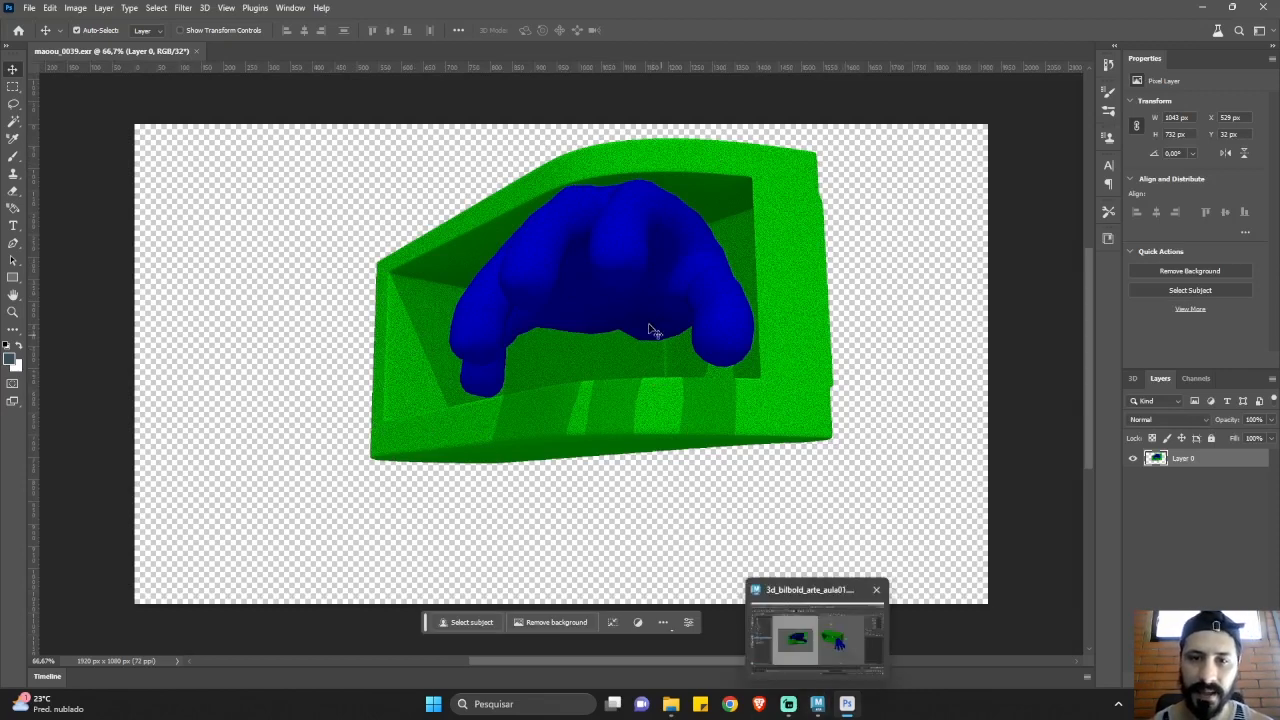
{"action": "left_click", "coordinate": [1273, 8]}
{"action": "left_click", "coordinate": [817, 704]}
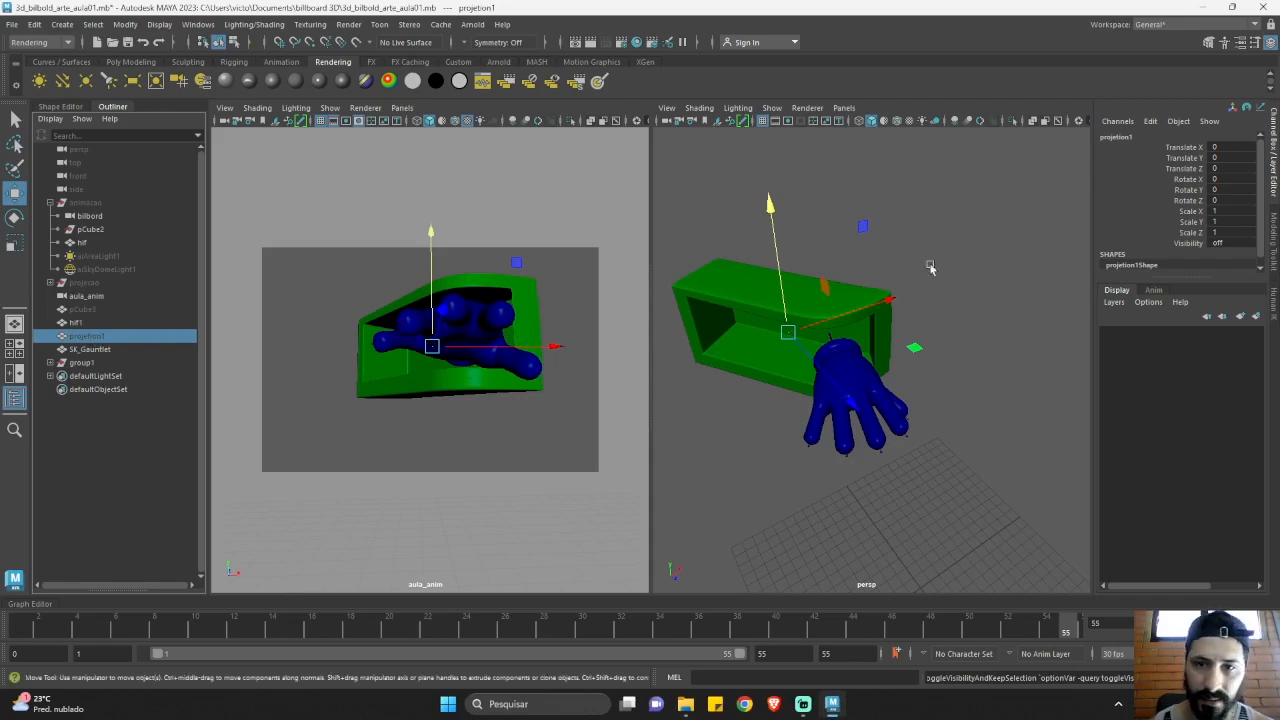
Hide the hif1 billboard mesh, the SK_Gauntlet glove and its Root joint chain.
{"action": "left_click_drag", "start_coordinate": [928, 262], "coordinate": [799, 403]}
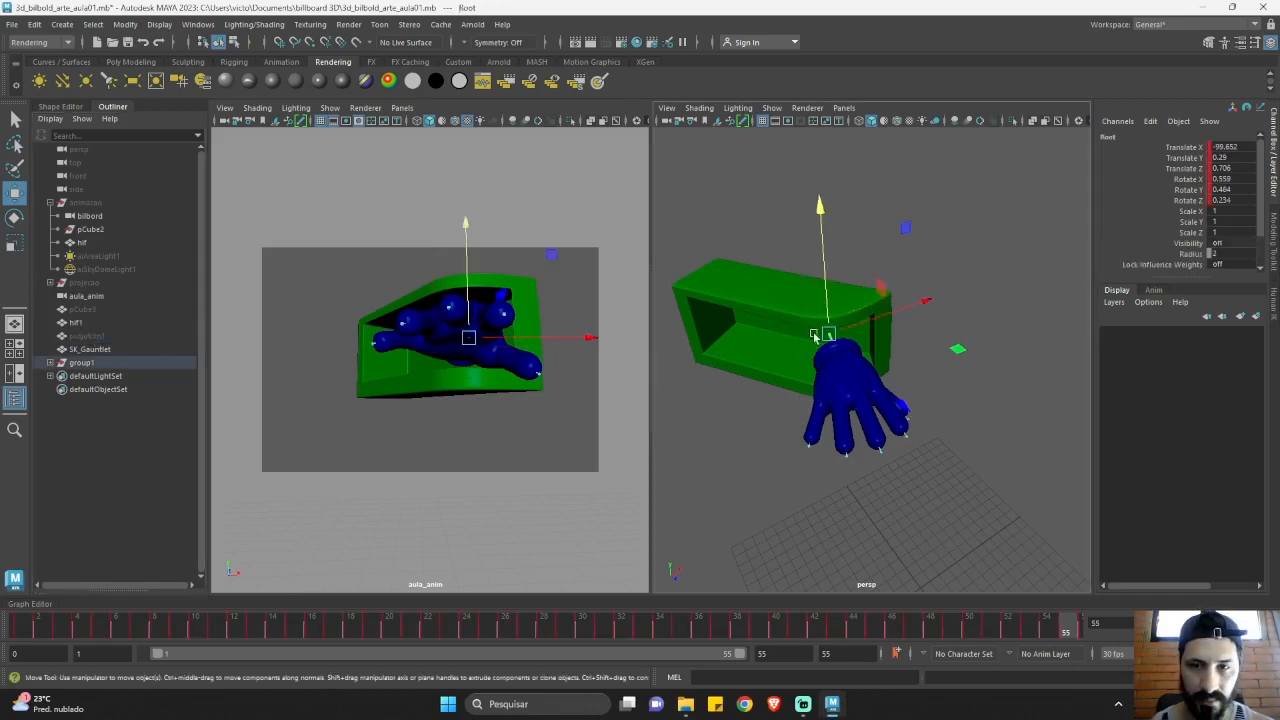
{"action": "left_click", "coordinate": [798, 302]}
{"action": "key", "text": "h"}
{"action": "left_click", "coordinate": [834, 369]}
{"action": "key", "text": "h"}
{"action": "left_click", "coordinate": [834, 369]}
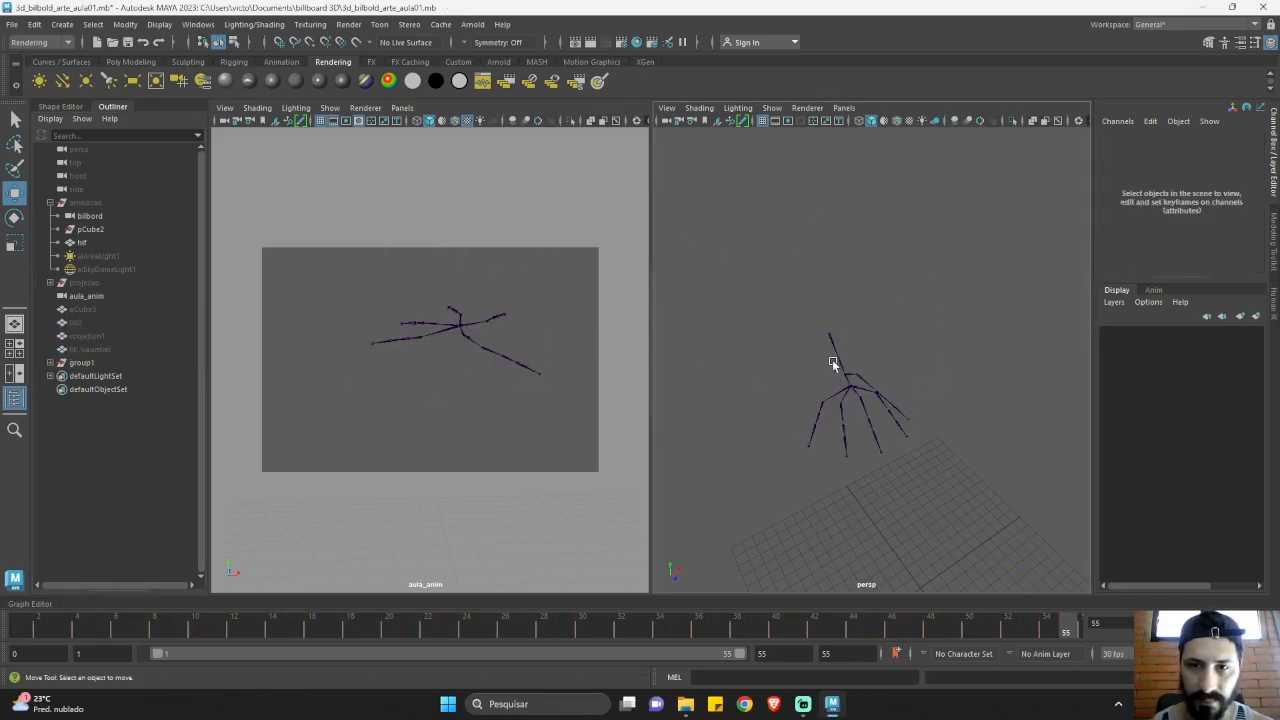
{"action": "left_click", "coordinate": [829, 337]}
{"action": "key", "text": "h"}
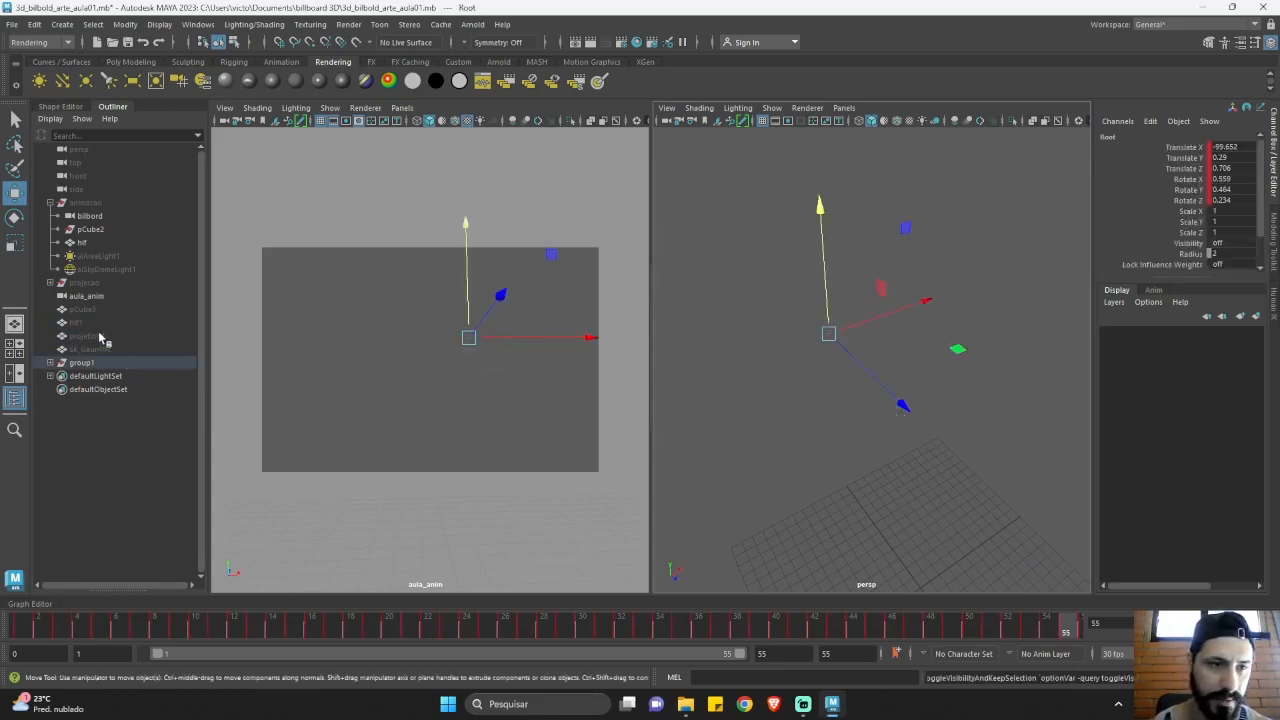
Show the projetion1 surface, compare it briefly with the hif1 mesh, and leave only projetion1 visible and selected.
{"action": "left_click", "coordinate": [104, 337]}
{"action": "key", "text": "shift+h"}
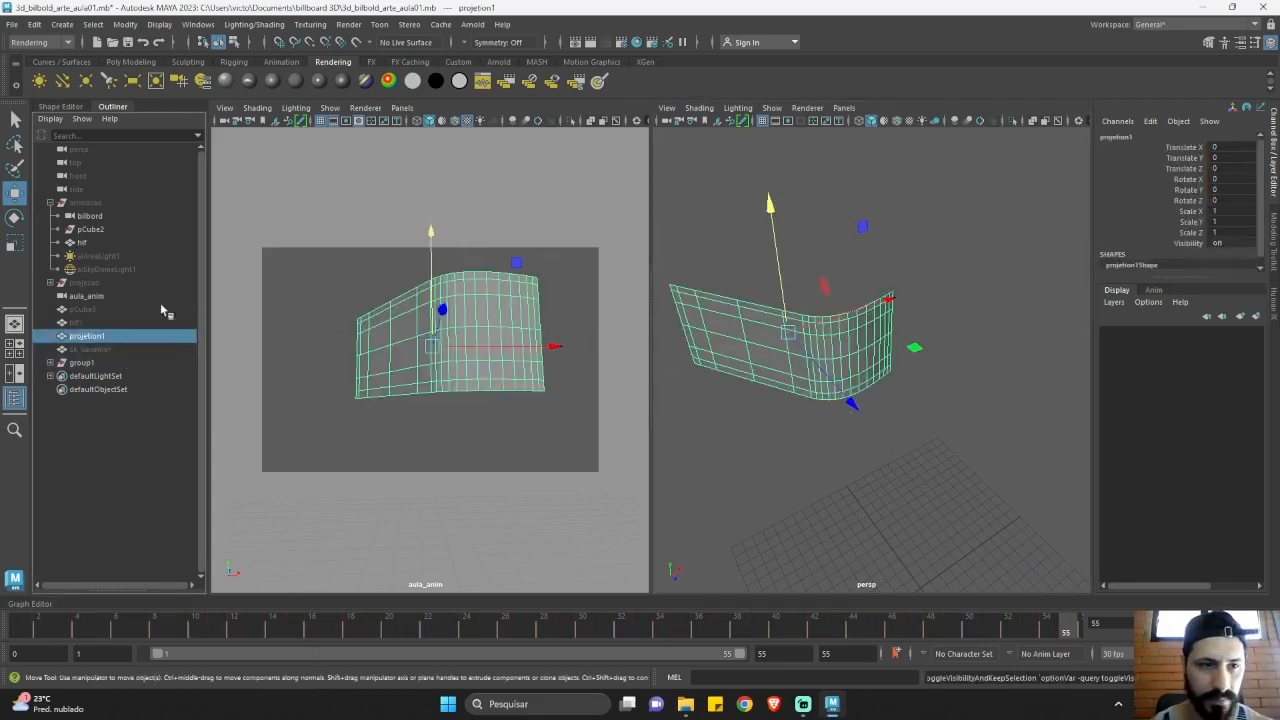
{"action": "left_click", "coordinate": [101, 323]}
{"action": "key", "text": "shift+h"}
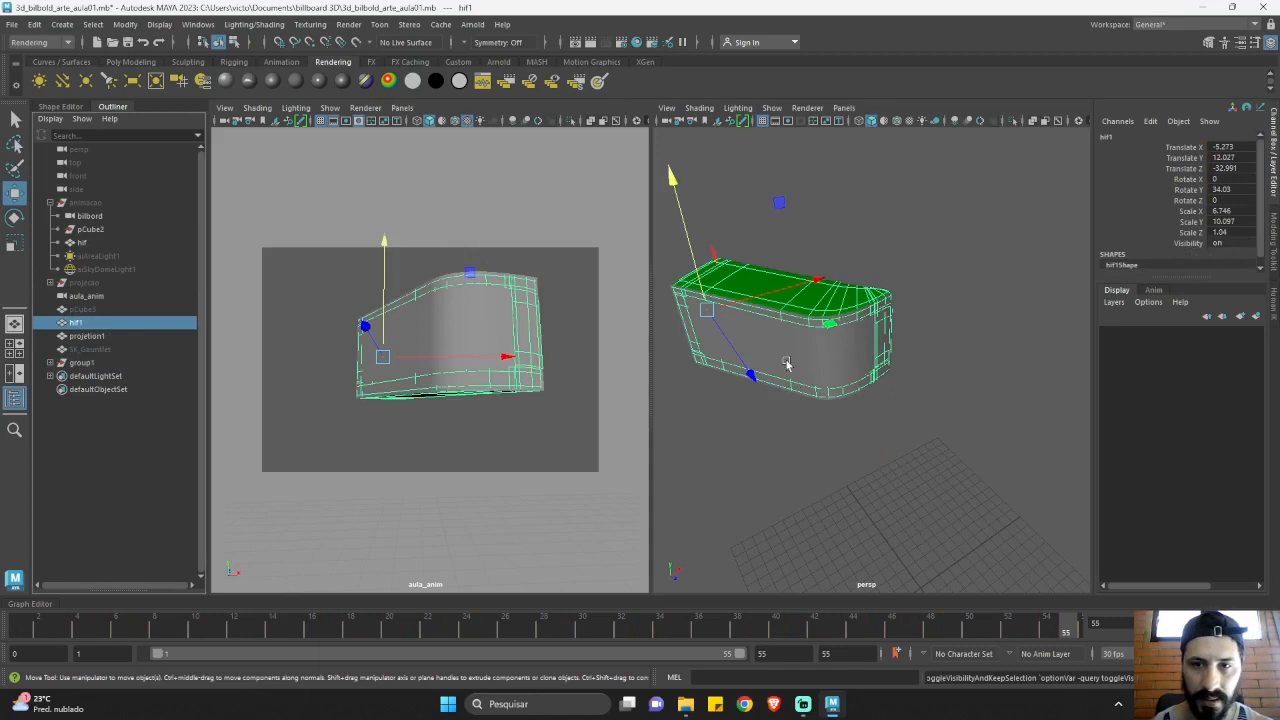
{"action": "key", "text": "ctrl+h"}
{"action": "left_click", "coordinate": [840, 347]}
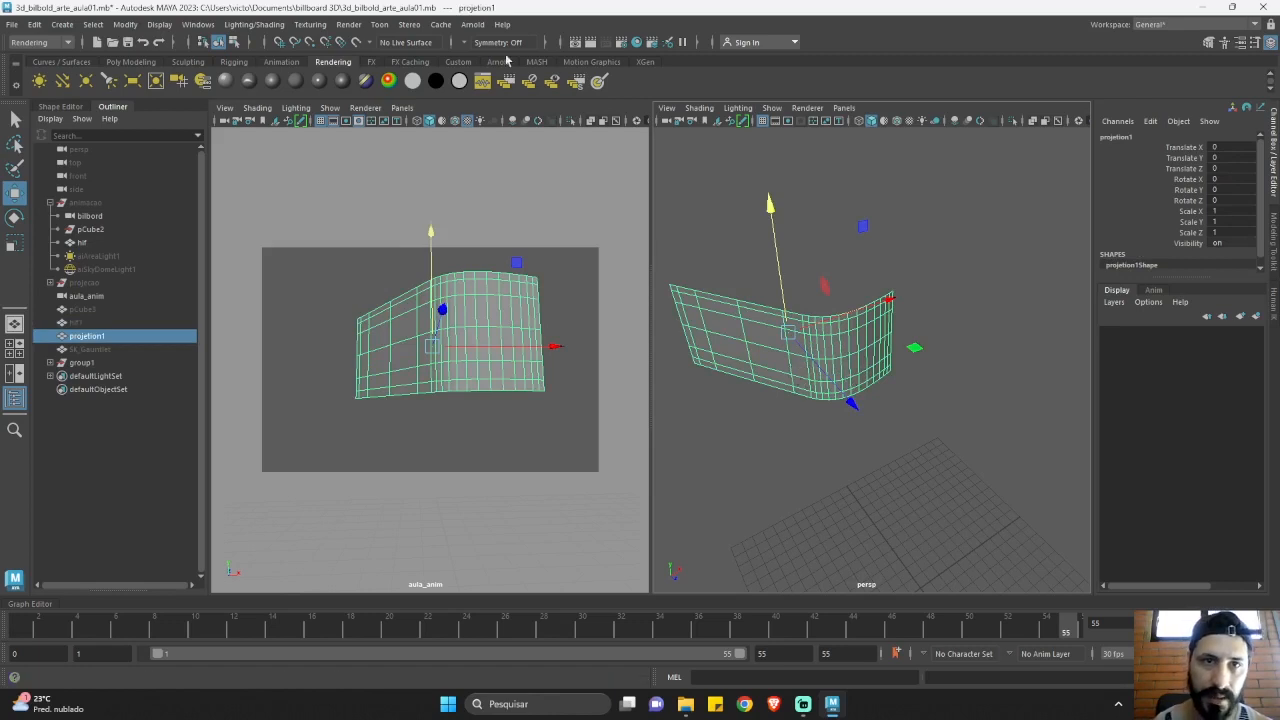
Switch to the Modeling menu set and delete the UVs of the projetion1 surface.
{"action": "left_click", "coordinate": [40, 42]}
{"action": "left_click", "coordinate": [40, 56]}
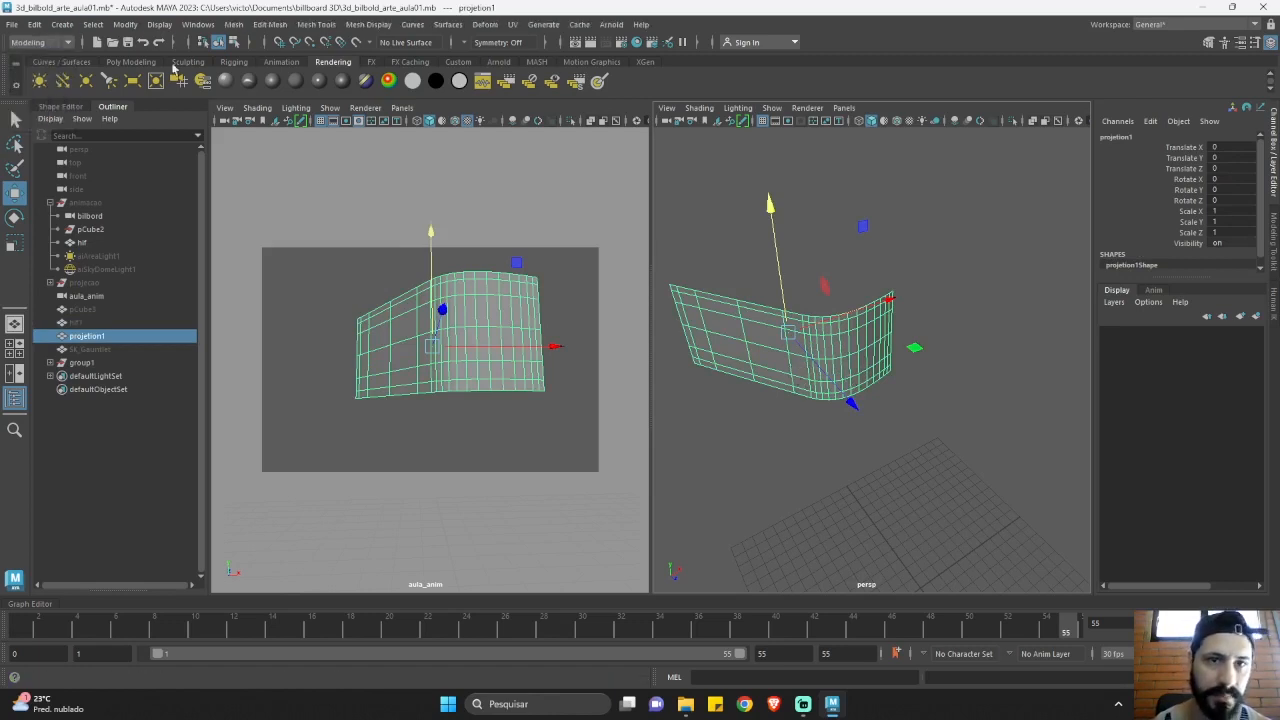
{"action": "left_click", "coordinate": [512, 24]}
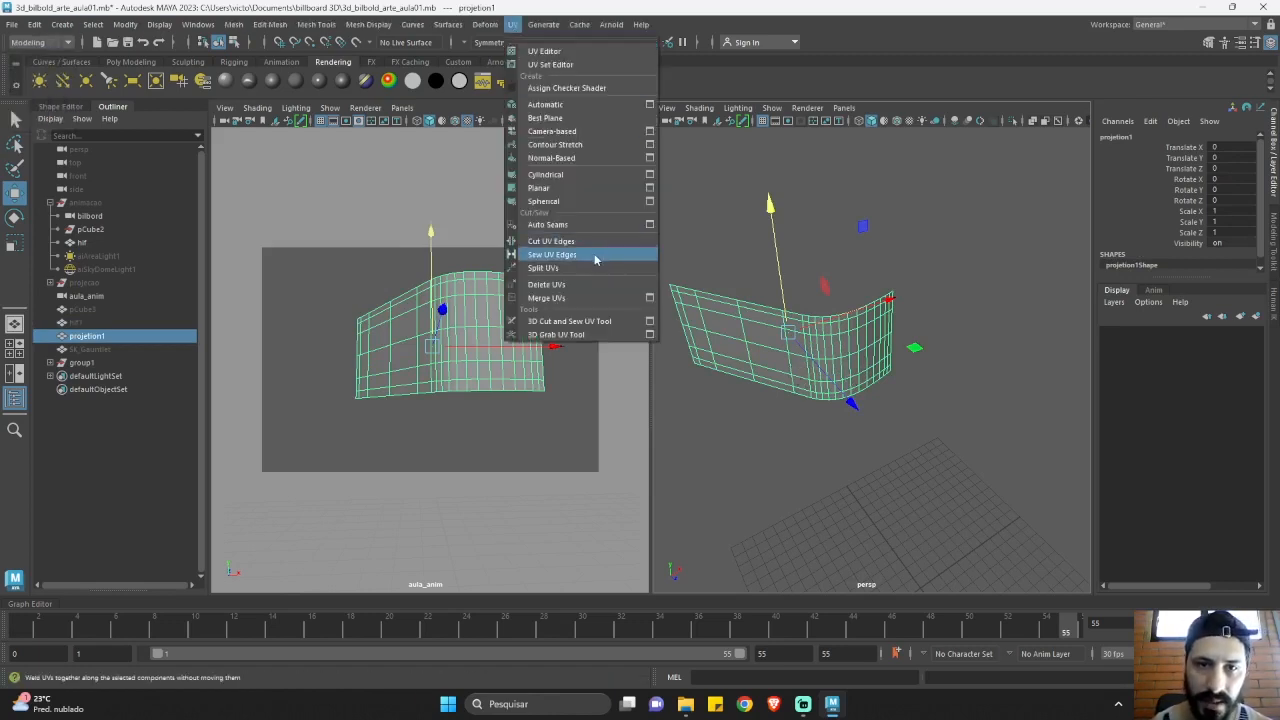
{"action": "left_click", "coordinate": [545, 285]}
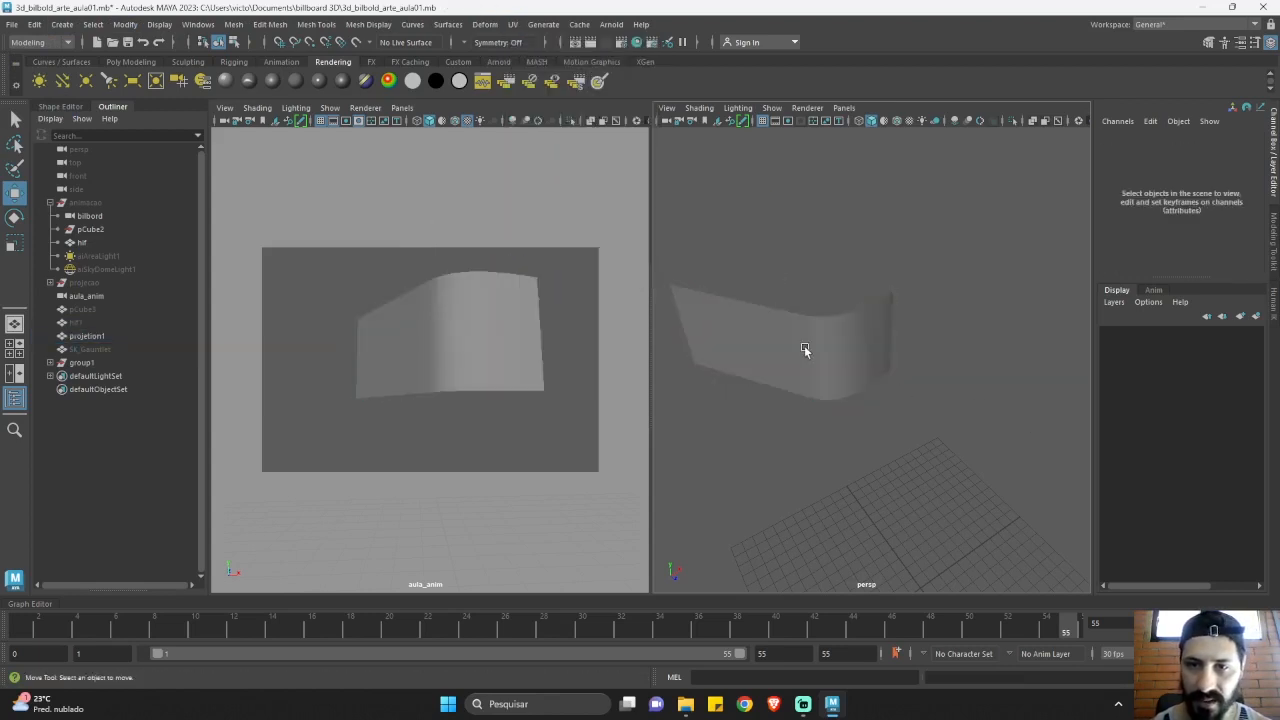
Duplicate the aula_anim camera and set a keyframe on the copy at frame 1.
{"action": "left_click", "coordinate": [805, 349]}
{"action": "left_click_drag", "start_coordinate": [914, 443], "coordinate": [857, 414], "text": "alt"}
{"action": "left_click", "coordinate": [868, 525]}
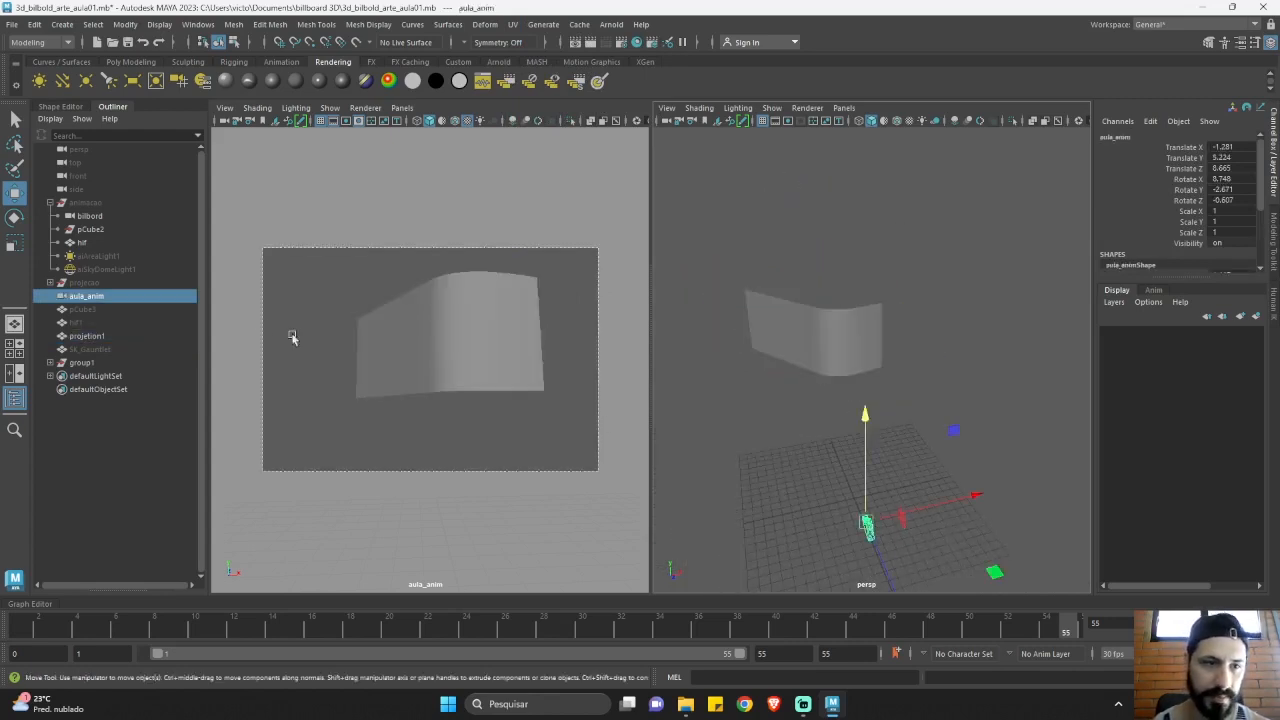
{"action": "key", "text": "ctrl+d"}
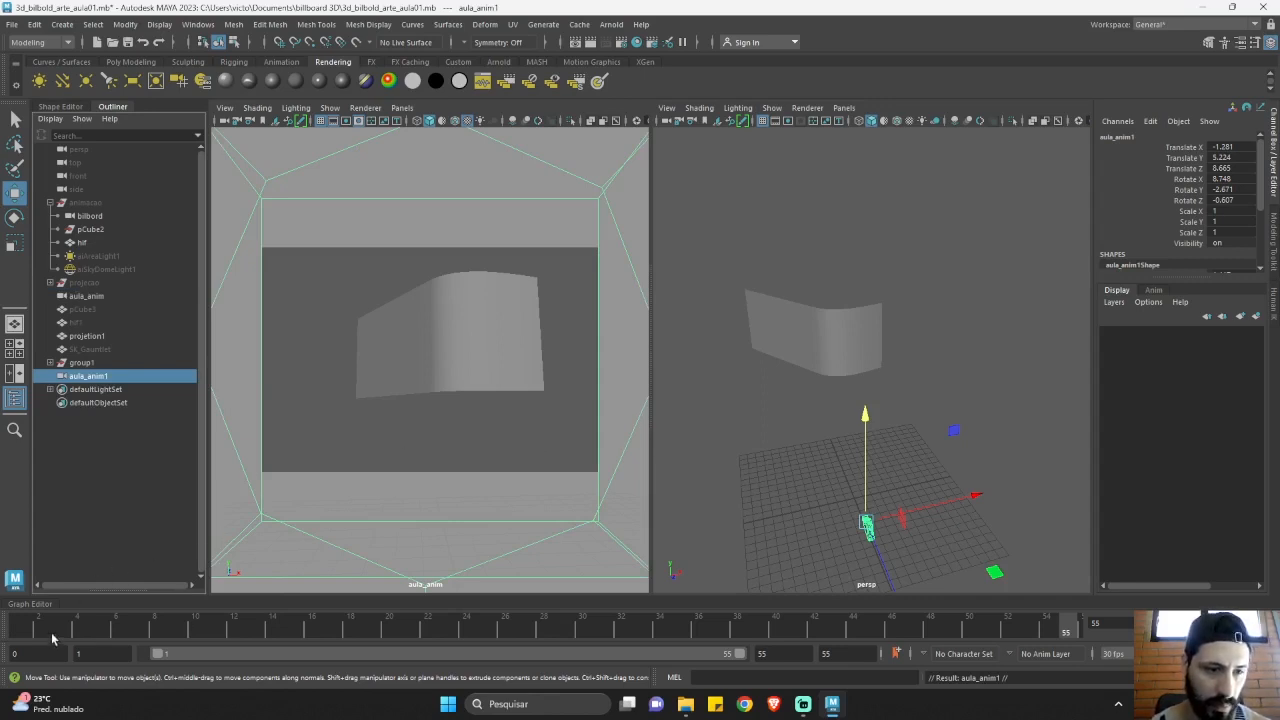
{"action": "left_click_drag", "start_coordinate": [52, 638], "coordinate": [18, 632]}
{"action": "key", "text": "s"}
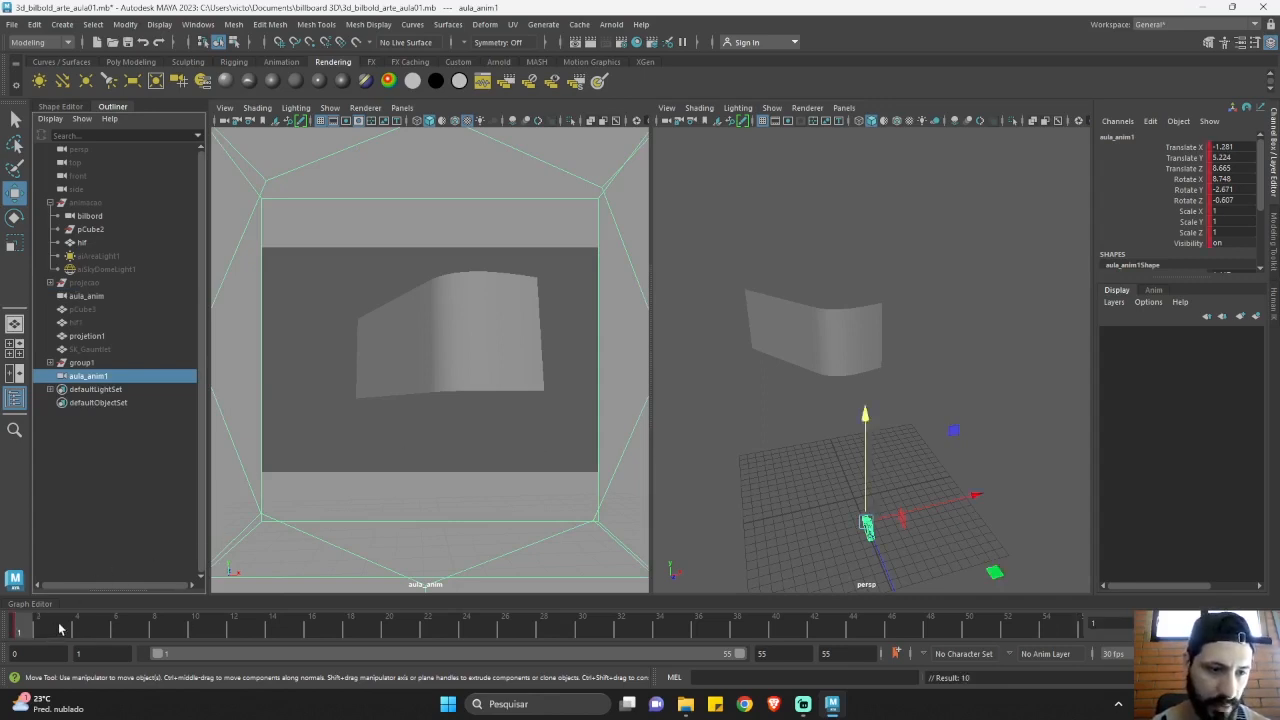
Try raising the duplicated camera along Y and undo the move.
{"action": "left_click", "coordinate": [809, 515]}
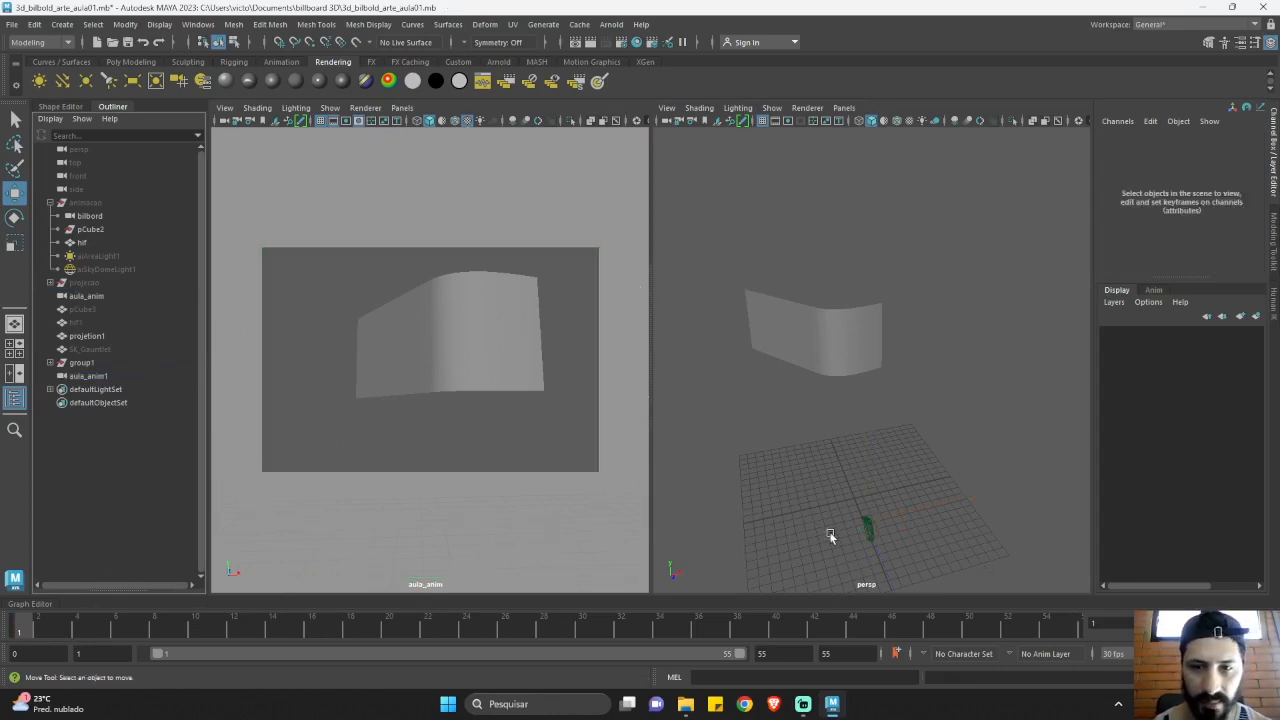
{"action": "left_click", "coordinate": [863, 521]}
{"action": "left_click_drag", "start_coordinate": [866, 474], "coordinate": [870, 457]}
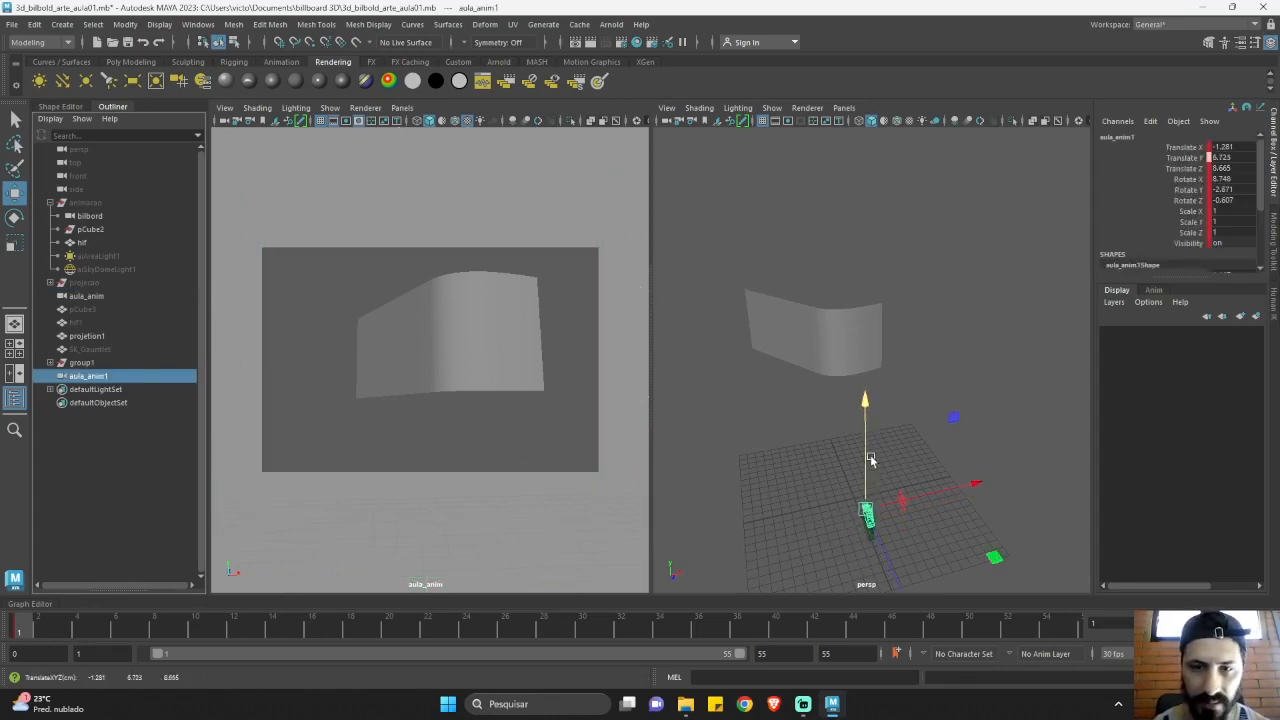
{"action": "key", "text": "ctrl+z"}
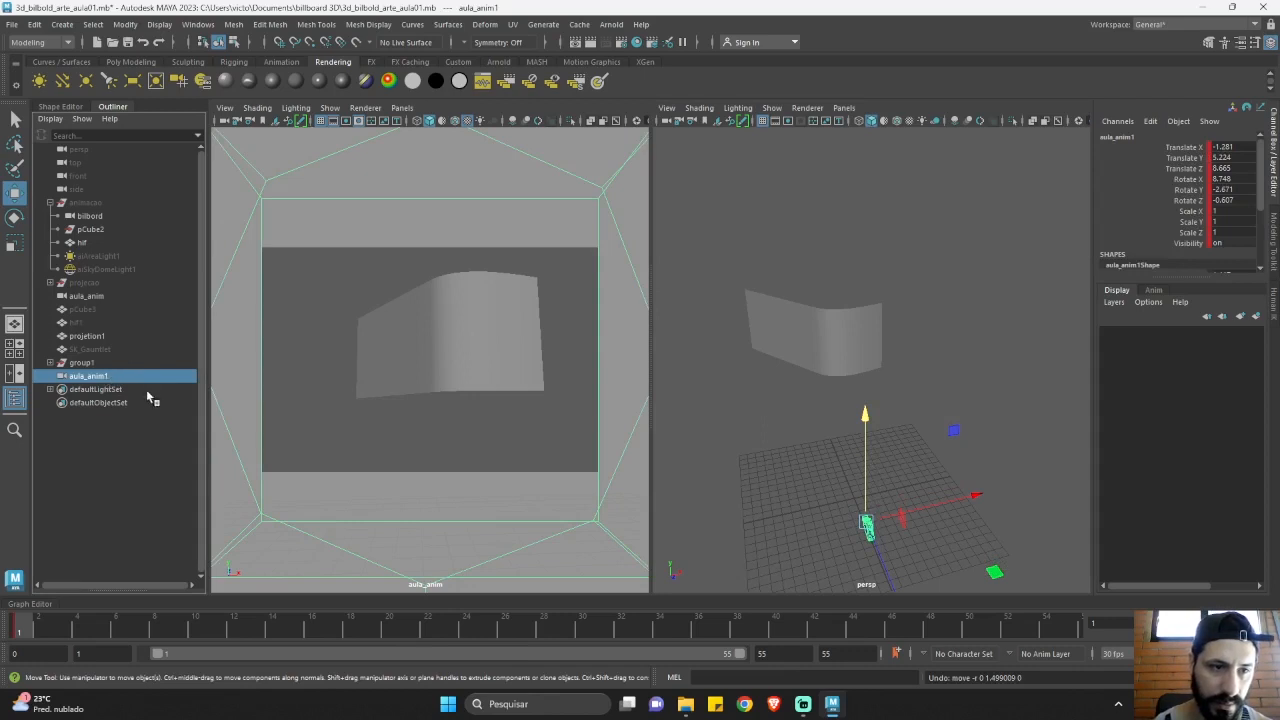
Rename the duplicated camera aula_anim1 as projet.
{"action": "double_click", "coordinate": [121, 377]}
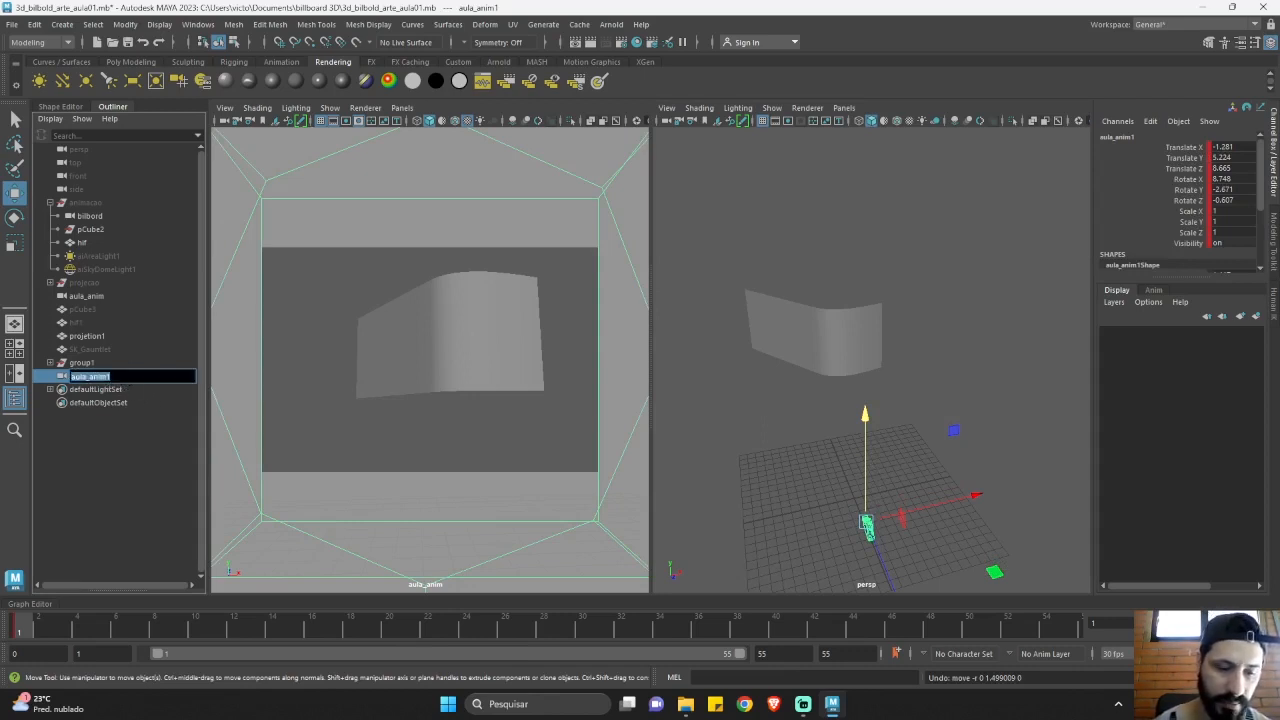
{"action": "type", "text": "pro"}
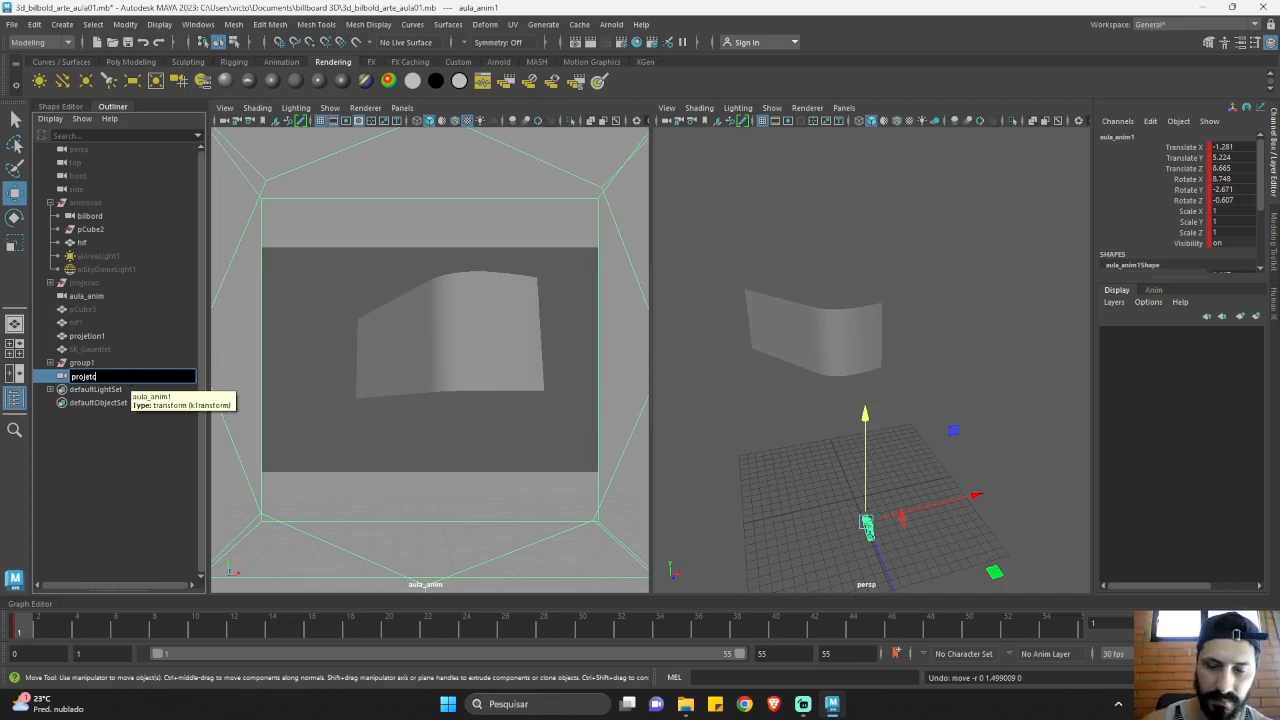
{"action": "type", "text": "jet"}
{"action": "key", "text": "Return"}
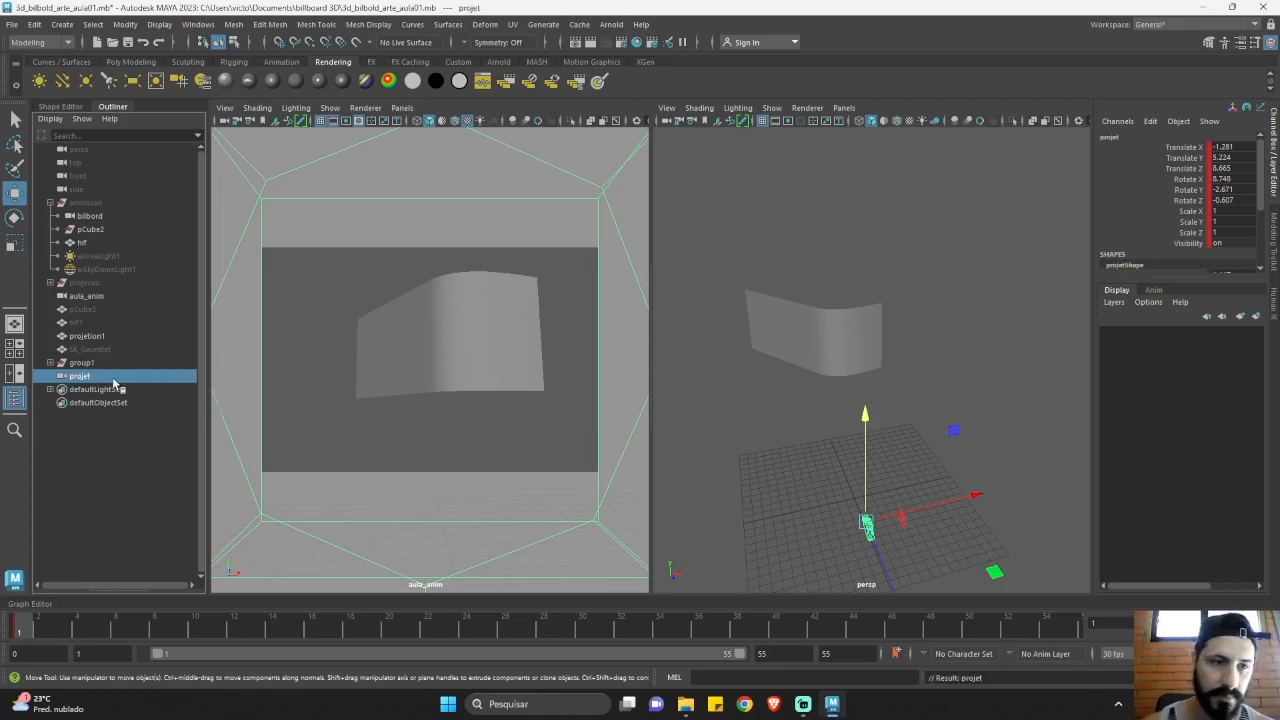
Show the scene through the projet camera in the viewport that displays aula_anim.
{"action": "left_click", "coordinate": [401, 107]}
{"action": "mouse_move", "coordinate": [449, 125]}
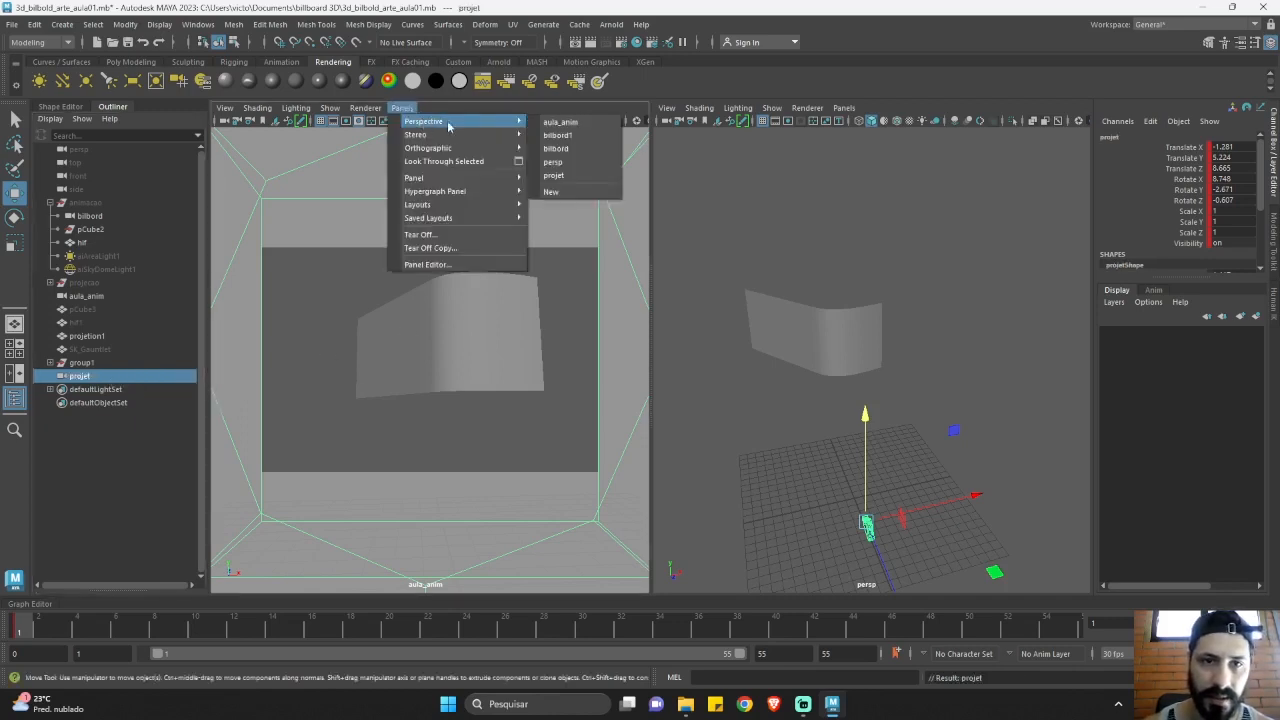
{"action": "left_click", "coordinate": [571, 176]}
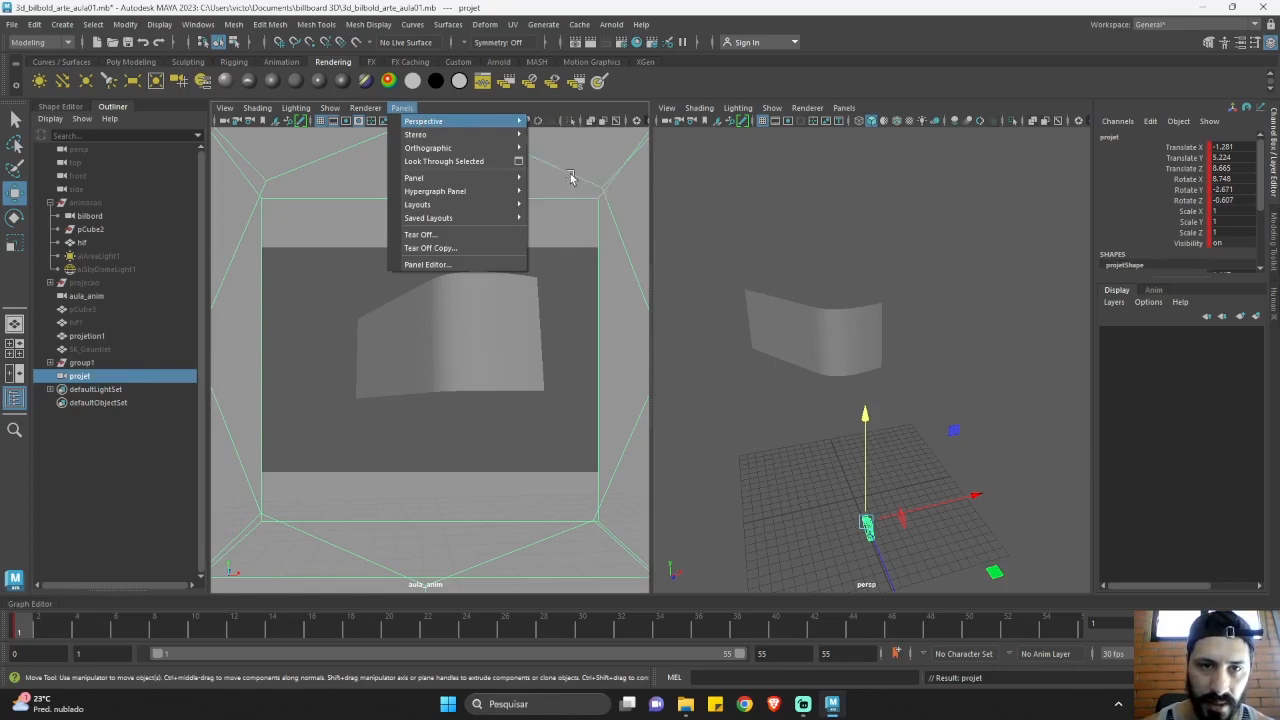
{"action": "left_click", "coordinate": [463, 300]}
{"action": "left_click", "coordinate": [538, 315]}
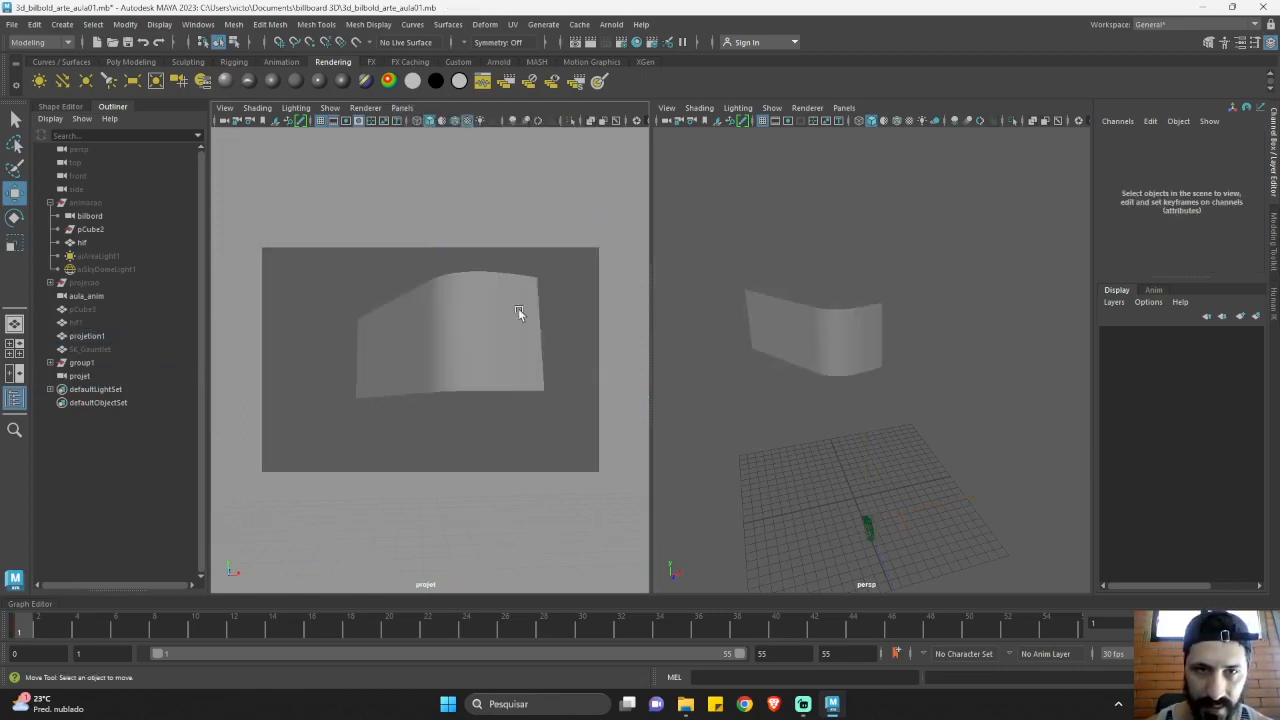
Assign a new Surface Shader to the projetion1 surface.
{"action": "left_click", "coordinate": [416, 339]}
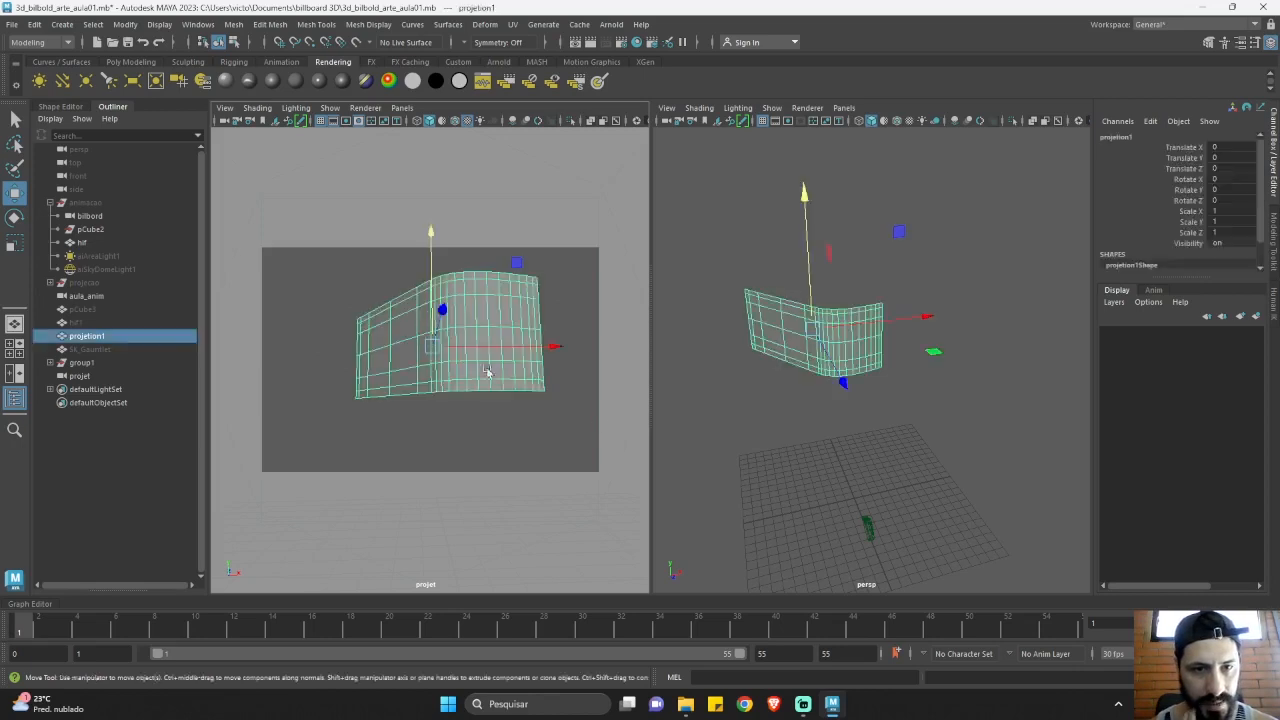
{"action": "left_click", "coordinate": [808, 366]}
{"action": "left_click", "coordinate": [814, 363]}
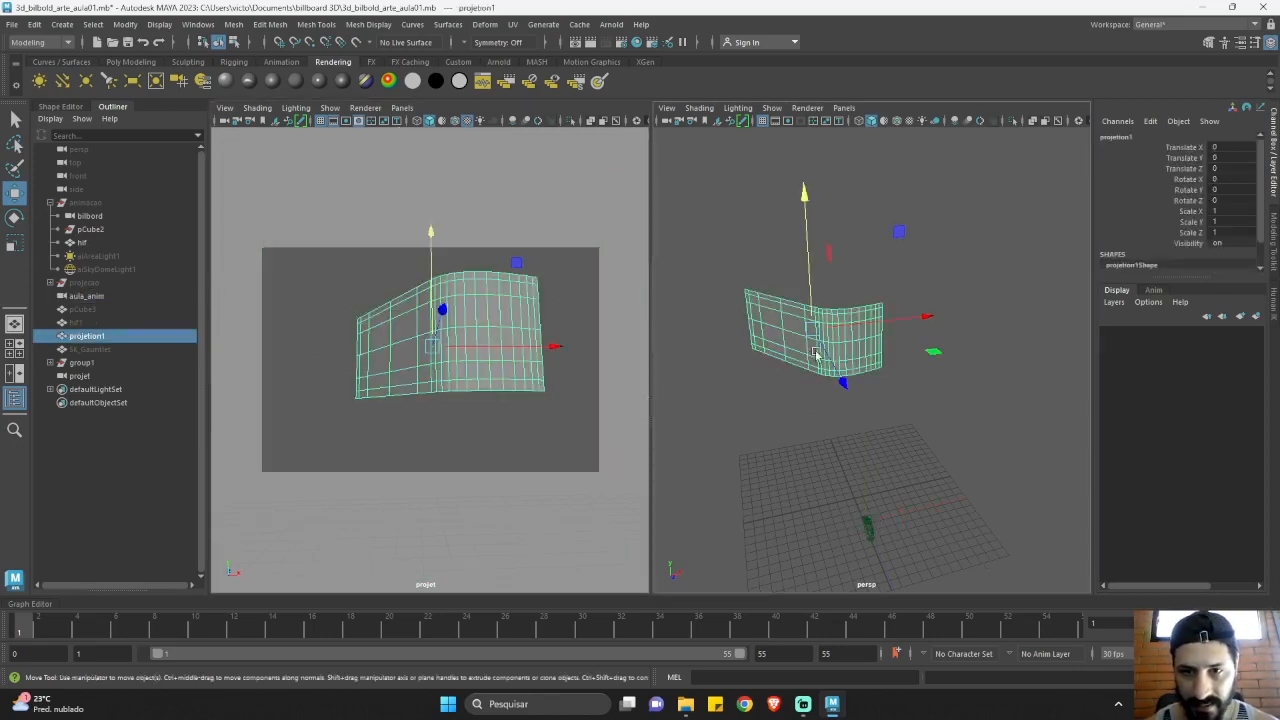
{"action": "left_click", "coordinate": [437, 82]}
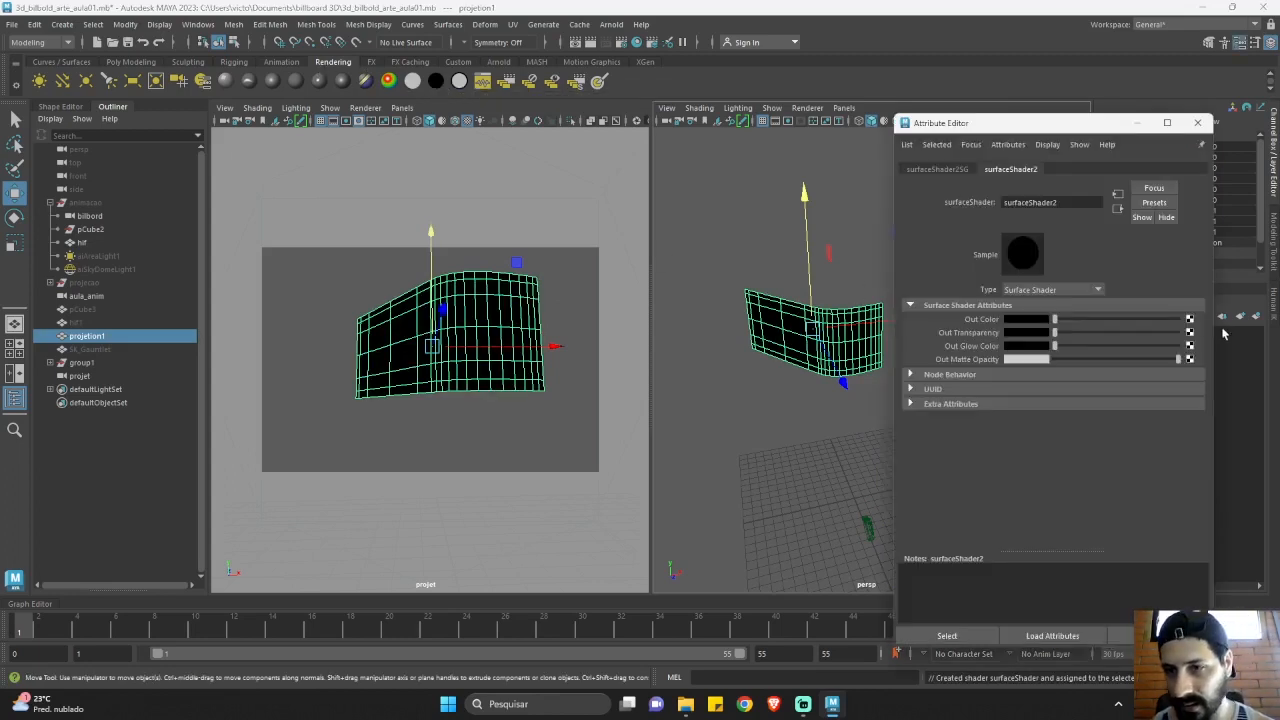
Connect a Projection node to the surface shader's Out Color.
{"action": "left_click", "coordinate": [1190, 320]}
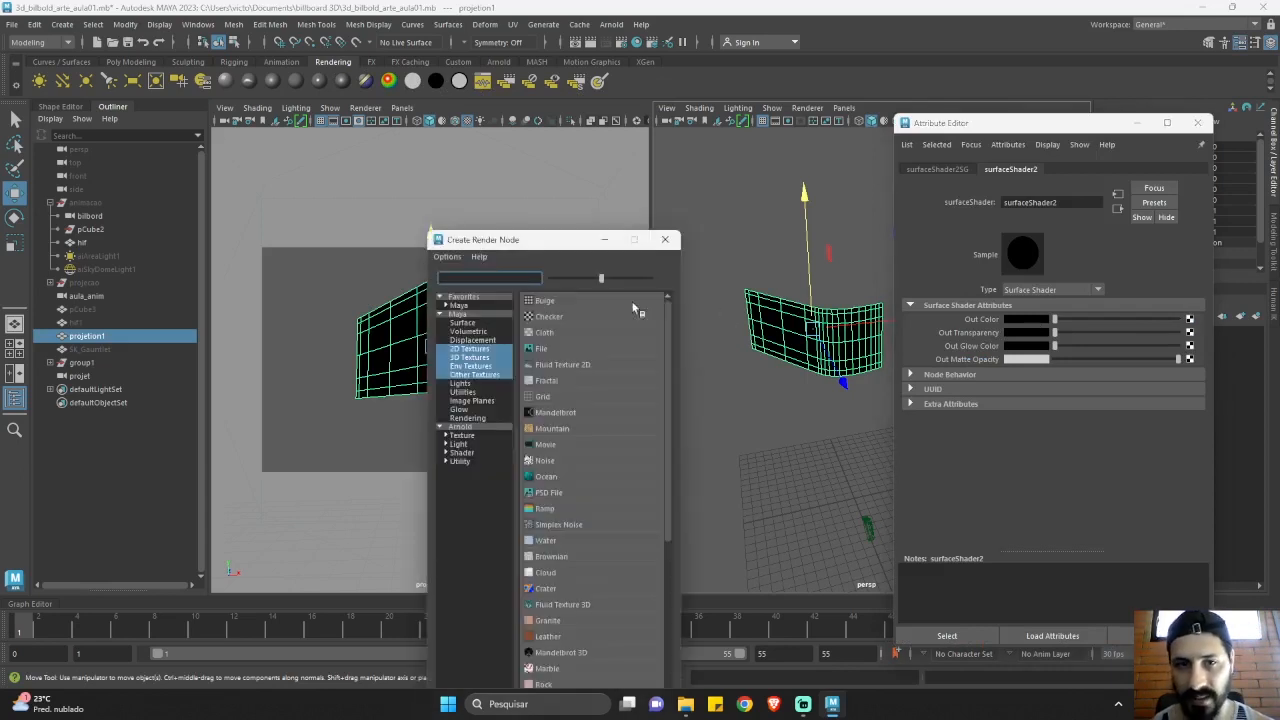
{"action": "left_click", "coordinate": [457, 314]}
{"action": "left_click", "coordinate": [473, 277]}
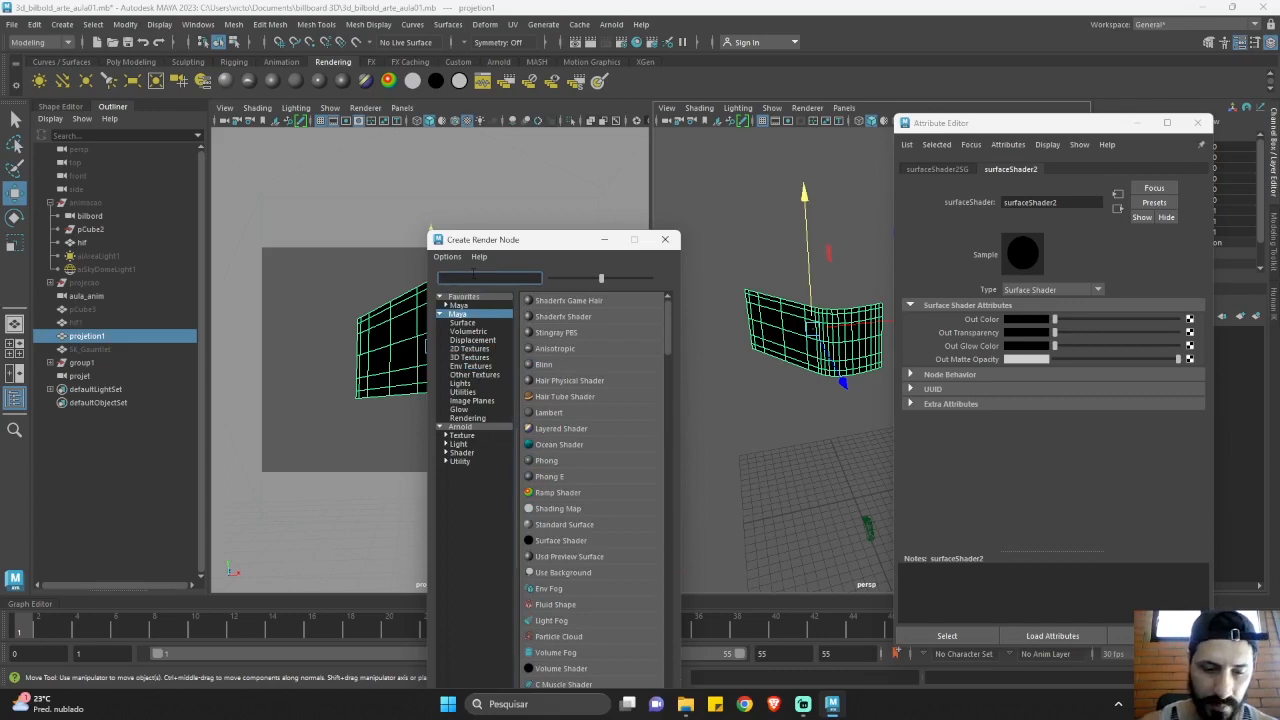
{"action": "type", "text": "proj"}
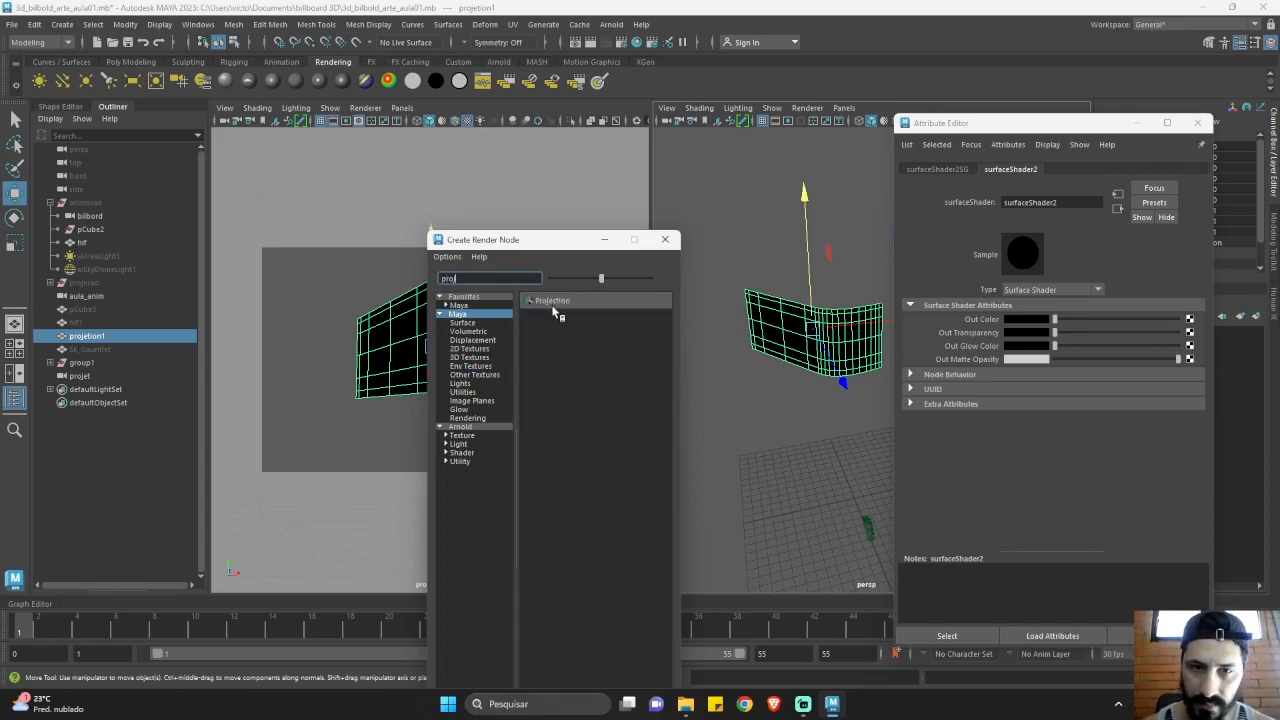
{"action": "left_click", "coordinate": [556, 313]}
{"action": "left_click", "coordinate": [553, 301]}
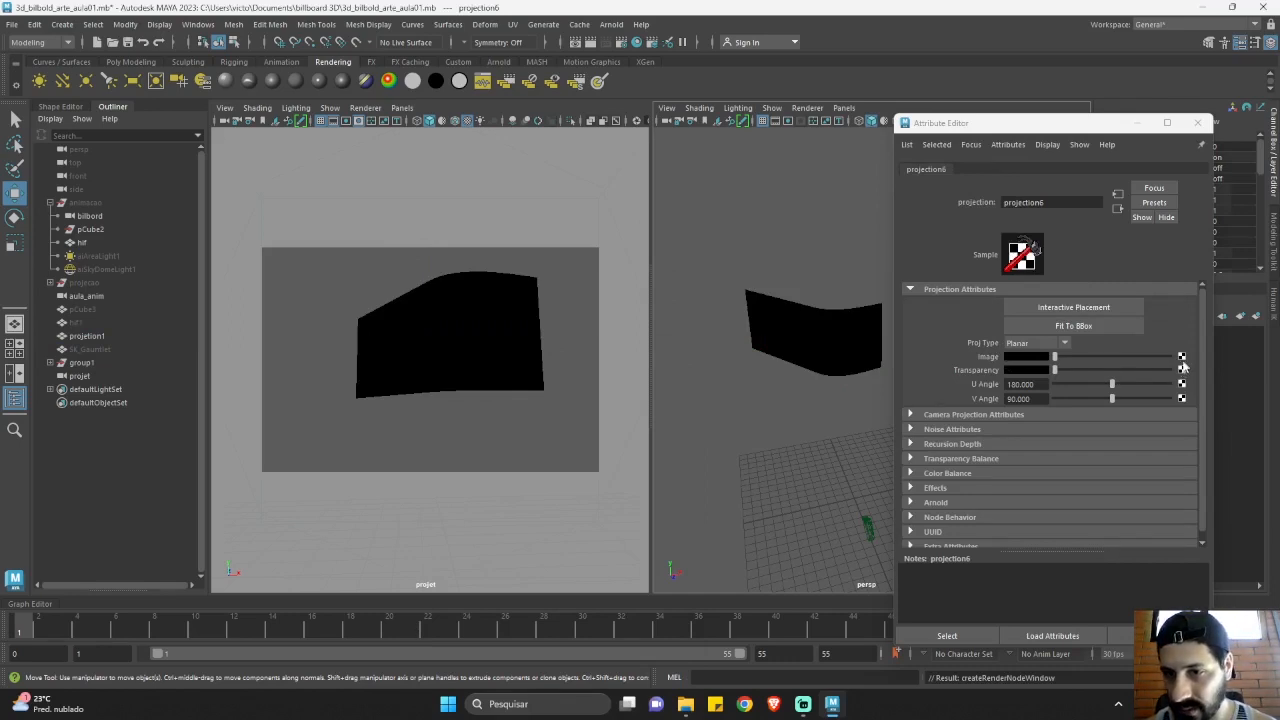
Connect a 2D File texture to the projection node's Image attribute.
{"action": "left_click", "coordinate": [1182, 358]}
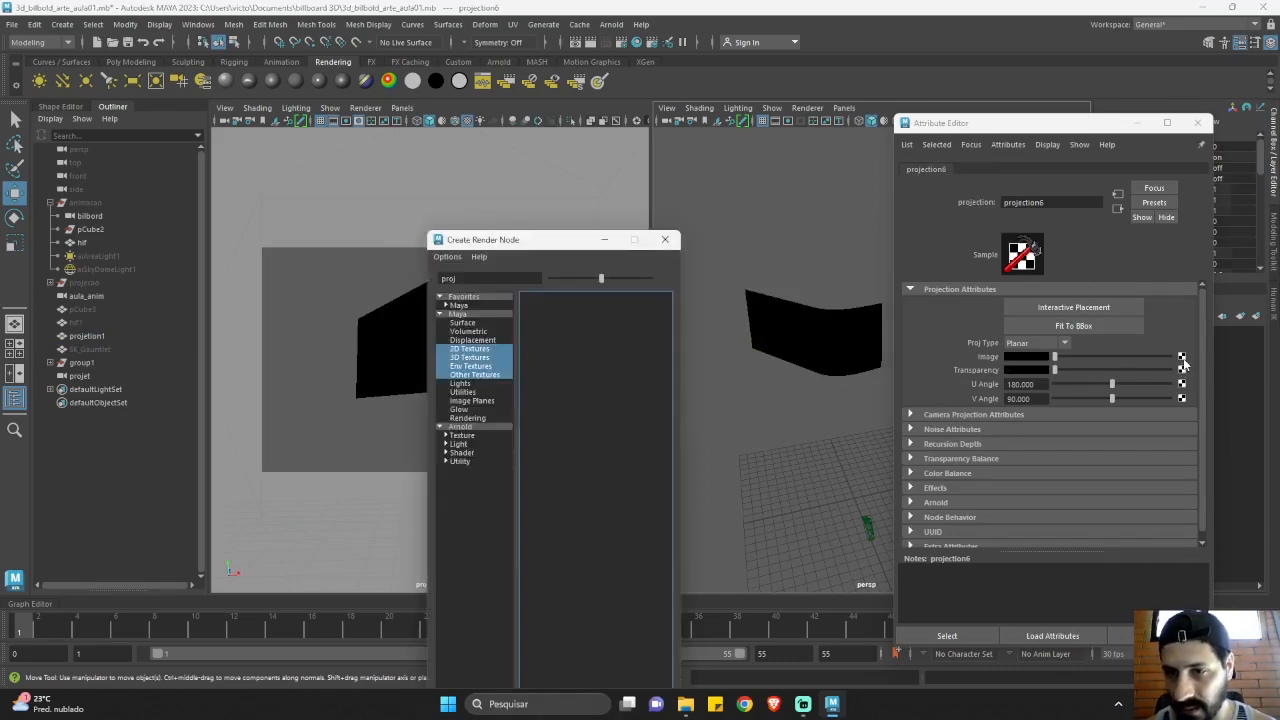
{"action": "left_click", "coordinate": [472, 349]}
{"action": "double_click", "coordinate": [478, 279]}
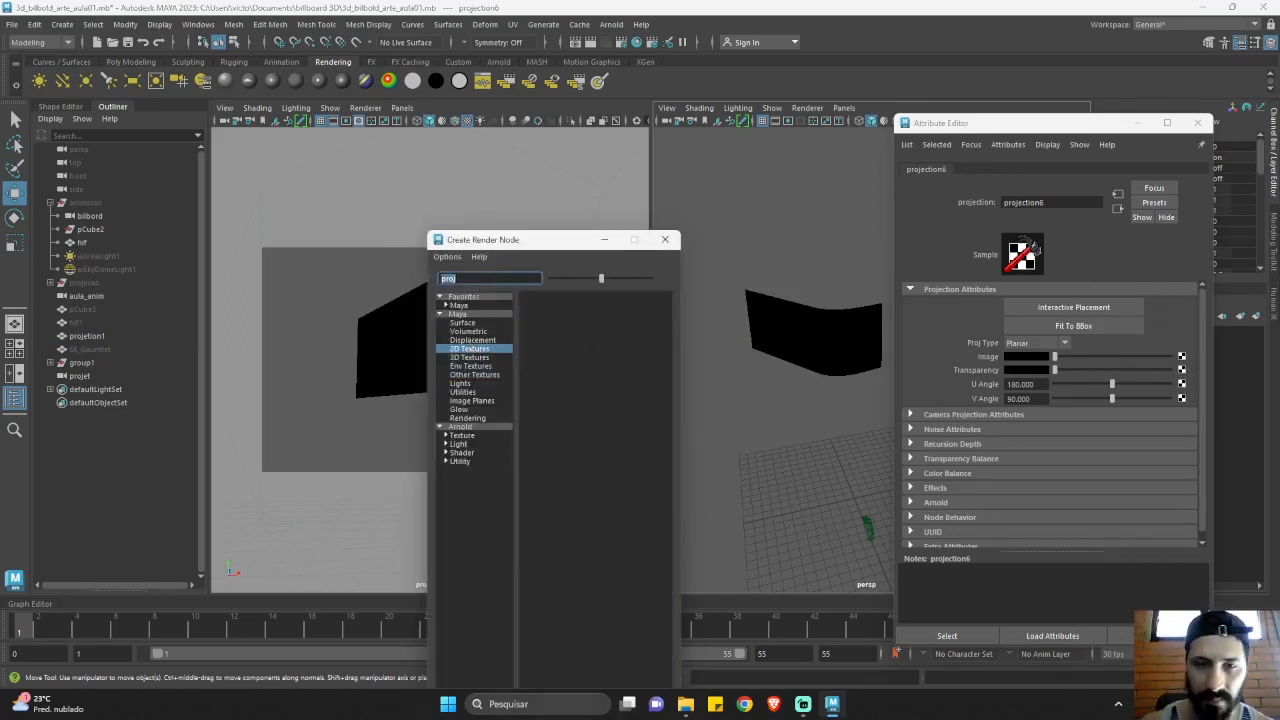
{"action": "key", "text": "BackSpace"}
{"action": "left_click", "coordinate": [543, 347]}
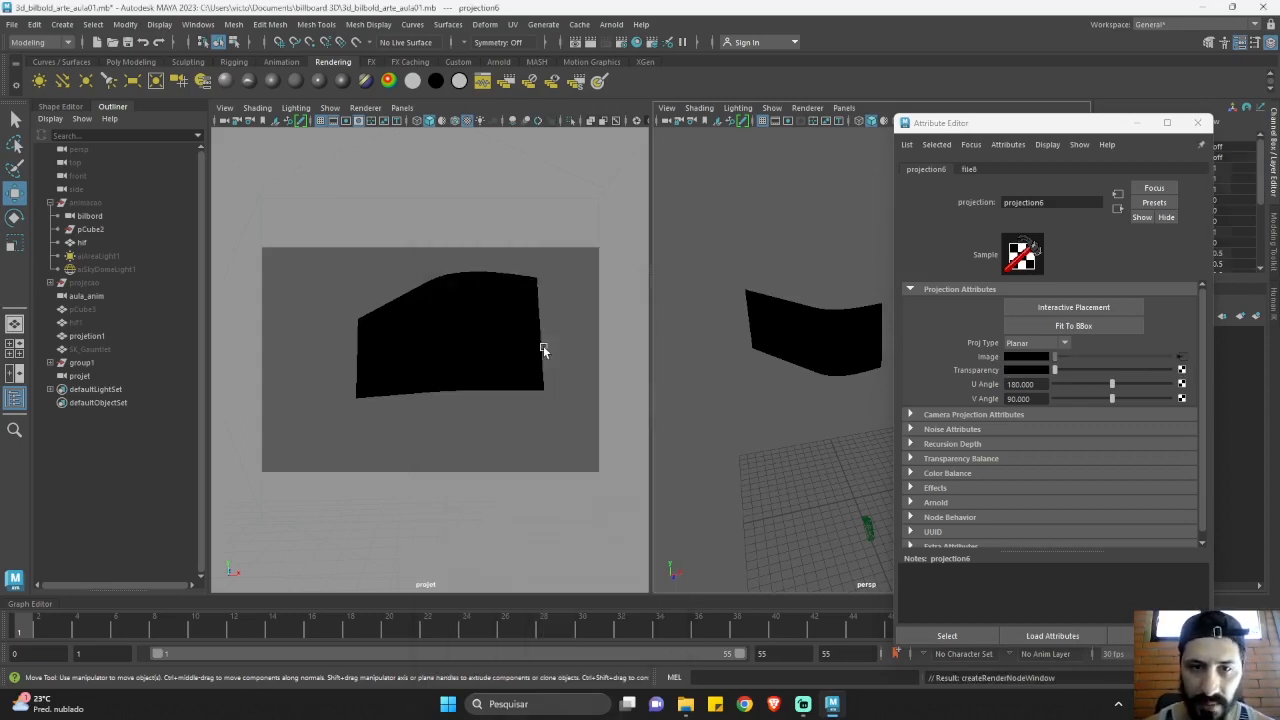
Load maoou_0001.exr from the billboard 3D render folder into the file texture and enable Use Image Sequence.
{"action": "left_click", "coordinate": [1183, 350]}
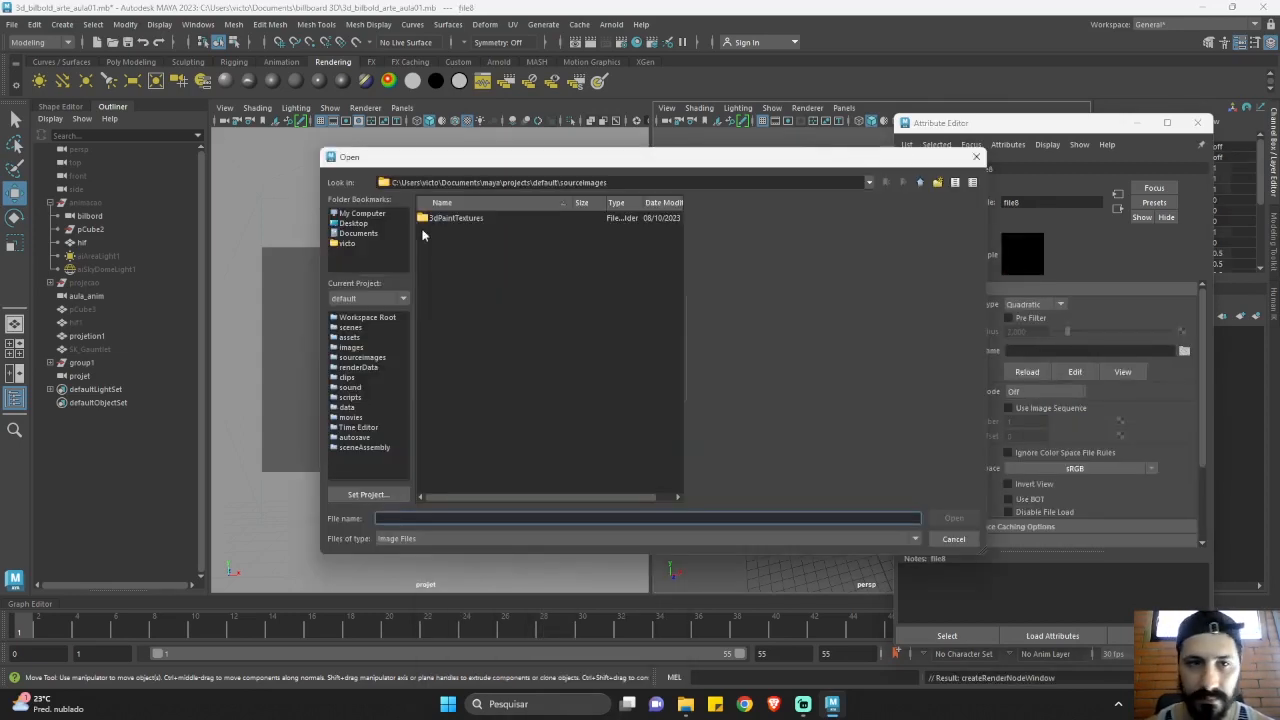
{"action": "left_click", "coordinate": [358, 233]}
{"action": "double_click", "coordinate": [443, 230]}
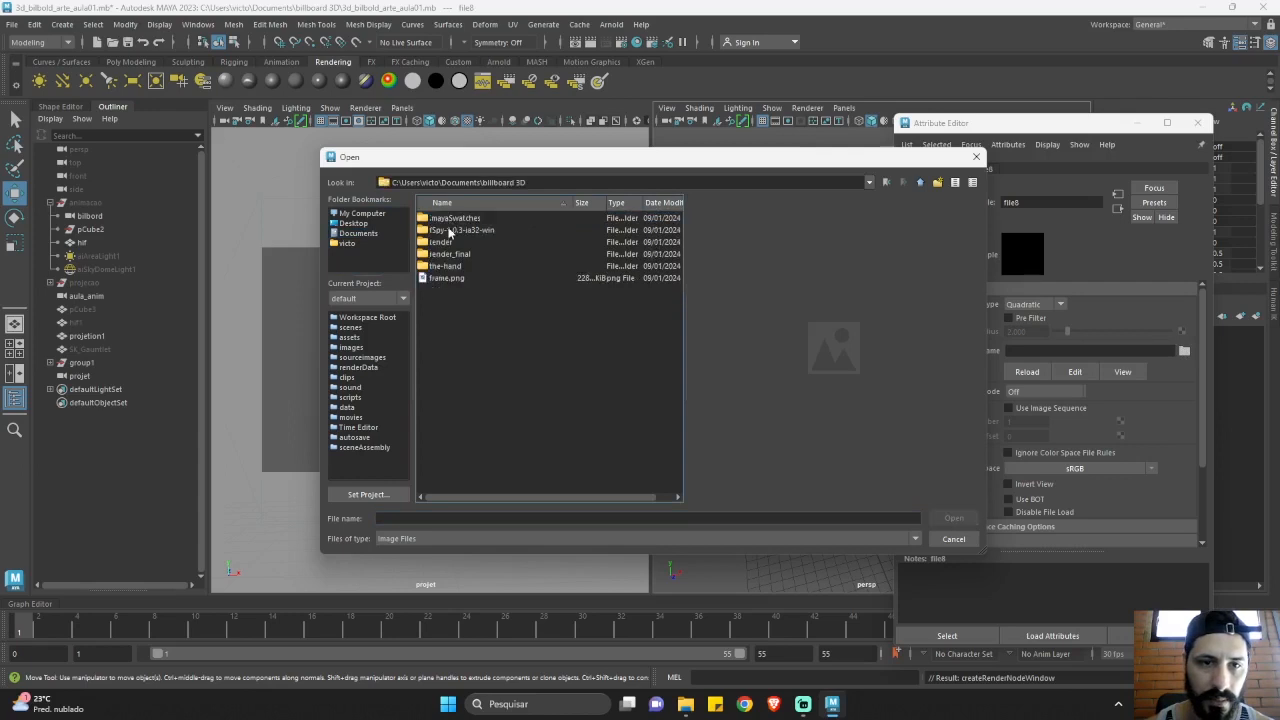
{"action": "left_click", "coordinate": [443, 242]}
{"action": "double_click", "coordinate": [443, 242]}
{"action": "left_click", "coordinate": [452, 231]}
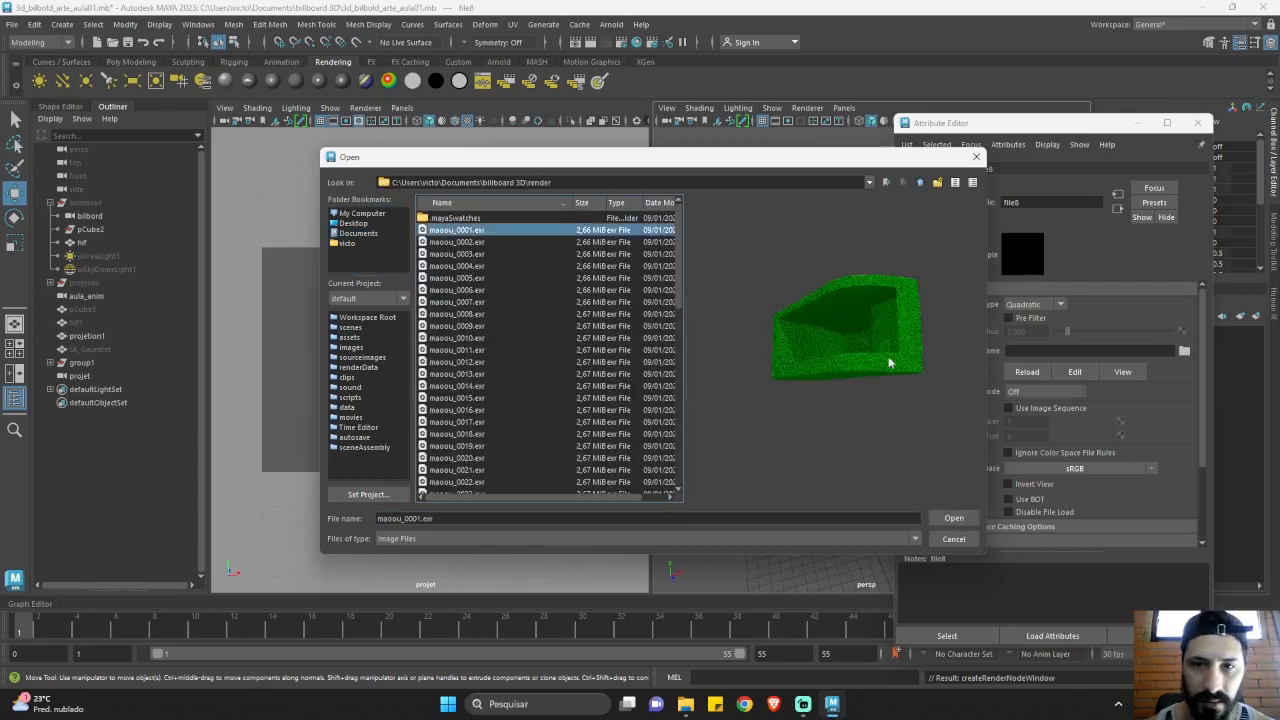
{"action": "left_click", "coordinate": [954, 518]}
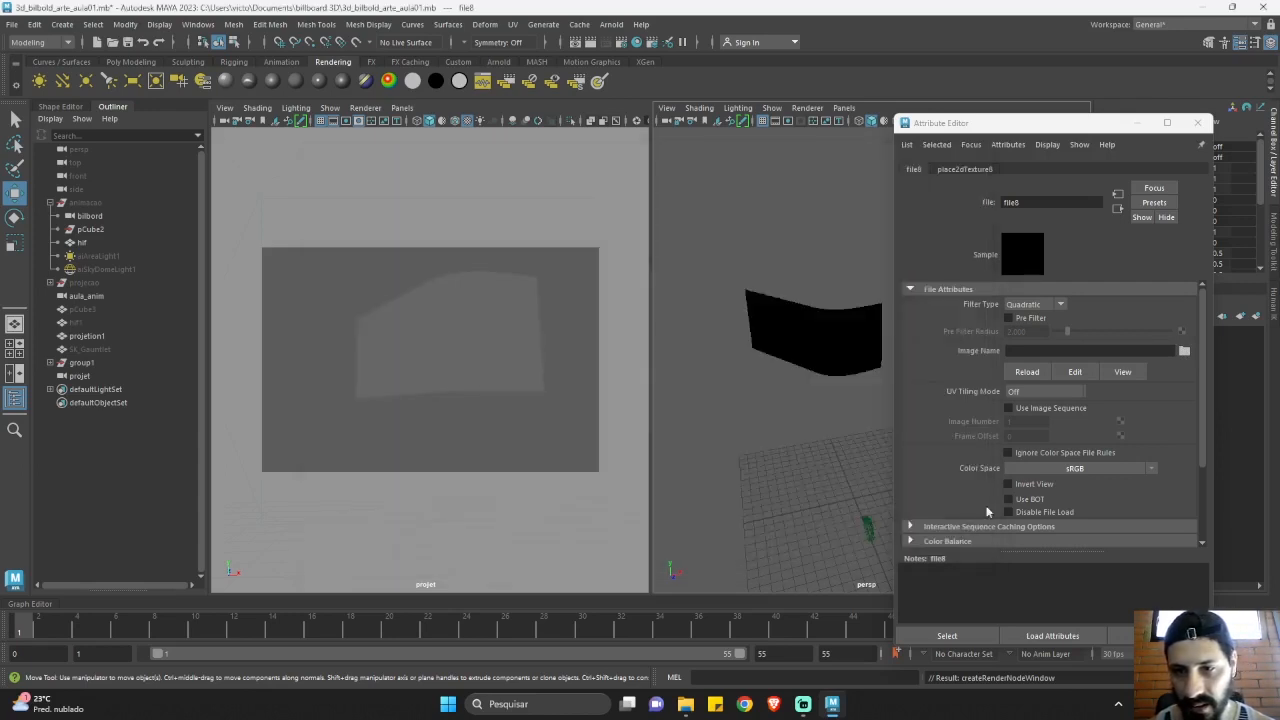
{"action": "left_click", "coordinate": [1024, 410]}
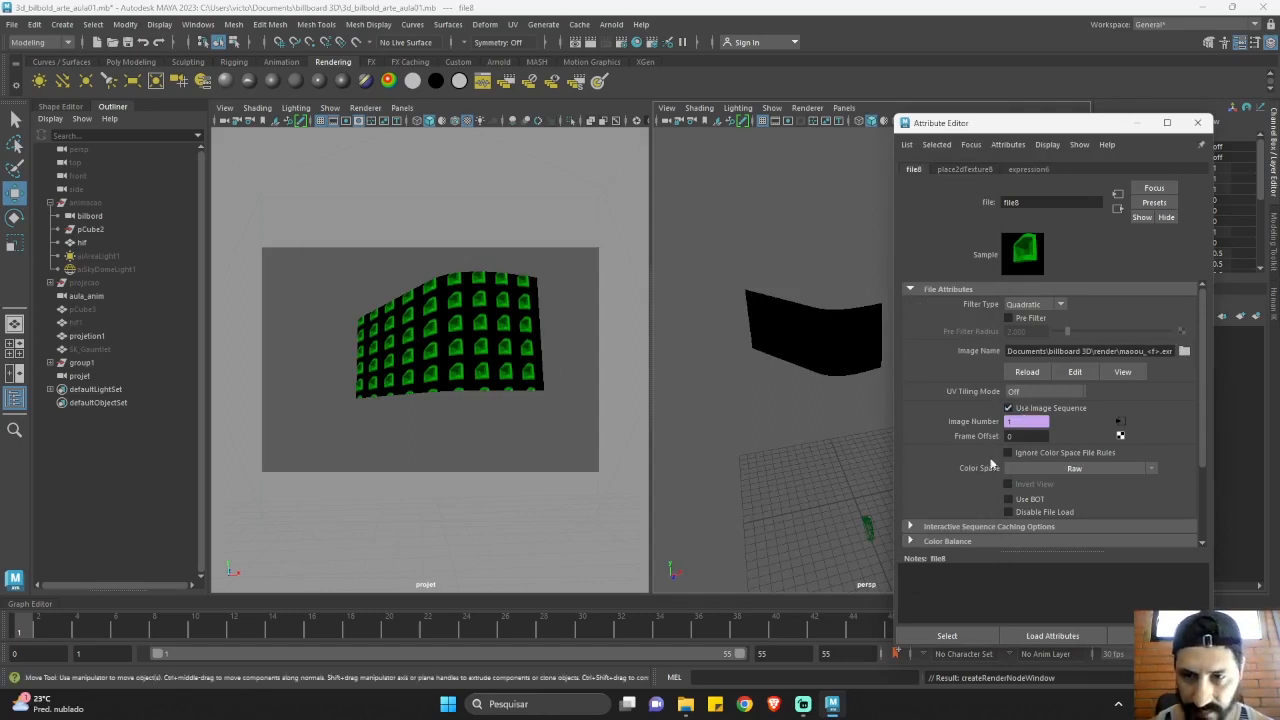
Delete the construction history of the projetion1 surface and display its surfaceShader2 attributes.
{"action": "left_click", "coordinate": [859, 364]}
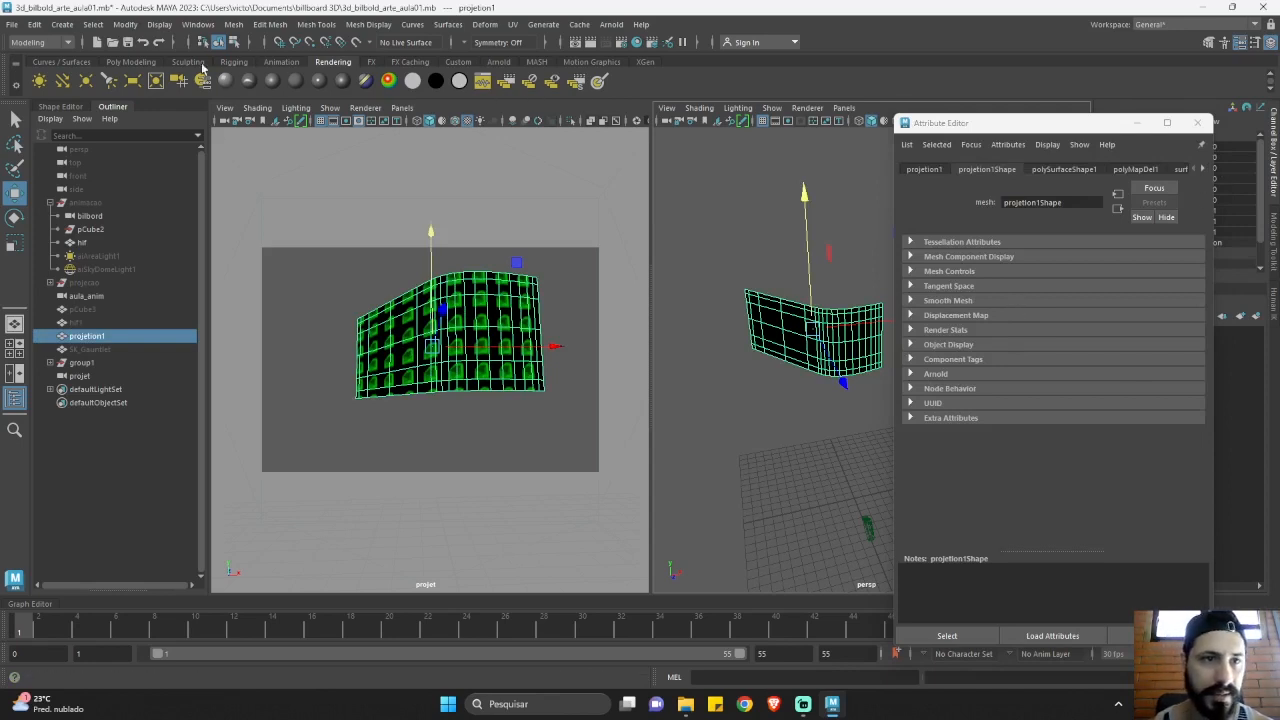
{"action": "left_click", "coordinate": [150, 64]}
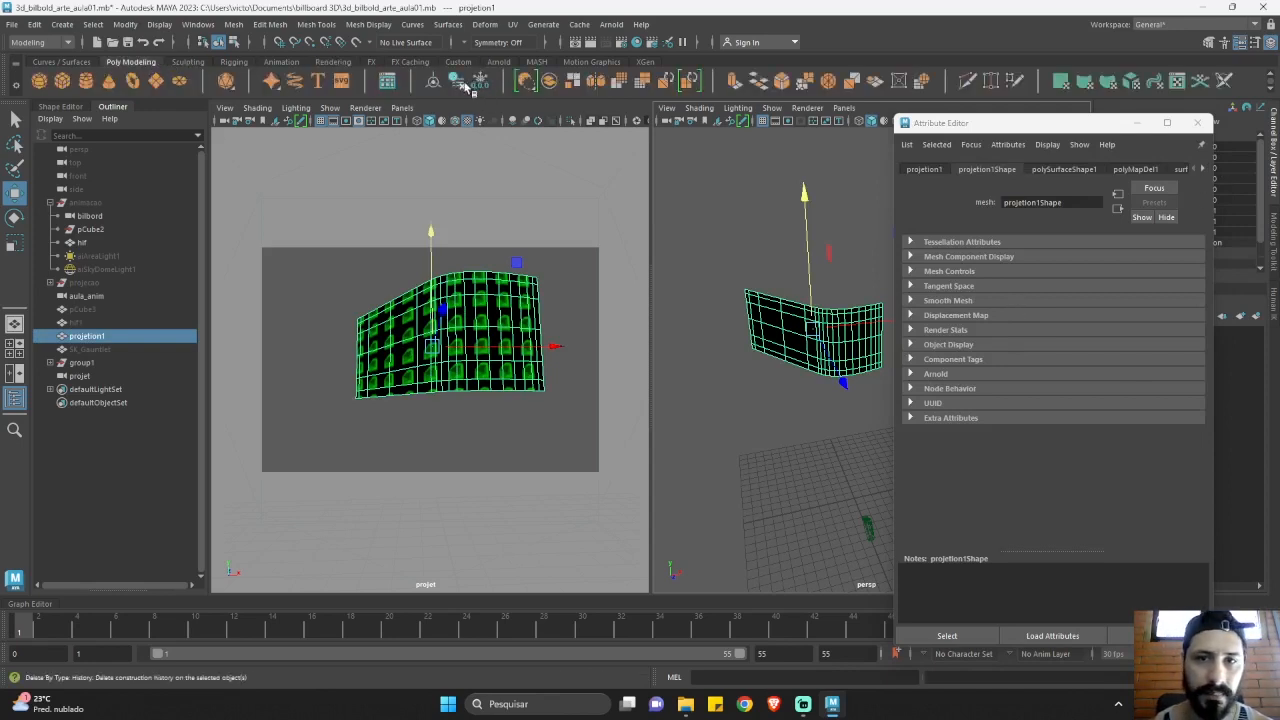
{"action": "left_click", "coordinate": [1056, 170]}
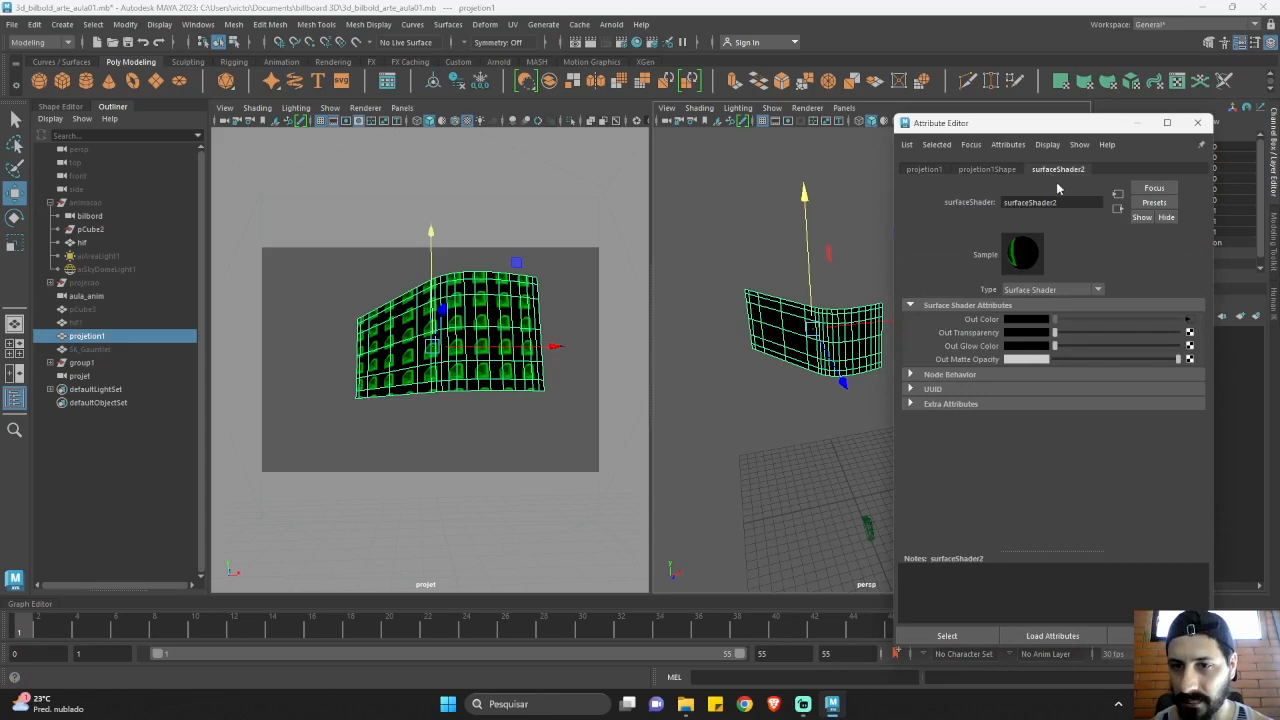
Set the shader's projection node to the Perspective projection type and link it to the projetShape camera.
{"action": "left_click", "coordinate": [1189, 319]}
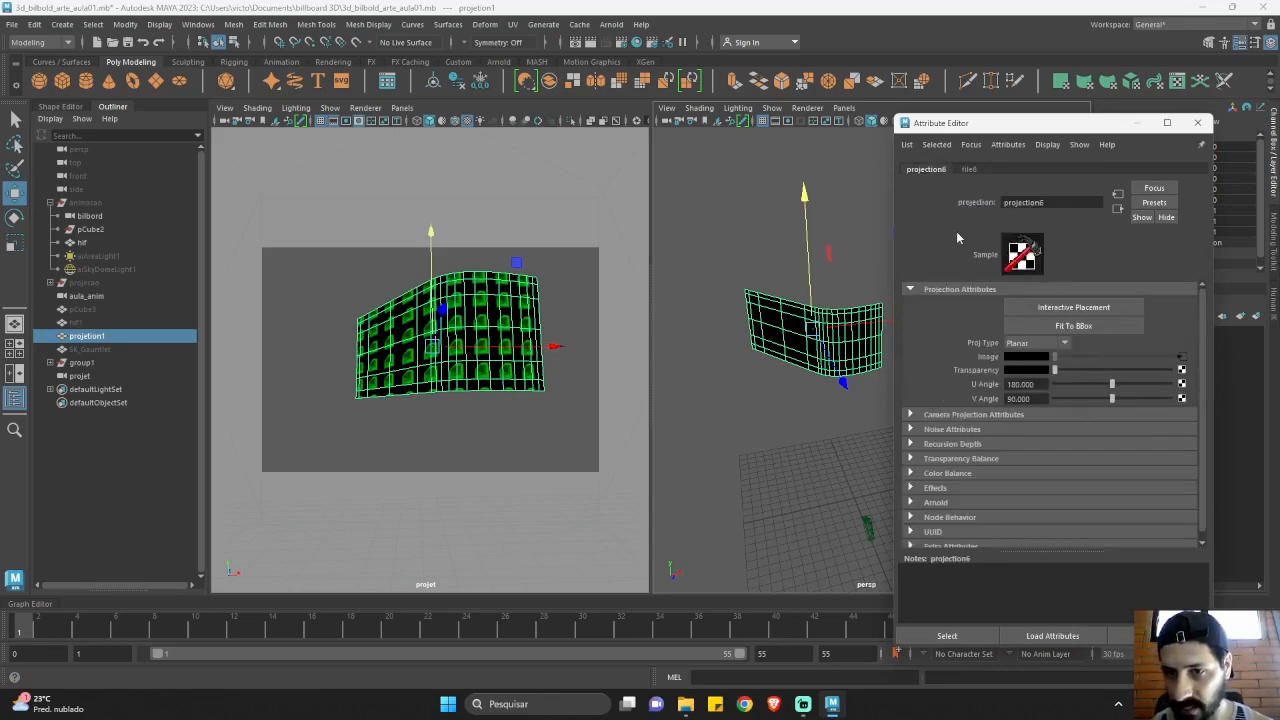
{"action": "left_click", "coordinate": [911, 414]}
{"action": "left_click", "coordinate": [911, 414]}
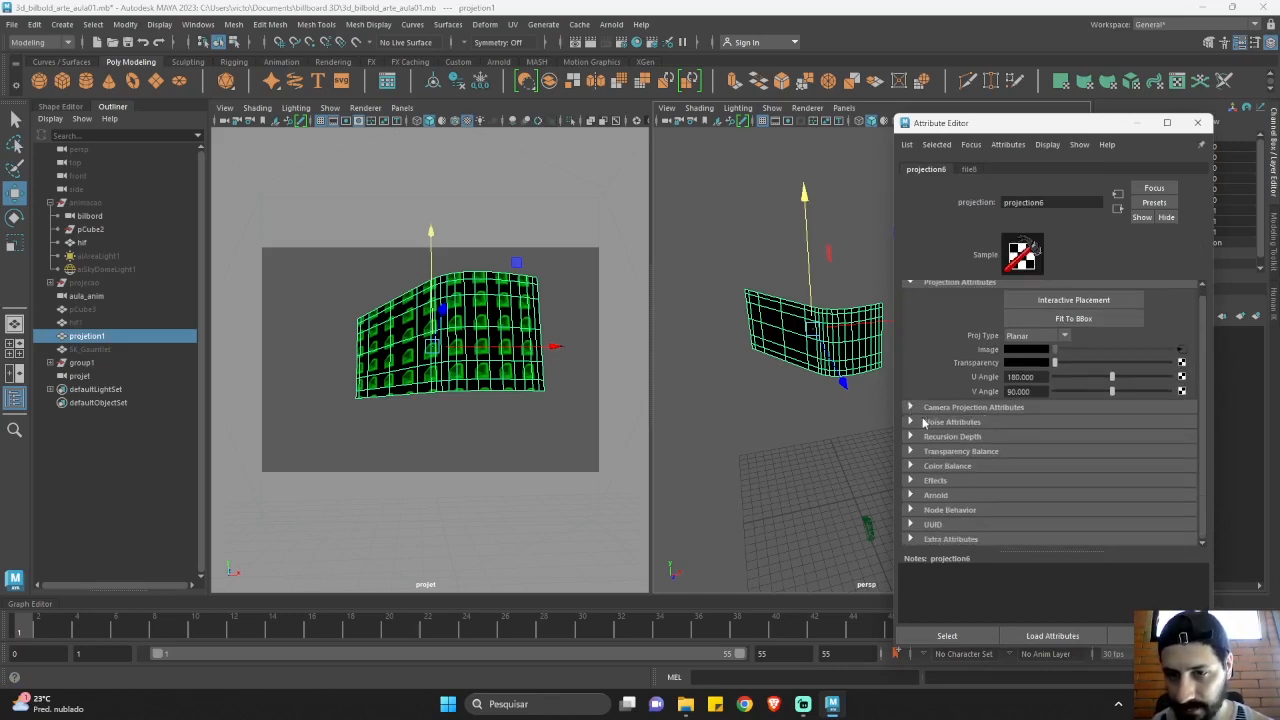
{"action": "left_click", "coordinate": [911, 408]}
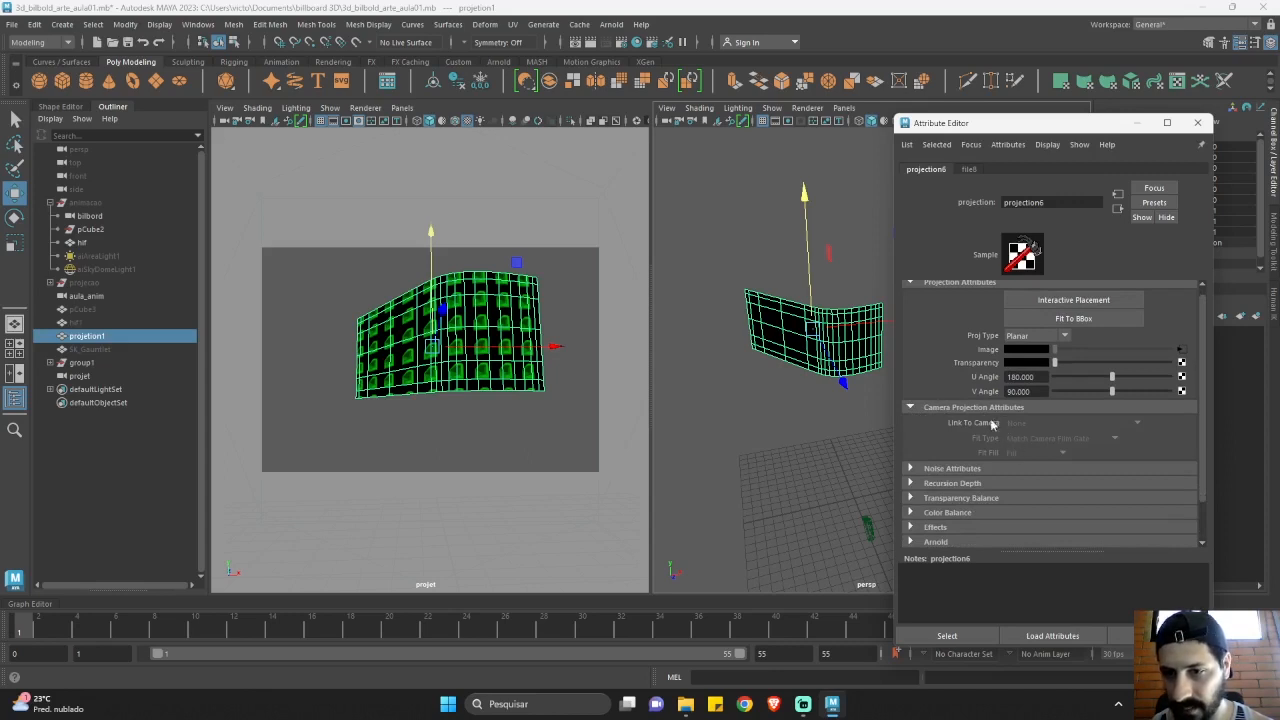
{"action": "left_click", "coordinate": [1064, 337]}
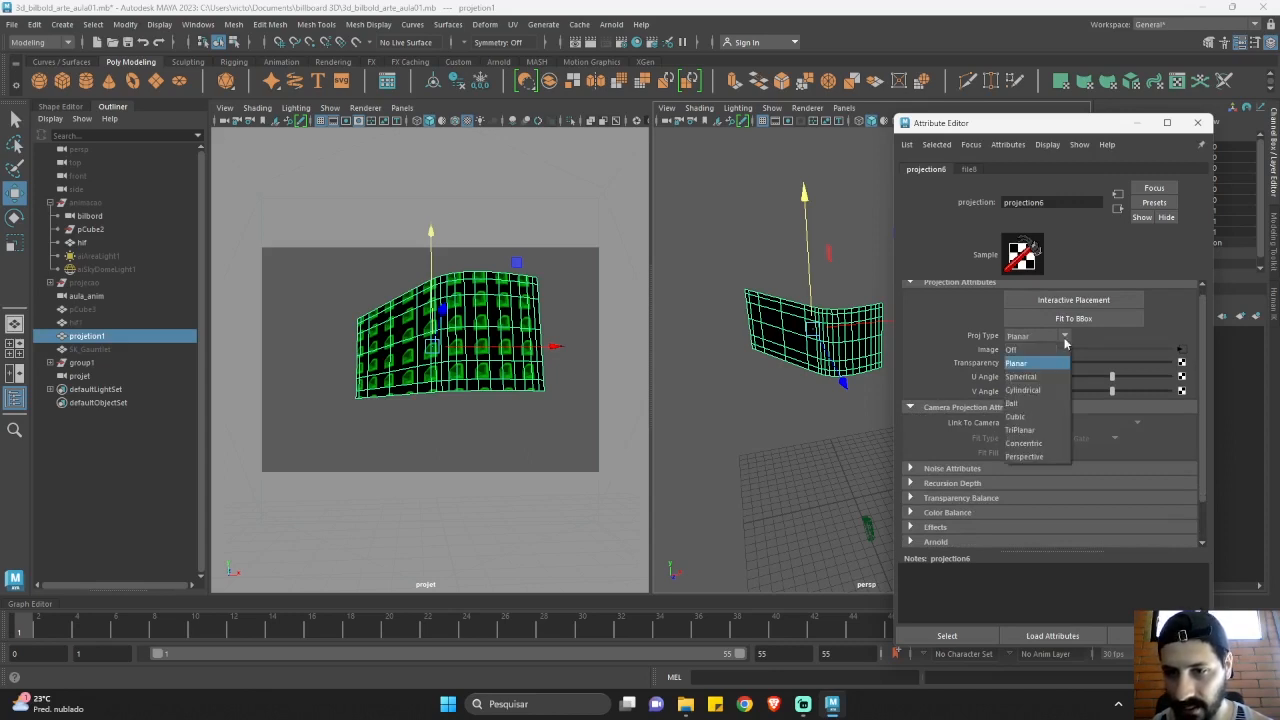
{"action": "left_click", "coordinate": [1028, 456]}
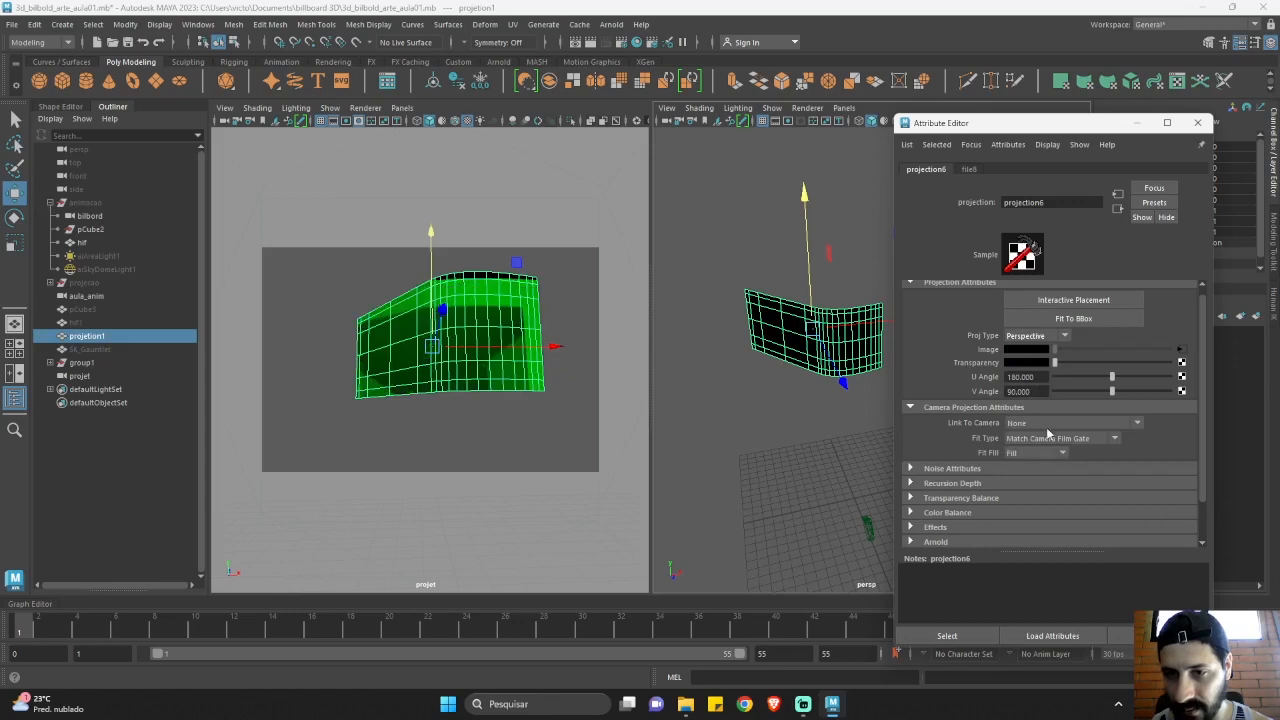
{"action": "left_click", "coordinate": [1047, 425]}
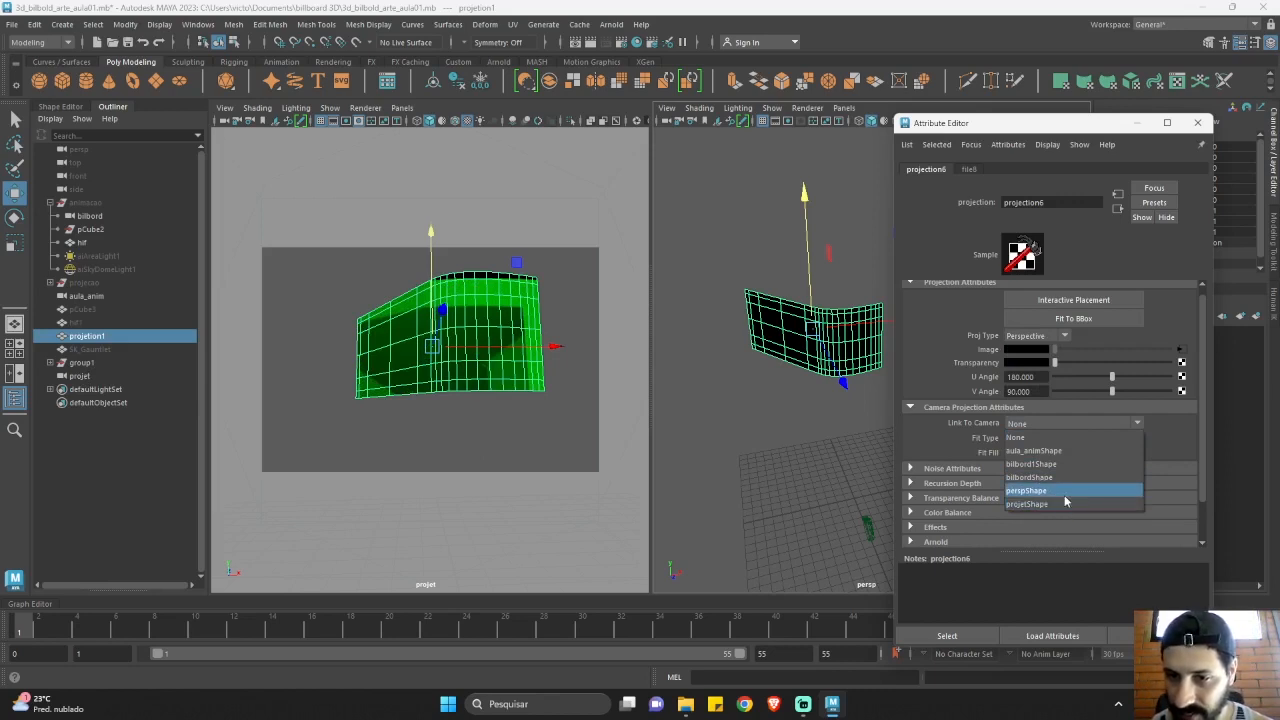
{"action": "left_click", "coordinate": [1027, 505]}
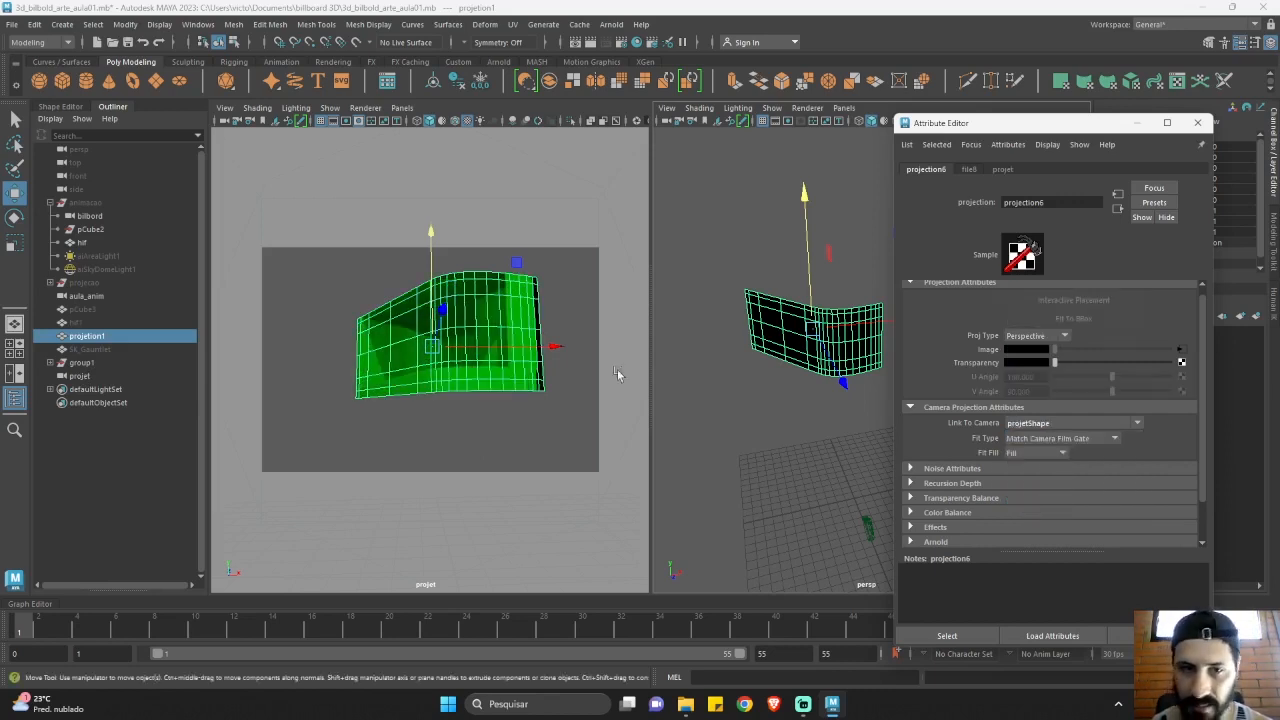
Move the projet camera to Translate Y 5.466 and Translate X -0.864 to align the projected image.
{"action": "left_click", "coordinate": [1197, 122]}
{"action": "left_click", "coordinate": [80, 375]}
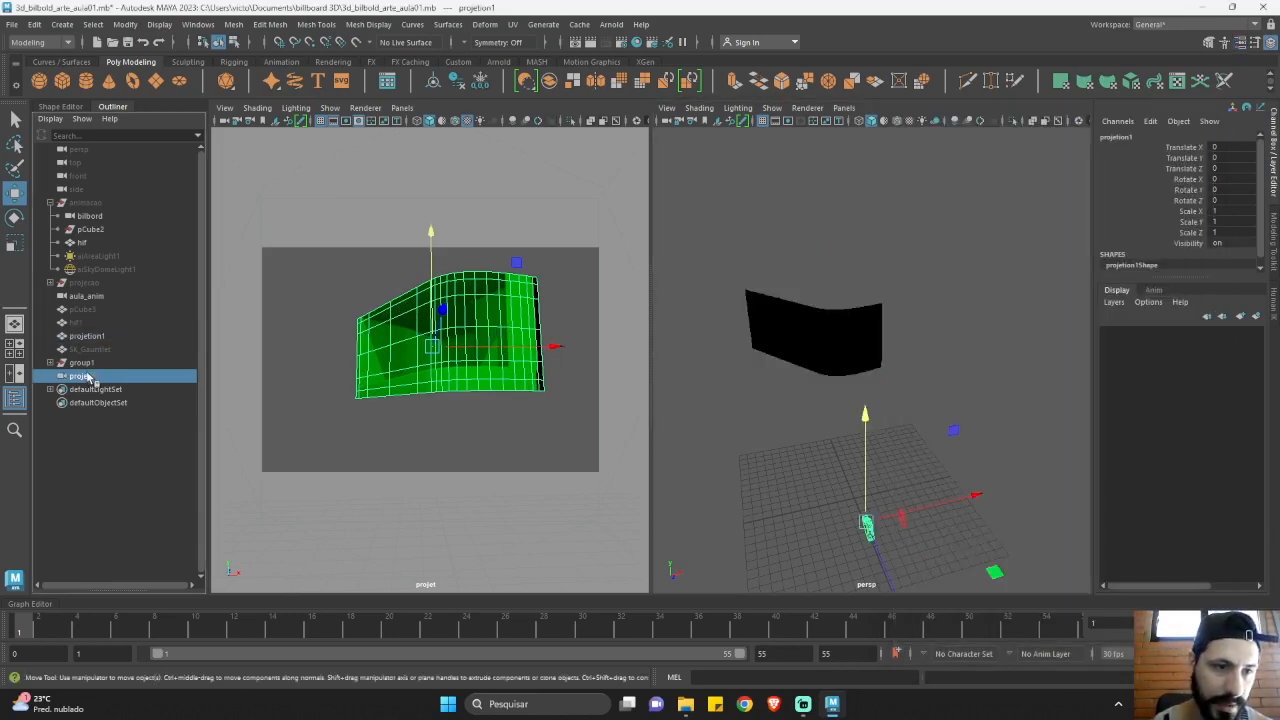
{"action": "left_click", "coordinate": [866, 414]}
{"action": "left_click_drag", "start_coordinate": [866, 414], "coordinate": [865, 412]}
{"action": "mouse_move", "coordinate": [942, 505]}
{"action": "left_mouse_down"}
{"action": "mouse_move", "coordinate": [965, 495]}
{"action": "mouse_move", "coordinate": [945, 497]}
{"action": "left_mouse_up"}
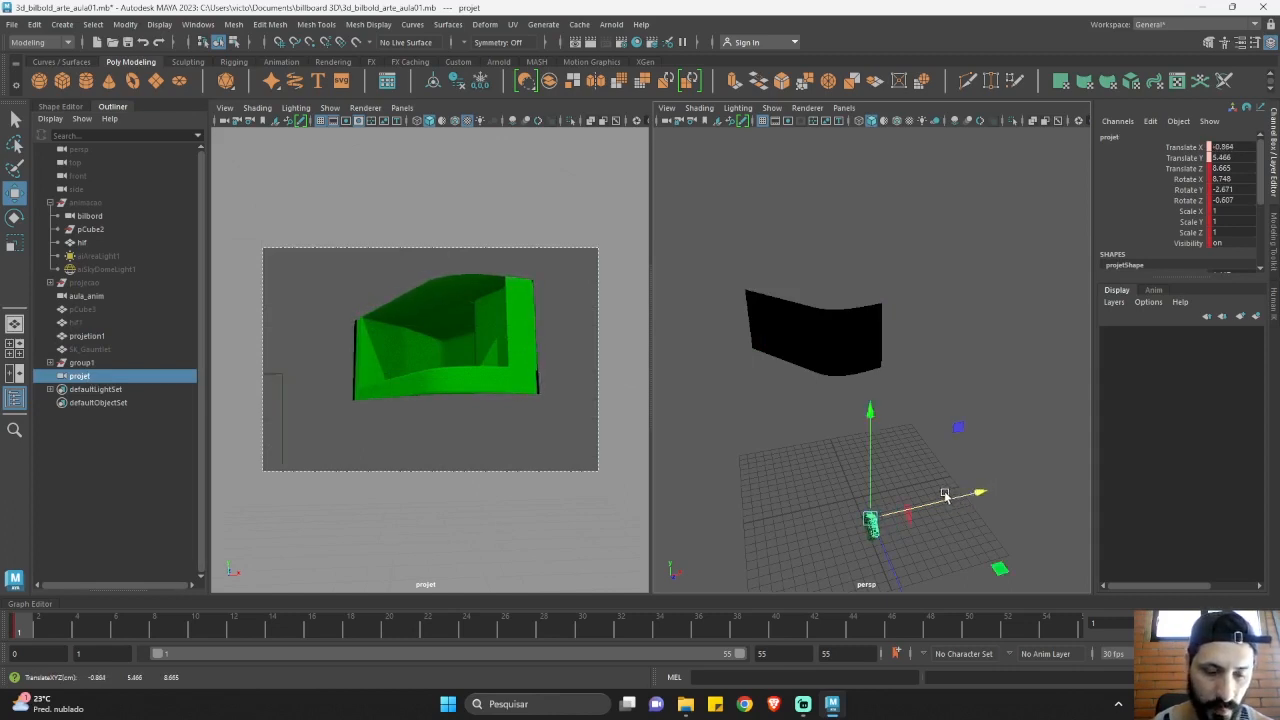
Scale the projet camera to 0.785 in Y and move it to Translate X -0.945 and Translate Z 9.95.
{"action": "key", "text": "r"}
{"action": "left_click_drag", "start_coordinate": [879, 428], "coordinate": [870, 457]}
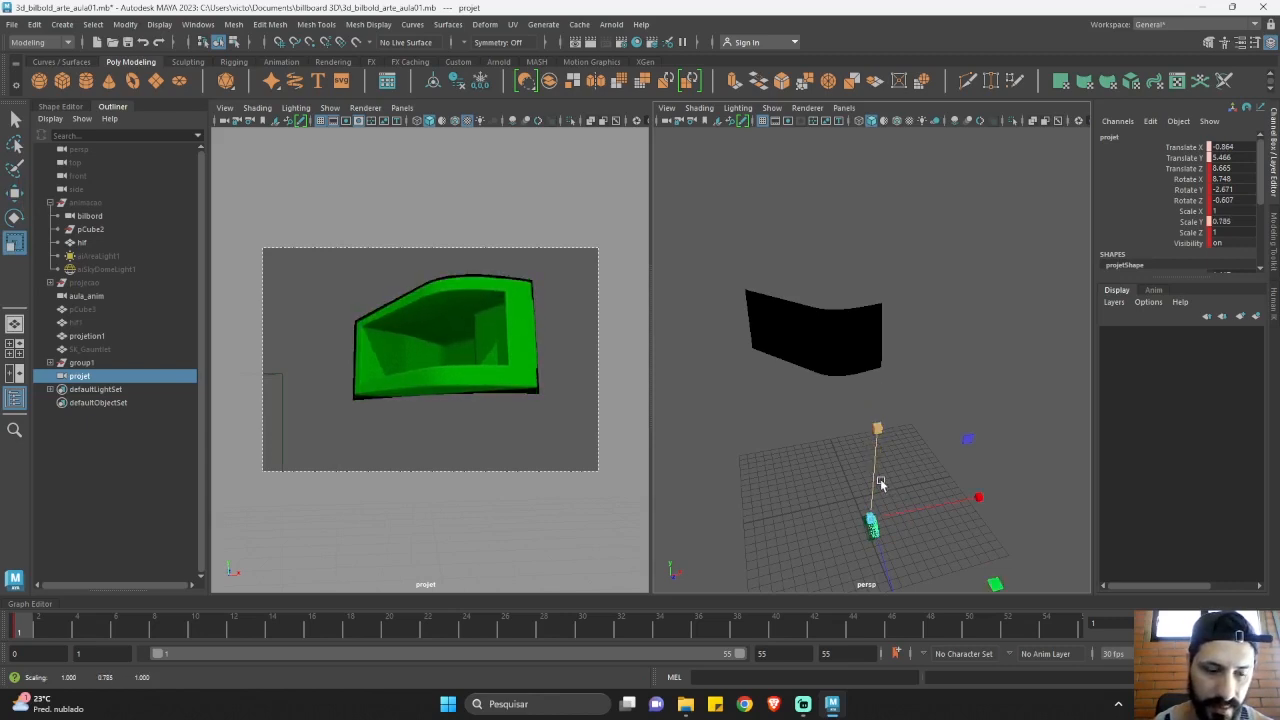
{"action": "key", "text": "w"}
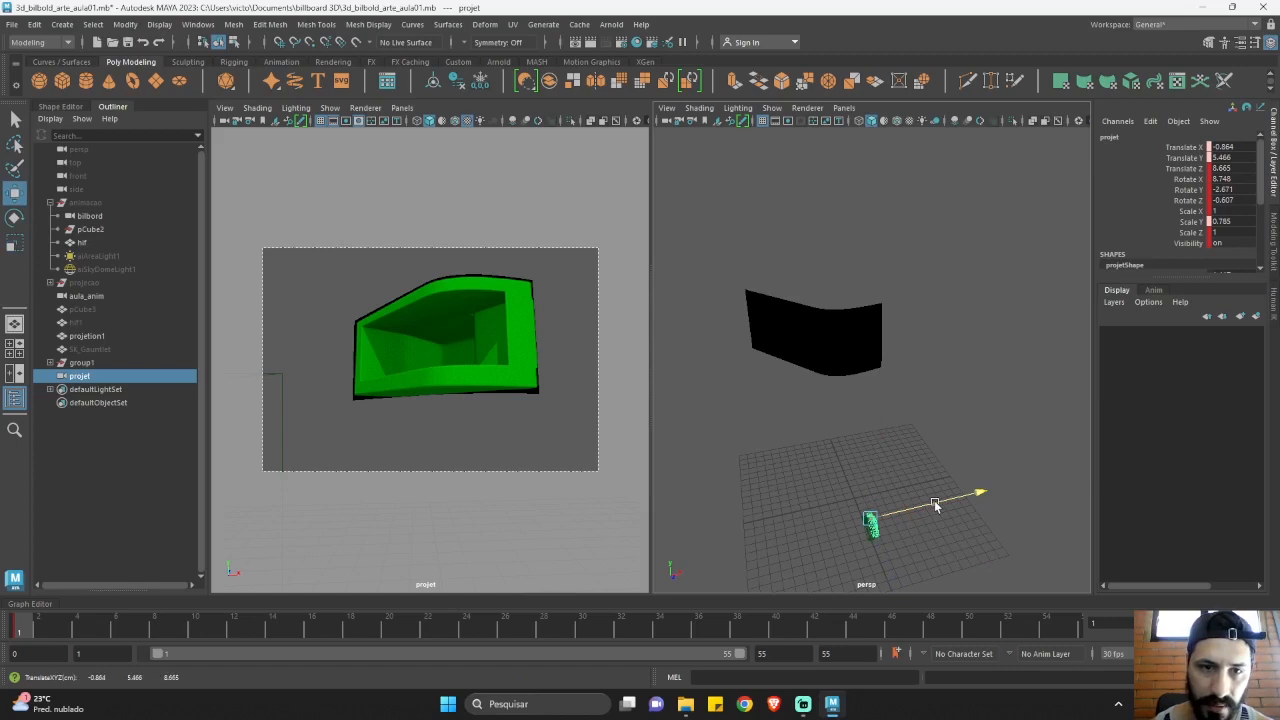
{"action": "left_click_drag", "start_coordinate": [935, 505], "coordinate": [934, 507]}
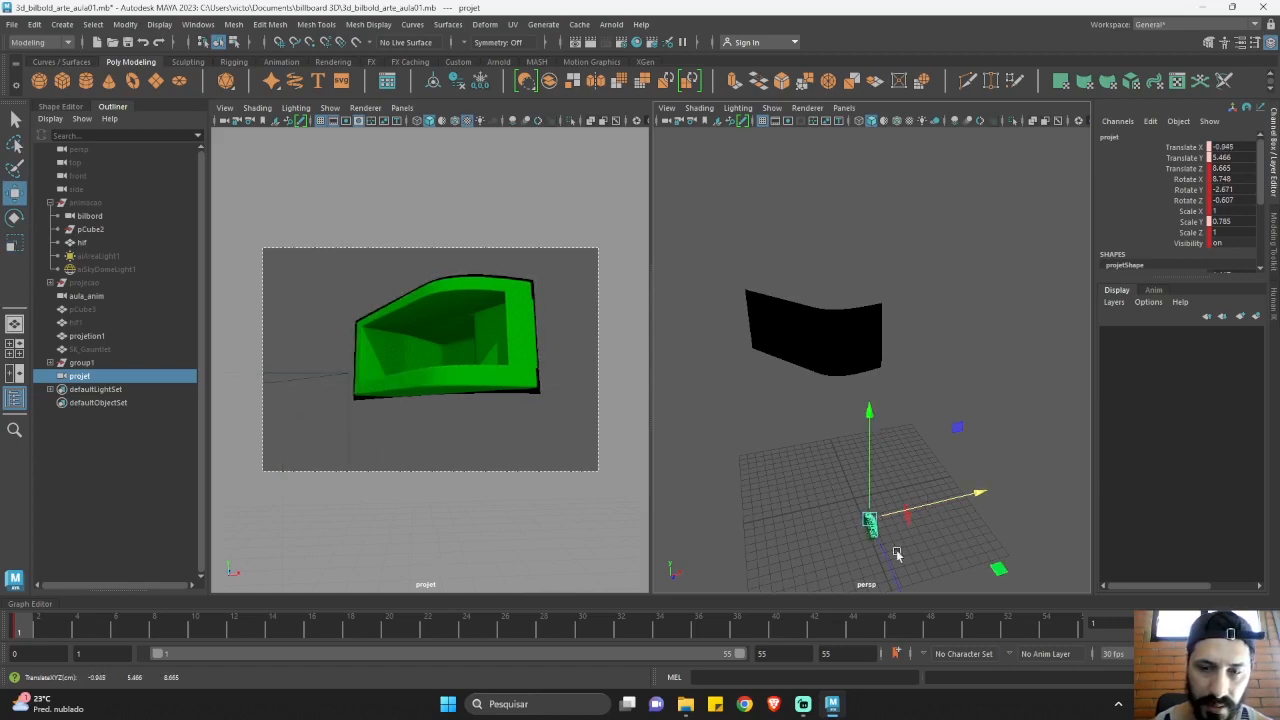
{"action": "left_click_drag", "start_coordinate": [895, 557], "coordinate": [902, 558]}
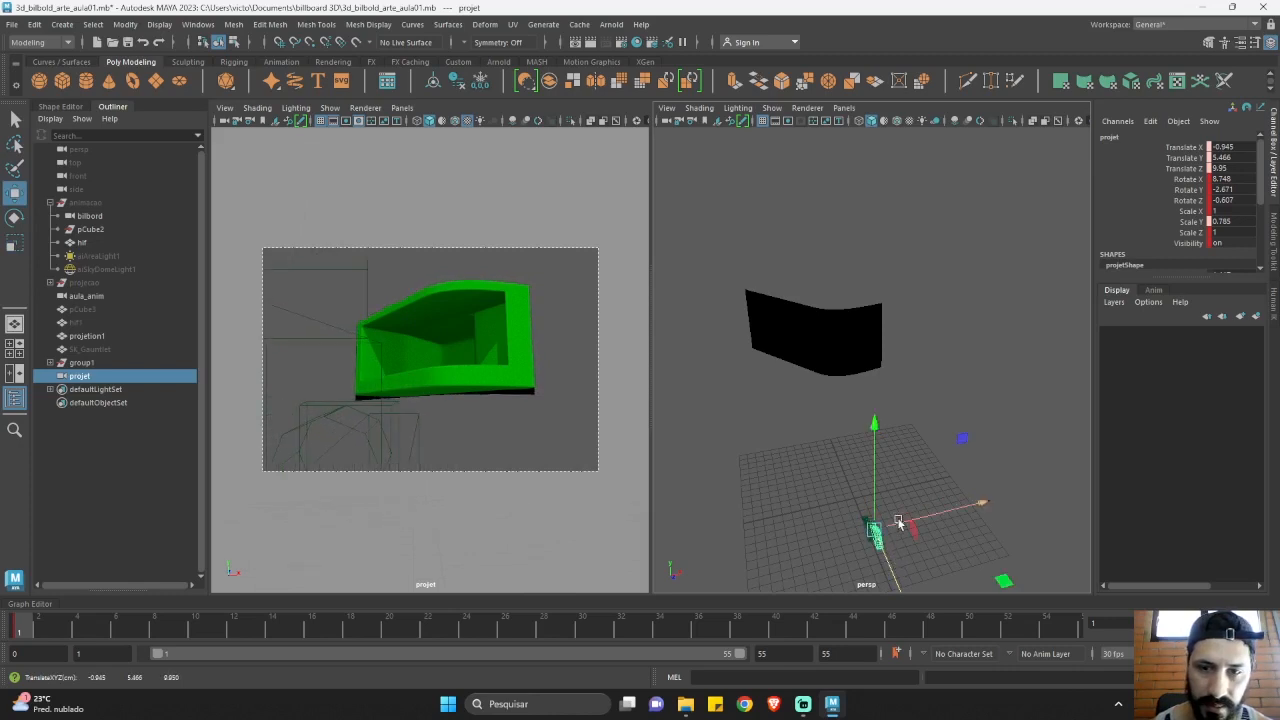
Adjust the projet camera to Translate Y 4.935 and Scale Y 0.849, and save the scene.
{"action": "left_click_drag", "start_coordinate": [874, 478], "coordinate": [876, 443]}
{"action": "key", "text": "r"}
{"action": "key", "text": "w"}
{"action": "key", "text": "ctrl+s"}
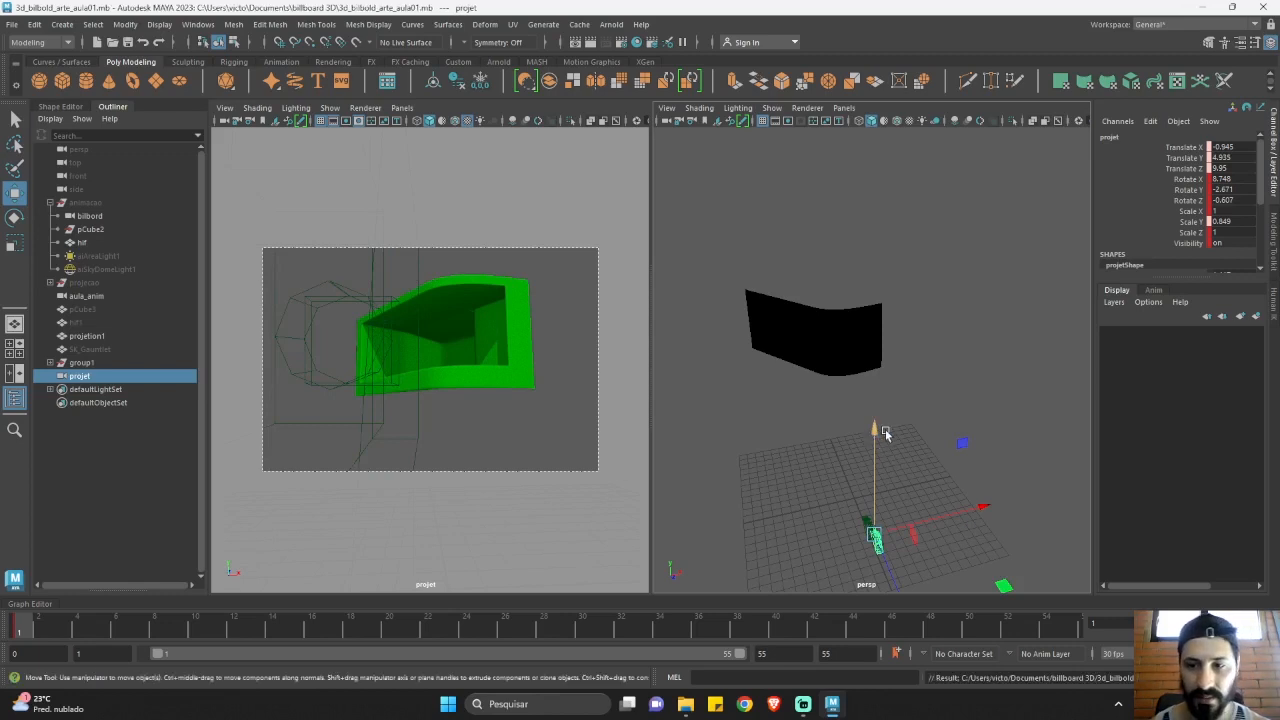
Duplicate the projet camera and rename the copy renderfinal.
{"action": "left_click", "coordinate": [110, 444]}
{"action": "left_click", "coordinate": [93, 377]}
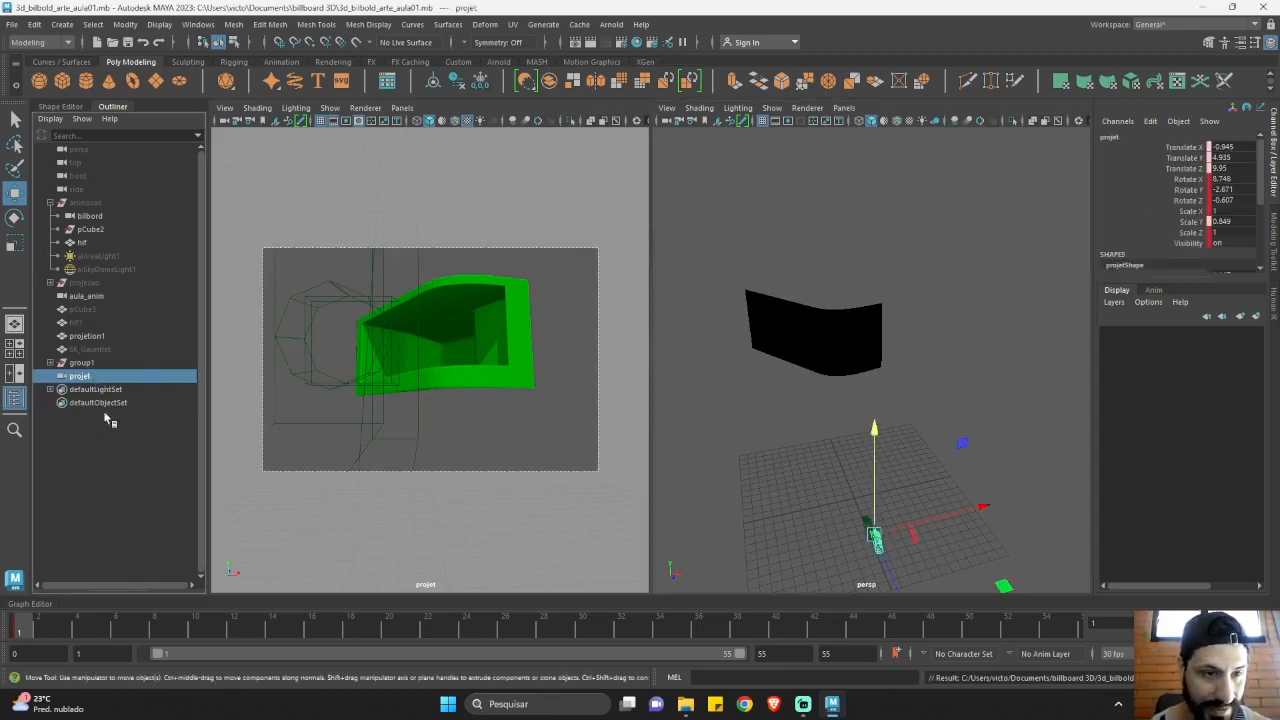
{"action": "key", "text": "ctrl+d"}
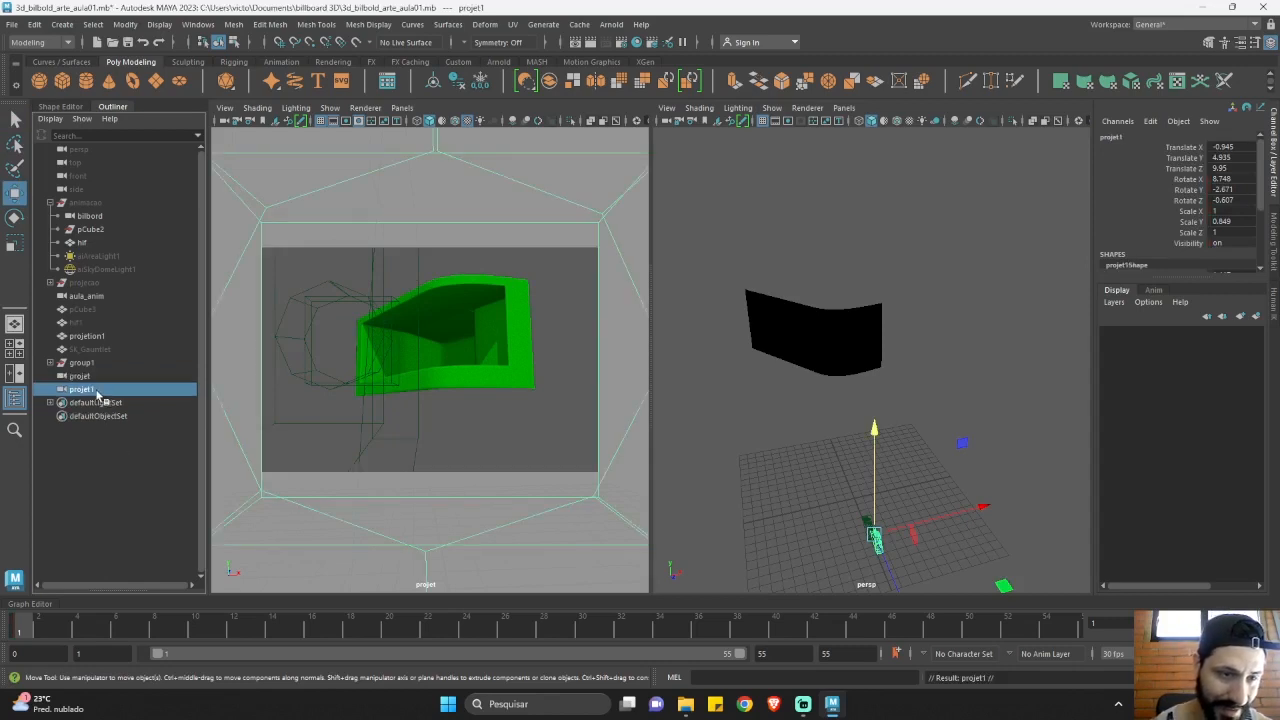
{"action": "double_click", "coordinate": [98, 389]}
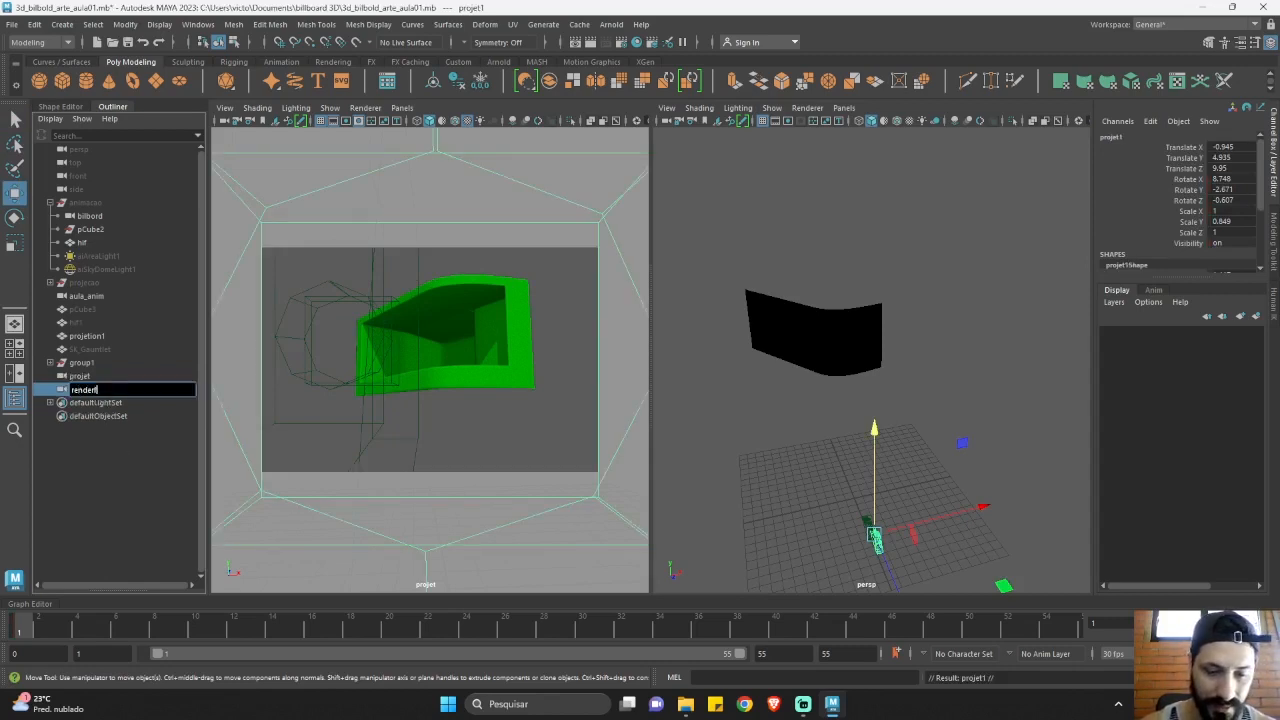
{"action": "key", "text": "Return"}
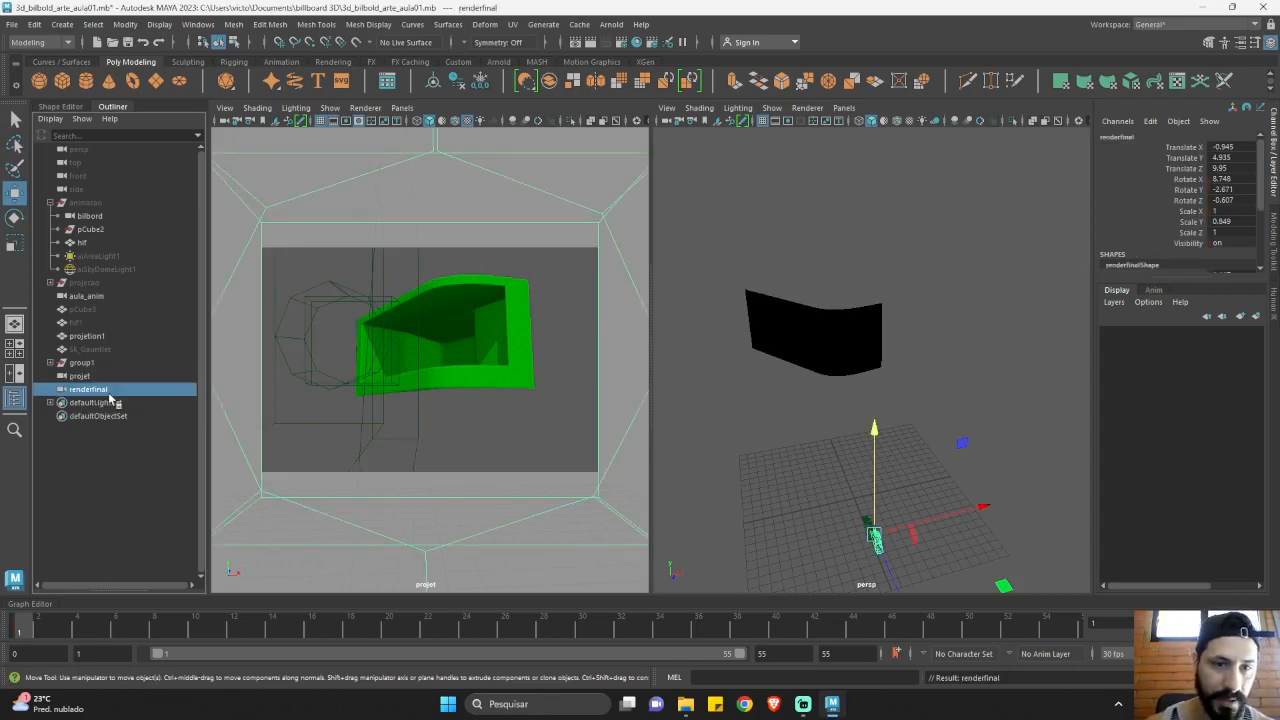
Inspect the image sequence settings of the file texture feeding the projection on the curved projetion1 surface.
{"action": "left_click", "coordinate": [875, 322]}
{"action": "key", "text": "ctrl+a"}
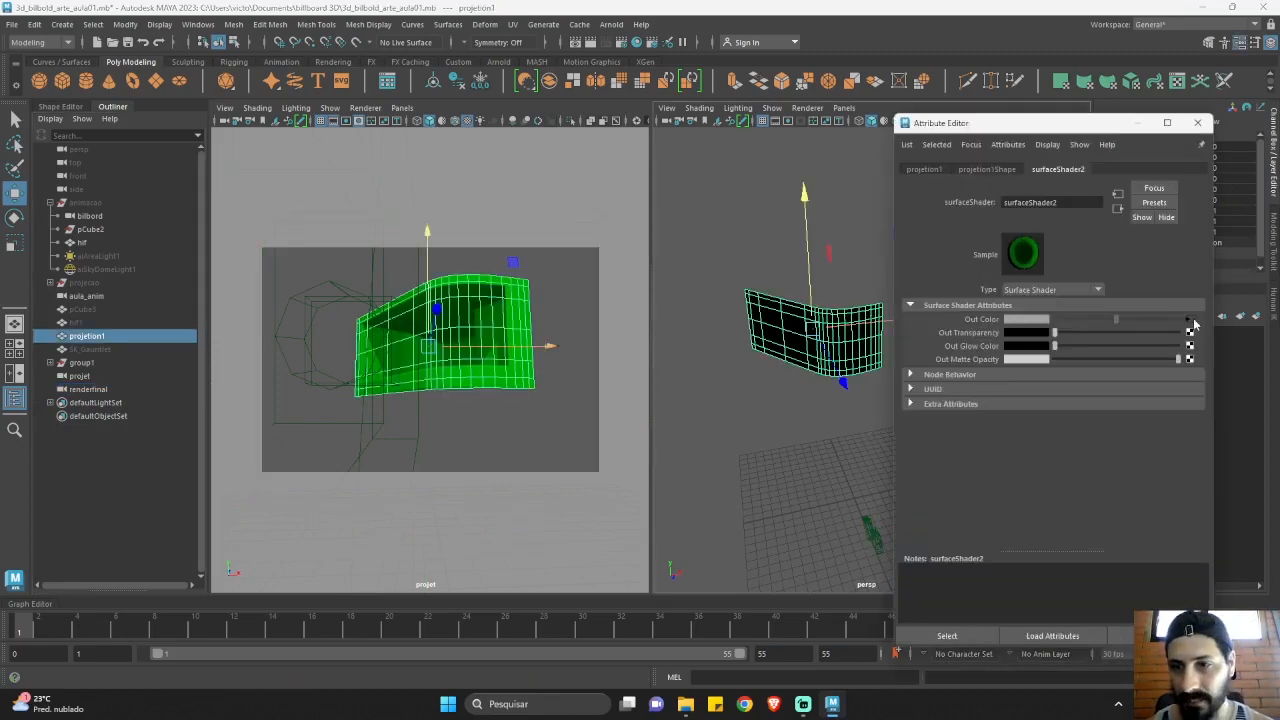
{"action": "scroll", "coordinate": [1088, 346], "scroll_direction": "up", "scroll_amount": 1}
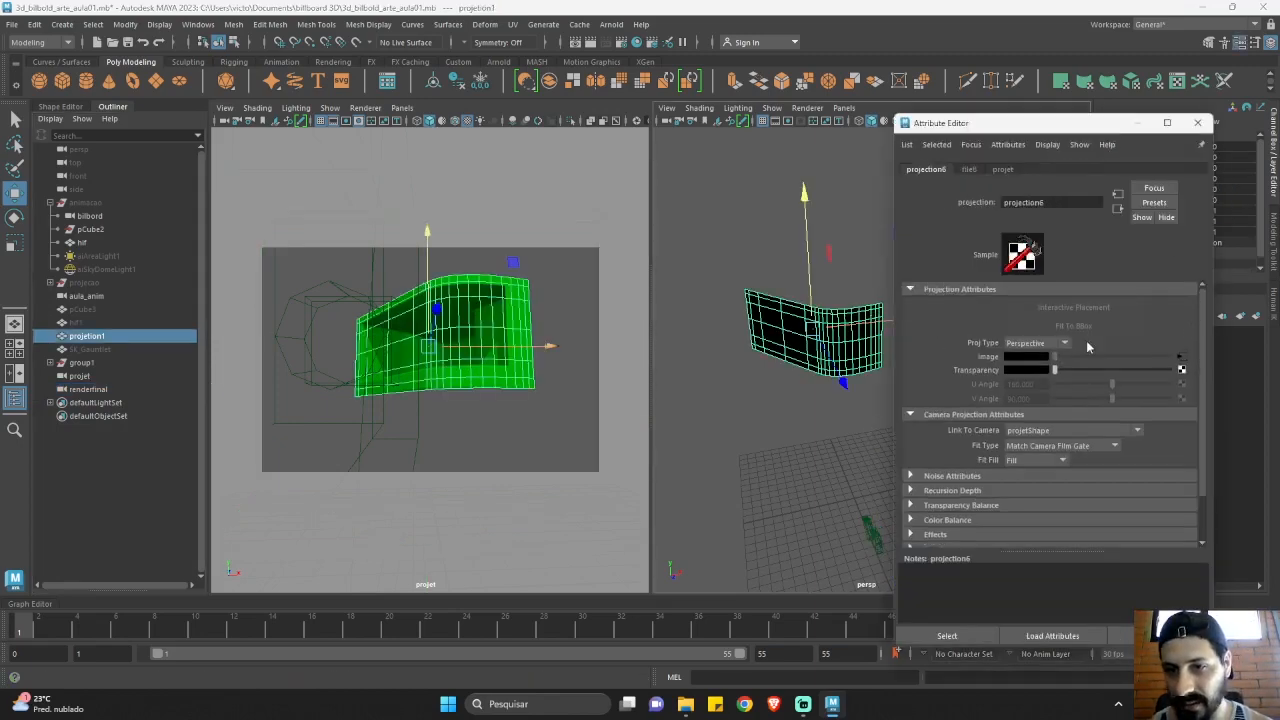
{"action": "left_click", "coordinate": [1181, 357]}
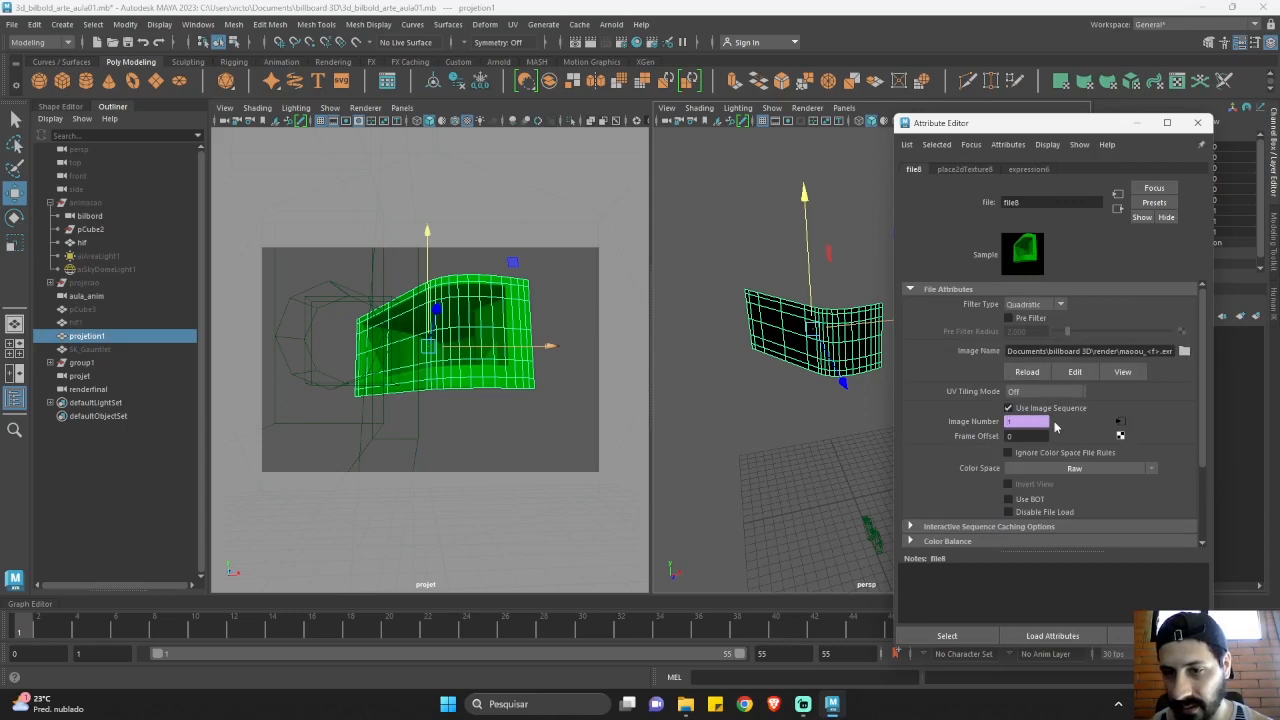
{"action": "left_click", "coordinate": [1198, 124]}
Realign the projet camera at frame 20 with Translate -1.051, 5.041, 9.531, Scale X 1.003 and Scale Y 0.865.
{"action": "left_click_drag", "start_coordinate": [62, 628], "coordinate": [135, 628]}
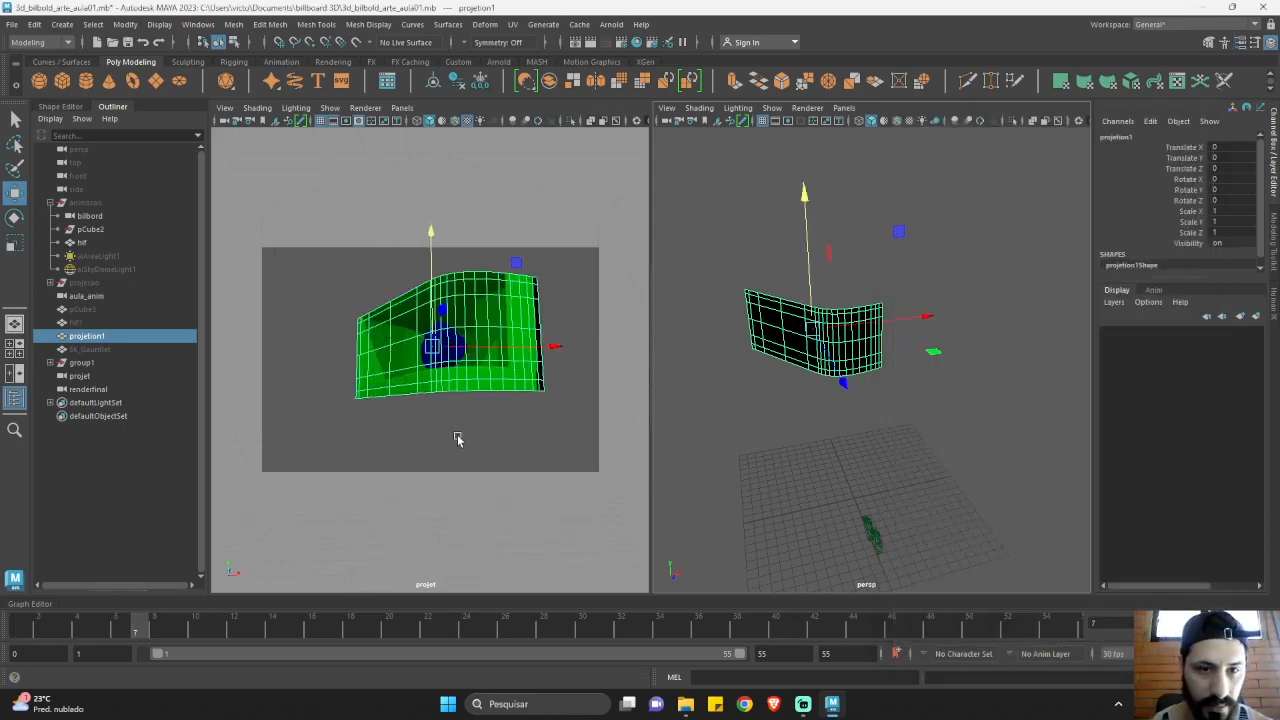
{"action": "left_click", "coordinate": [482, 436]}
{"action": "left_click_drag", "start_coordinate": [37, 631], "coordinate": [390, 625]}
{"action": "left_click", "coordinate": [82, 376]}
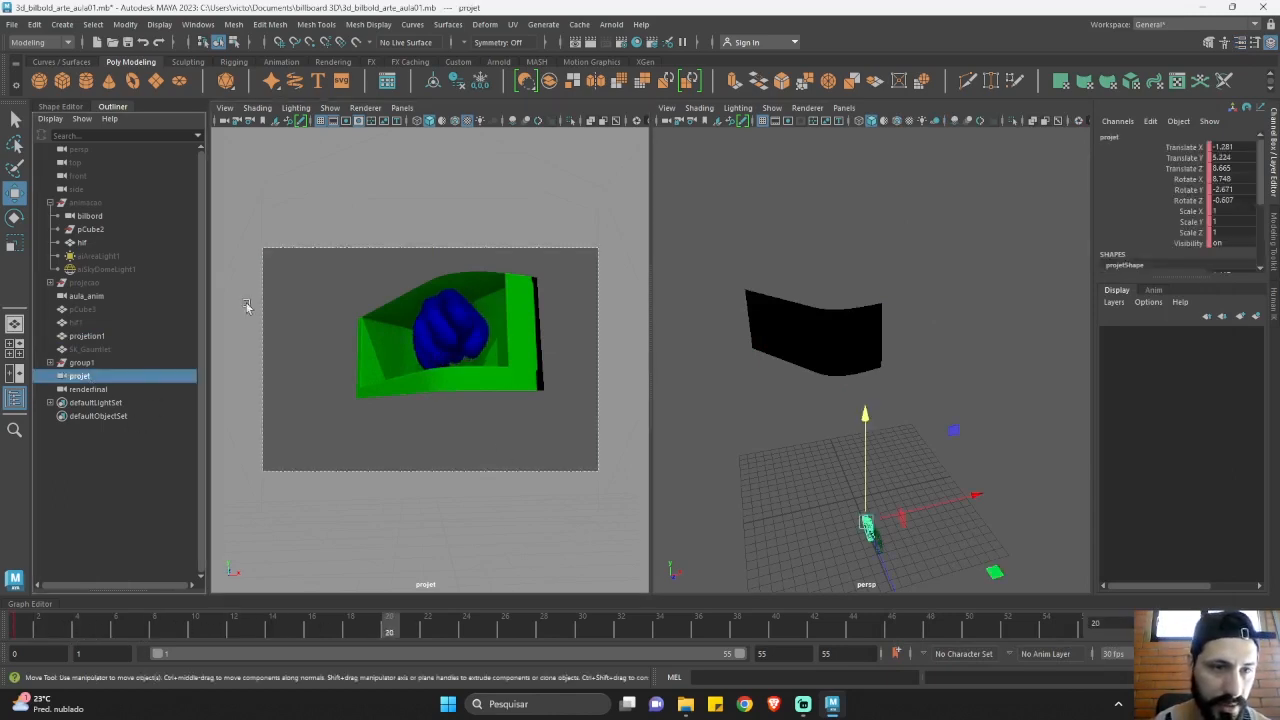
{"action": "left_click", "coordinate": [410, 108]}
{"action": "mouse_move", "coordinate": [471, 121]}
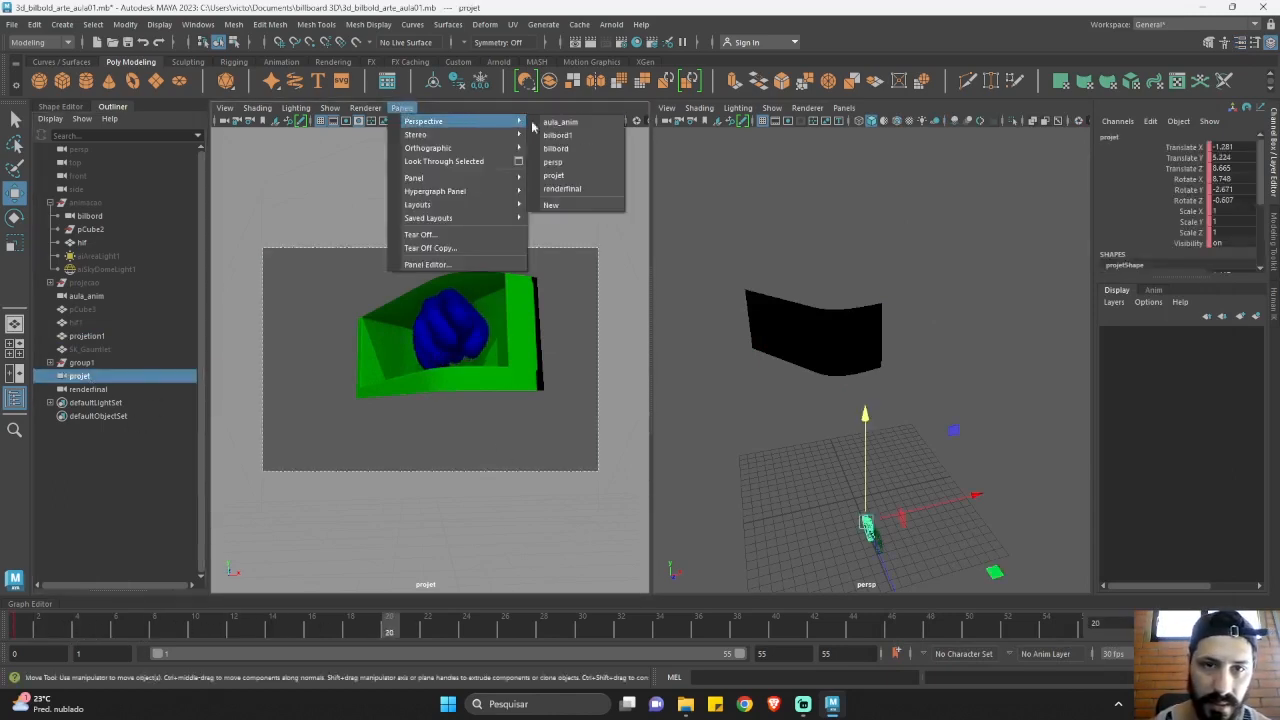
{"action": "left_click", "coordinate": [556, 175]}
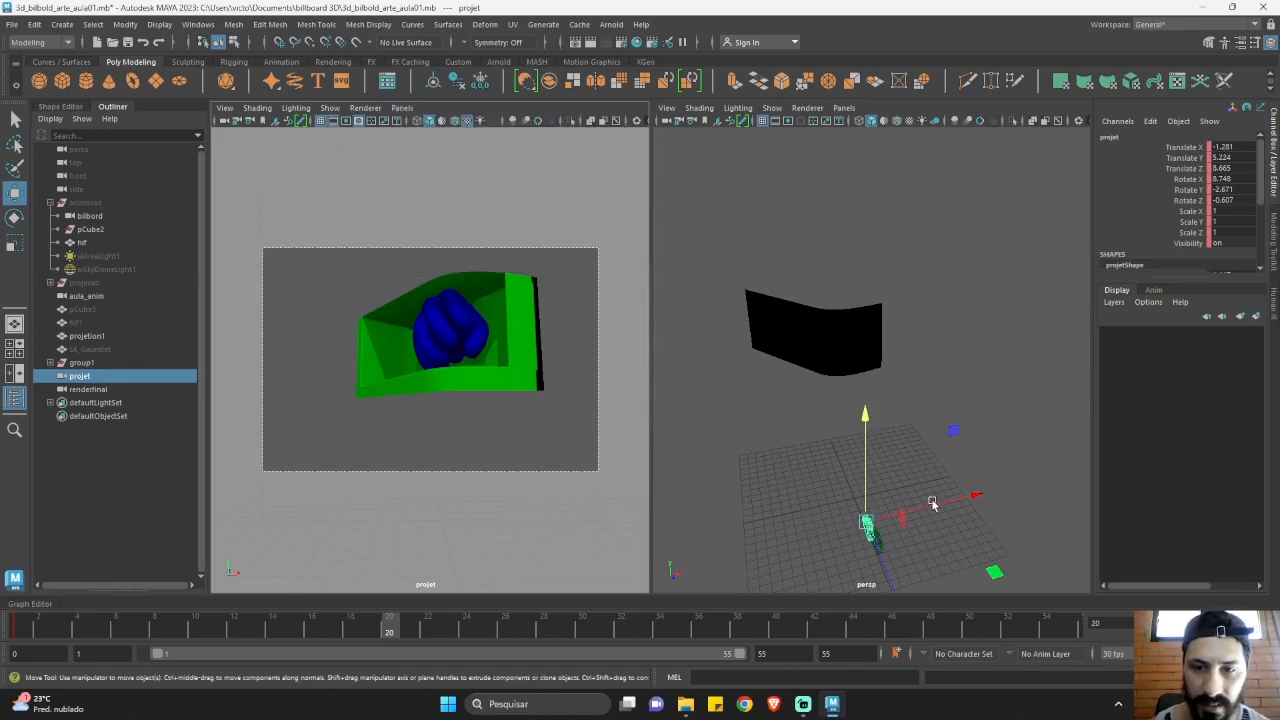
{"action": "left_click_drag", "start_coordinate": [941, 507], "coordinate": [941, 503]}
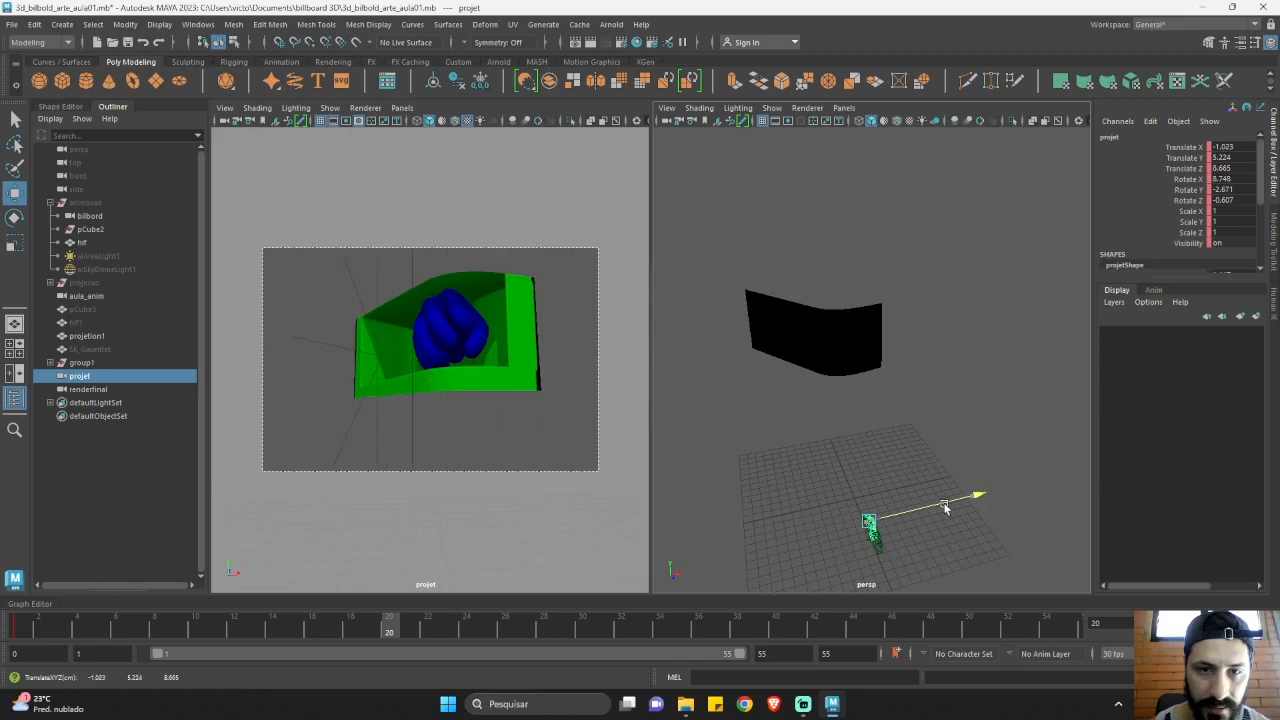
{"action": "left_click_drag", "start_coordinate": [869, 468], "coordinate": [875, 468]}
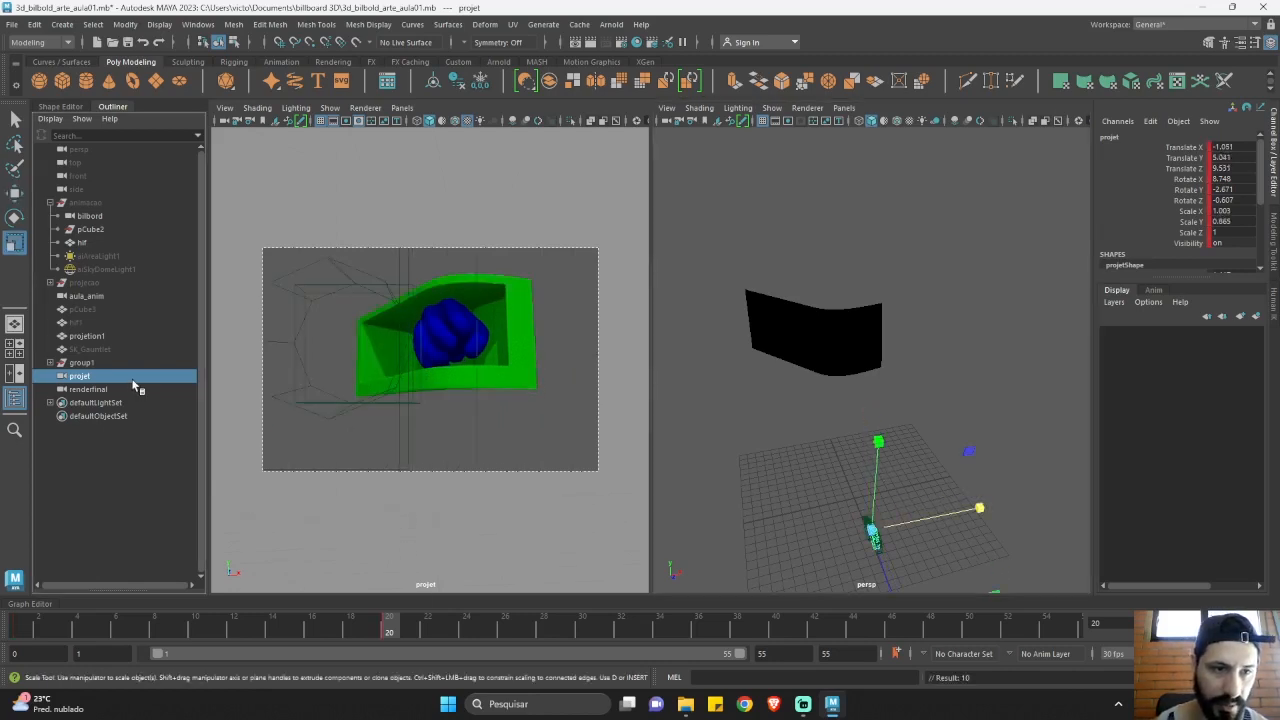
Look through the renderfinal camera and make it orthographic with a width of about 25.4 to frame the whole billboard.
{"action": "left_click", "coordinate": [104, 390]}
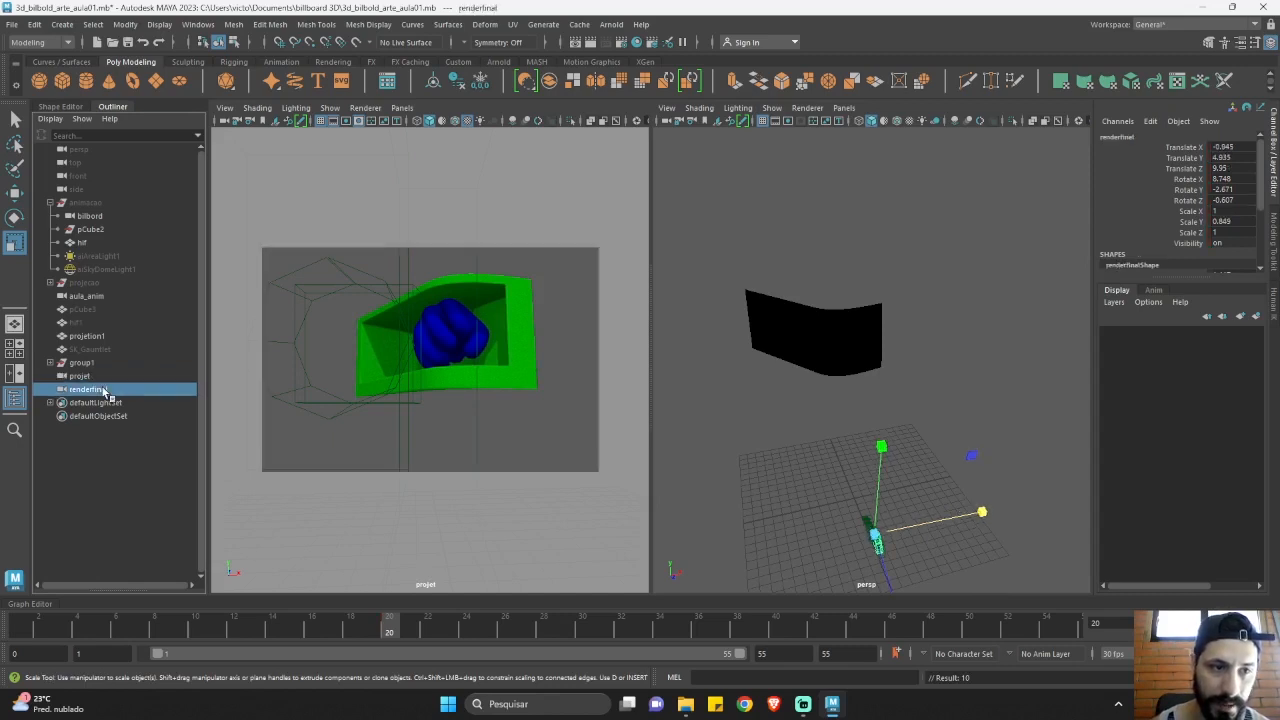
{"action": "left_click", "coordinate": [402, 108]}
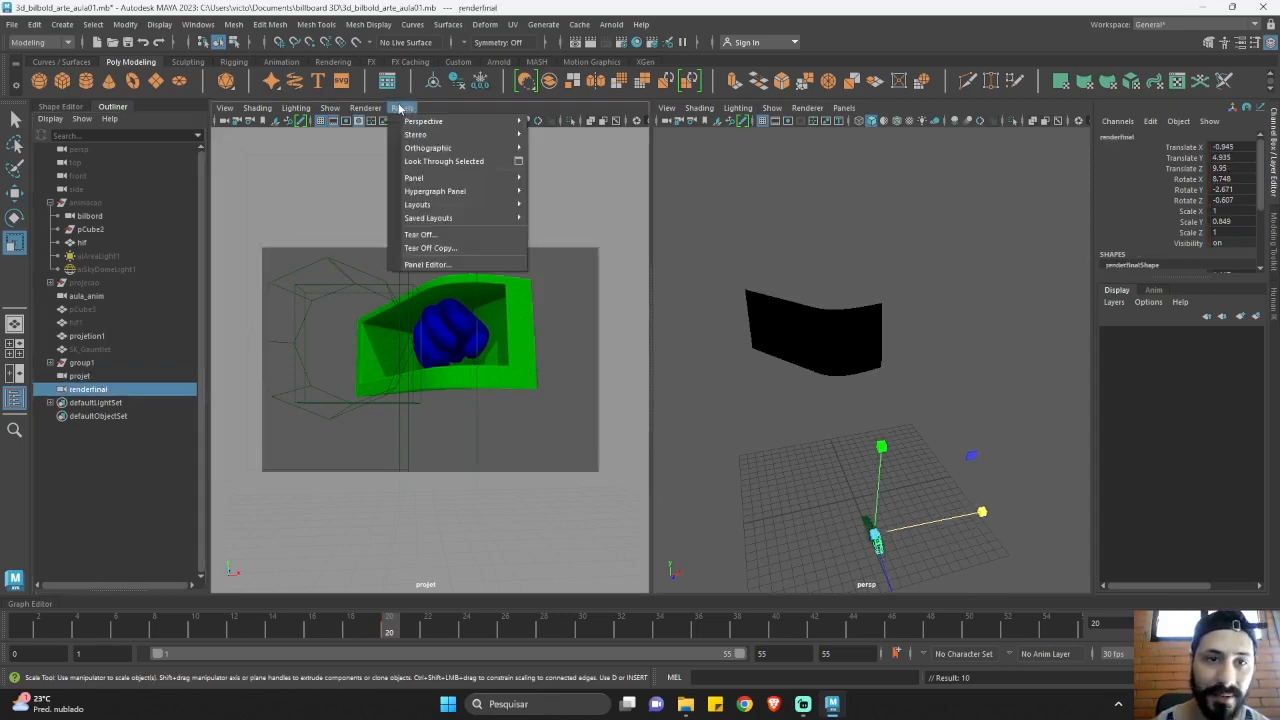
{"action": "mouse_move", "coordinate": [444, 123]}
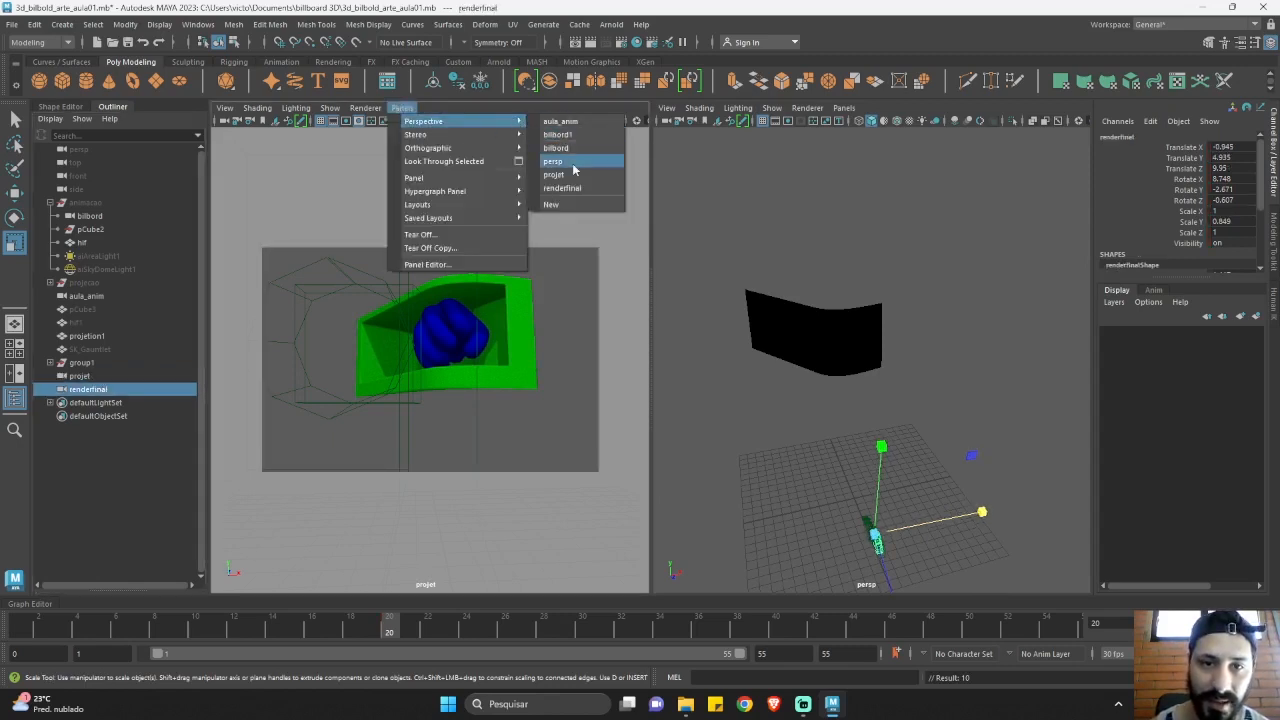
{"action": "left_click", "coordinate": [562, 188]}
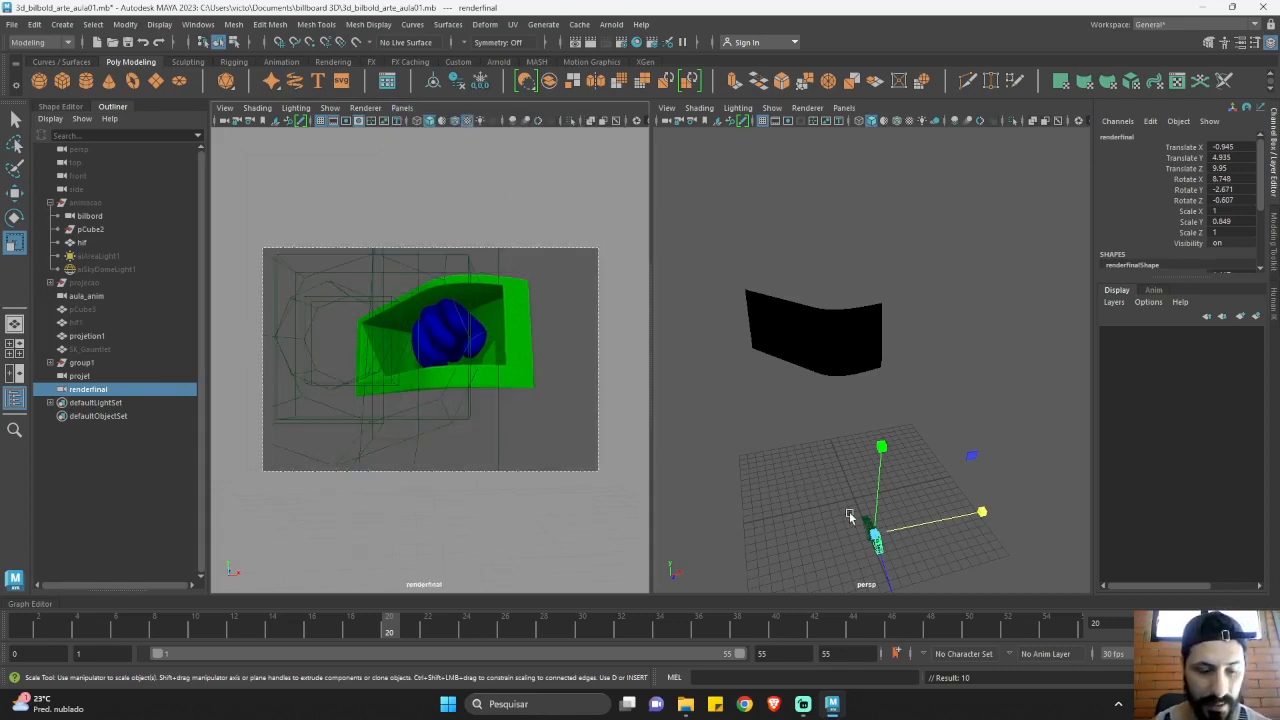
{"action": "key", "text": "ctrl+a"}
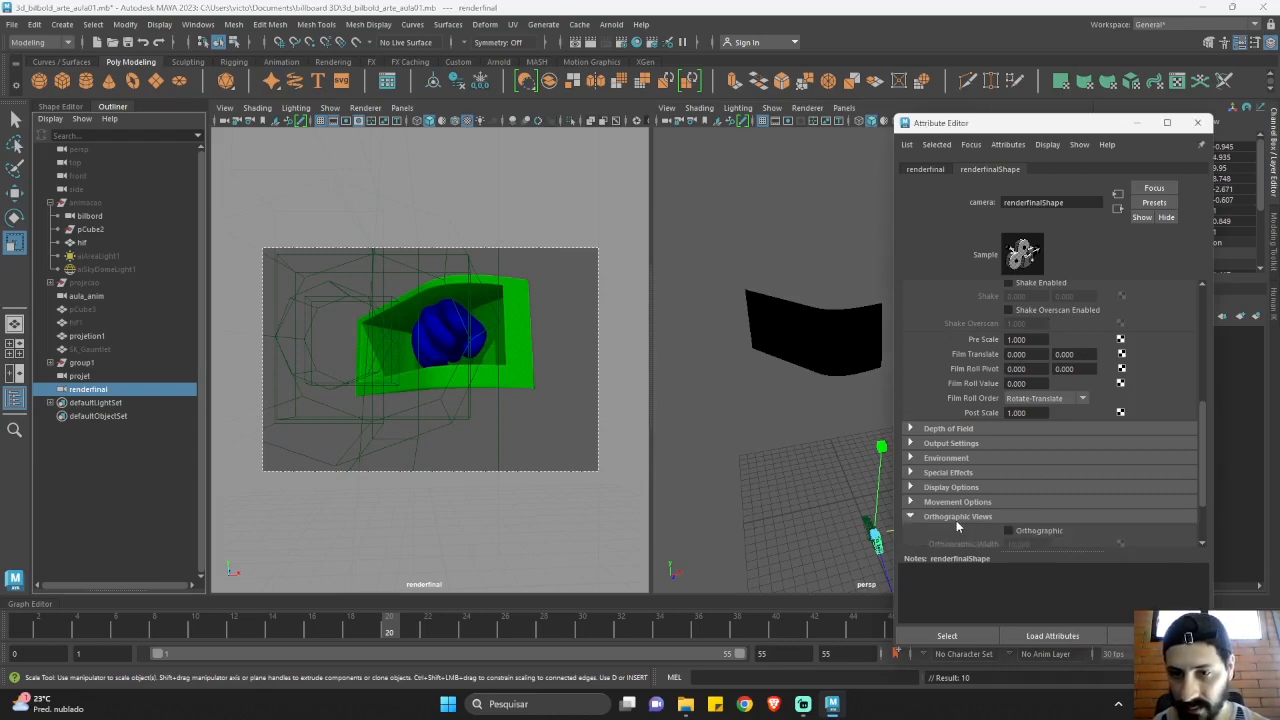
{"action": "left_click", "coordinate": [1010, 531]}
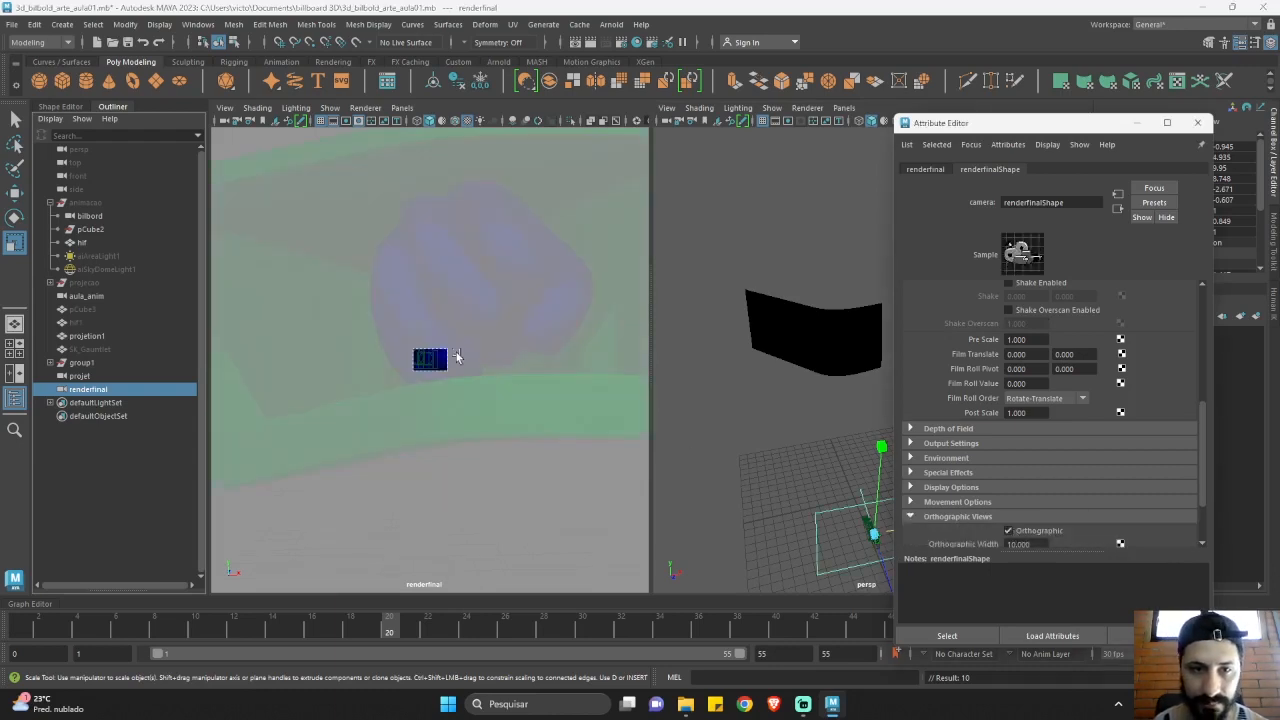
{"action": "scroll", "coordinate": [443, 330], "scroll_direction": "up", "scroll_amount": 3}
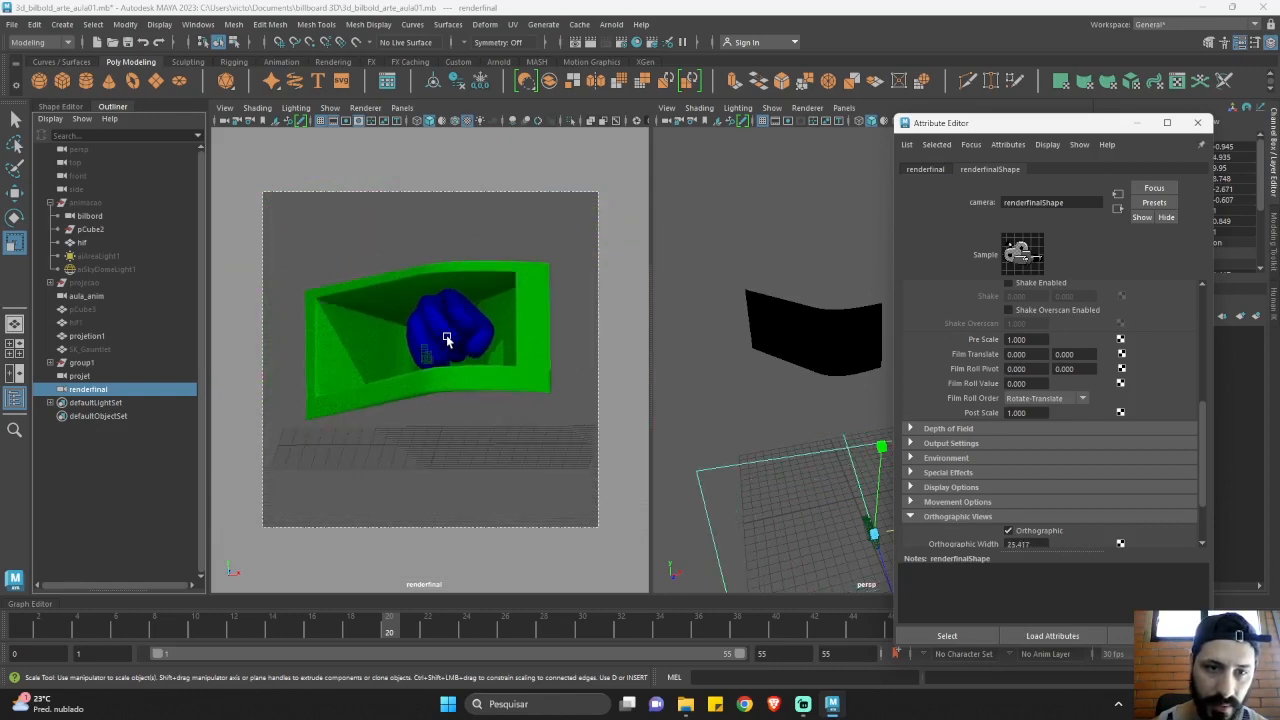
{"action": "left_click", "coordinate": [1137, 123]}
Move the renderfinal camera to Translate X -12.628 and Z 0.512, and rotate it to about 6.6, -22.7, 2.0.
{"action": "key", "text": "e"}
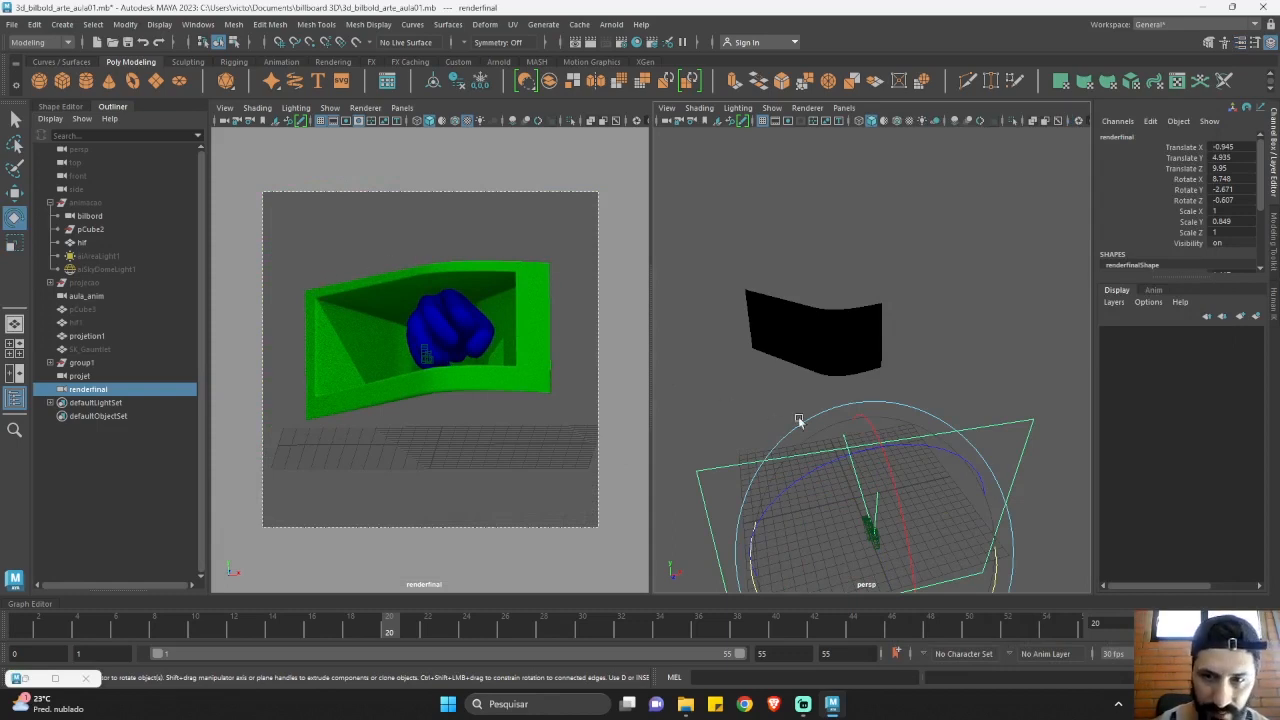
{"action": "left_click_drag", "start_coordinate": [800, 423], "coordinate": [794, 503], "text": "alt"}
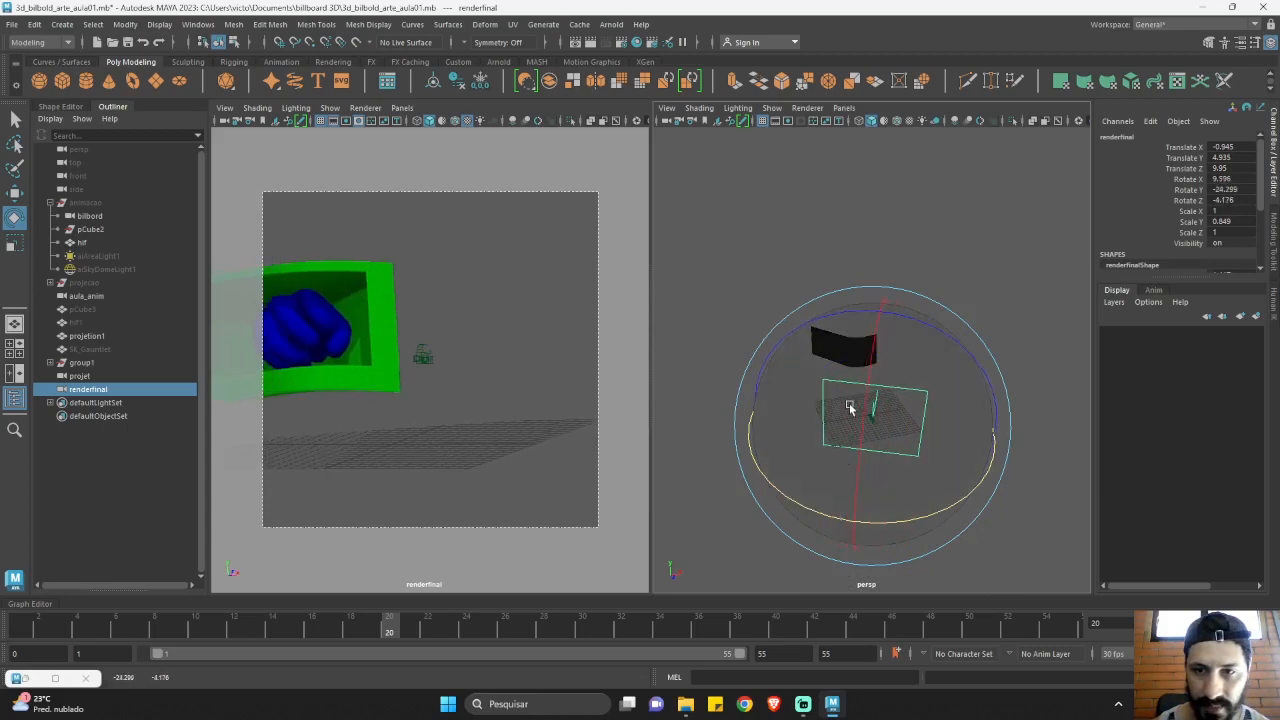
{"action": "left_click_drag", "start_coordinate": [849, 406], "coordinate": [852, 455], "text": "alt"}
{"action": "left_click_drag", "start_coordinate": [791, 571], "coordinate": [805, 557]}
{"action": "key", "text": "w"}
{"action": "left_click_drag", "start_coordinate": [930, 441], "coordinate": [854, 445]}
{"action": "left_click_drag", "start_coordinate": [818, 529], "coordinate": [817, 487]}
{"action": "left_click_drag", "start_coordinate": [859, 446], "coordinate": [823, 436]}
{"action": "key", "text": "e"}
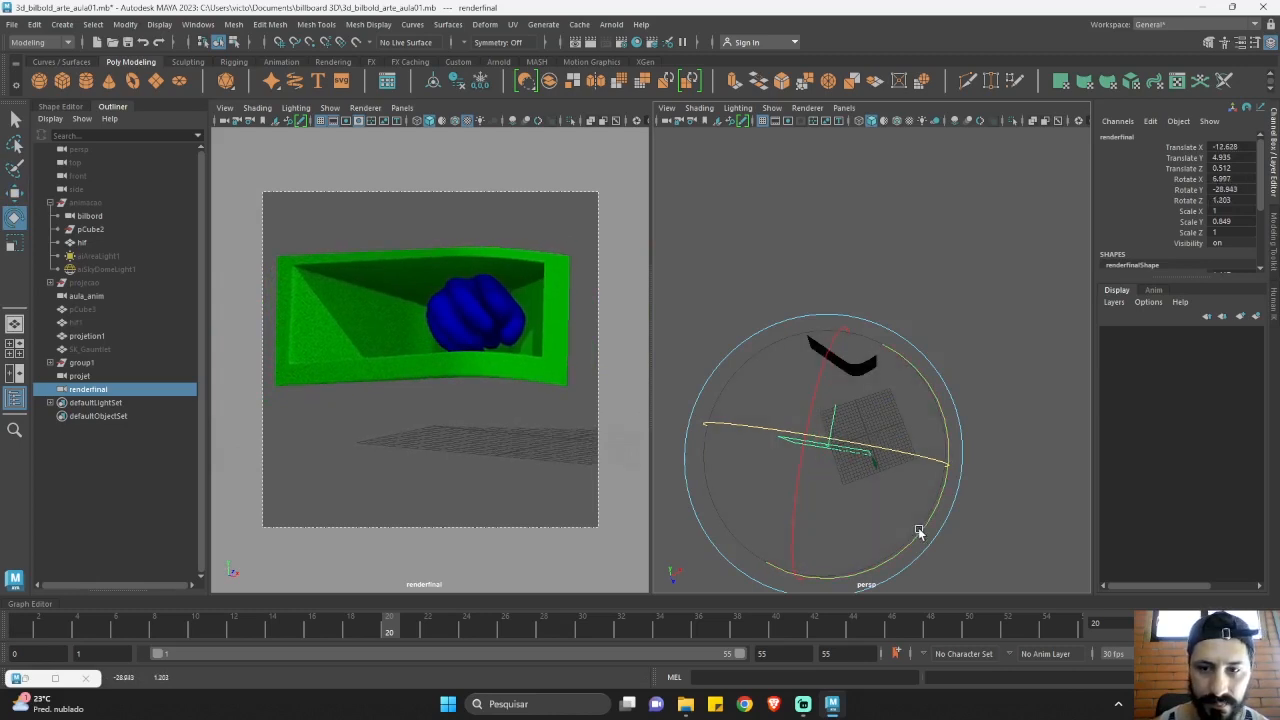
{"action": "mouse_move", "coordinate": [920, 531]}
{"action": "left_mouse_down"}
{"action": "mouse_move", "coordinate": [860, 533]}
{"action": "mouse_move", "coordinate": [919, 516]}
{"action": "left_mouse_up"}
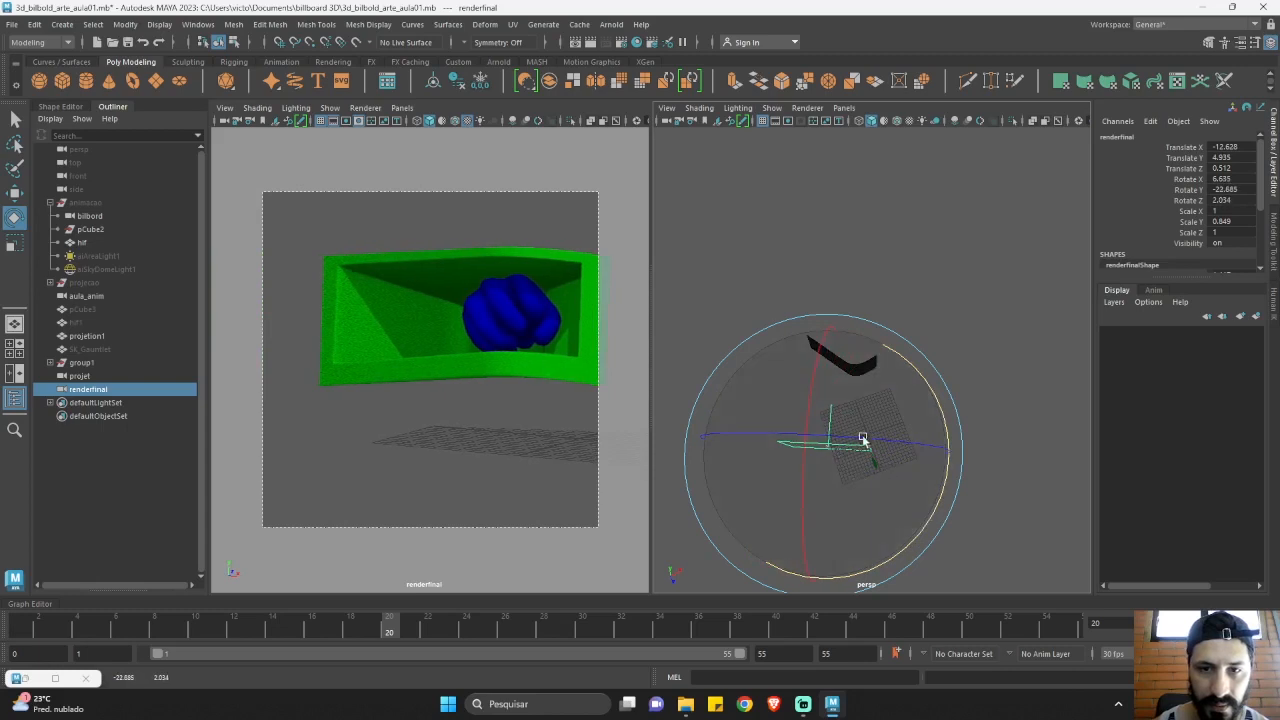
Reposition the renderfinal camera at Translate -21.191, 11.507, 2.474 and rotate it to 0.127, -37.518, -0.156 to flatten the billboard view.
{"action": "left_click_drag", "start_coordinate": [806, 401], "coordinate": [815, 443]}
{"action": "key", "text": "w"}
{"action": "key", "text": "e"}
{"action": "key", "text": "w"}
{"action": "key", "text": "e"}
{"action": "left_click_drag", "start_coordinate": [766, 443], "coordinate": [836, 452]}
{"action": "key", "text": "w"}
{"action": "key", "text": "e"}
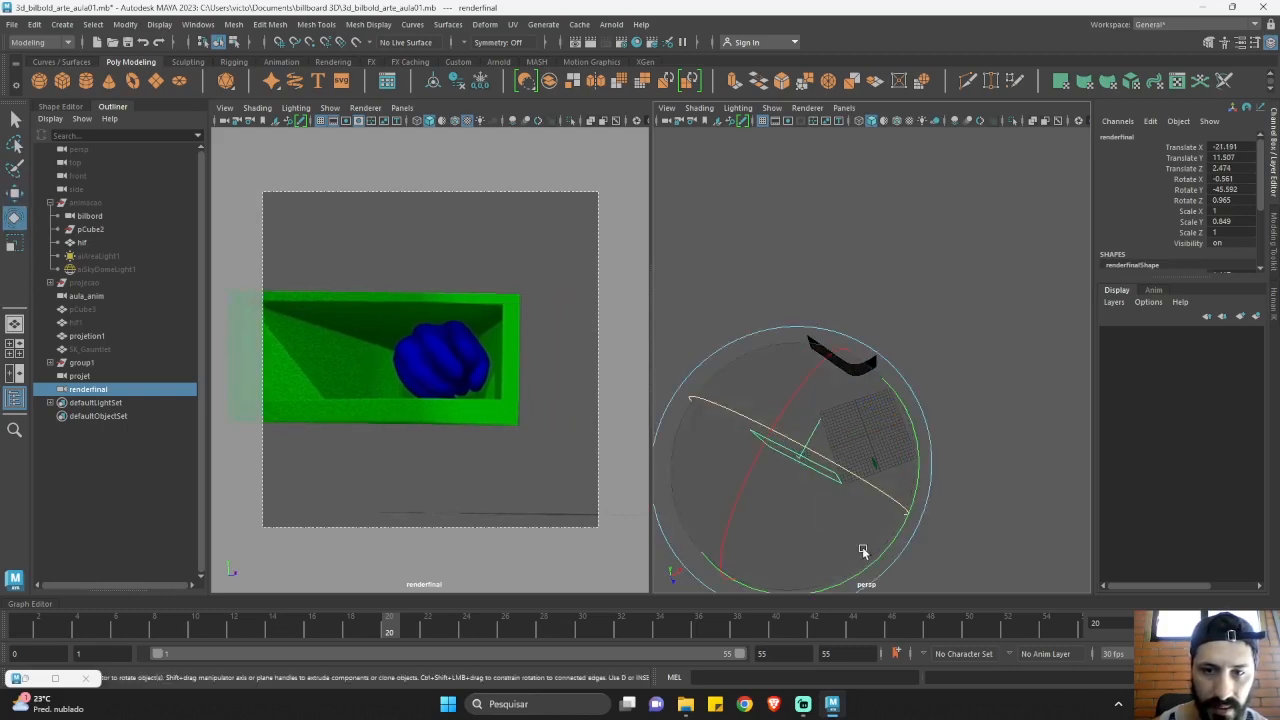
{"action": "left_click_drag", "start_coordinate": [860, 551], "coordinate": [843, 458]}
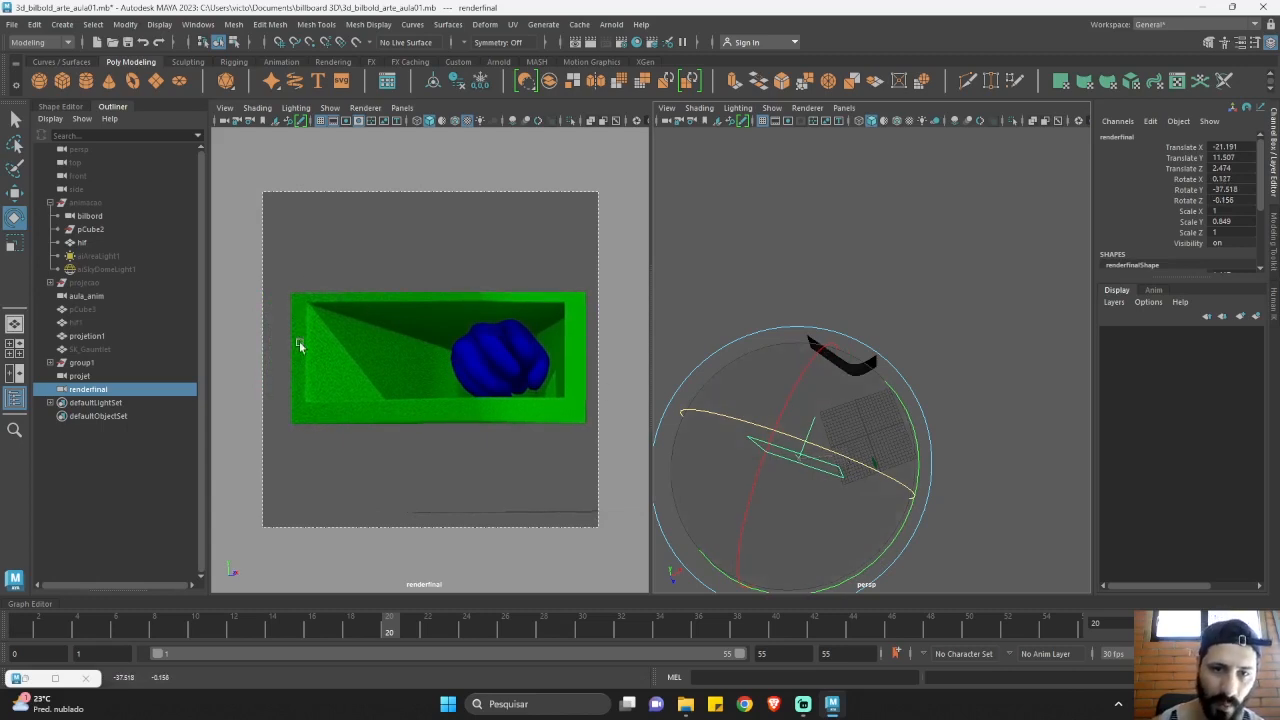
Fine-tune the renderfinal camera to Translate X -20.949, Rotate X 0.049 and Rotate Z -0.028, leaving nothing selected.
{"action": "key", "text": "w"}
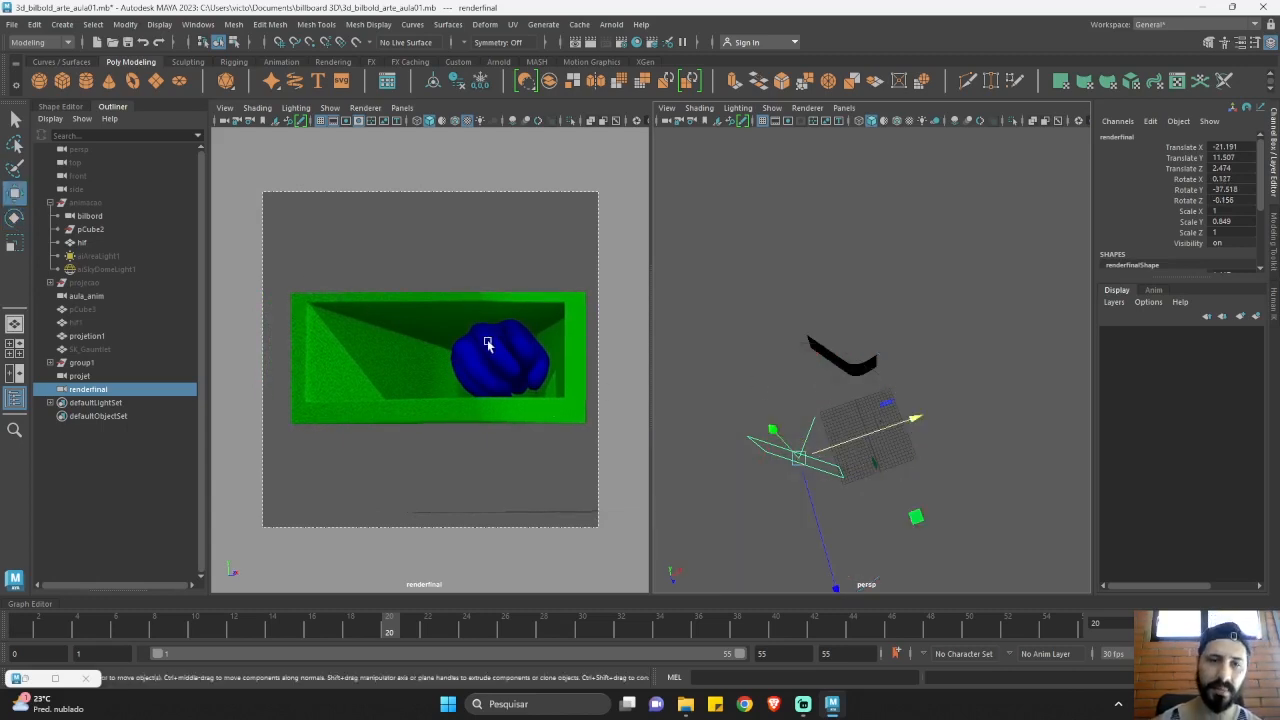
{"action": "key", "text": "e"}
{"action": "left_click_drag", "start_coordinate": [826, 437], "coordinate": [860, 438]}
{"action": "key", "text": "w"}
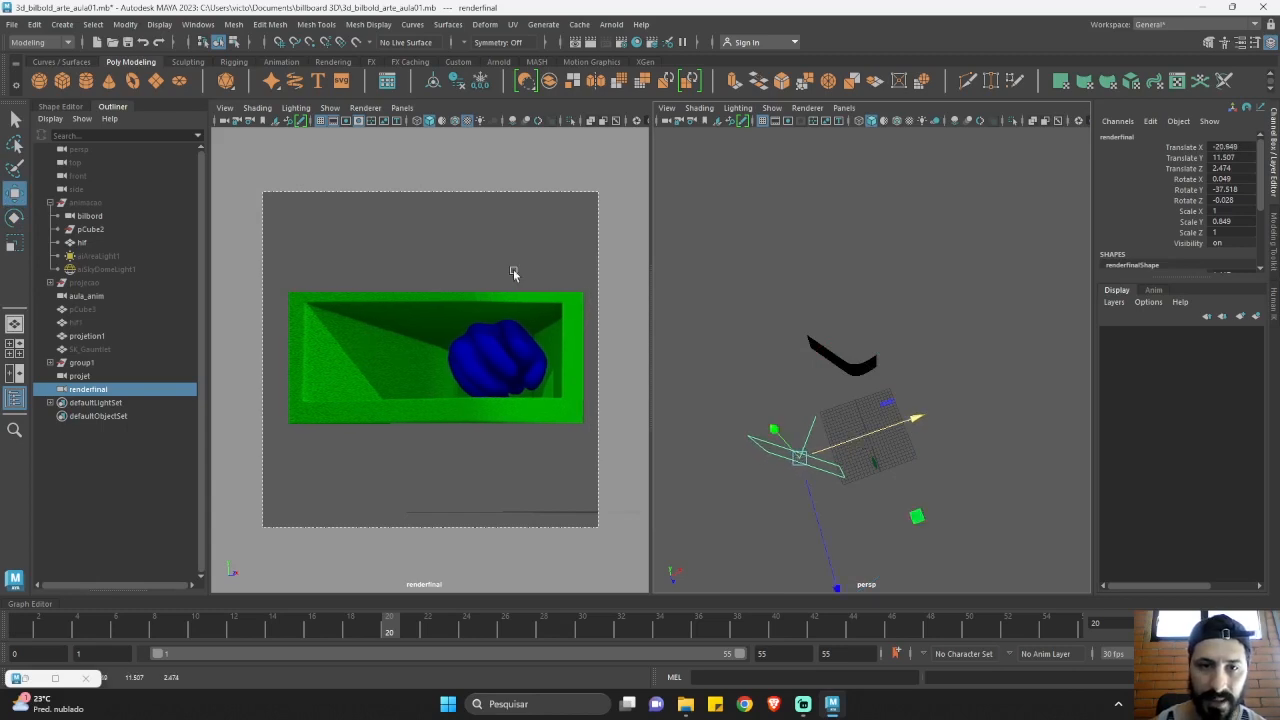
{"action": "left_click", "coordinate": [500, 241]}
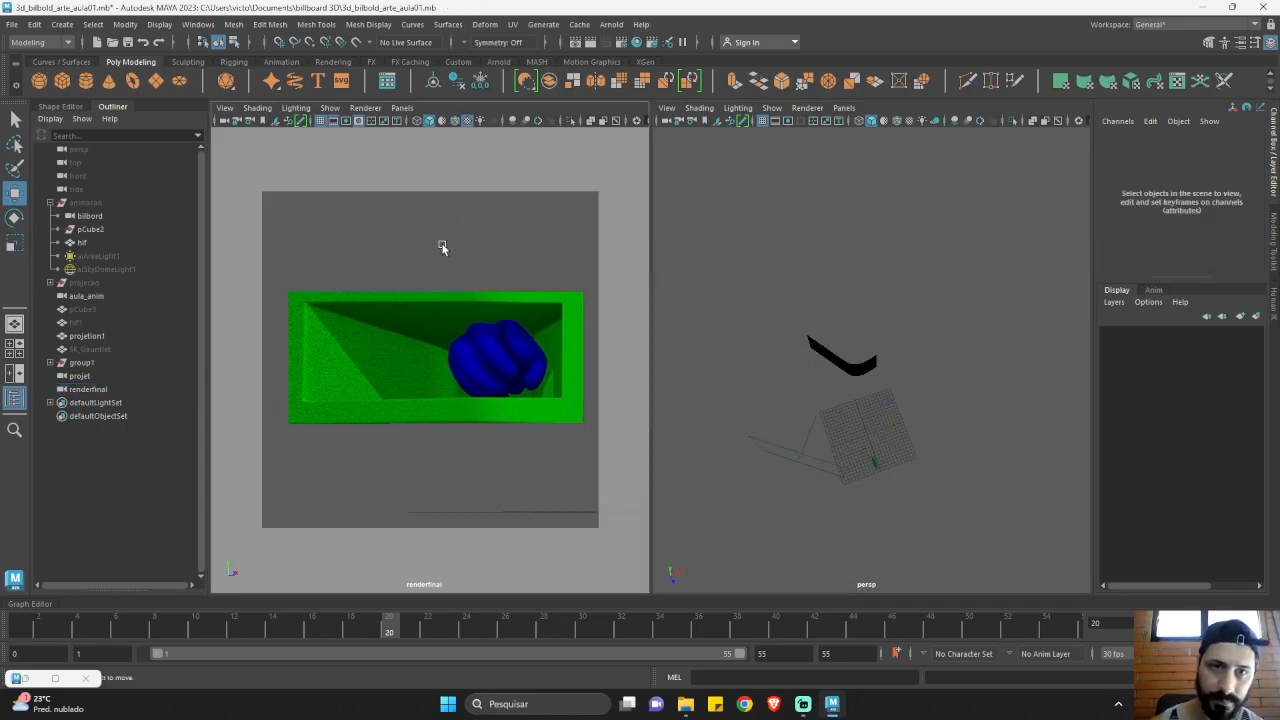
Select the renderfinal camera, open the render settings with Maya Hardware 2.0 as the renderer, and render the current frame.
{"action": "left_click", "coordinate": [88, 389]}
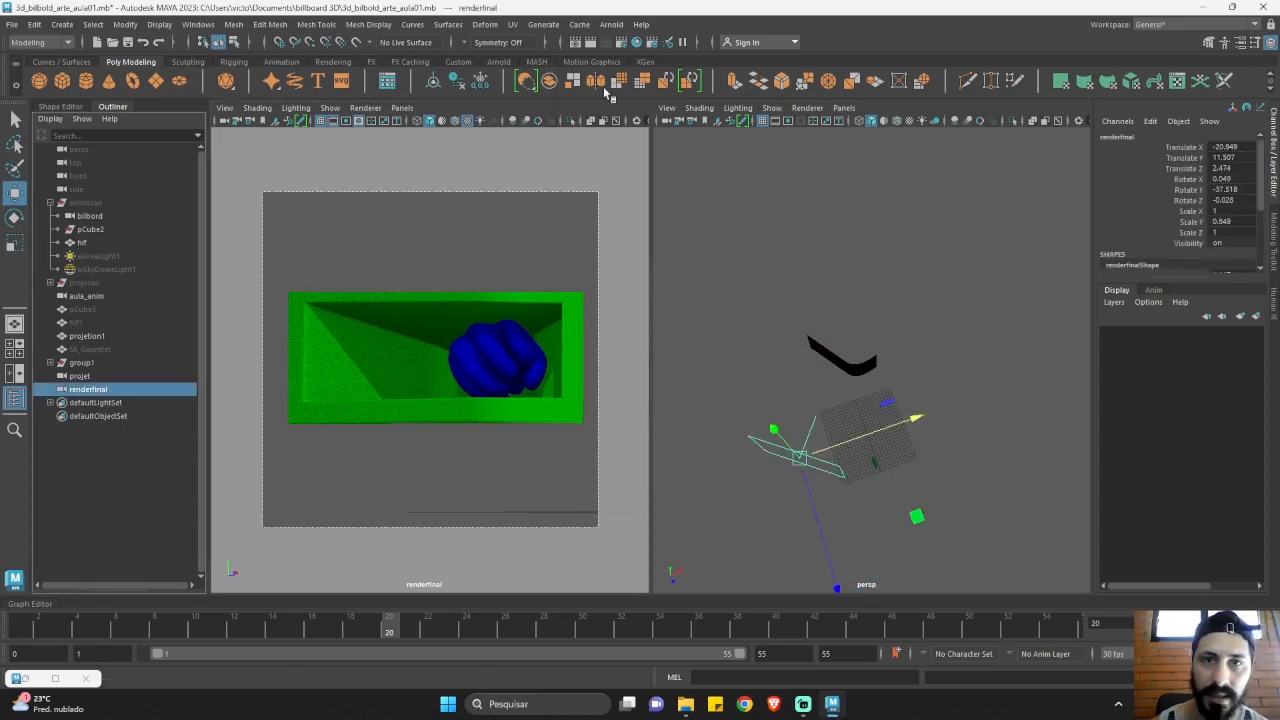
{"action": "left_click", "coordinate": [635, 43]}
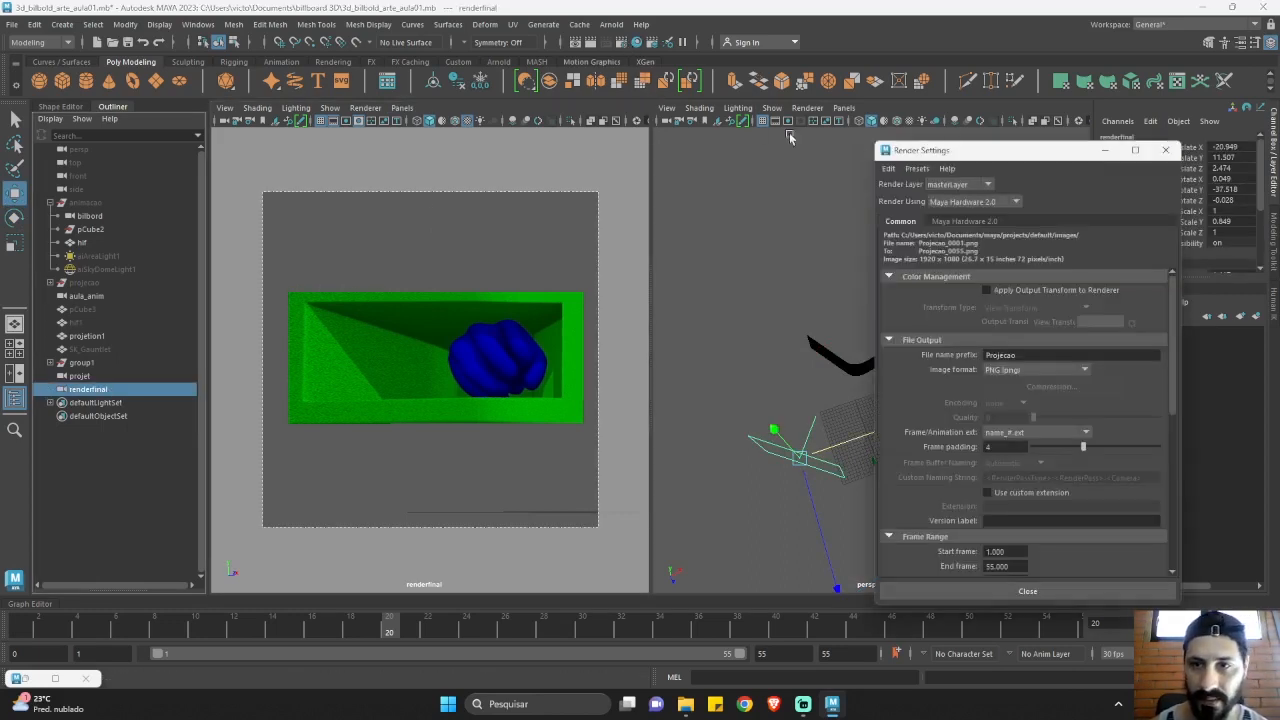
{"action": "left_click", "coordinate": [968, 202]}
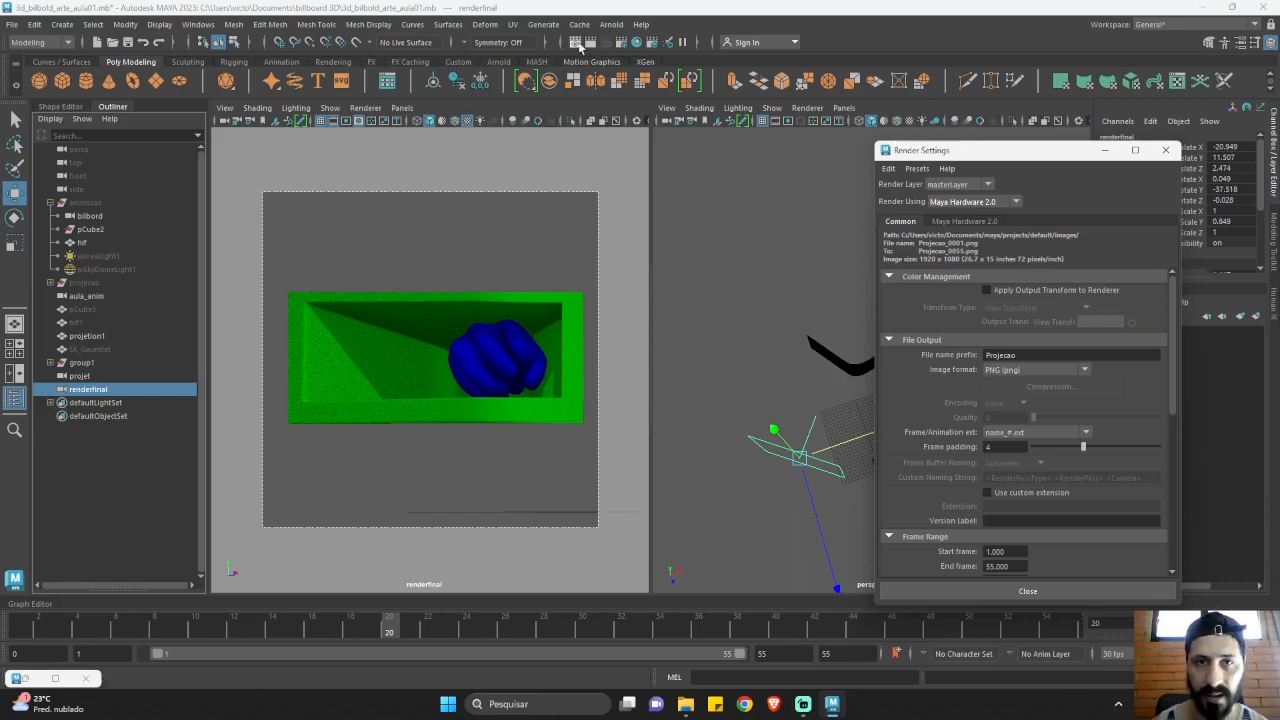
{"action": "left_click", "coordinate": [576, 43]}
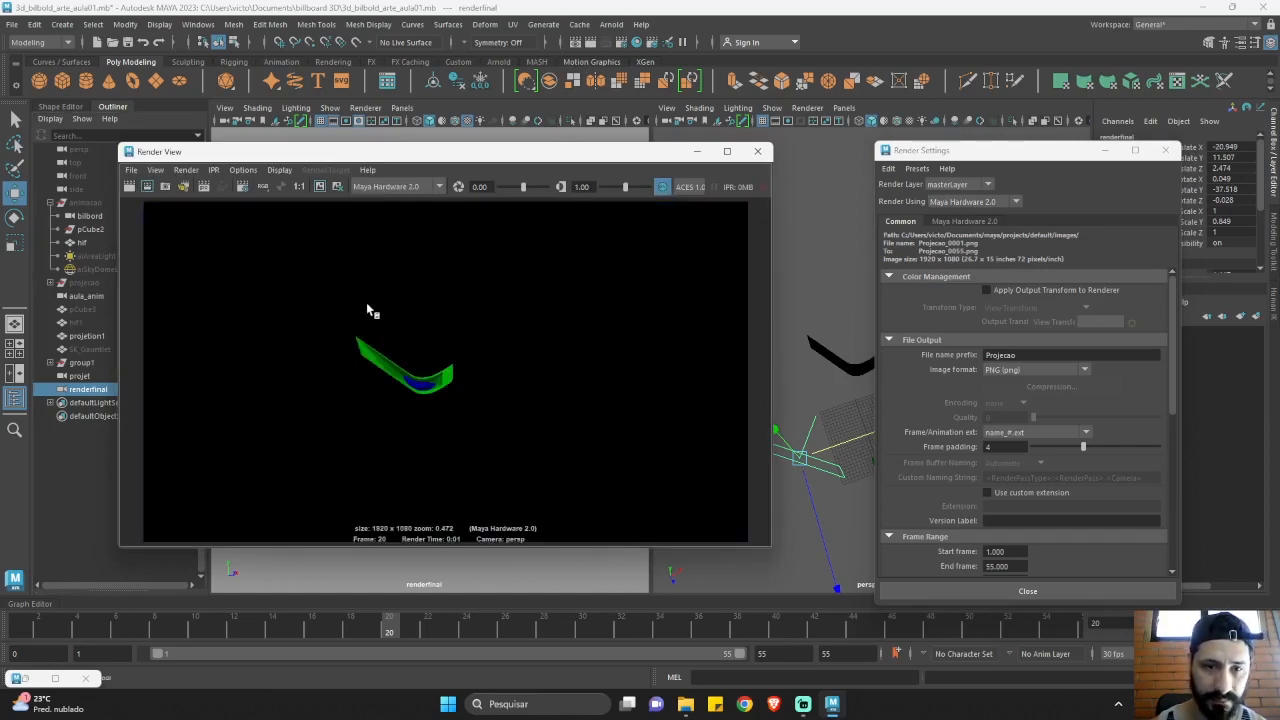
Render the current frame through the renderfinal camera in the render view, keeping Maya Hardware 2.0 as the renderer.
{"action": "left_click", "coordinate": [404, 188]}
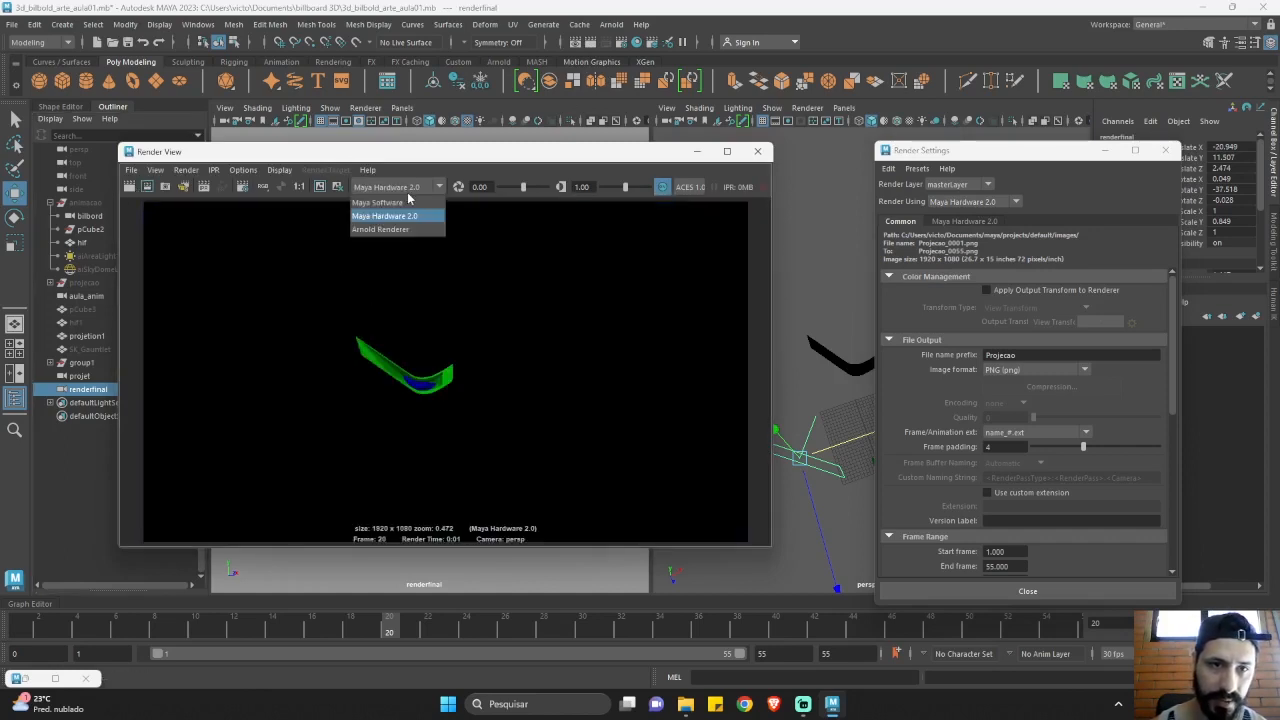
{"action": "left_click", "coordinate": [407, 196]}
{"action": "left_click", "coordinate": [215, 171]}
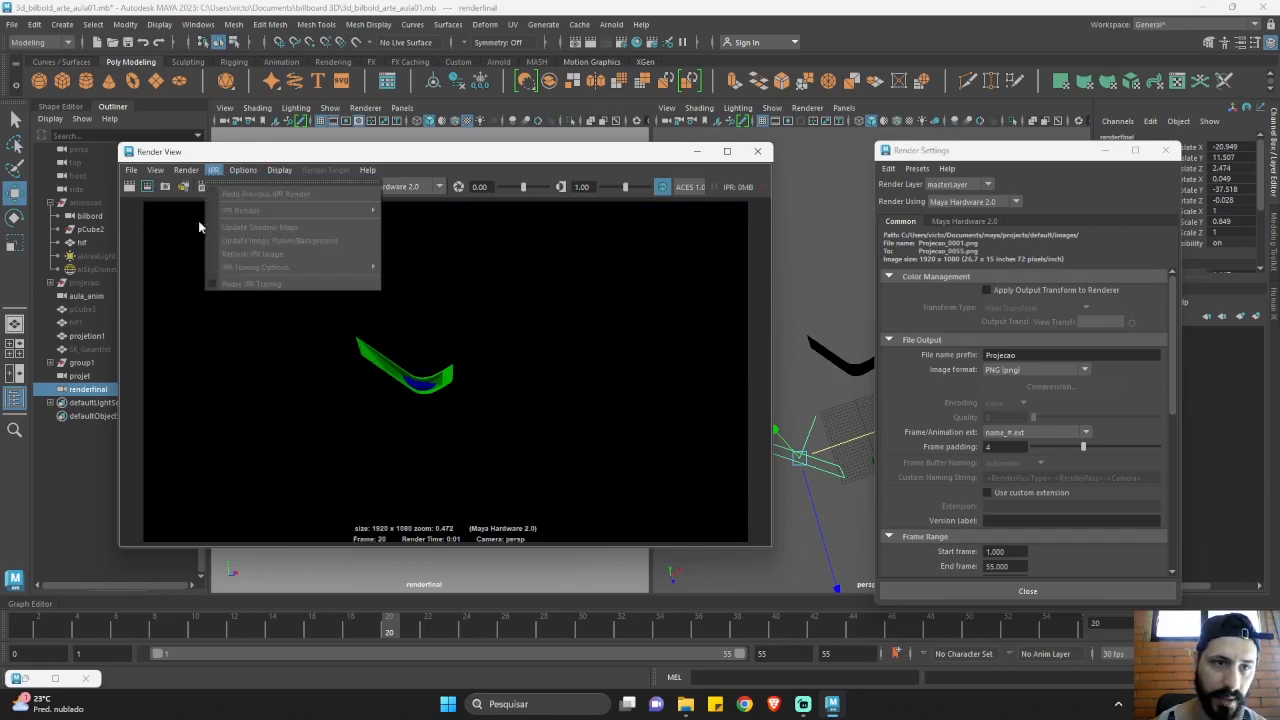
{"action": "left_click", "coordinate": [187, 172]}
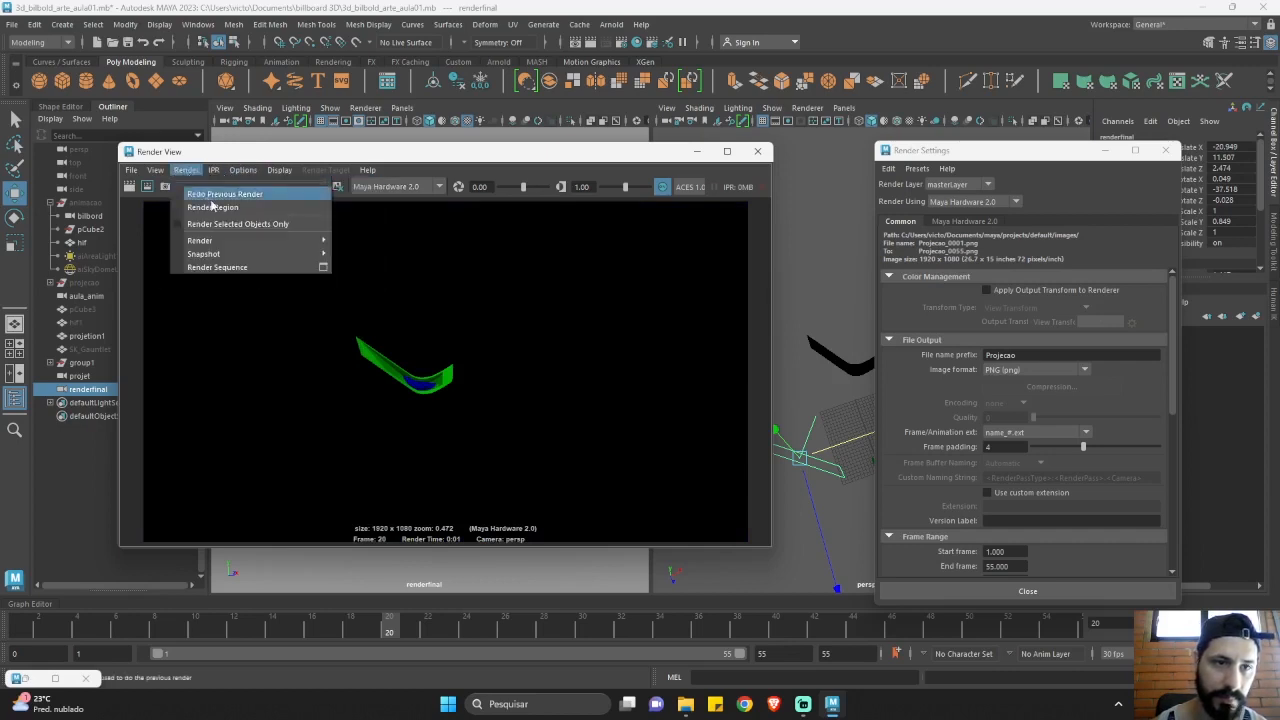
{"action": "mouse_move", "coordinate": [280, 240]}
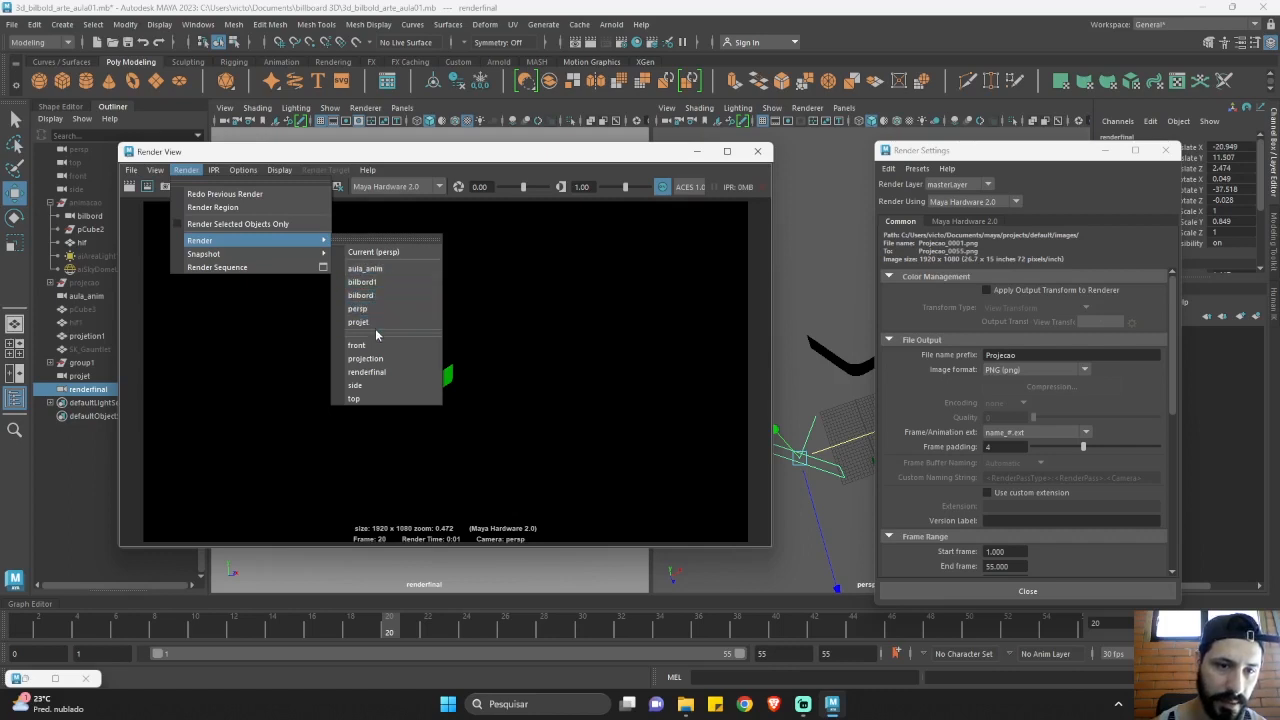
{"action": "left_click", "coordinate": [375, 372]}
Render frame 53 through the renderfinal camera and minimize the render view.
{"action": "left_click", "coordinate": [130, 187]}
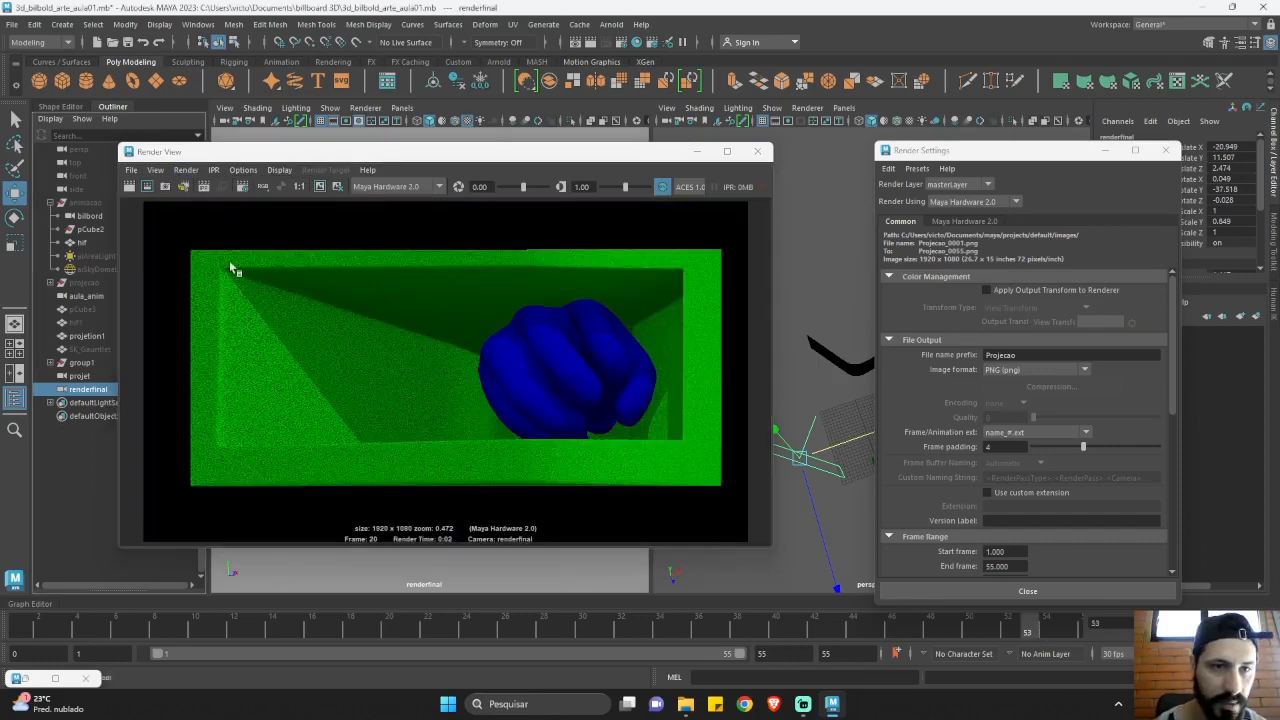
{"action": "left_click", "coordinate": [143, 190]}
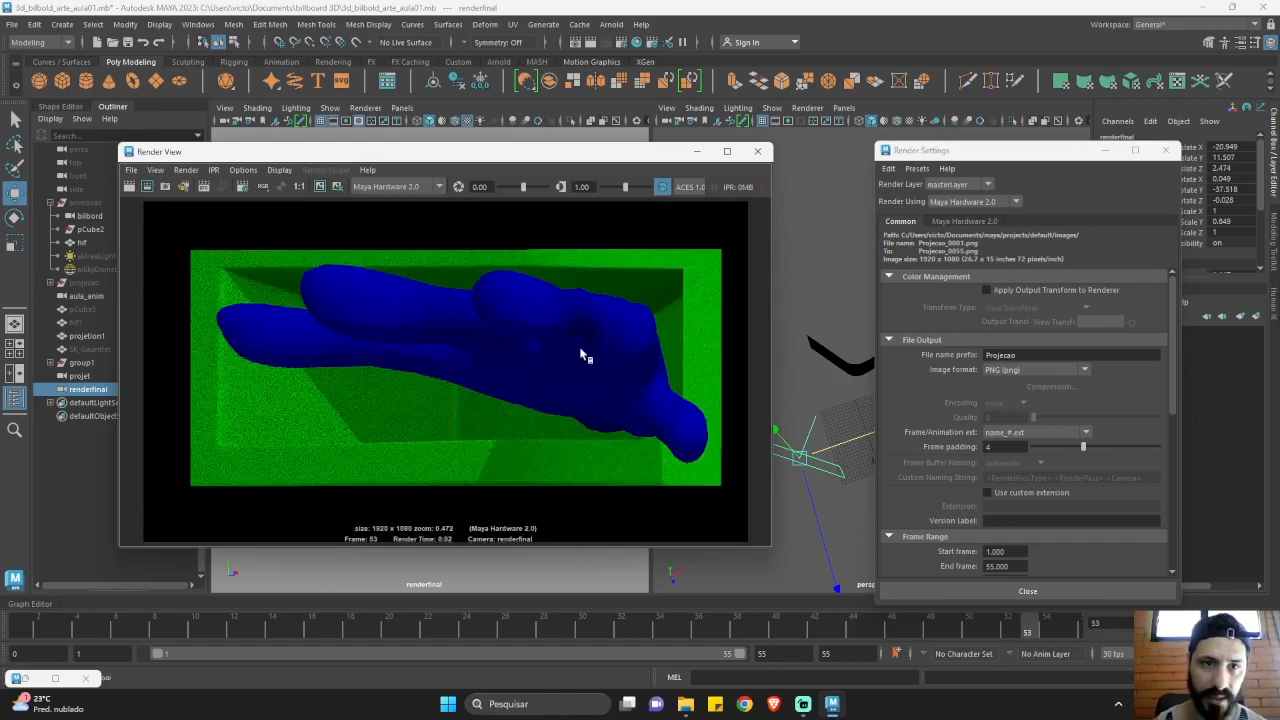
{"action": "left_click", "coordinate": [700, 155]}
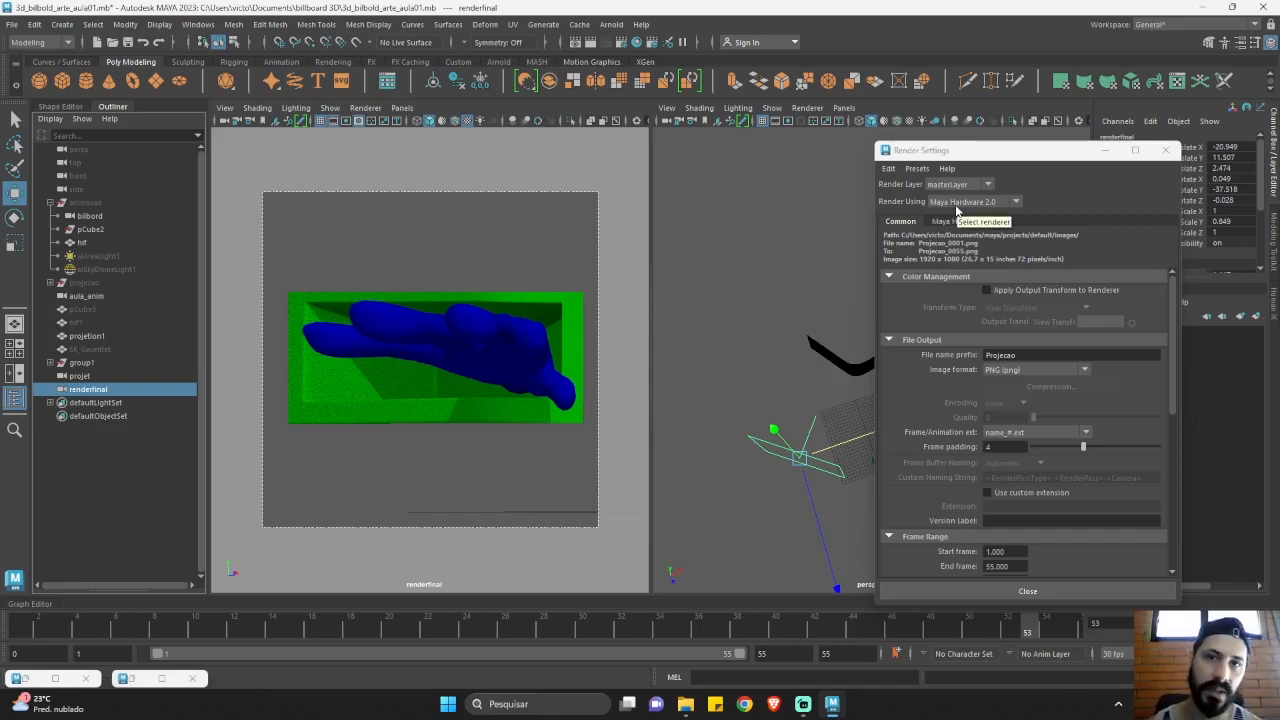
Switch the render settings to Arnold Renderer and back to Maya Hardware 2.0.
{"action": "left_click", "coordinate": [957, 202]}
{"action": "left_click", "coordinate": [955, 236]}
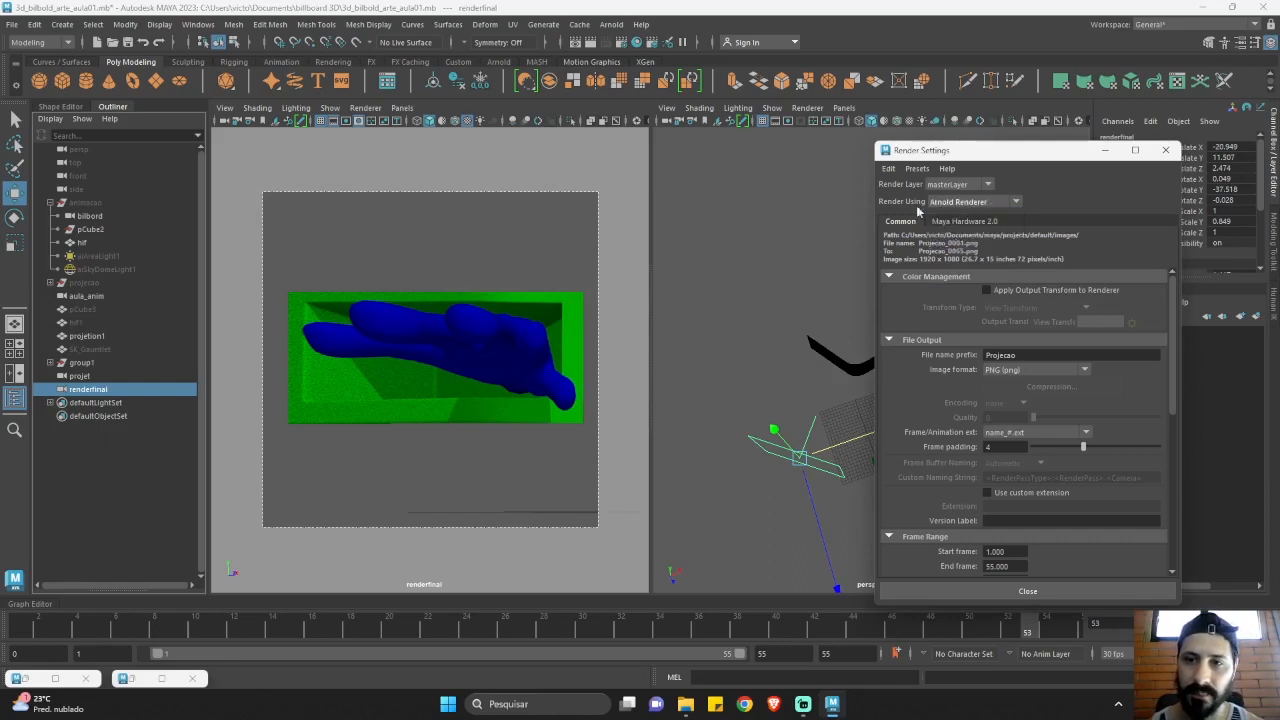
{"action": "left_click", "coordinate": [984, 204]}
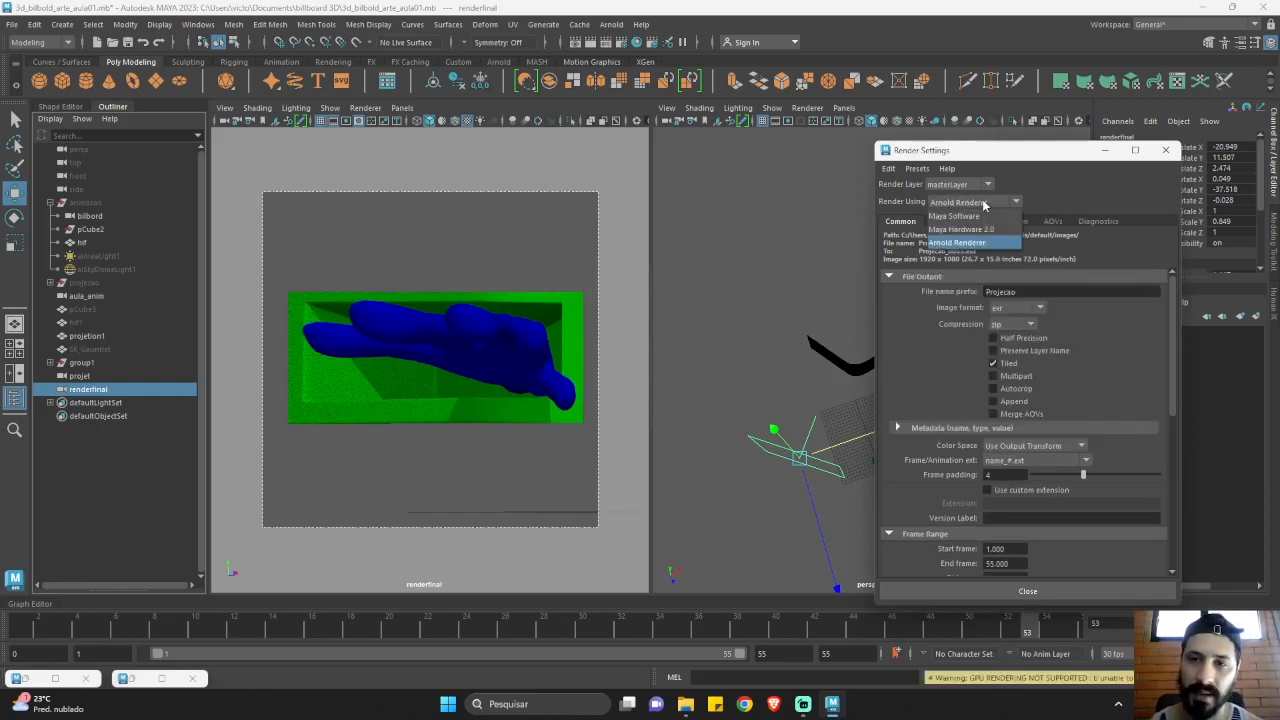
{"action": "left_click", "coordinate": [970, 229]}
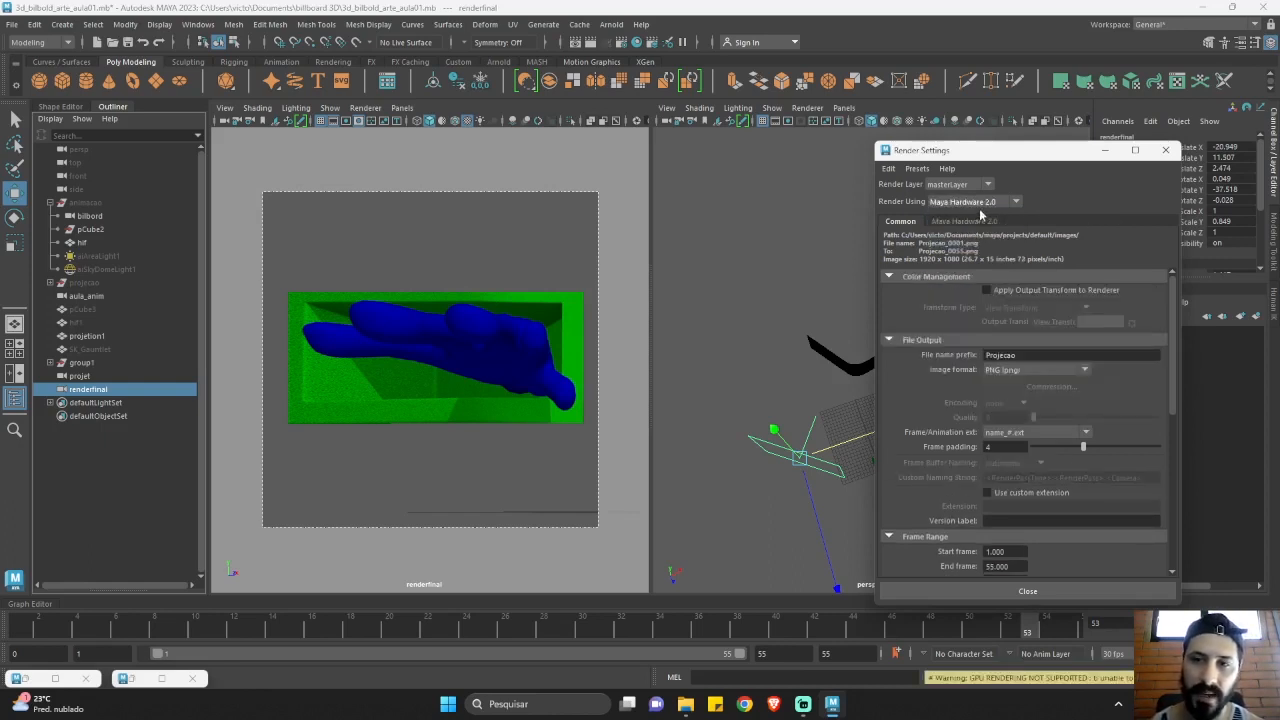
Close the render view, switch to File Explorer and open Projecao_0001 from the render_final folder inside billboard 3D.
{"action": "left_click", "coordinate": [152, 678]}
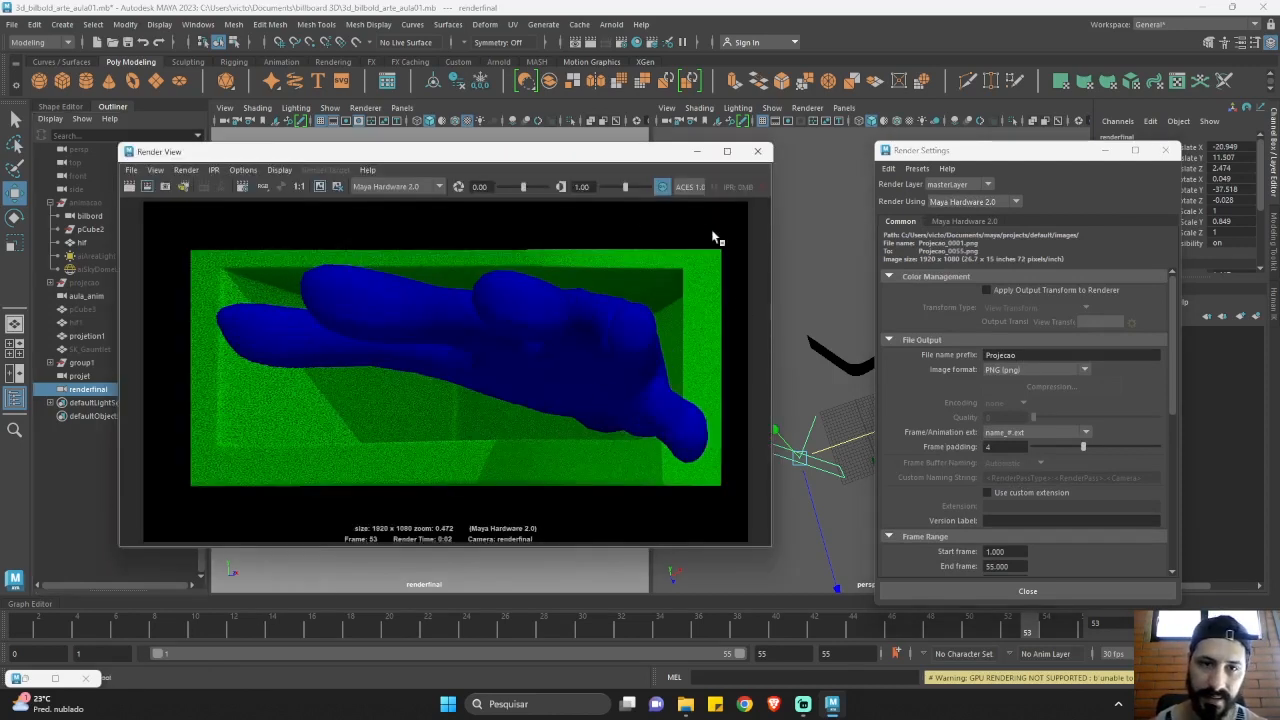
{"action": "left_click", "coordinate": [760, 152]}
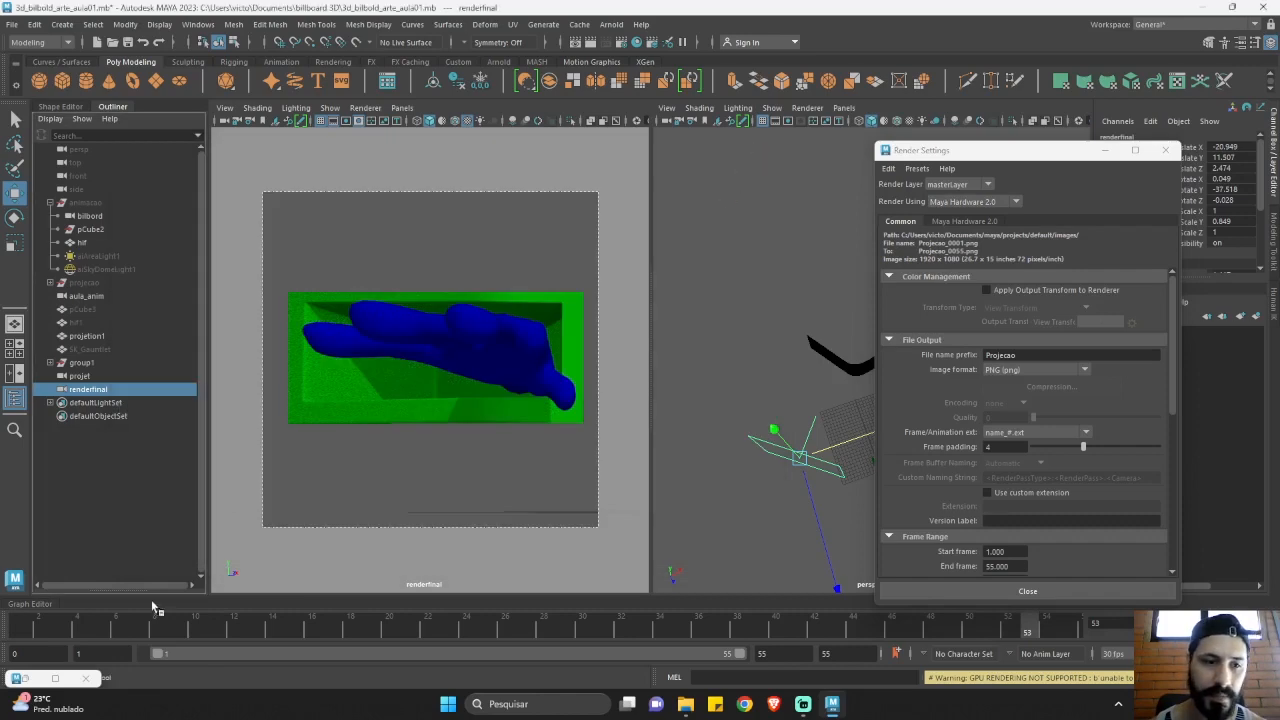
{"action": "left_click", "coordinate": [686, 708]}
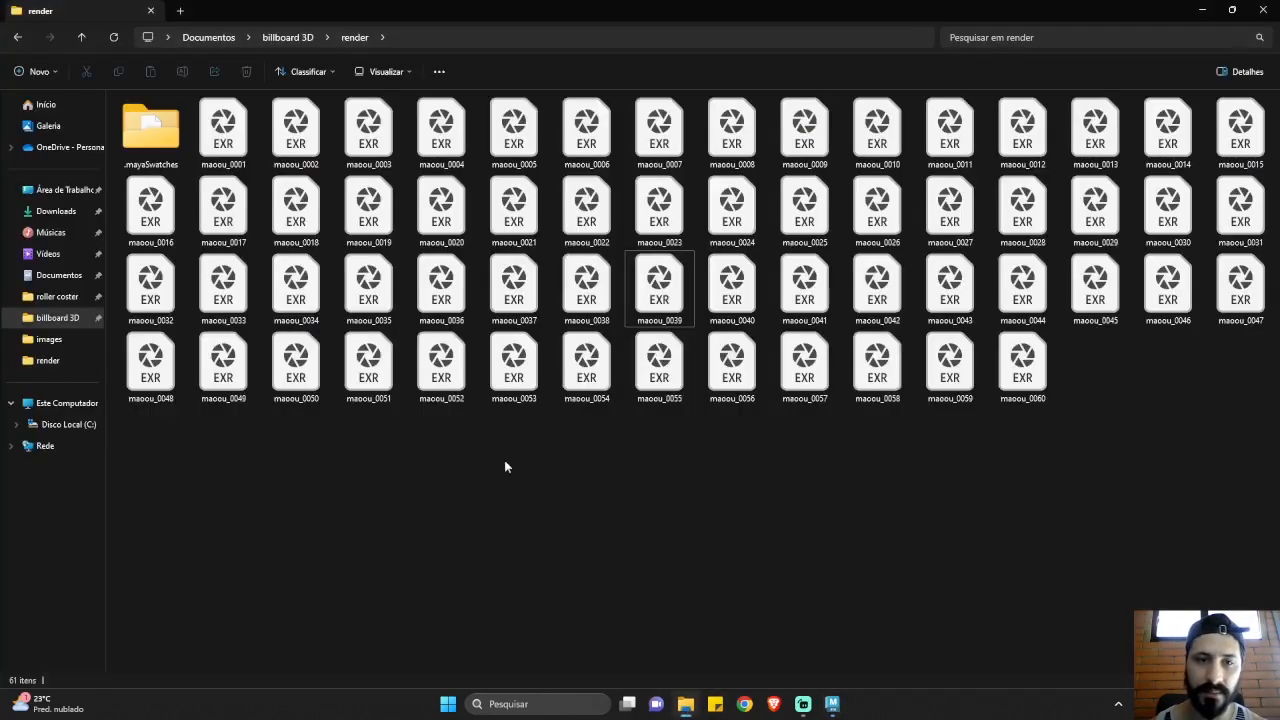
{"action": "left_click", "coordinate": [302, 37]}
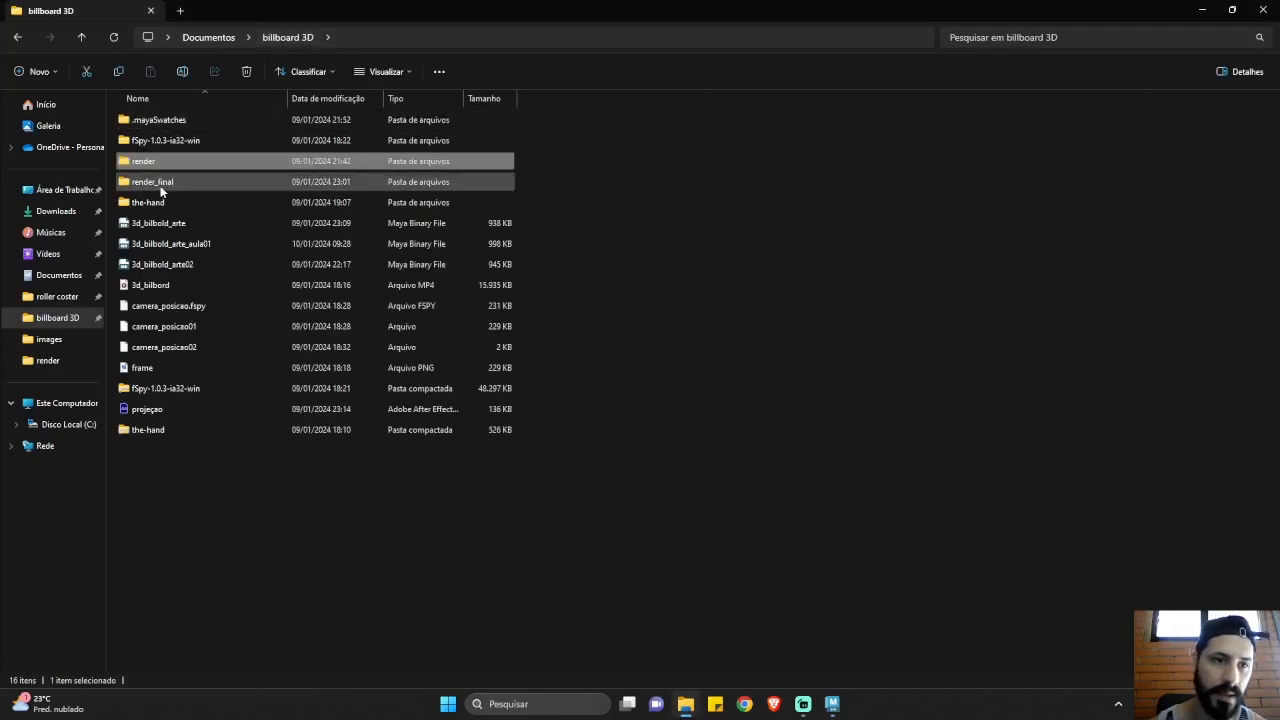
{"action": "double_click", "coordinate": [172, 186]}
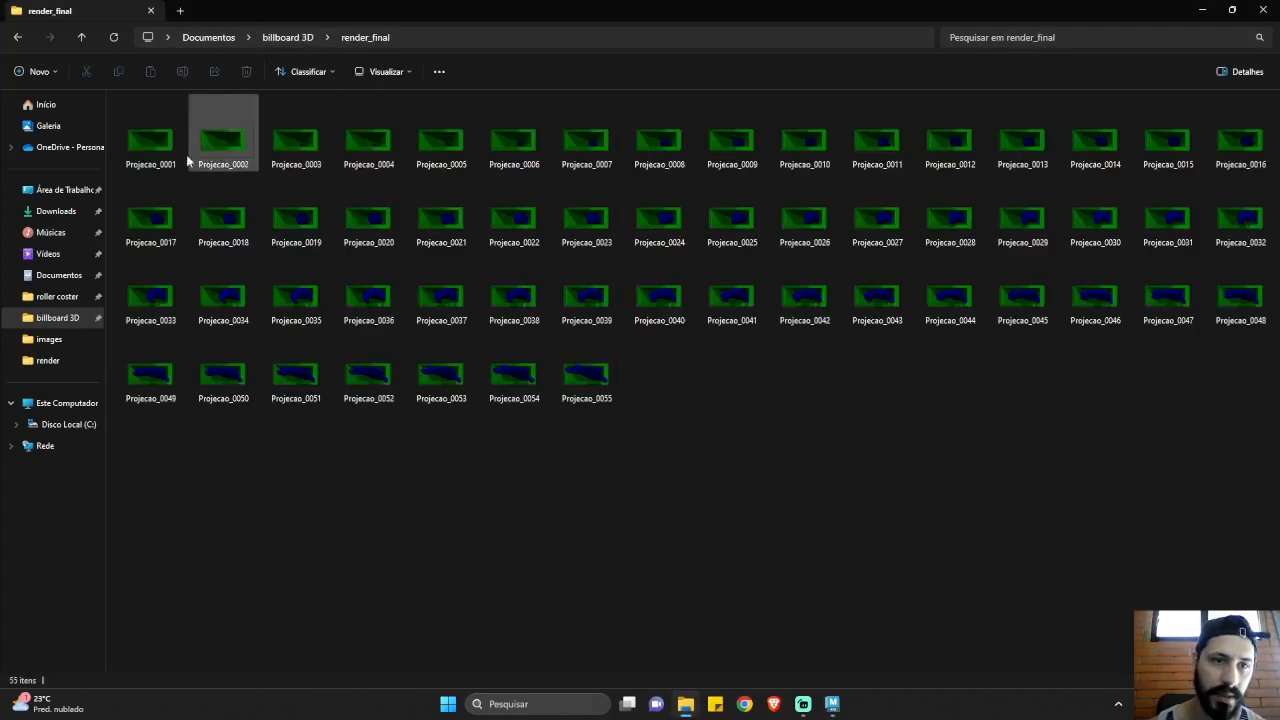
{"action": "left_click", "coordinate": [165, 151]}
{"action": "double_click", "coordinate": [165, 151]}
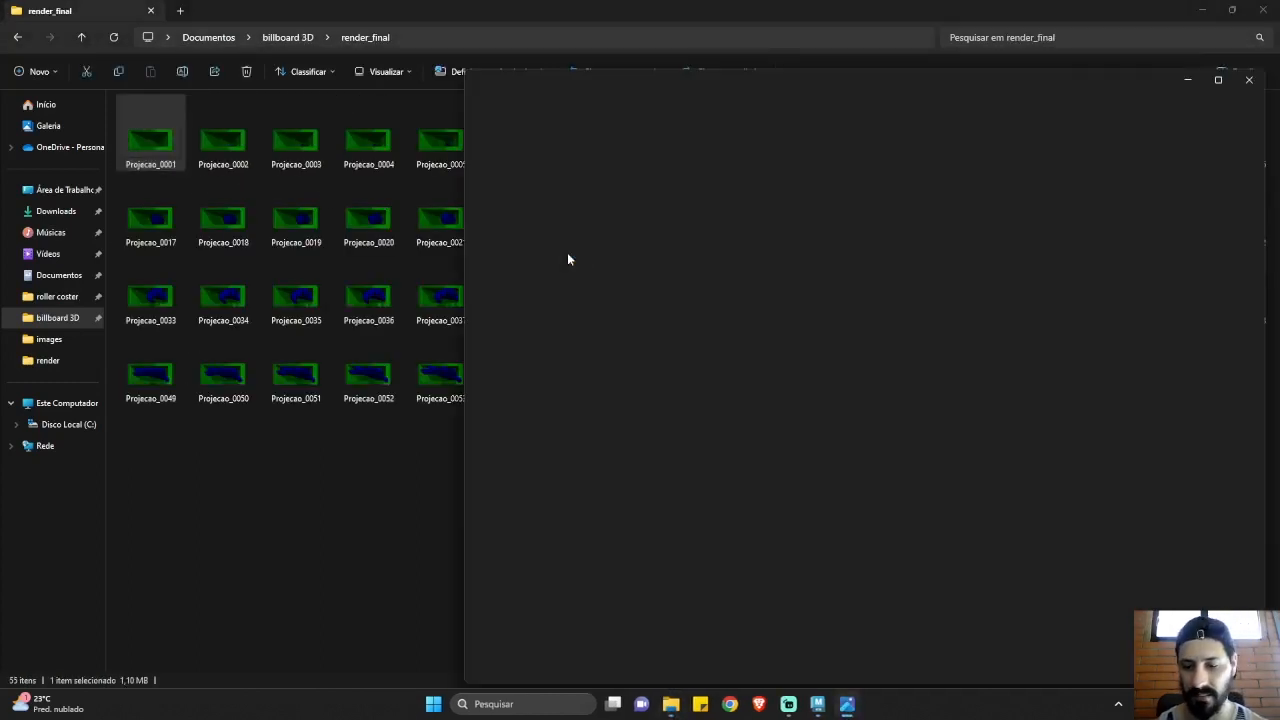
{"action": "left_click_drag", "start_coordinate": [640, 80], "coordinate": [337, 40]}
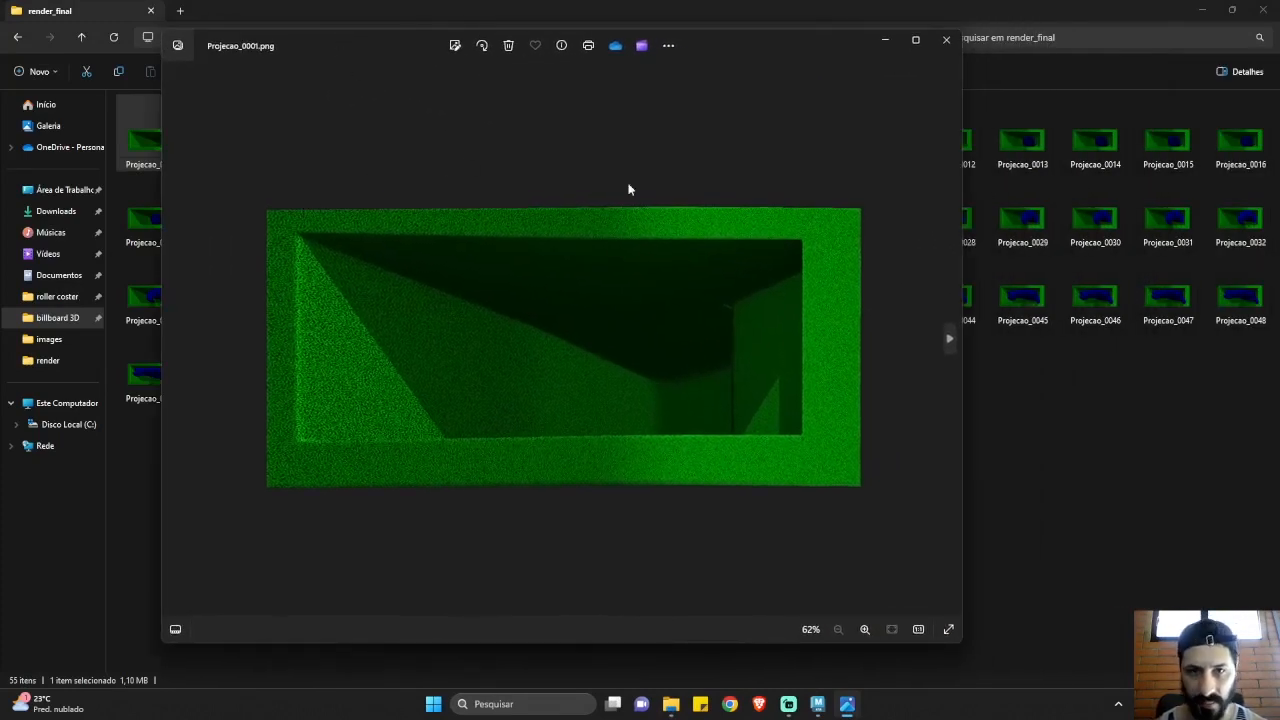
Step through the rendered Projecao images up to Projecao_0055 to check the flattened hand animation, and close the image viewer.
{"action": "key", "text": "Right"}
{"action": "key", "text": "Right"}
{"action": "key", "text": "Right"}
{"action": "key", "text": "Right"}
{"action": "key", "text": "Right"}
{"action": "key", "text": "Right"}
{"action": "key", "text": "Right"}
{"action": "key", "text": "Right"}
{"action": "key", "text": "Right"}
{"action": "key", "text": "Right"}
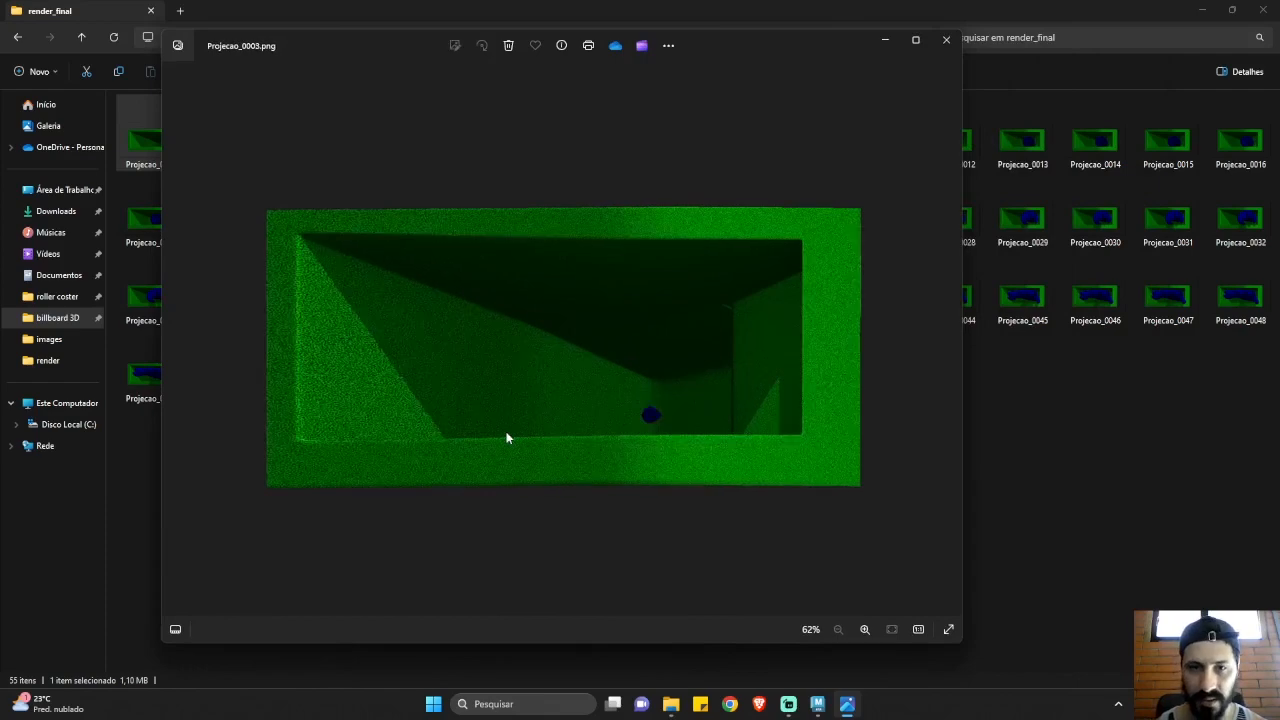
{"action": "key", "text": "Right"}
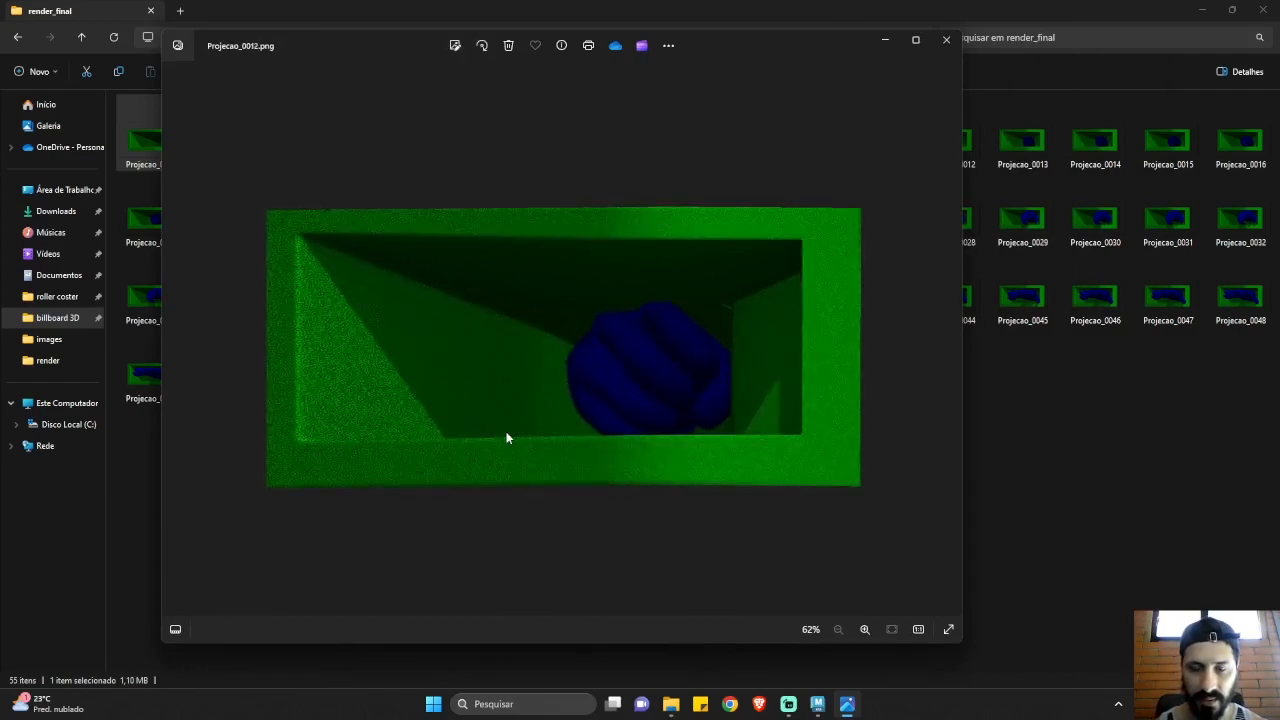
{"action": "key", "text": "Right"}
{"action": "key", "text": "Right"}
{"action": "key", "text": "Right"}
{"action": "key", "text": "Right"}
{"action": "key", "text": "Right"}
{"action": "key", "text": "Right"}
{"action": "key", "text": "Right"}
{"action": "key", "text": "Right"}
{"action": "key", "text": "Right"}
{"action": "key", "text": "Right"}
{"action": "key", "text": "Right"}
{"action": "key", "text": "Right"}
{"action": "key", "text": "Right"}
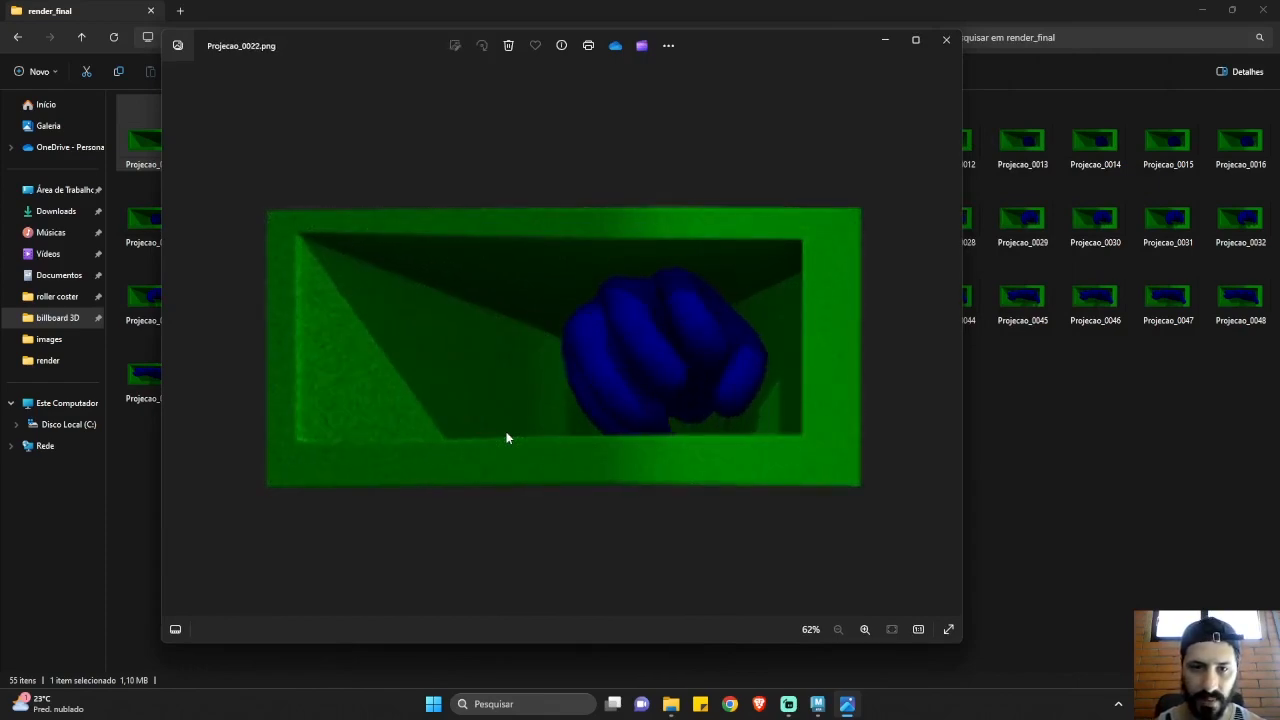
{"action": "key", "text": "Right"}
{"action": "key", "text": "Right"}
{"action": "key", "text": "Right"}
{"action": "key", "text": "Right"}
{"action": "key", "text": "Right"}
{"action": "key", "text": "Right"}
{"action": "key", "text": "Right"}
{"action": "key", "text": "Right"}
{"action": "key", "text": "Right"}
{"action": "key", "text": "Right"}
{"action": "key", "text": "Right"}
{"action": "key", "text": "Right"}
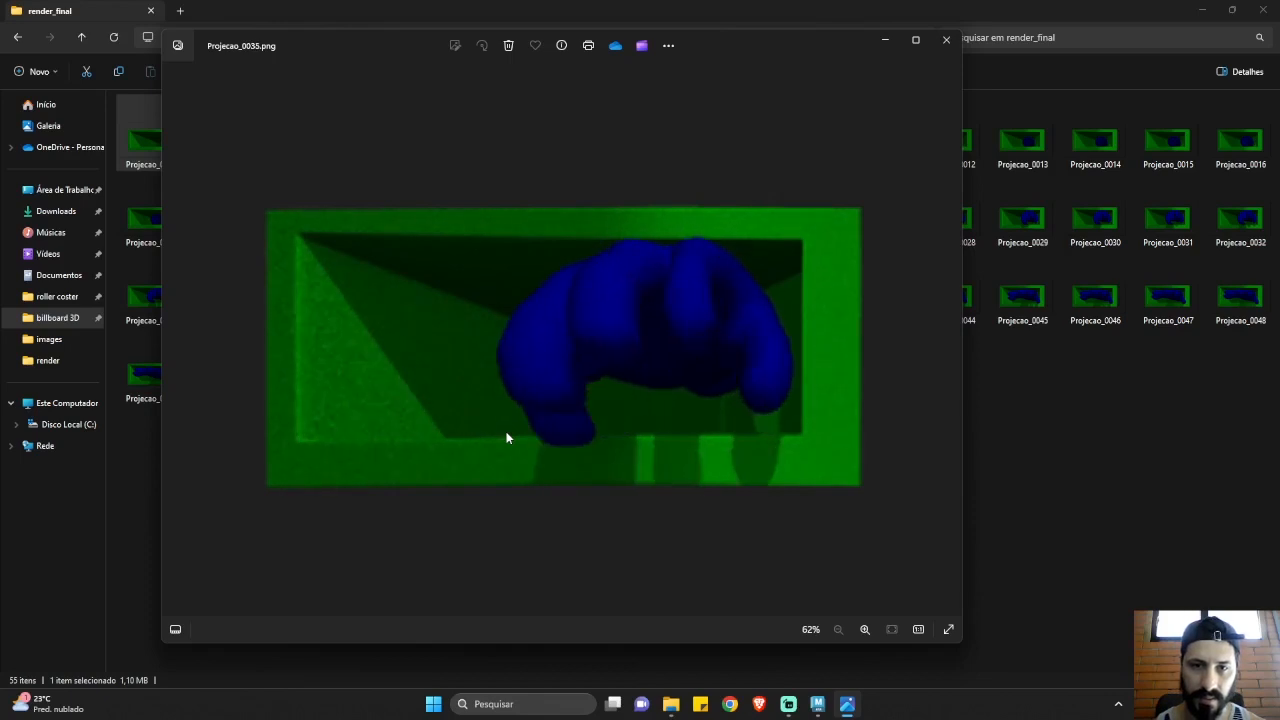
{"action": "key", "text": "Right"}
{"action": "key", "text": "Right"}
{"action": "key", "text": "Right"}
{"action": "key", "text": "Right"}
{"action": "key", "text": "Right"}
{"action": "key", "text": "Right"}
{"action": "key", "text": "Right"}
{"action": "key", "text": "Right"}
{"action": "key", "text": "Right"}
{"action": "key", "text": "Right"}
{"action": "key", "text": "Right"}
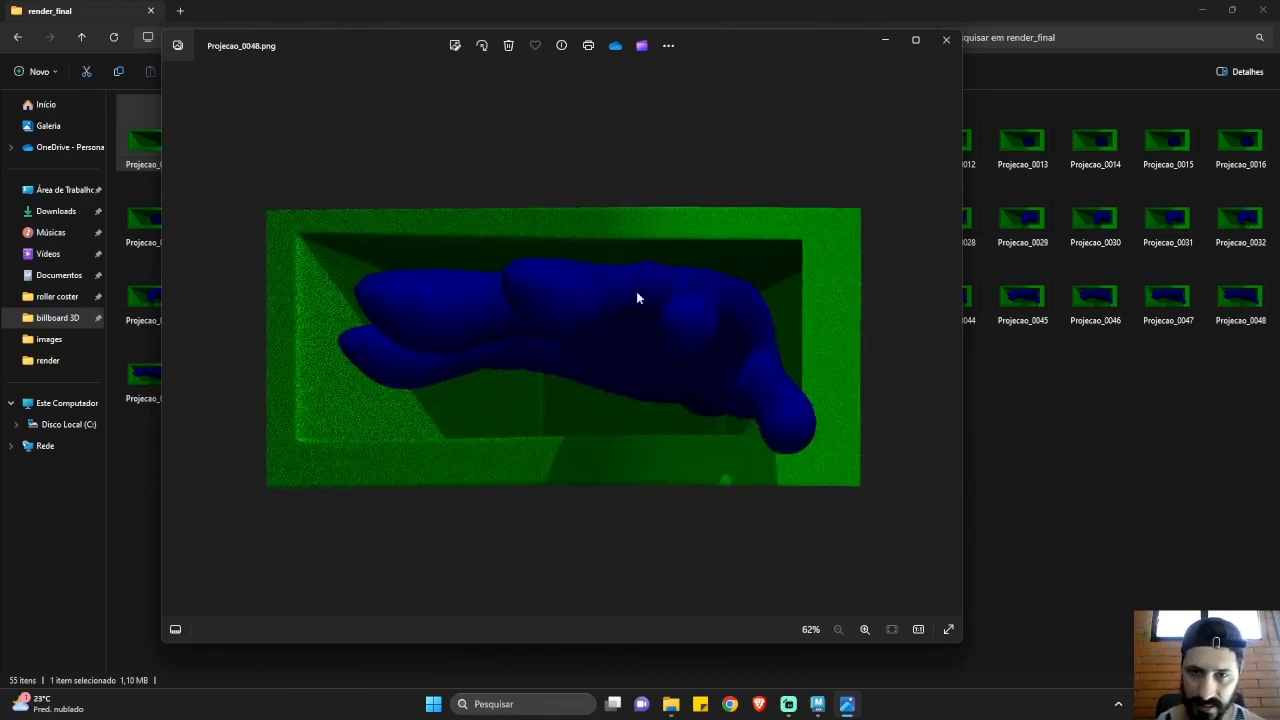
{"action": "key", "text": "Right"}
{"action": "key", "text": "Right"}
{"action": "key", "text": "Right"}
{"action": "key", "text": "Right"}
{"action": "key", "text": "Right"}
{"action": "key", "text": "Right"}
{"action": "key", "text": "Right"}
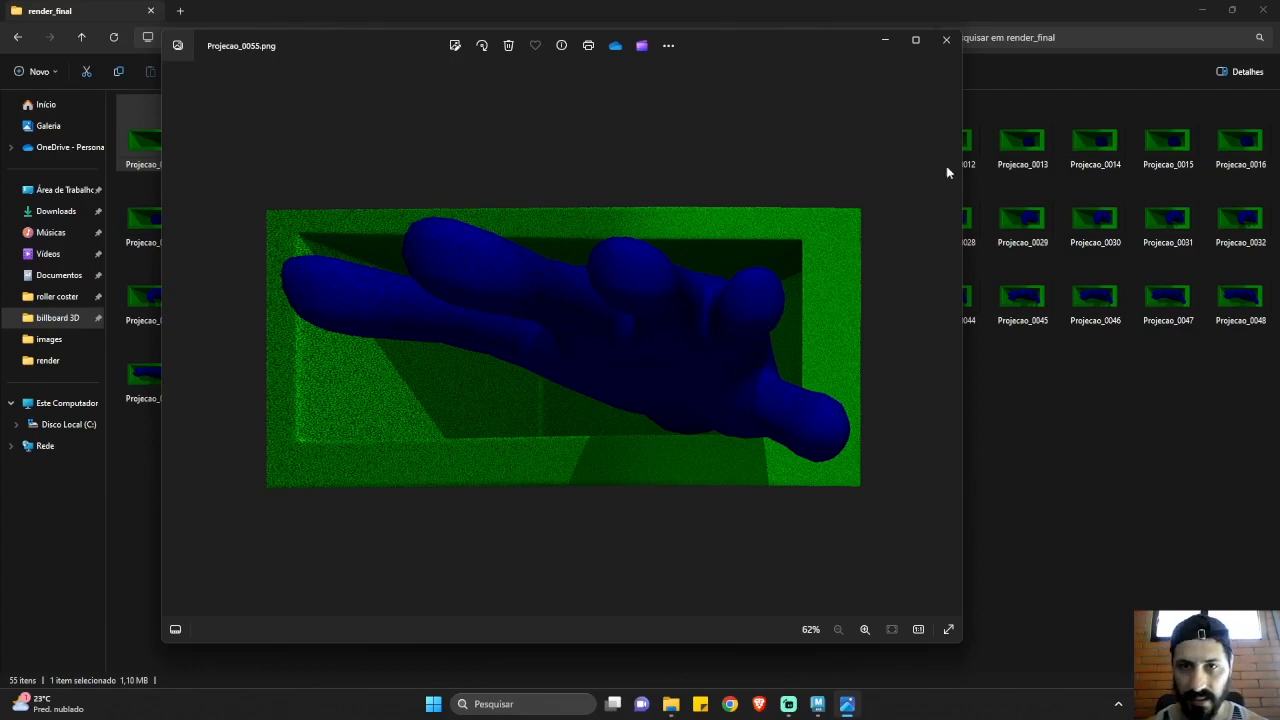
{"action": "left_click", "coordinate": [946, 42]}
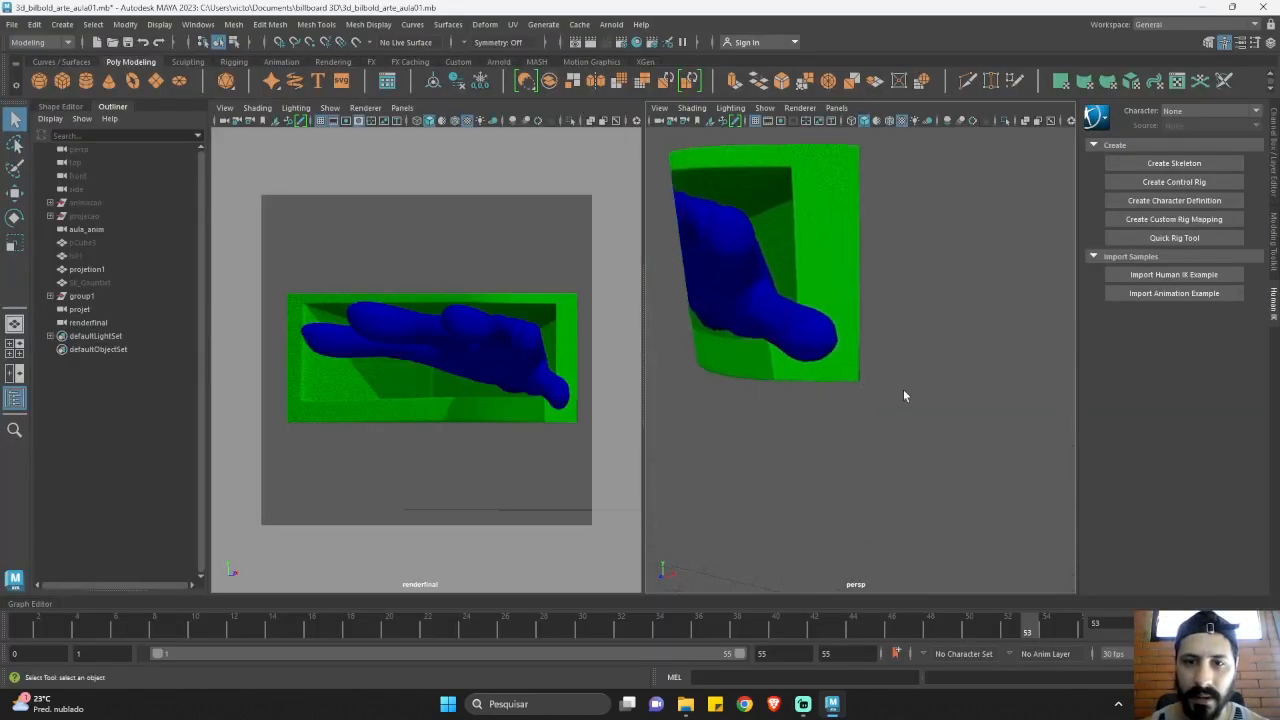
Examine the projected hand animation on the curved billboard from several perspective angles while scrubbing the timeline to frame 55.
{"action": "left_click_drag", "start_coordinate": [903, 392], "coordinate": [812, 336], "text": "alt"}
{"action": "right_click_drag", "start_coordinate": [812, 336], "coordinate": [763, 337], "text": "alt"}
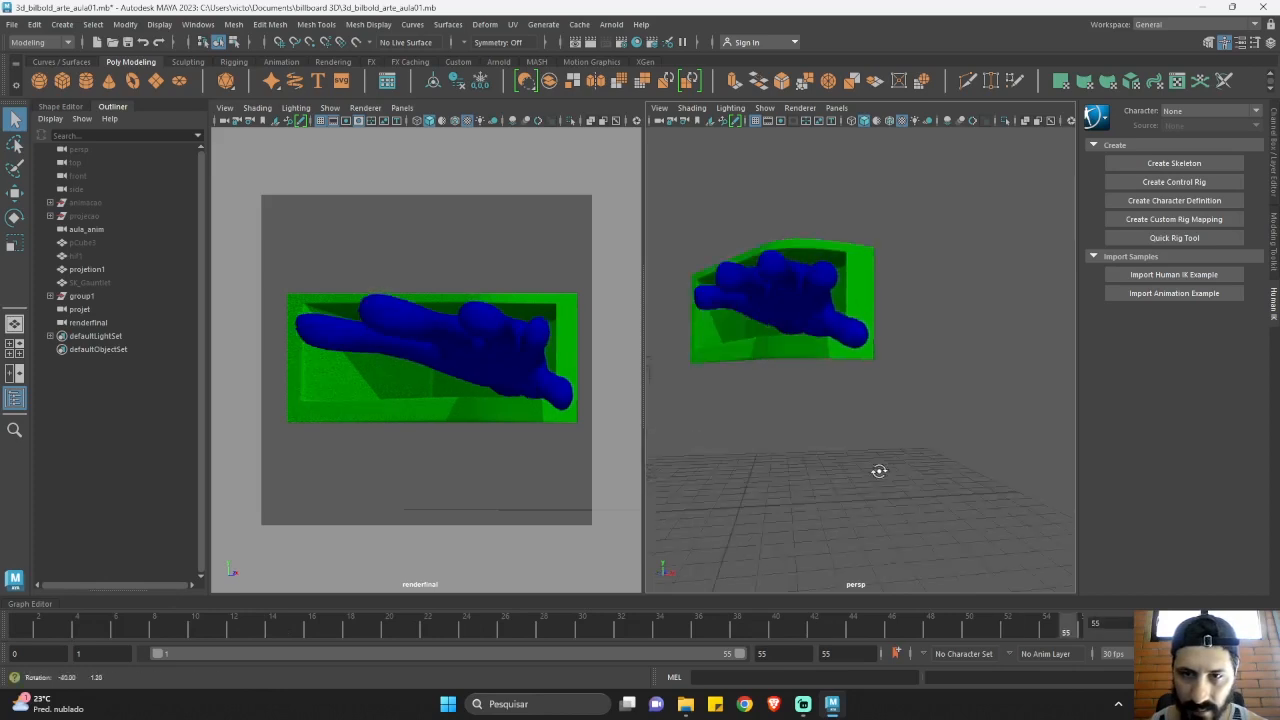
{"action": "left_click_drag", "start_coordinate": [870, 398], "coordinate": [883, 431], "text": "alt"}
{"action": "right_click_drag", "start_coordinate": [883, 431], "coordinate": [836, 389], "text": "alt"}
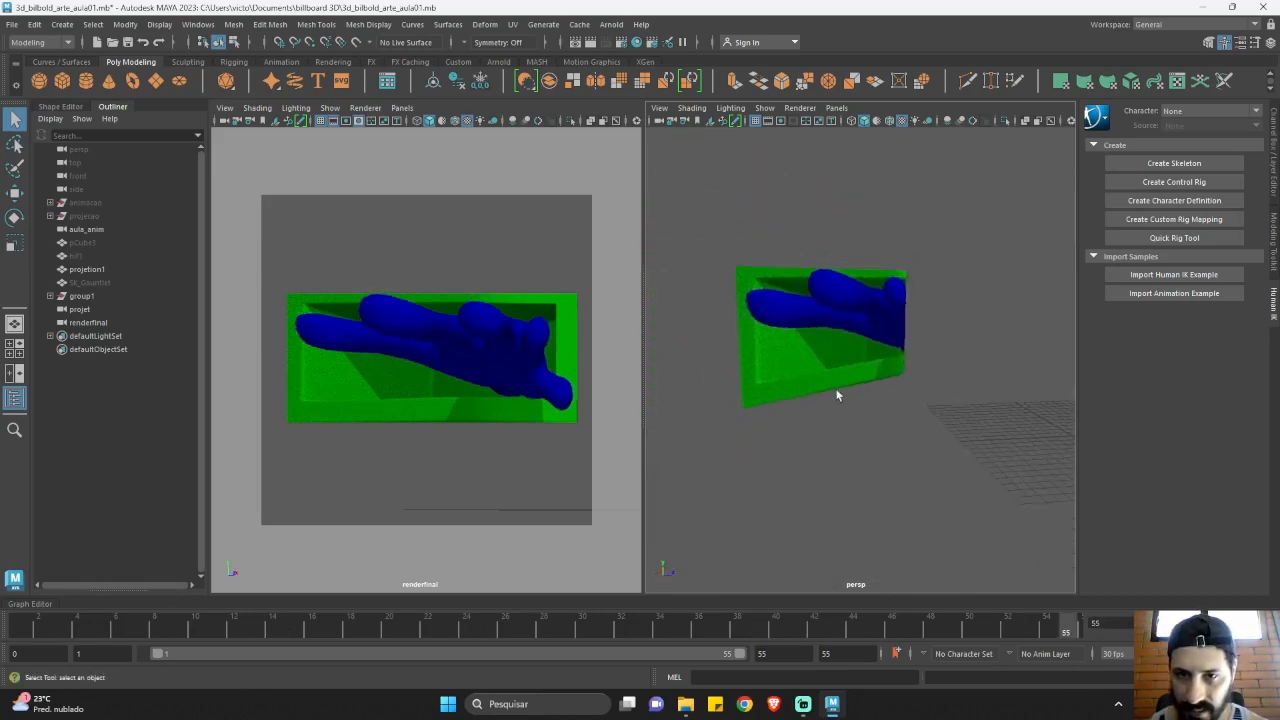
{"action": "left_click_drag", "start_coordinate": [685, 510], "coordinate": [778, 443], "text": "alt"}
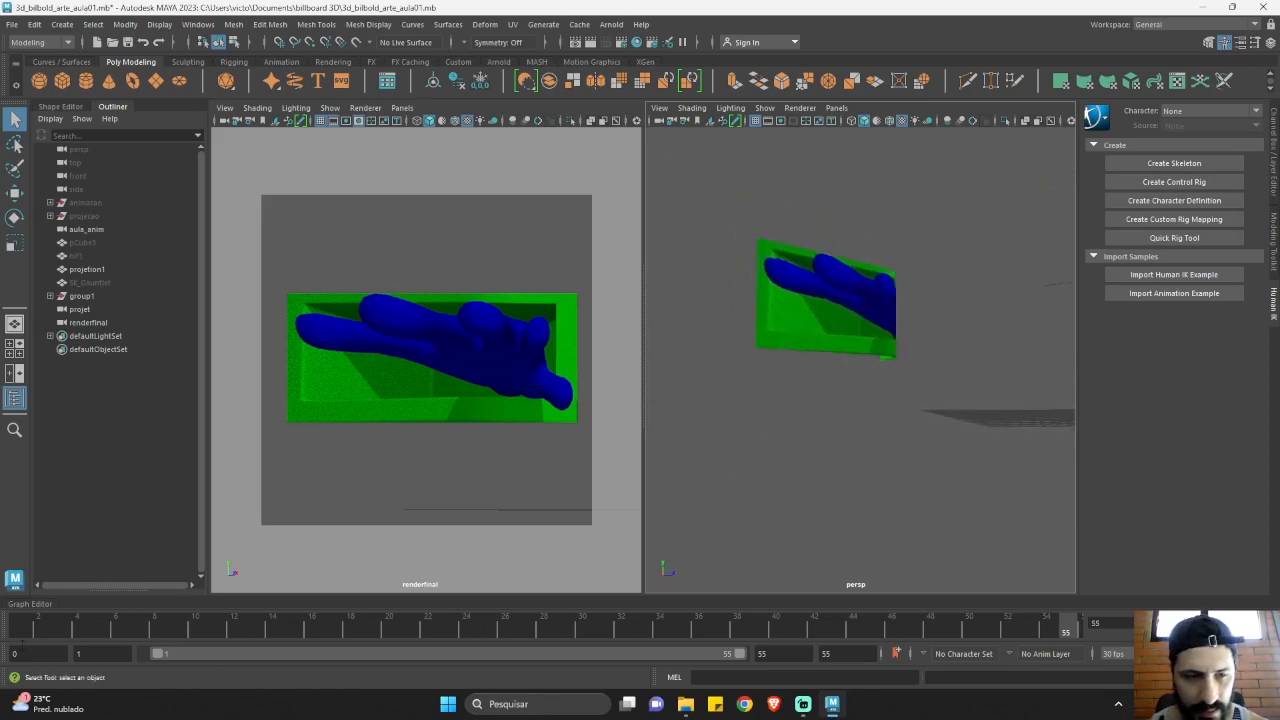
{"action": "left_click_drag", "start_coordinate": [18, 632], "coordinate": [949, 628]}
{"action": "left_click_drag", "start_coordinate": [935, 510], "coordinate": [817, 408], "text": "alt"}
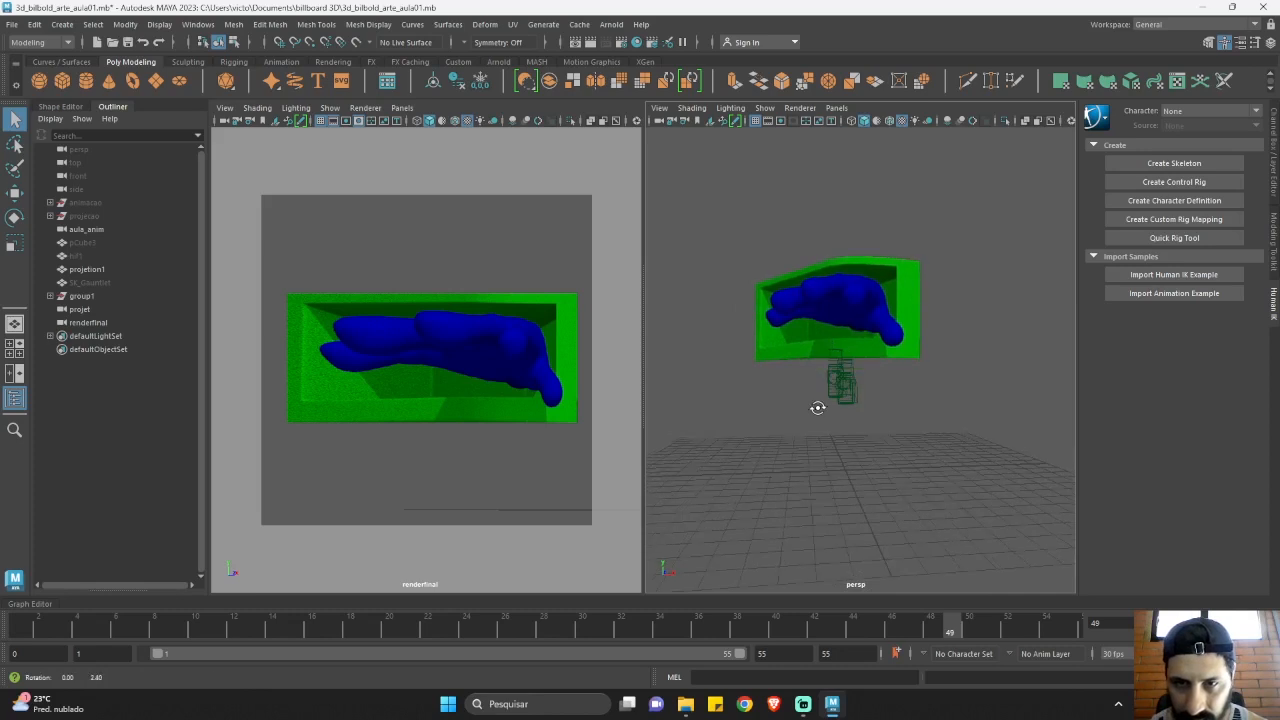
{"action": "left_click", "coordinate": [46, 628]}
{"action": "left_click_drag", "start_coordinate": [46, 628], "coordinate": [582, 625]}
{"action": "left_click_drag", "start_coordinate": [728, 596], "coordinate": [1102, 597]}
{"action": "left_click_drag", "start_coordinate": [900, 434], "coordinate": [904, 432], "text": "alt"}
{"action": "left_click_drag", "start_coordinate": [879, 427], "coordinate": [921, 511], "text": "alt"}
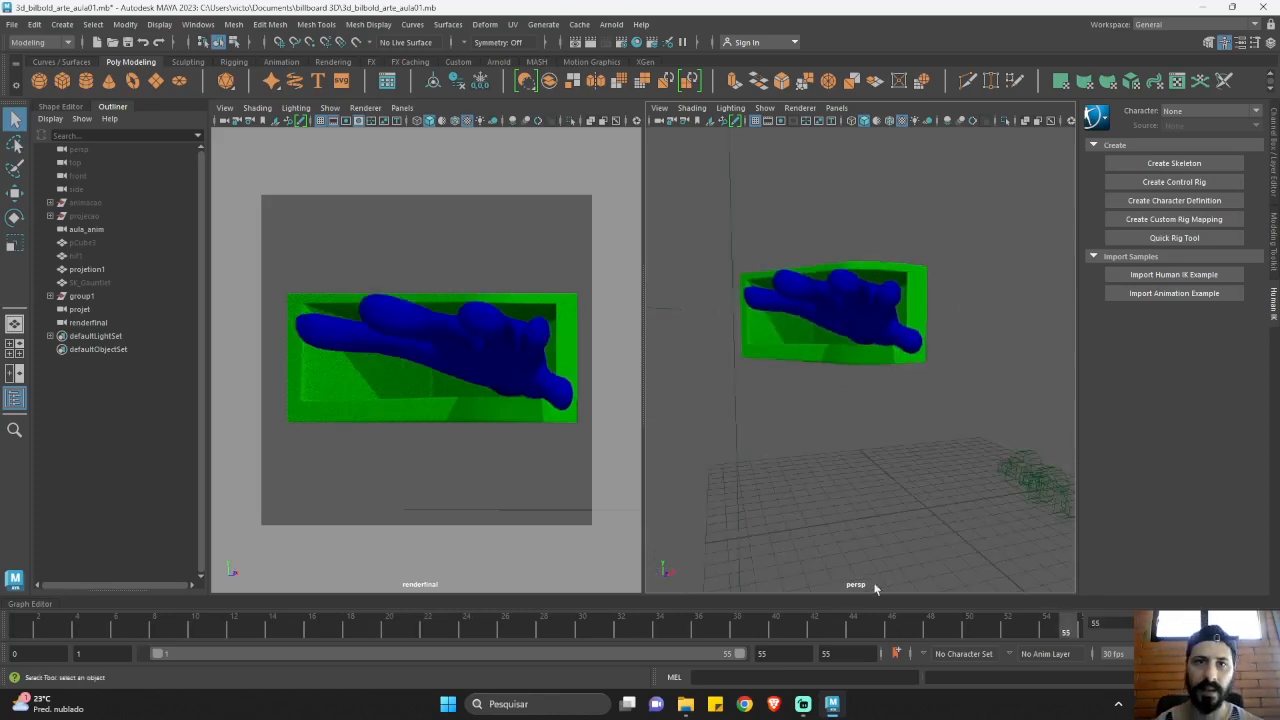